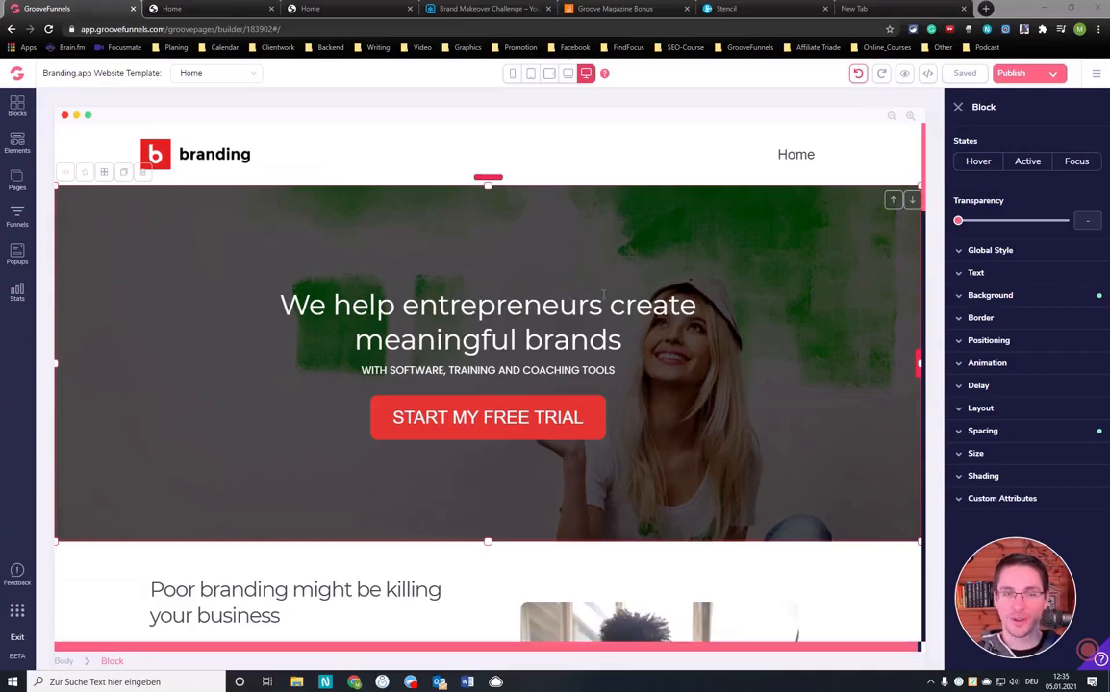
- Look through the Home page of the Branding.app website template and open its preview
scroll(604, 298, down, 20)
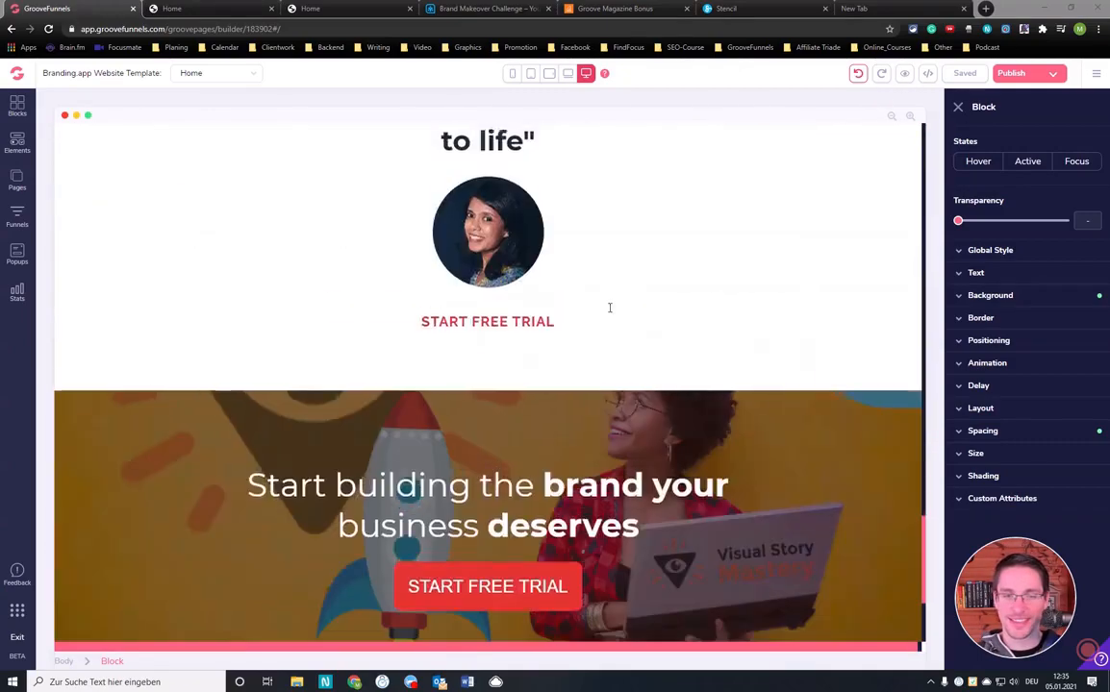
scroll(610, 308, down, 5)
scroll(612, 306, up, 20)
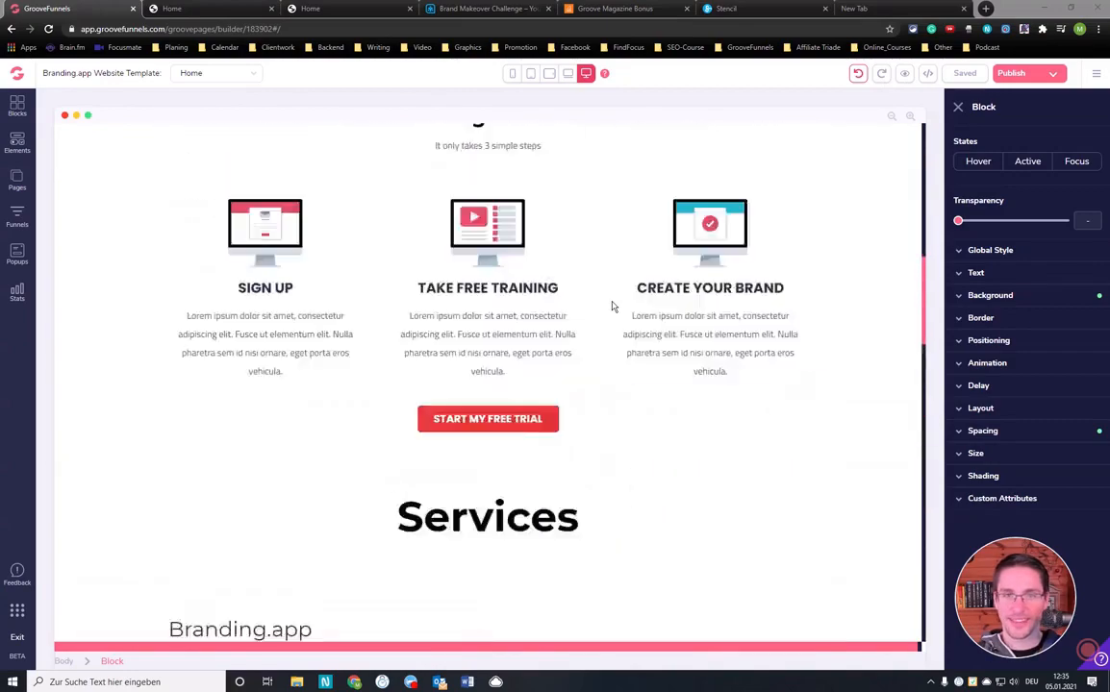
scroll(612, 306, up, 8)
click(904, 73)
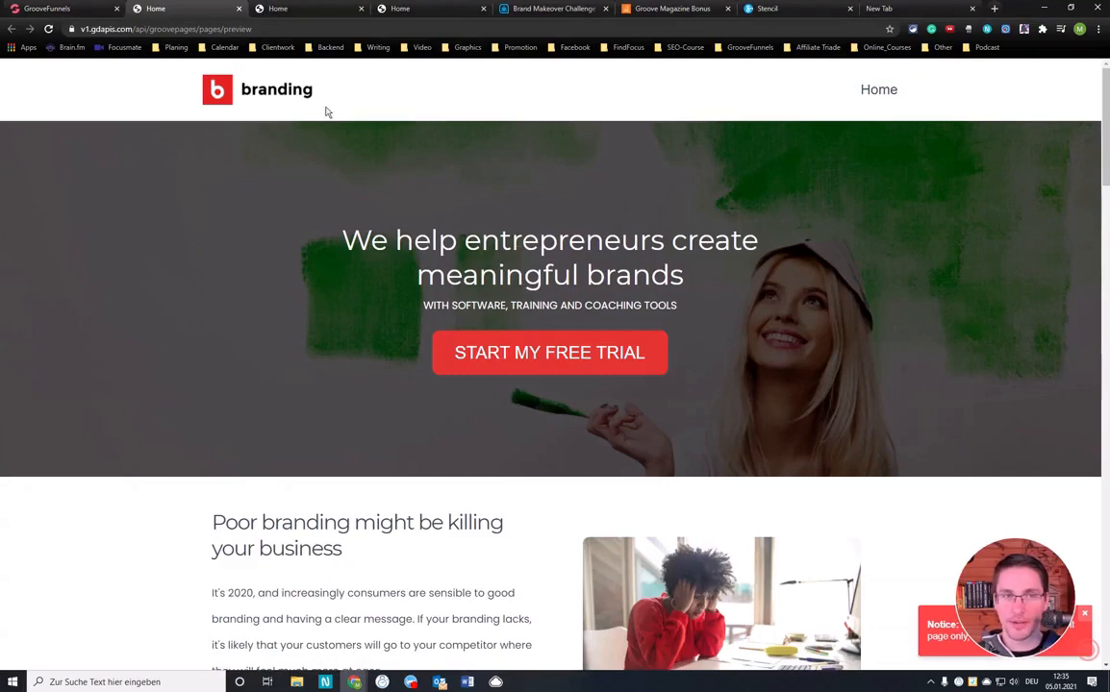
right_click(239, 81)
click(324, 115)
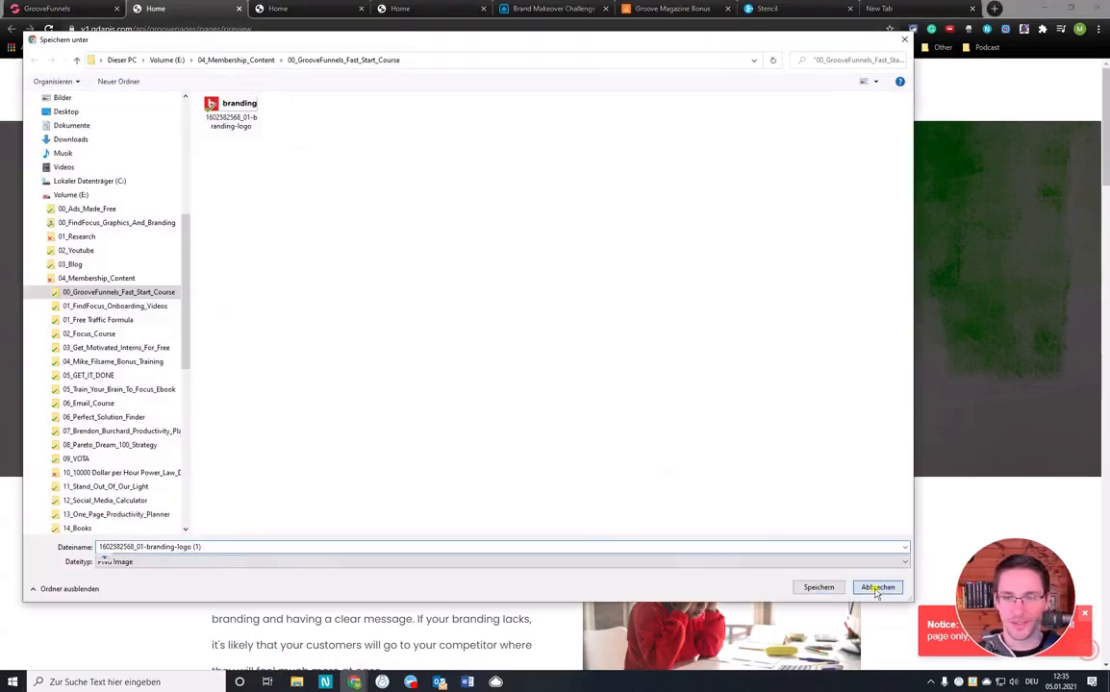
click(875, 588)
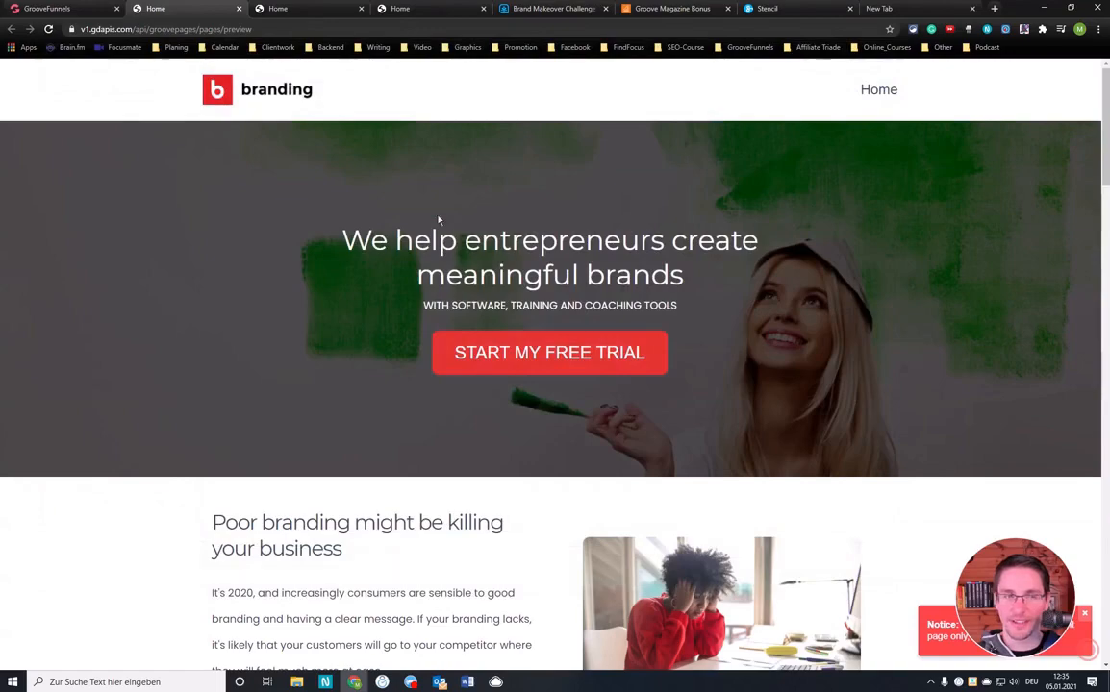
- Save the photo beside the "Poor branding might be killing your business" text as "Image Template" in the 00_GrooveFunnels_Fast_Start_Course folder
scroll(501, 258, down, 4)
scroll(501, 258, down, 3)
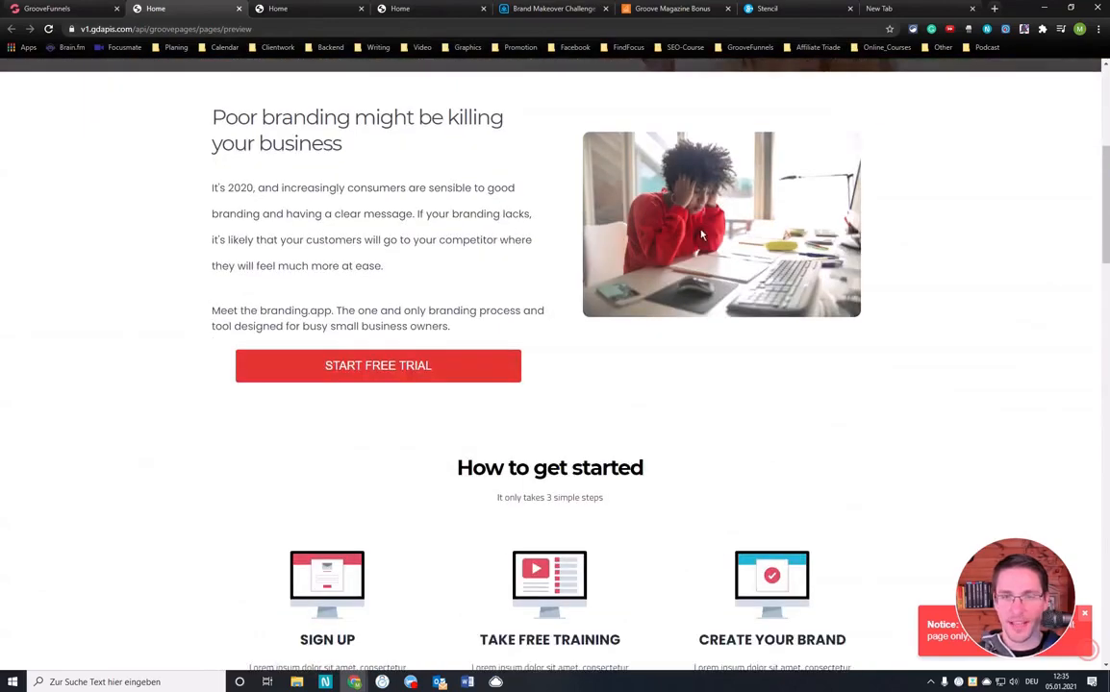
right_click(706, 230)
click(768, 250)
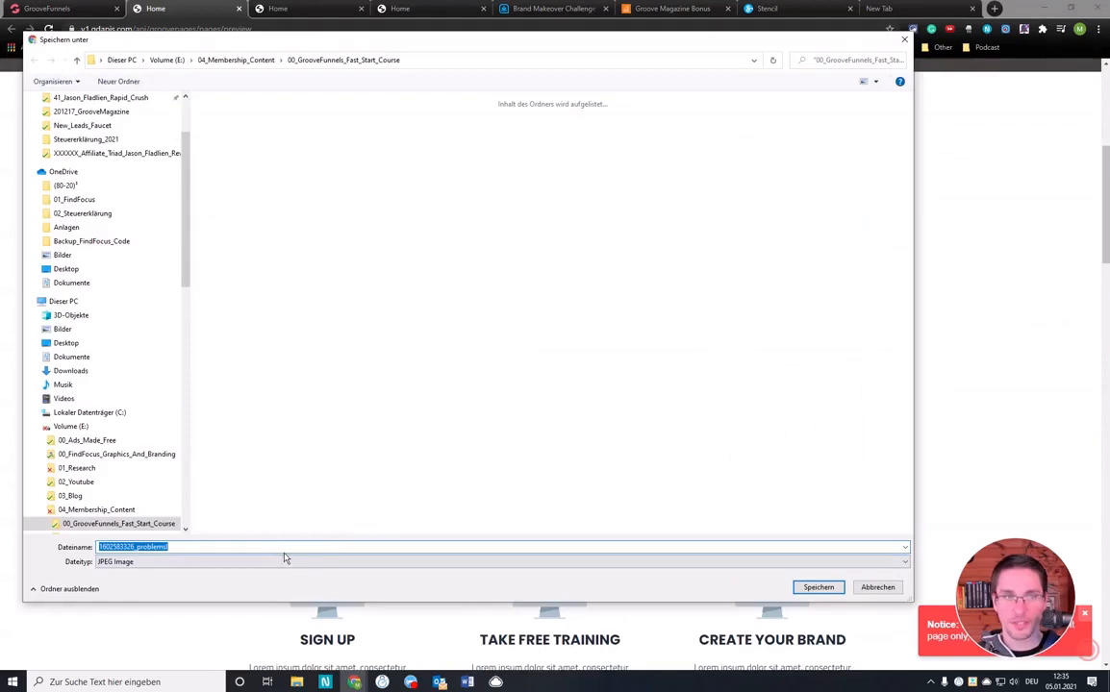
text(Image Template)
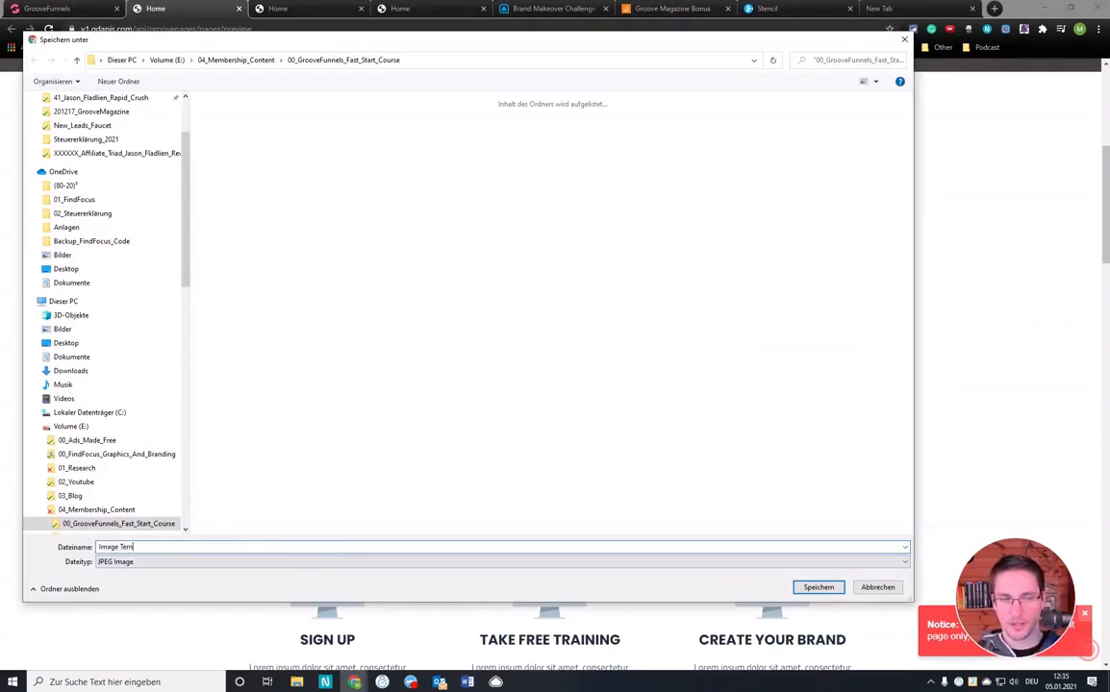
click(818, 586)
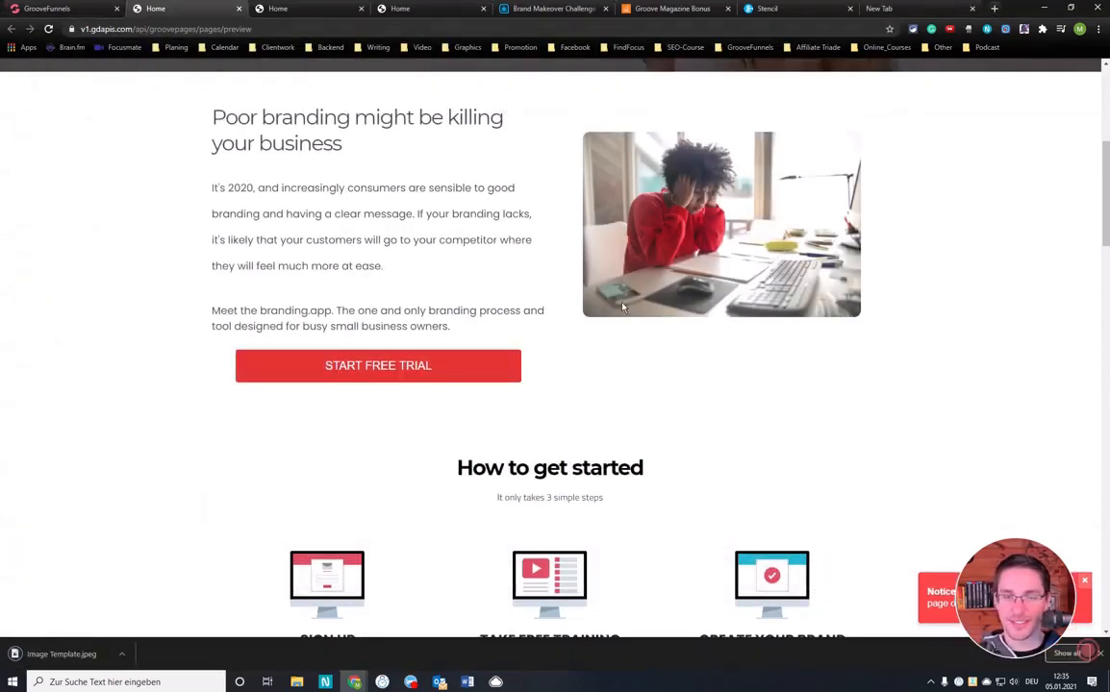
- Examine the images, icons and colors used across the previewed page, from the header down to the footer
scroll(314, 389, down, 2)
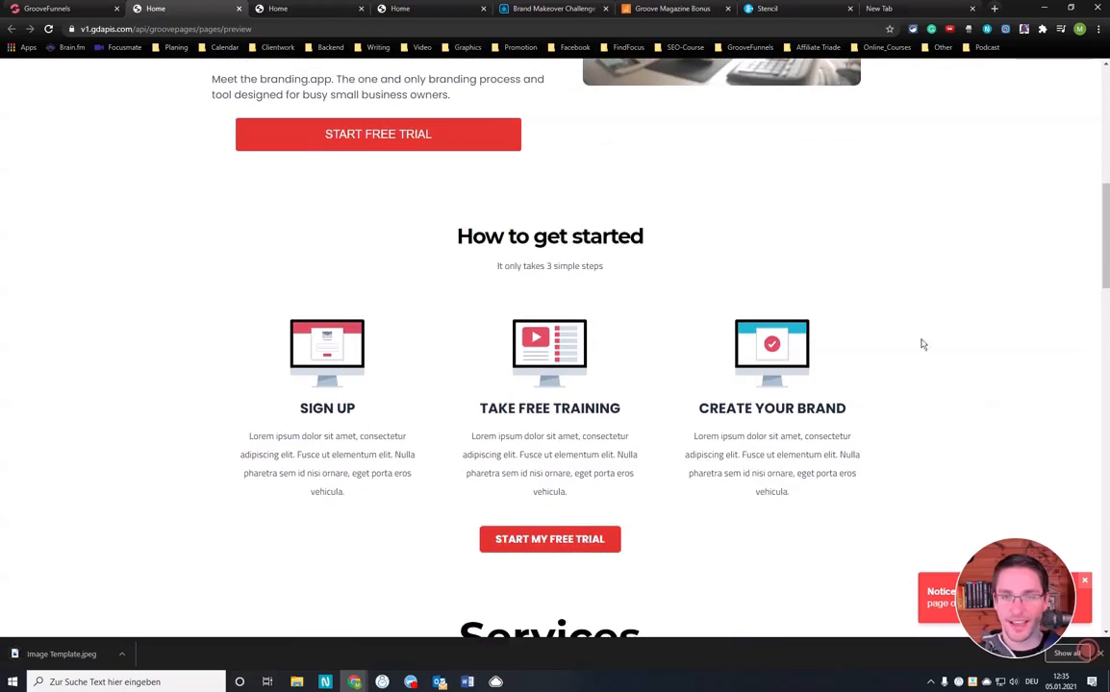
scroll(688, 307, down, 2)
scroll(715, 293, up, 1)
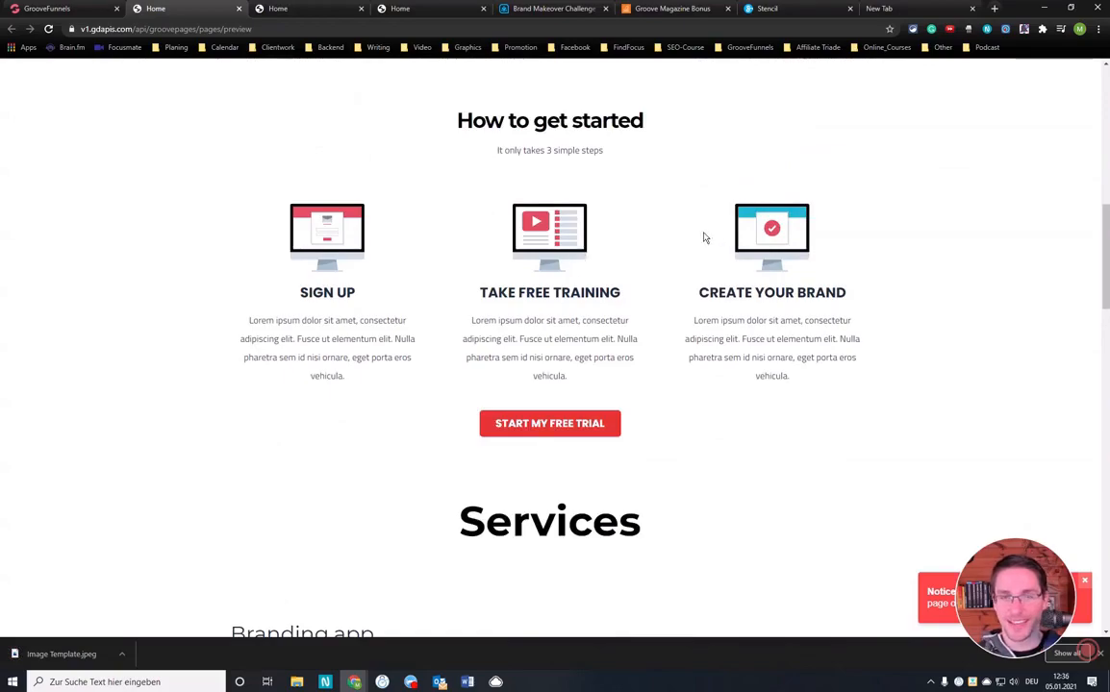
scroll(704, 238, up, 6)
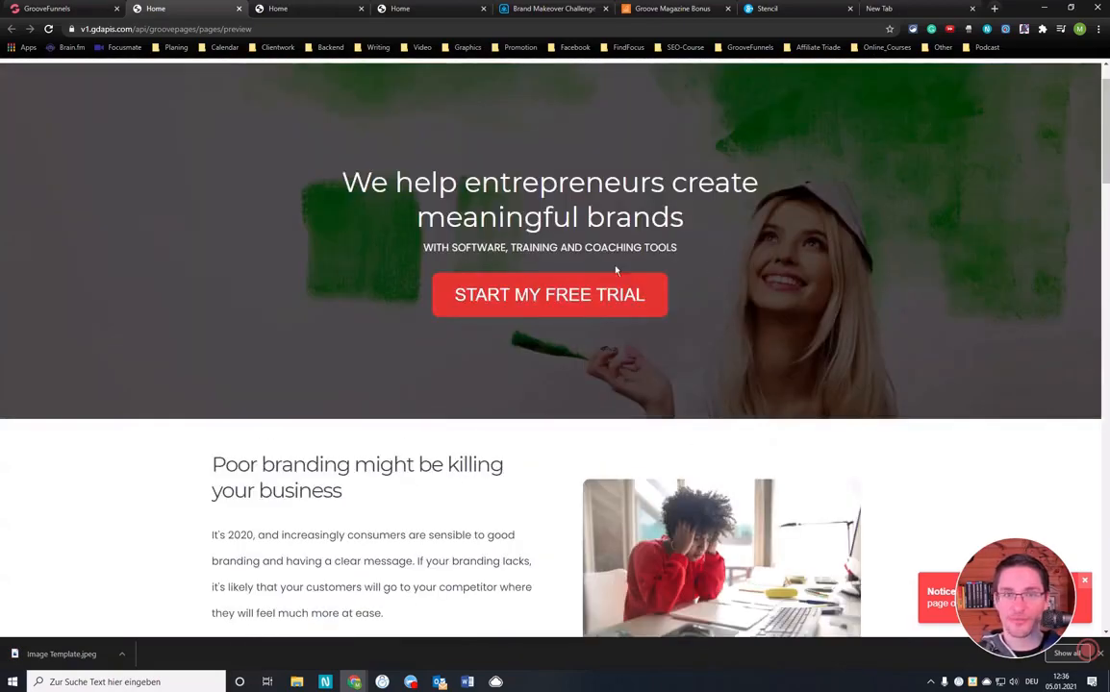
scroll(739, 280, up, 1)
scroll(736, 277, down, 2)
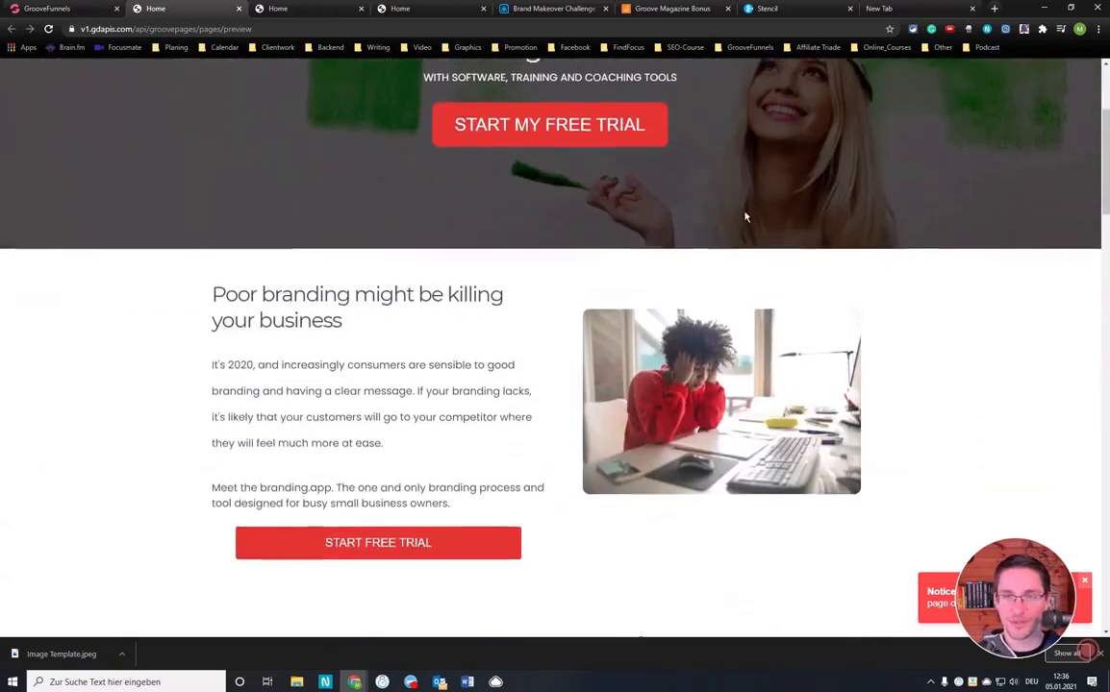
scroll(746, 218, up, 2)
scroll(769, 269, down, 2)
scroll(774, 289, up, 2)
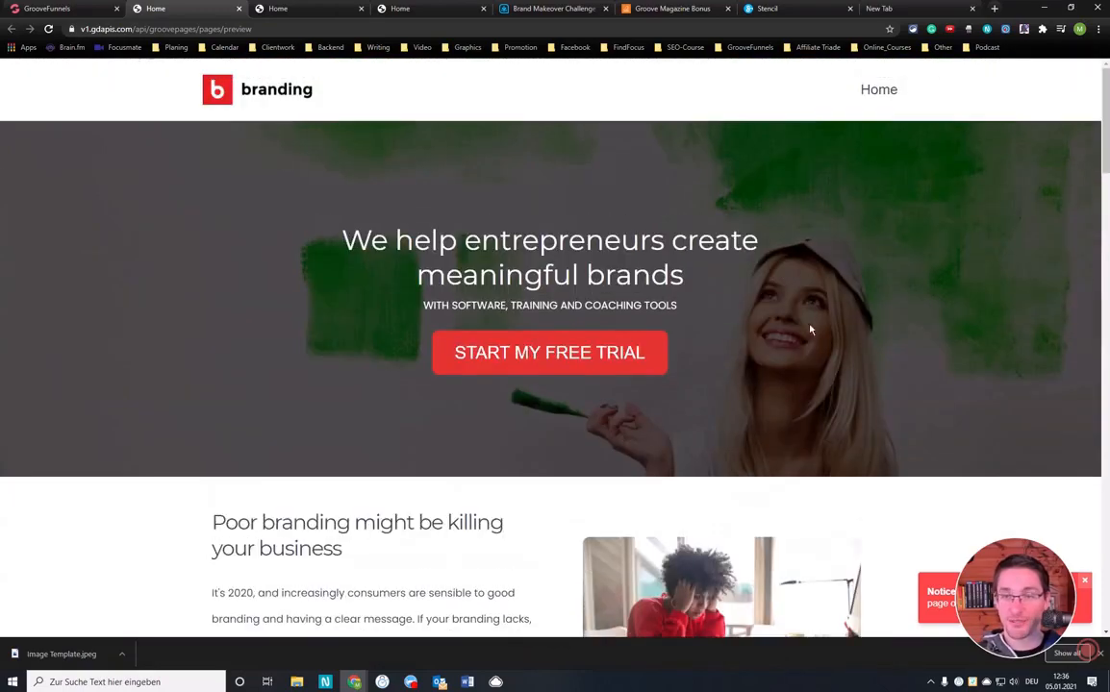
scroll(767, 343, down, 3)
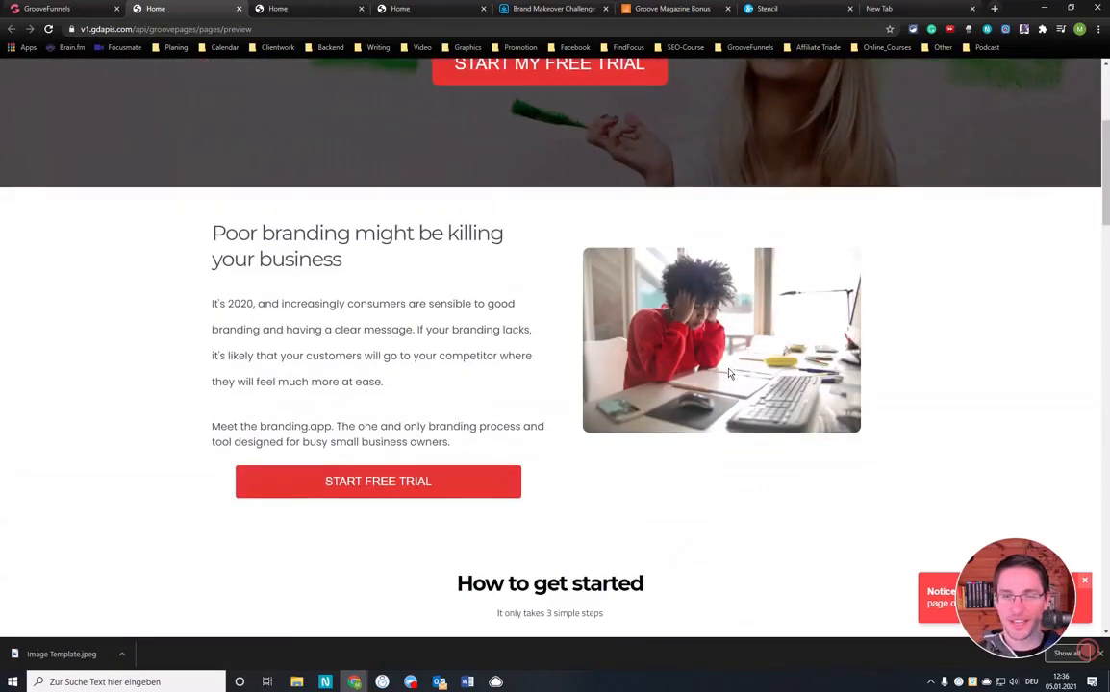
scroll(702, 355, down, 3)
scroll(702, 355, down, 20)
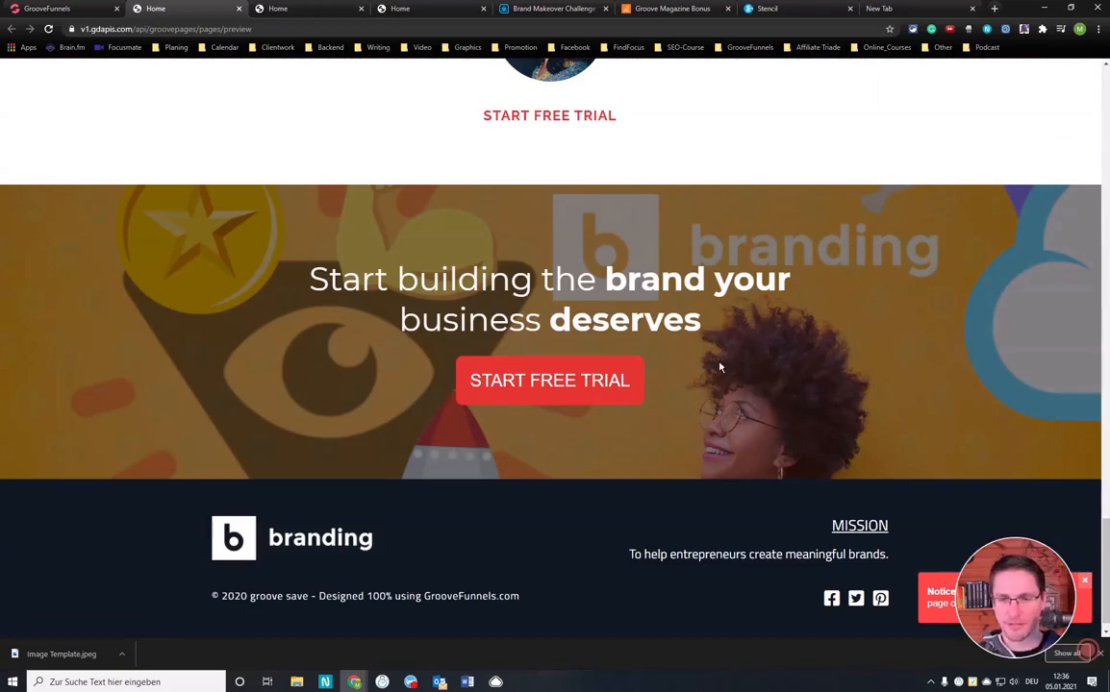
scroll(720, 367, up, 20)
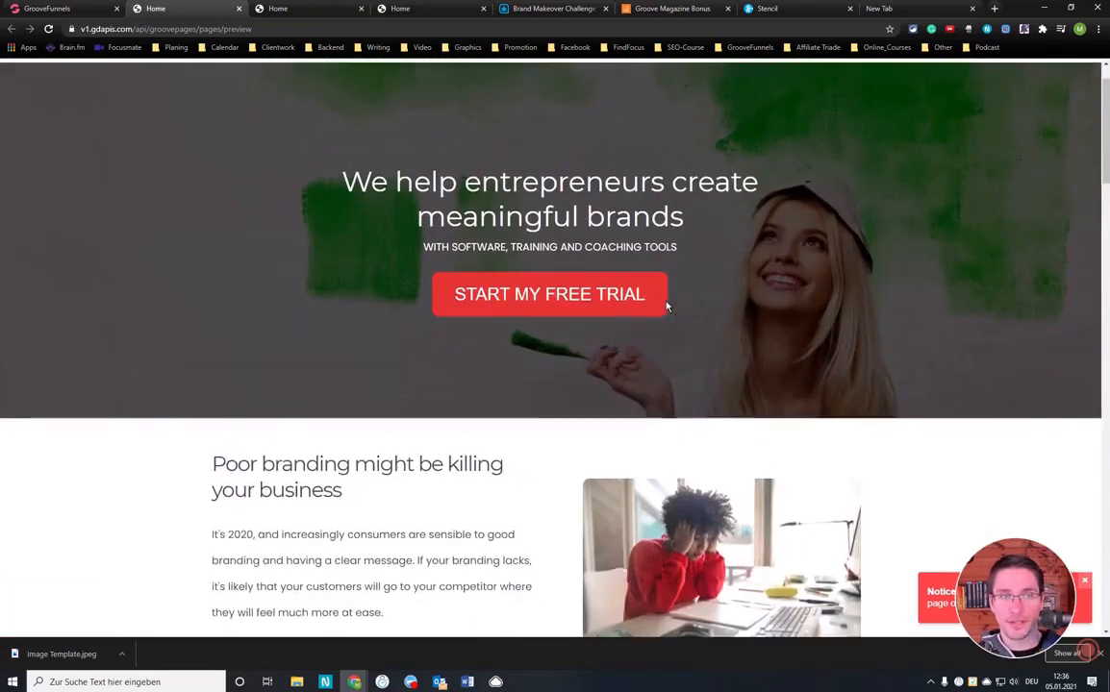
scroll(666, 306, up, 1)
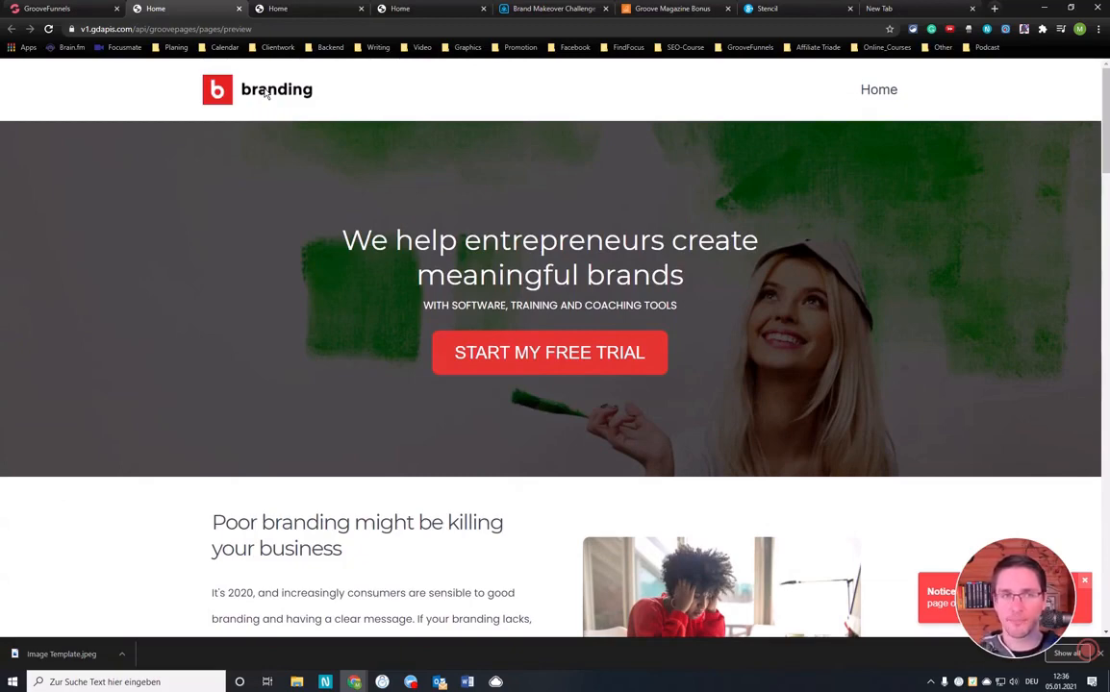
- Search the web for "create color palette from one color" in the empty browser tab and open the ColorSpace result
click(878, 9)
click(575, 31)
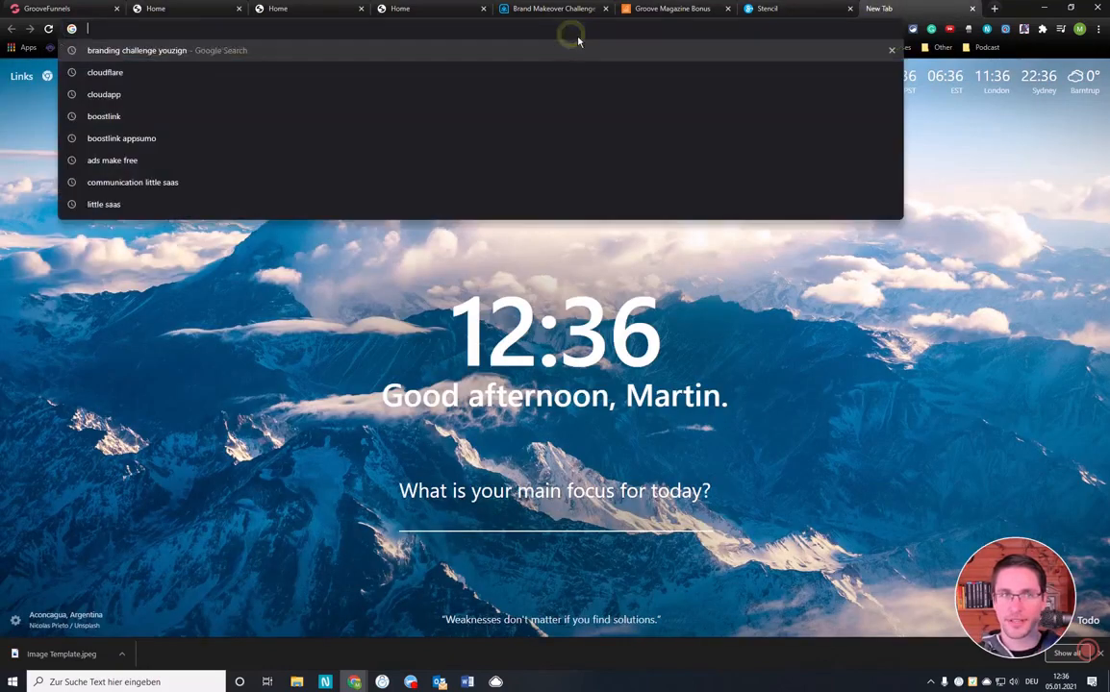
text(cour)
key(BackSpace)
key(BackSpace)
key(BackSpace)
key(BackSpace)
key(BackSpace)
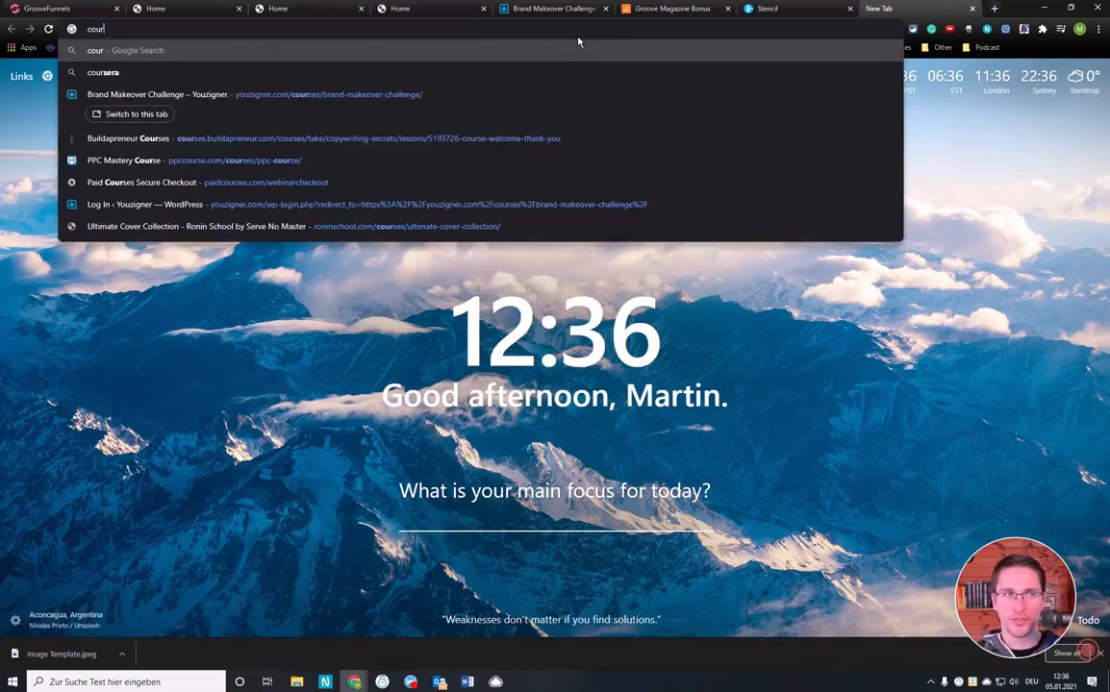
text(create cou)
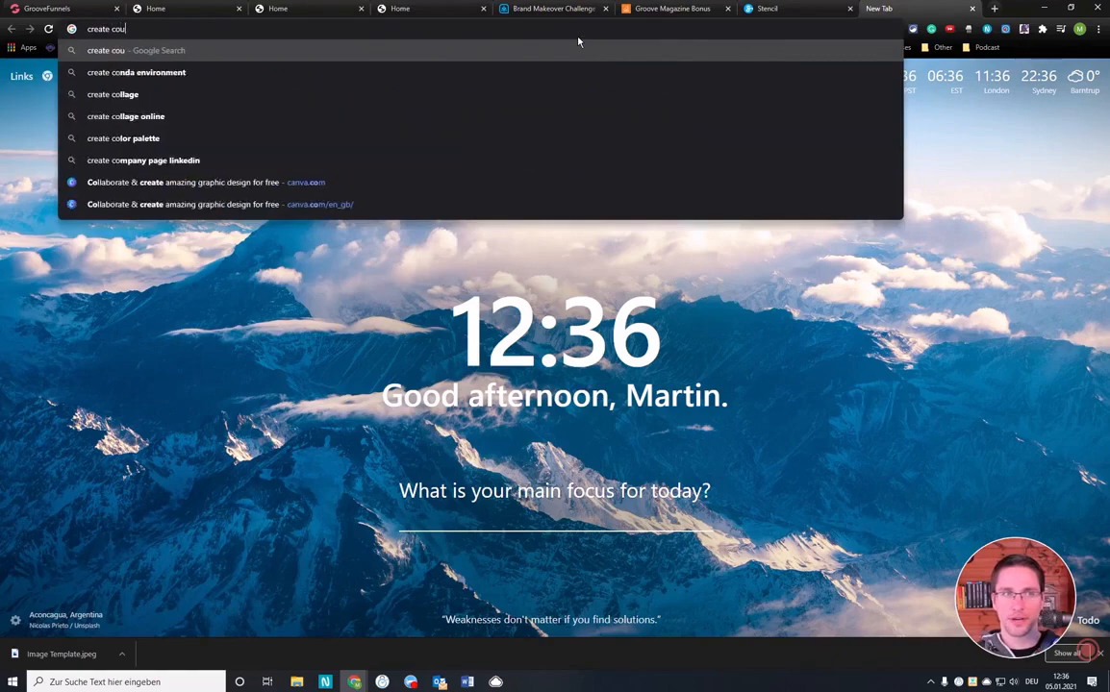
text(lor pa)
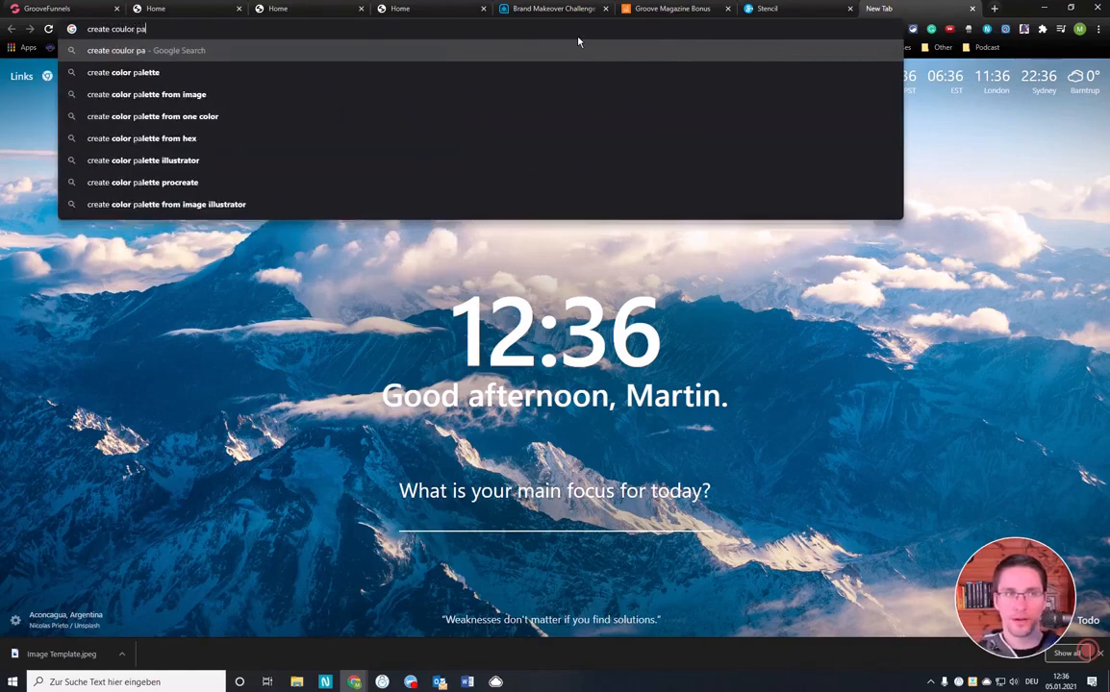
key(Down)
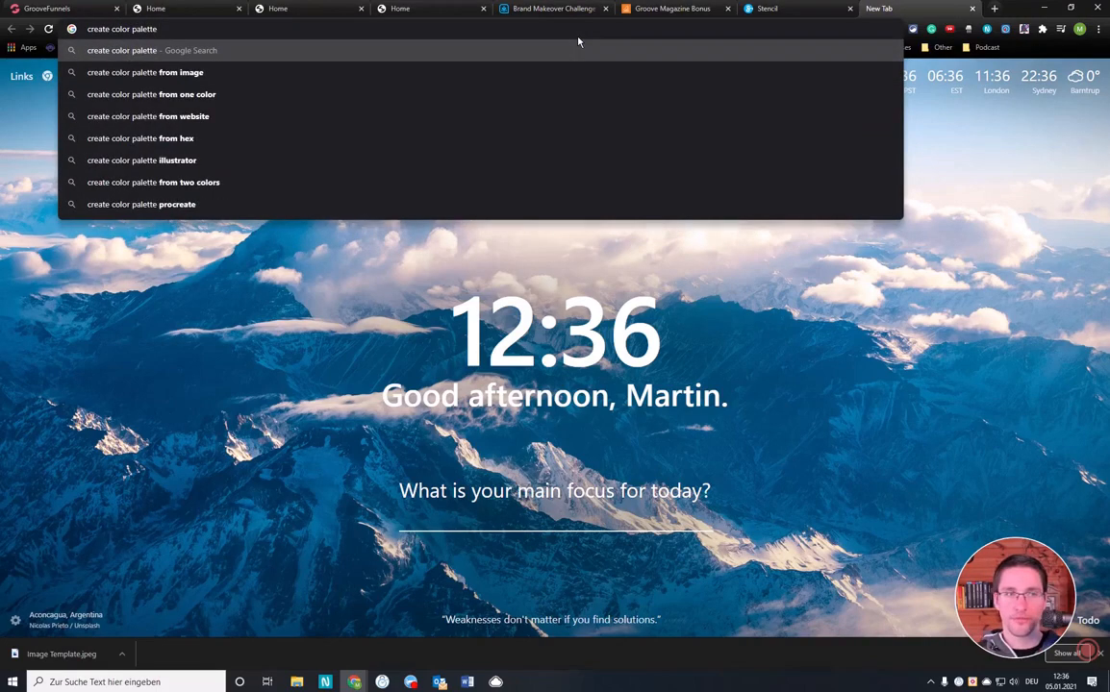
key(Down)
key(Down)
key(Return)
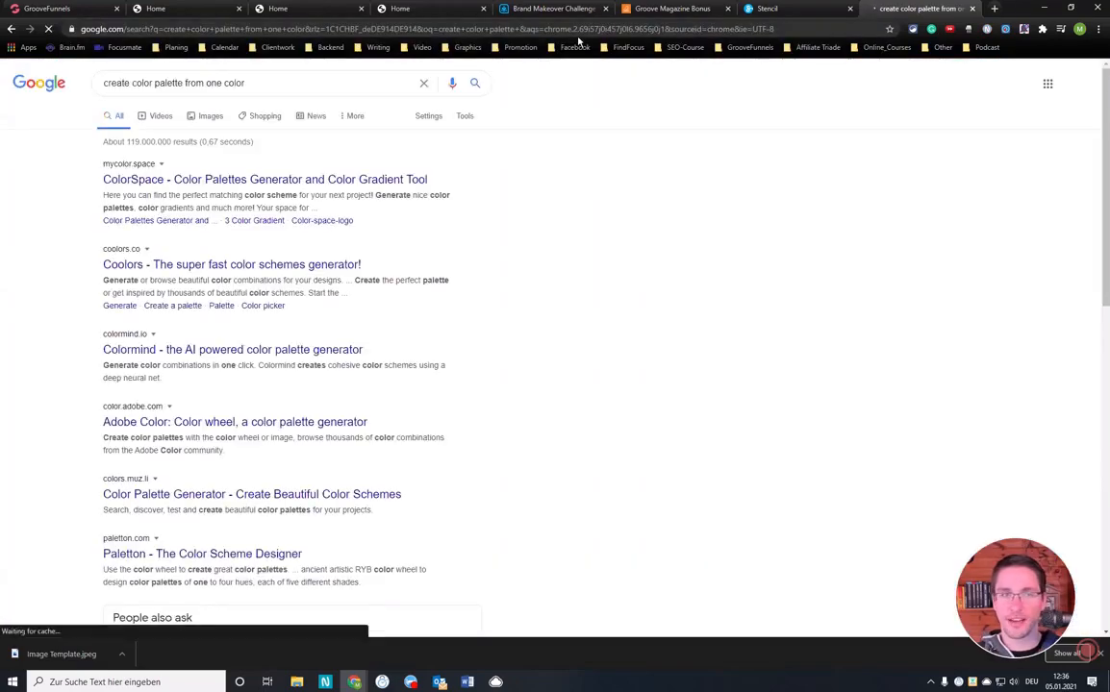
click(340, 180)
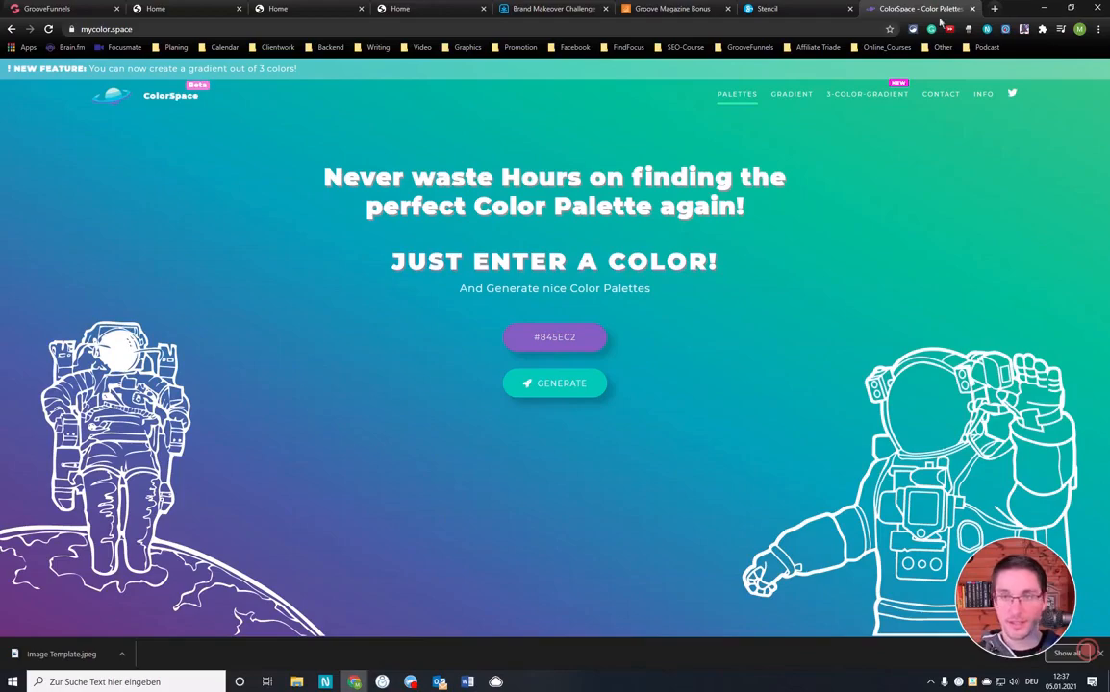
- Check the brand color codes in the FindFocus_Coulor_Palete.jpg image and return to the ColorSpace page
double_click(1017, 9)
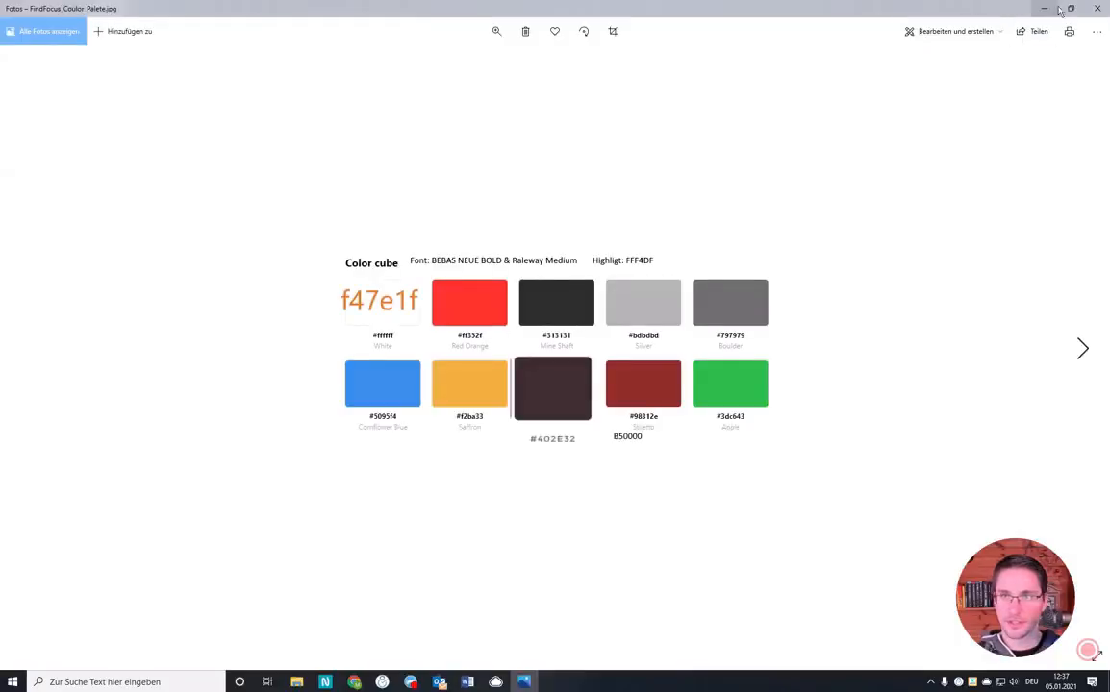
drag(847, 7, 1109, 175)
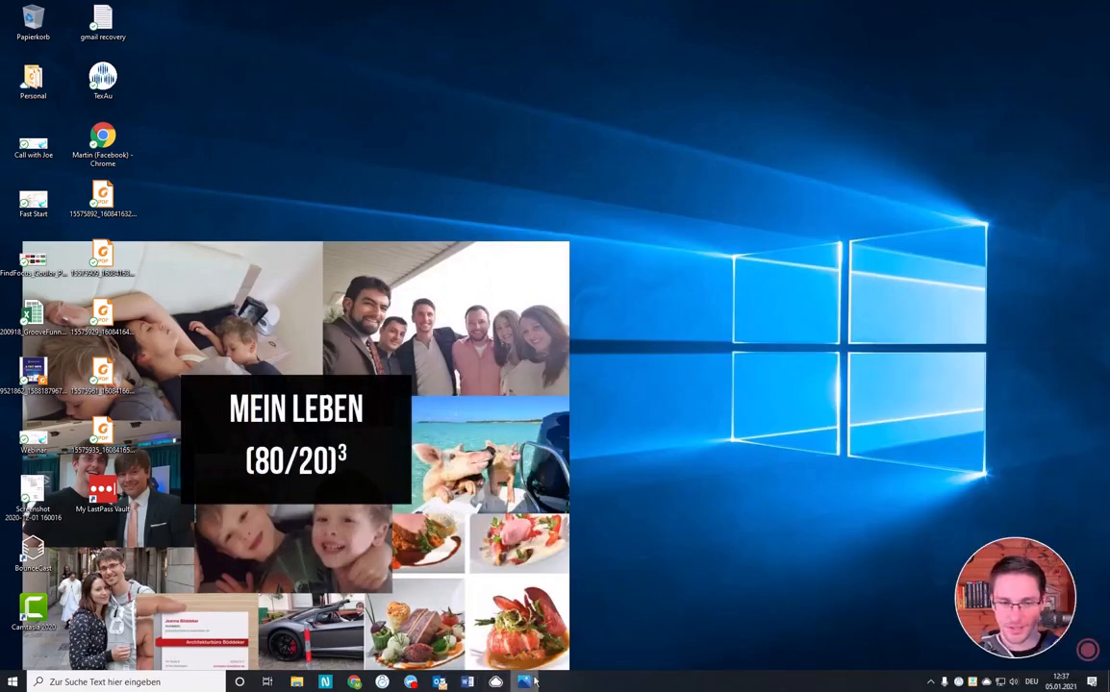
mouse_move(355, 684)
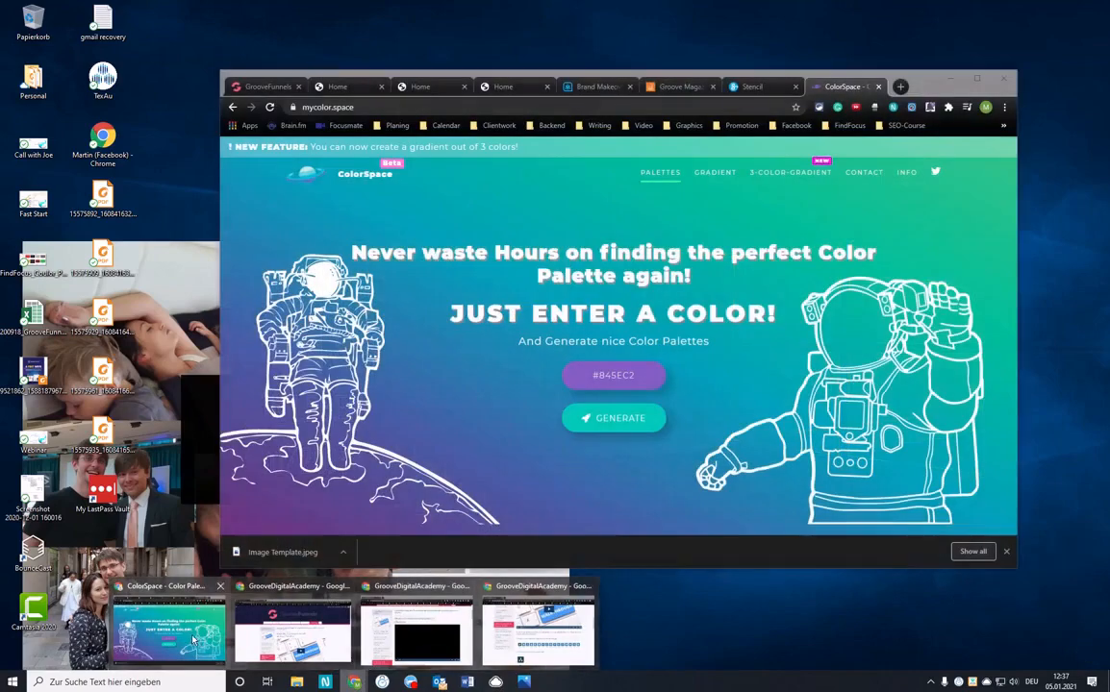
click(193, 639)
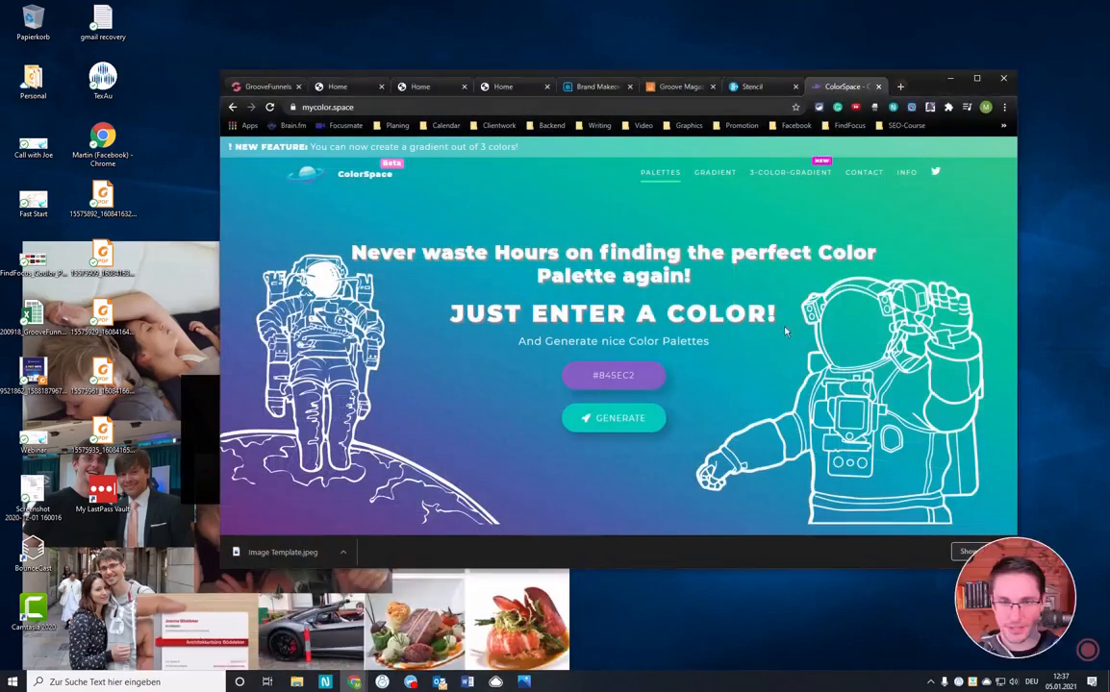
- Generate color palettes from the hex color #f47e1f and look through the gradients down to the Spot Palette
click(640, 375)
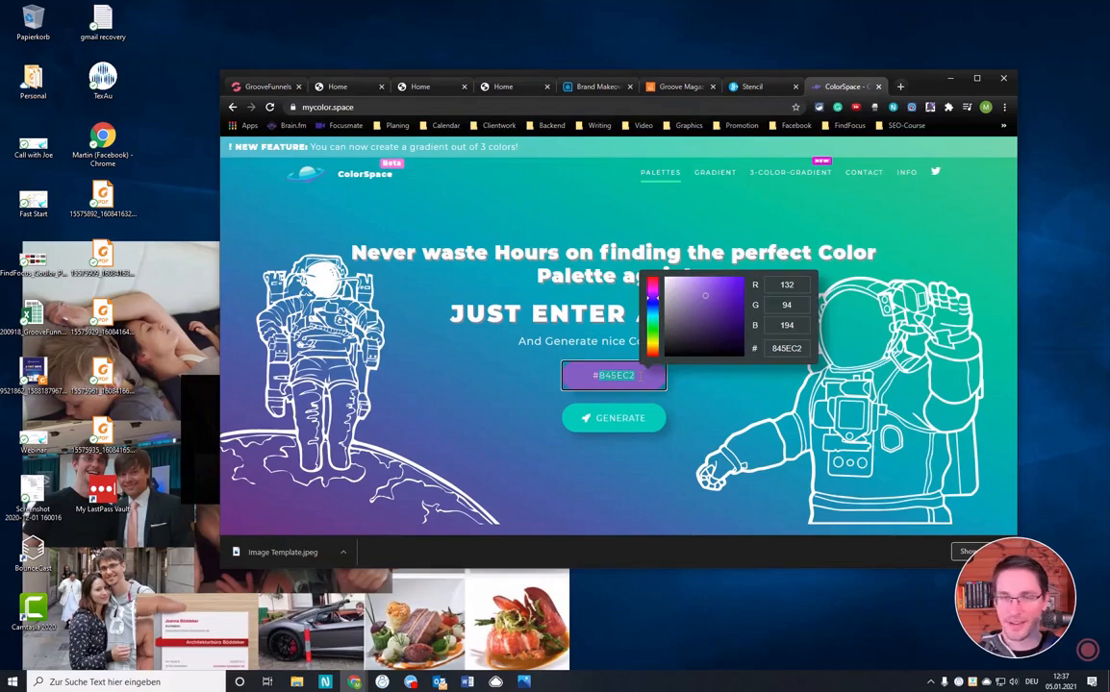
key(BackSpace)
text(f47)
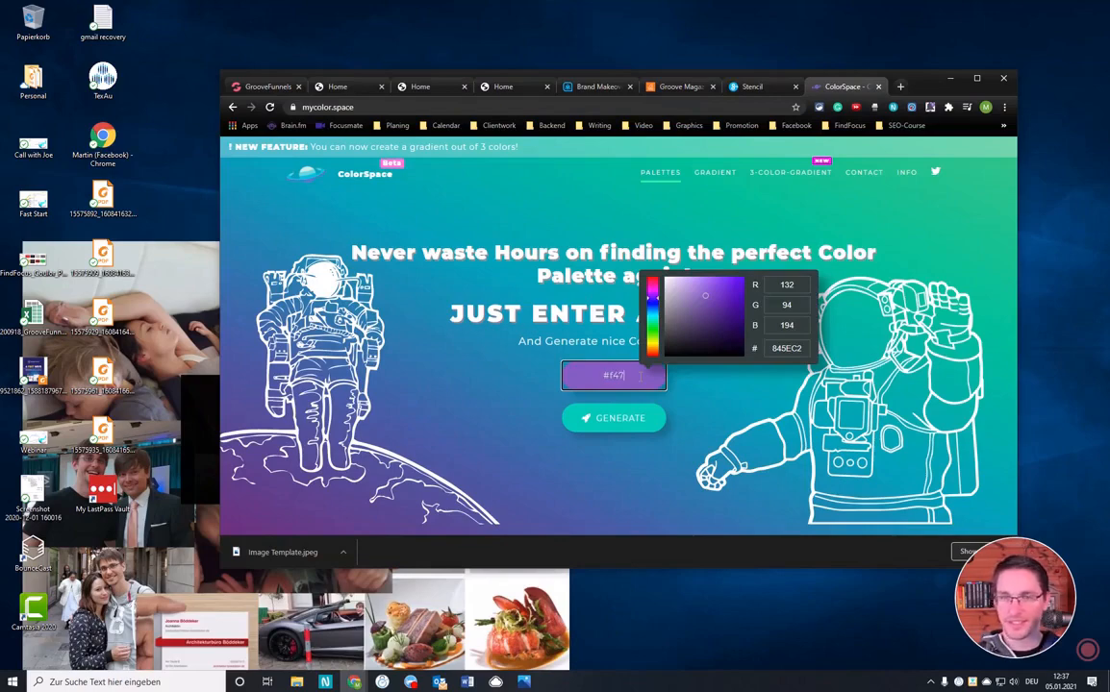
text(e1f)
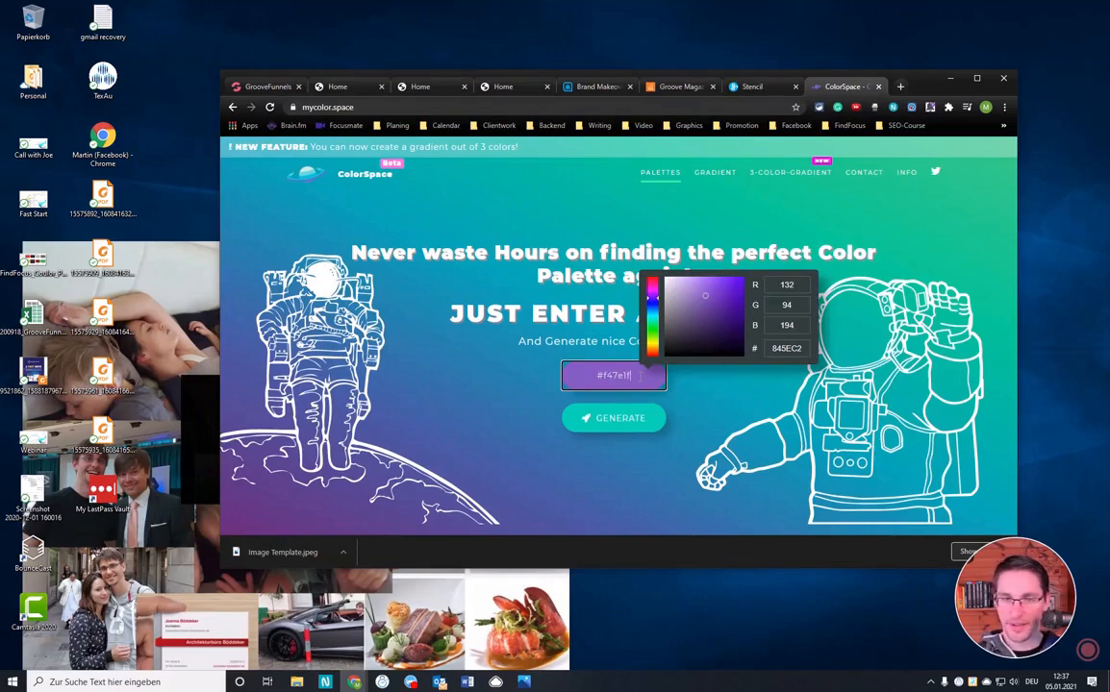
key(Return)
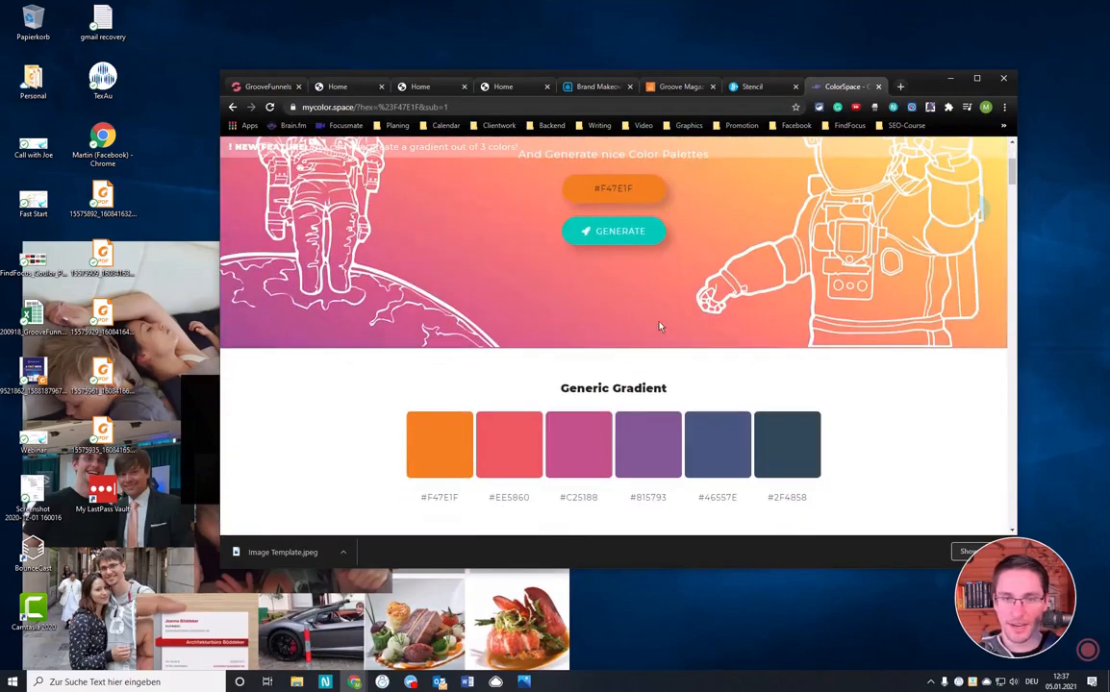
scroll(599, 404, down, 5)
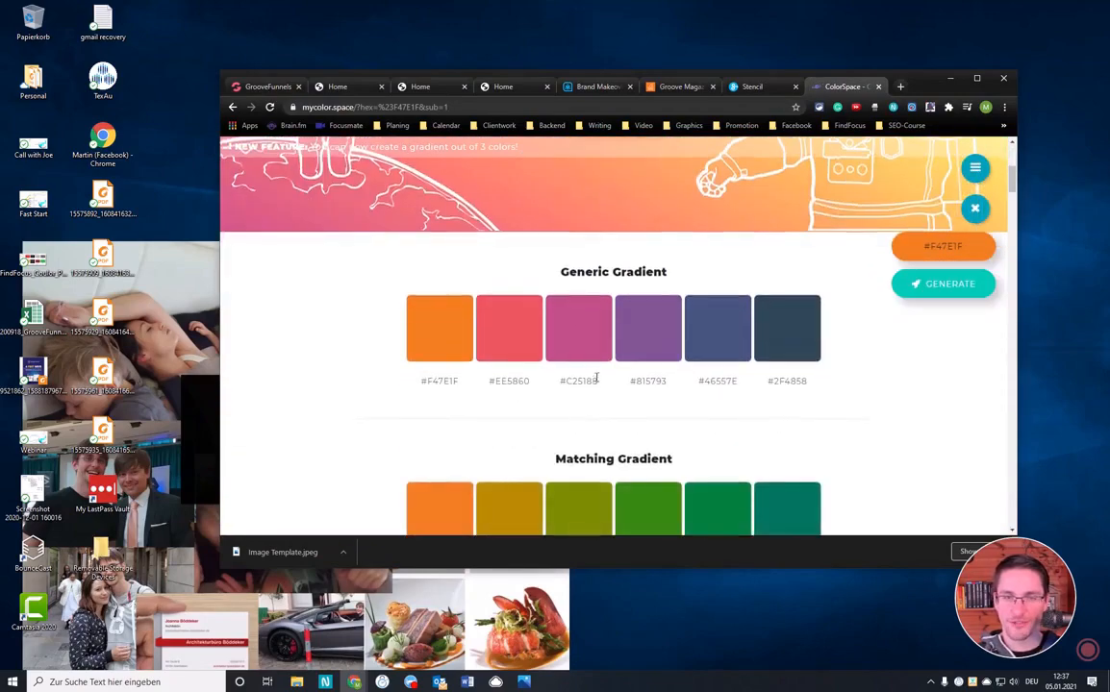
scroll(516, 364, down, 2)
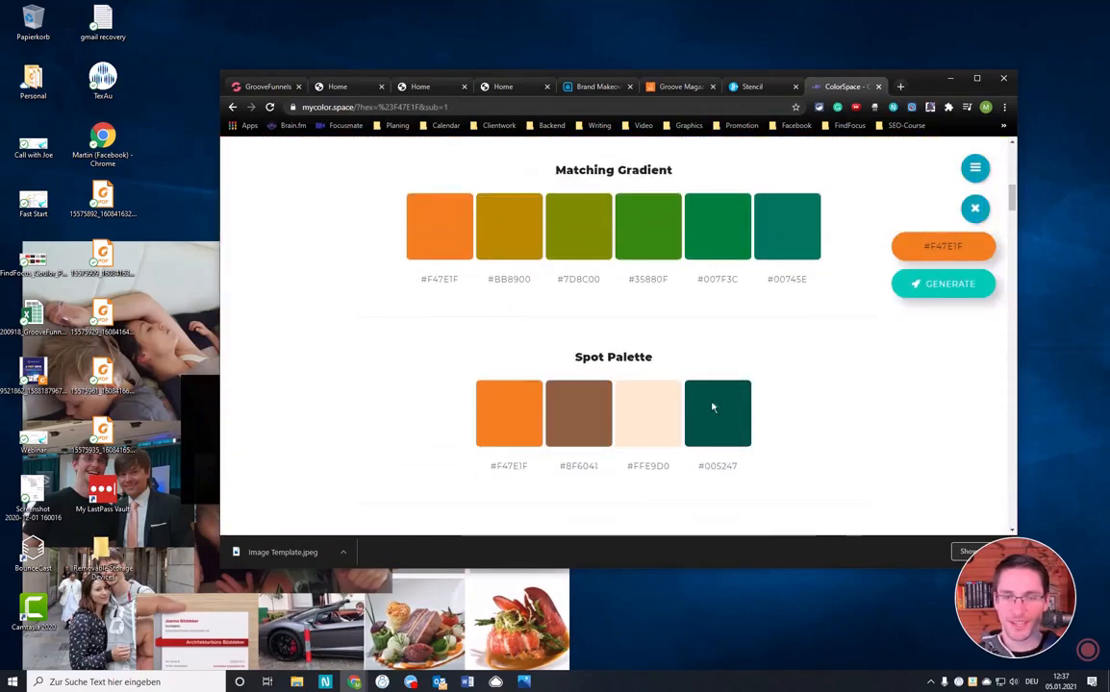
- Compare the Twisted Spot and Classy palettes with the brand colors in the FindFocus_Coulor_Palete.jpg image
scroll(714, 406, down, 3)
scroll(625, 358, down, 1)
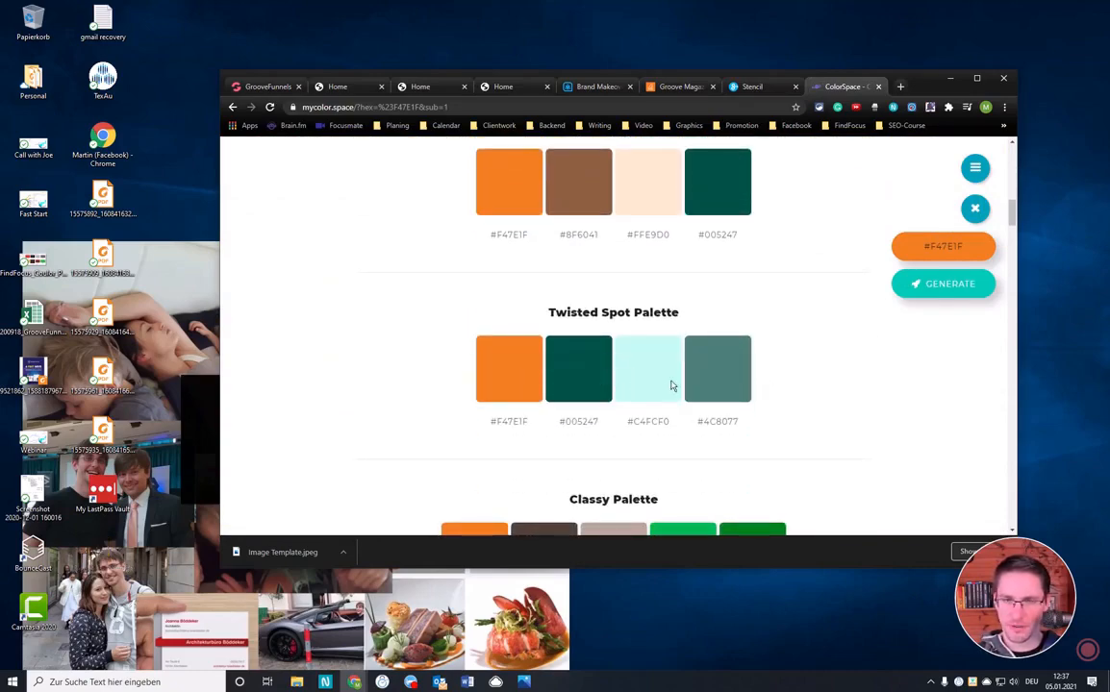
scroll(596, 347, down, 1)
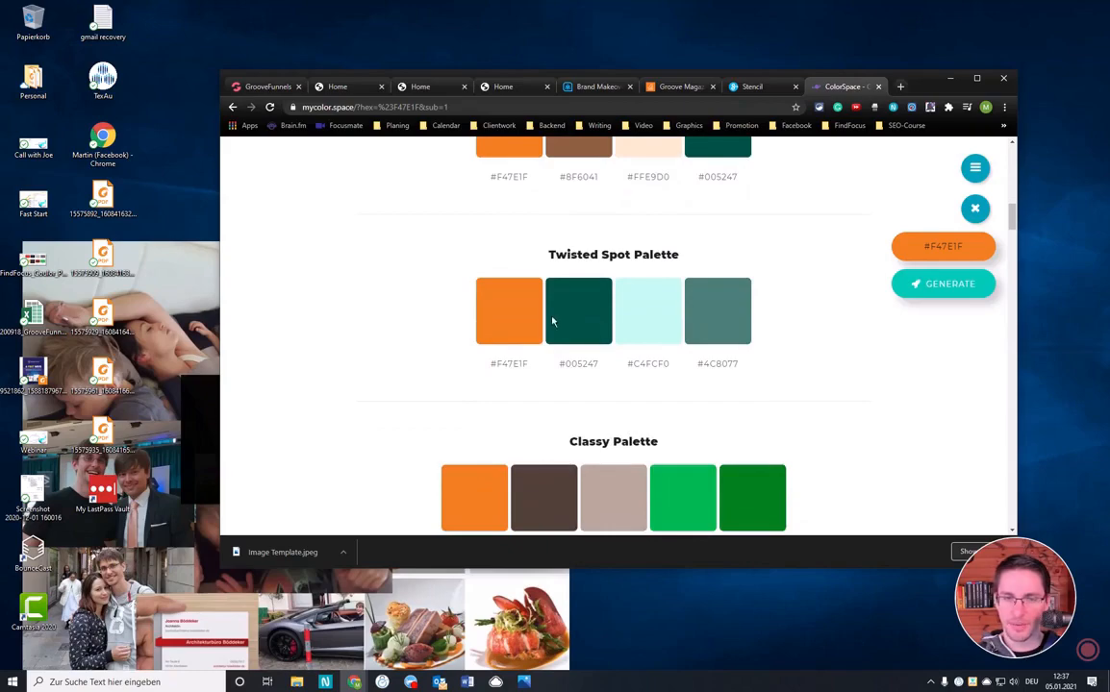
scroll(568, 341, down, 2)
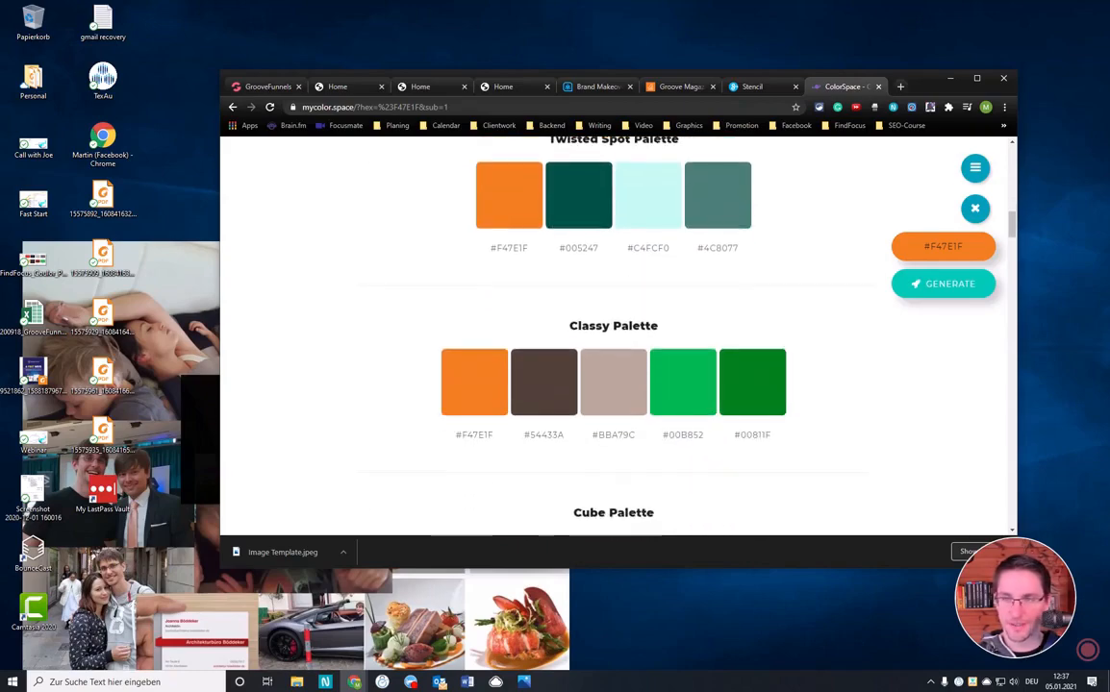
drag(927, 92, 726, 34)
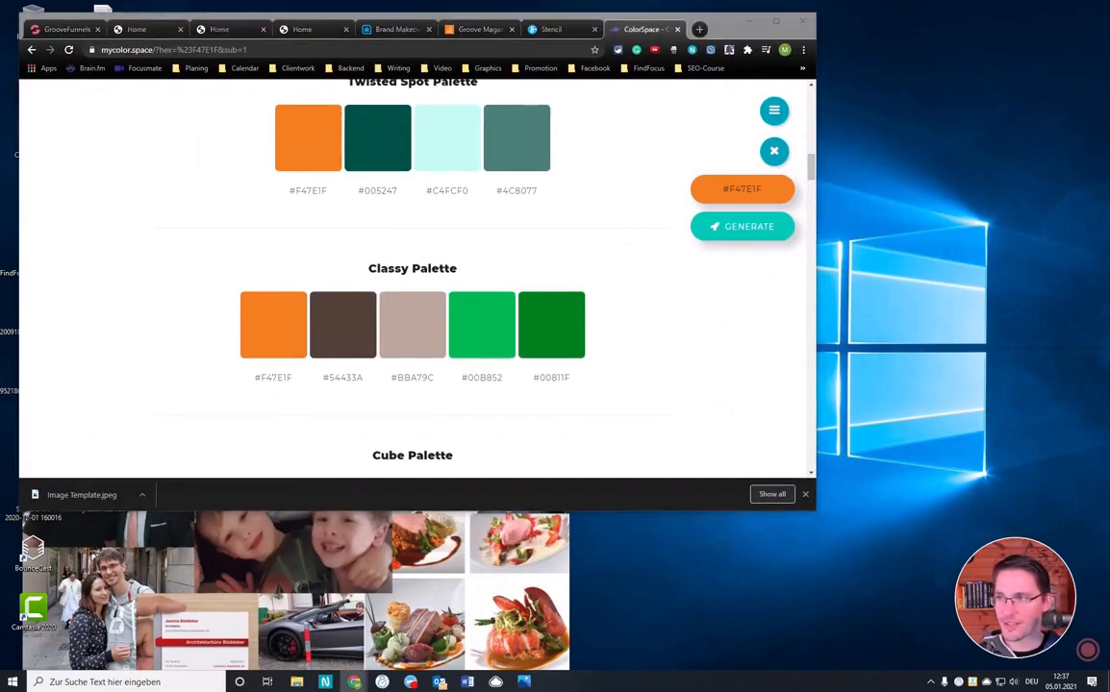
drag(2, 115, 577, 114)
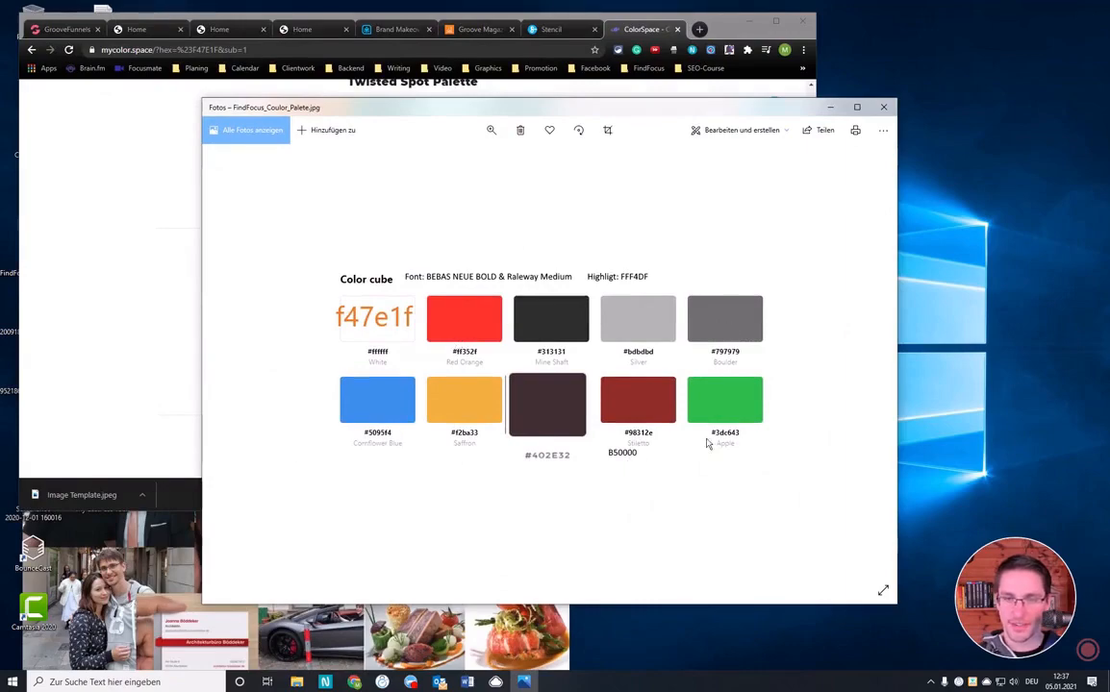
drag(535, 113, 1108, 139)
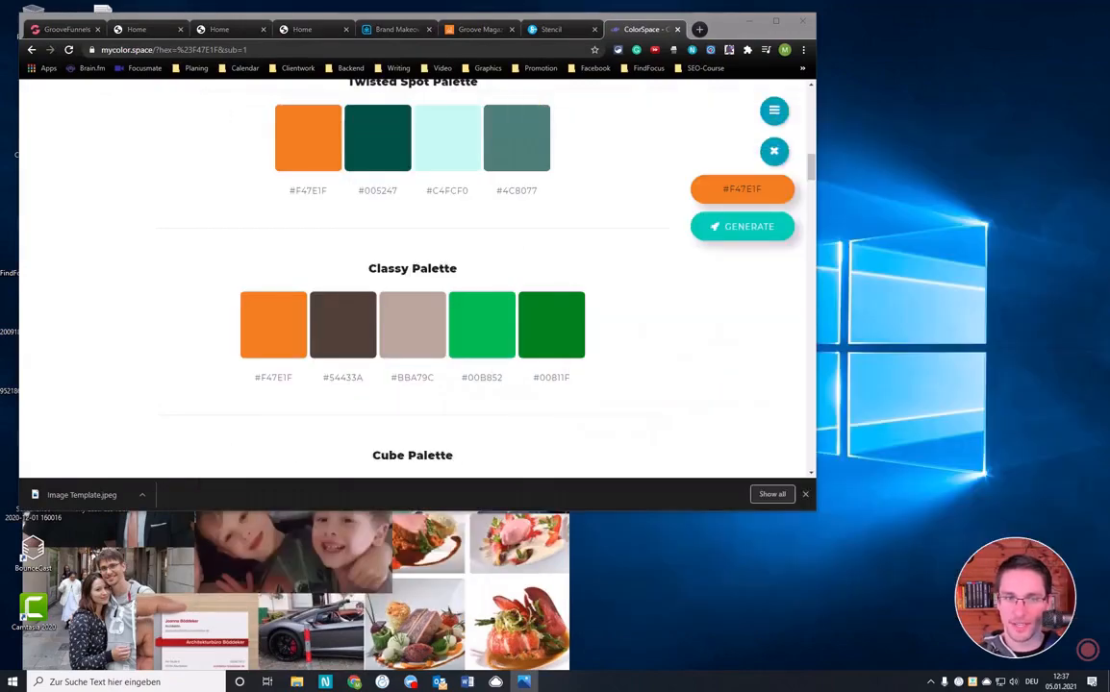
- Examine the remaining ColorSpace palettes from the Cube Palette down to Random Shades and back up to the Generic Gradient
scroll(513, 289, down, 2)
scroll(512, 291, down, 6)
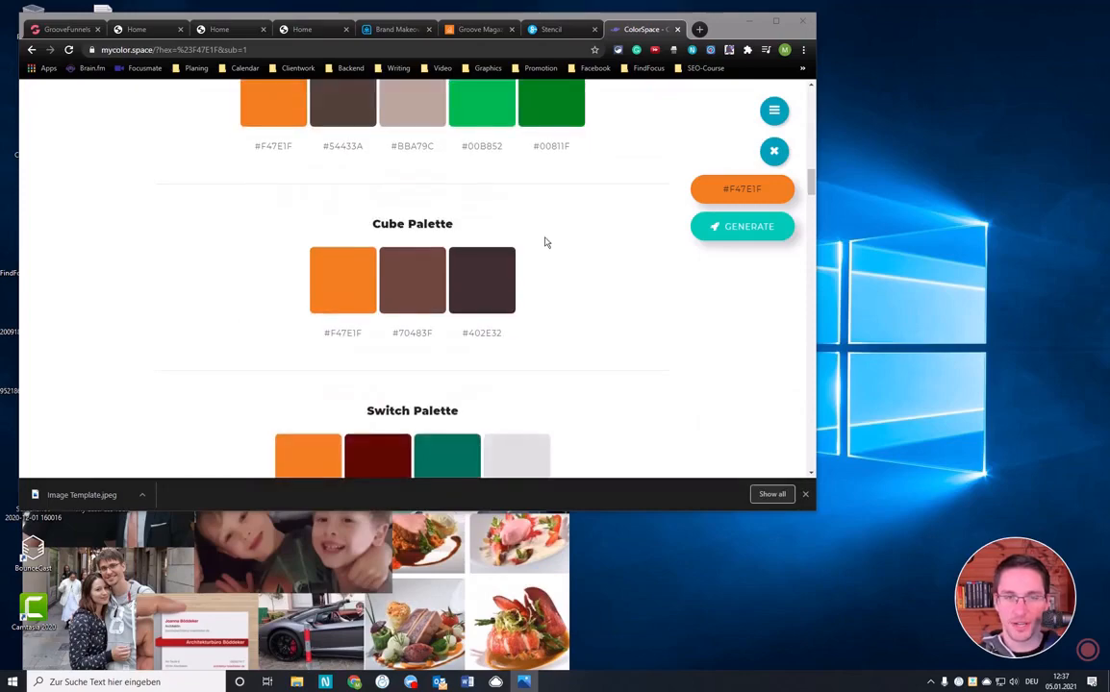
scroll(481, 224, down, 10)
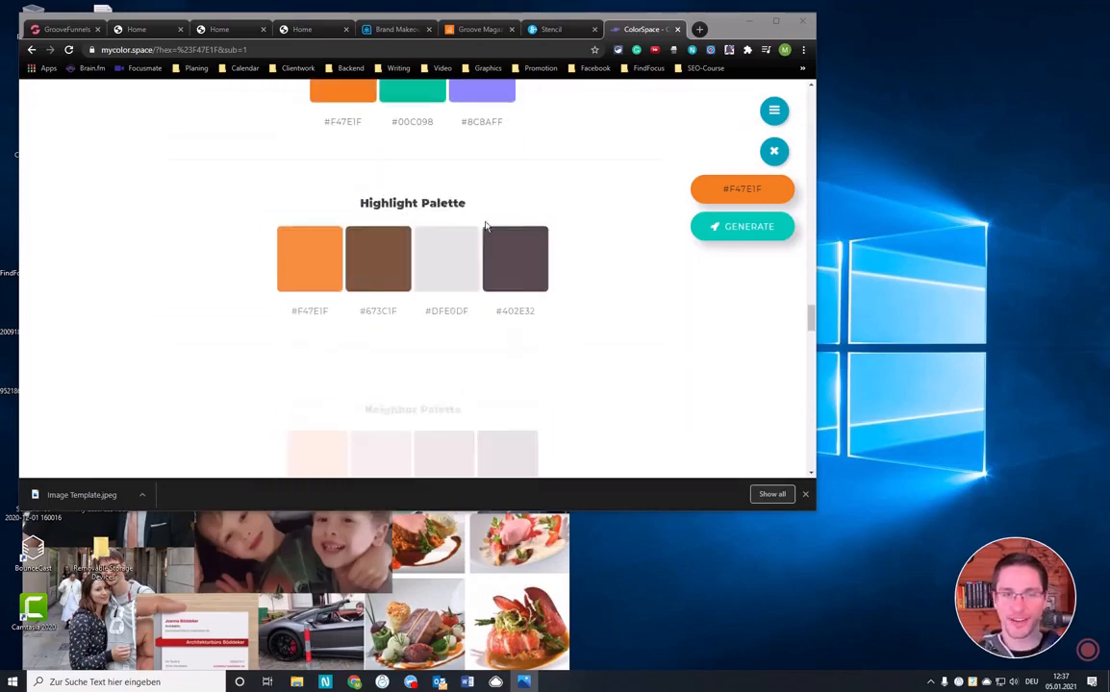
scroll(484, 228, down, 6)
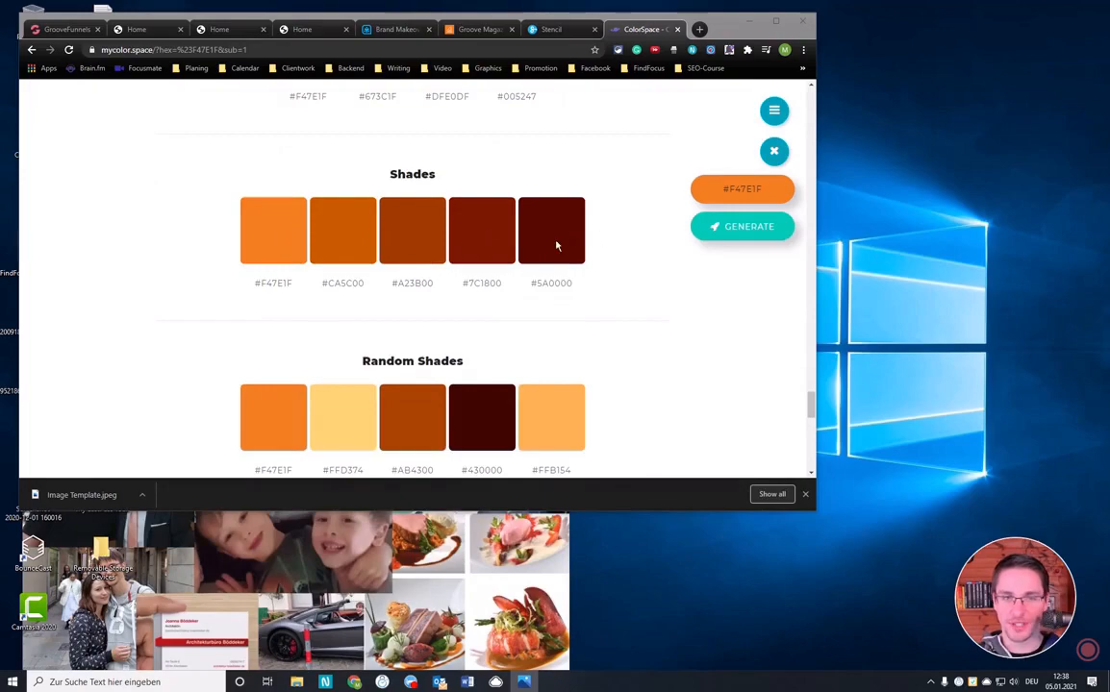
scroll(470, 265, down, 2)
scroll(528, 258, up, 10)
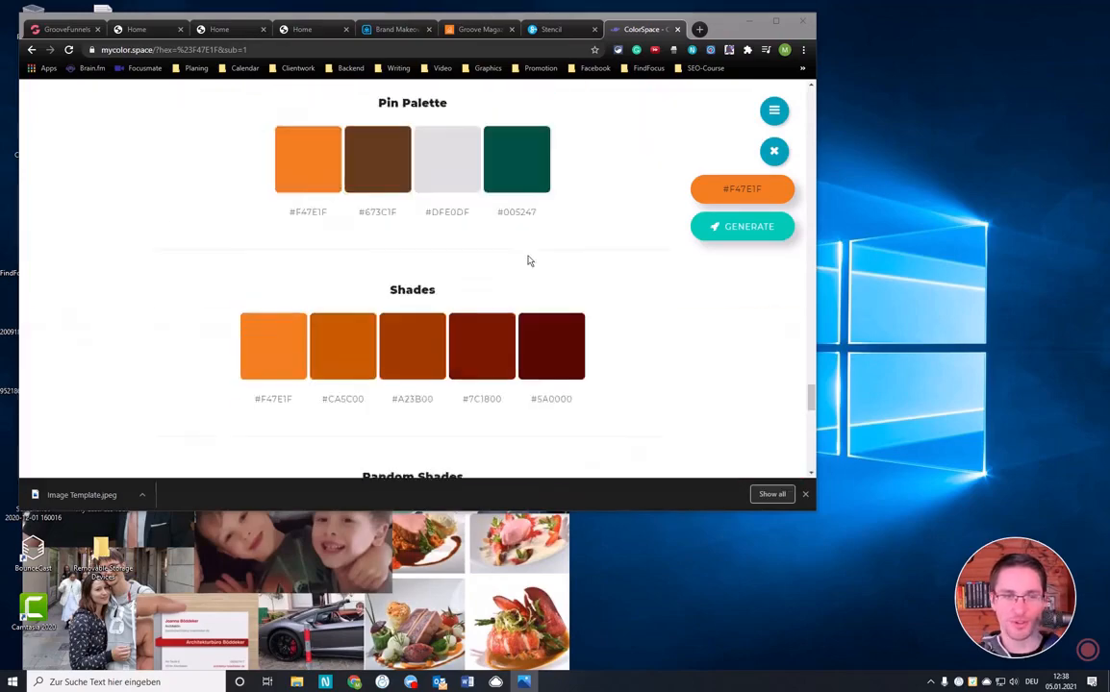
scroll(500, 239, up, 10)
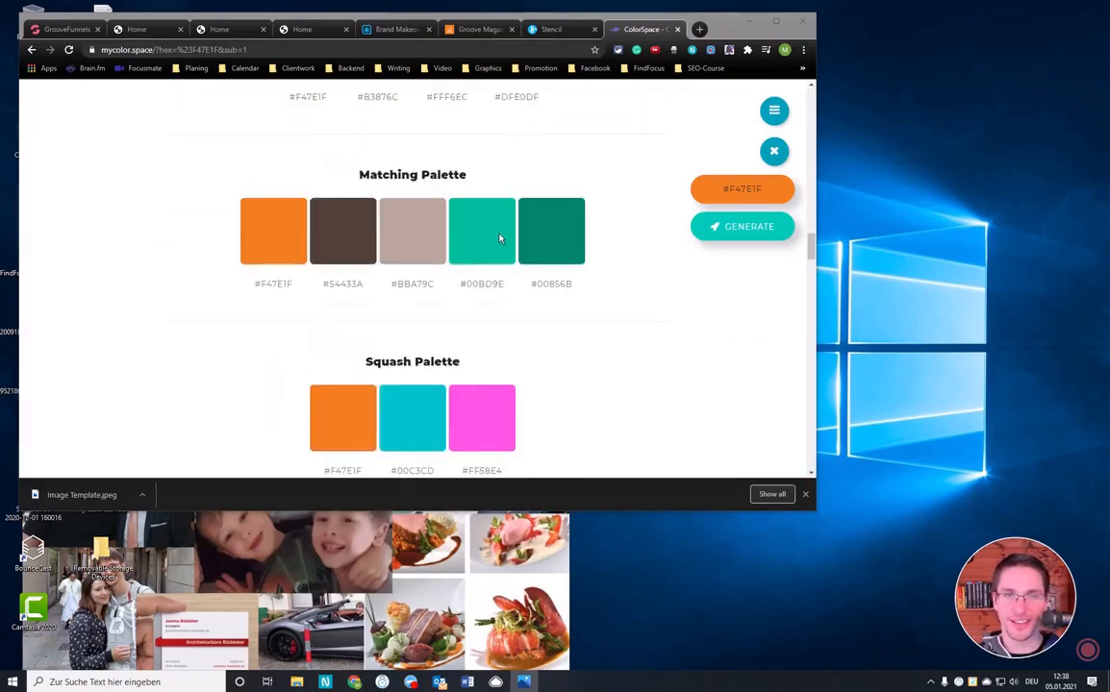
scroll(491, 231, up, 6)
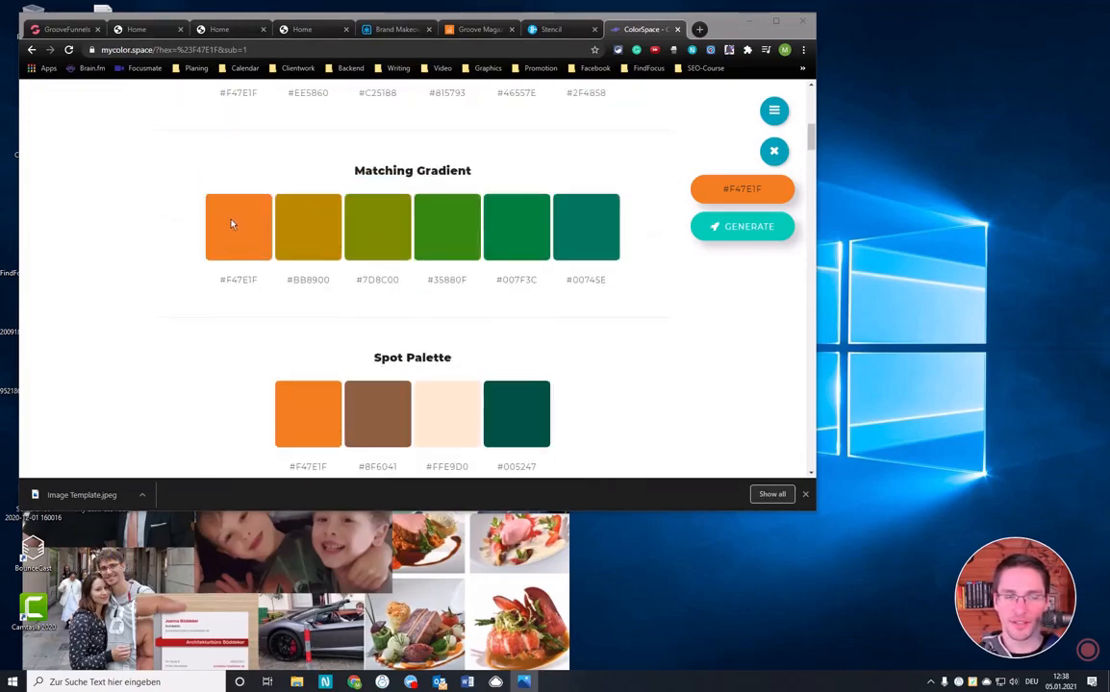
scroll(233, 223, up, 4)
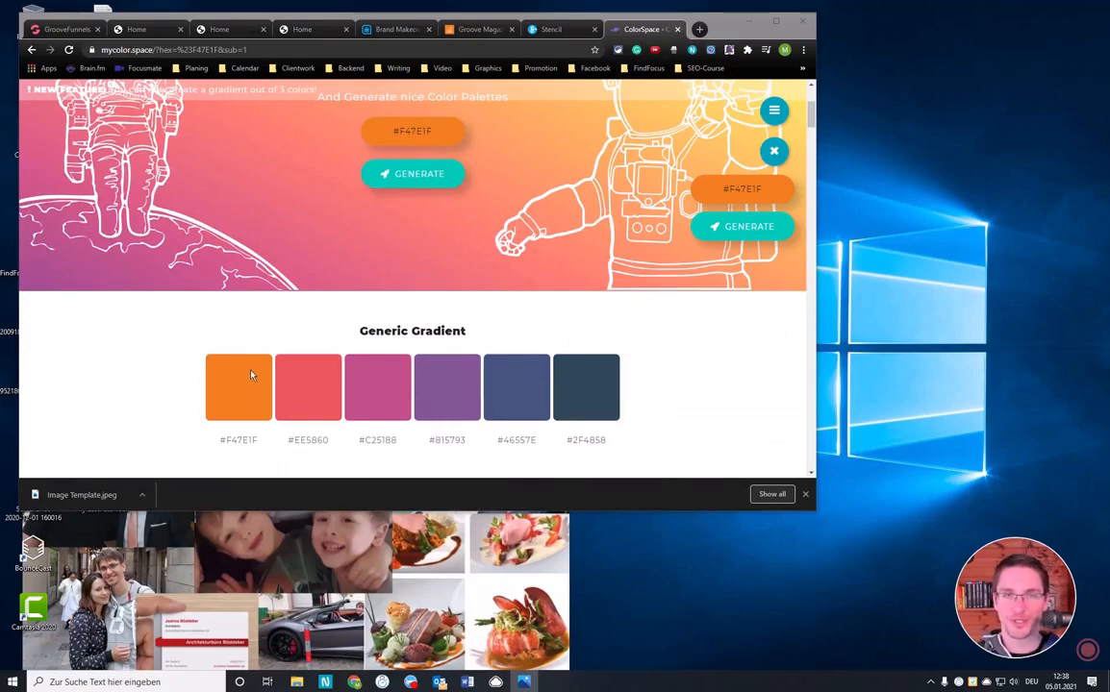
- Maximize the browser and return to the Branding.app template in the GrooveFunnels builder
click(780, 21)
click(63, 7)
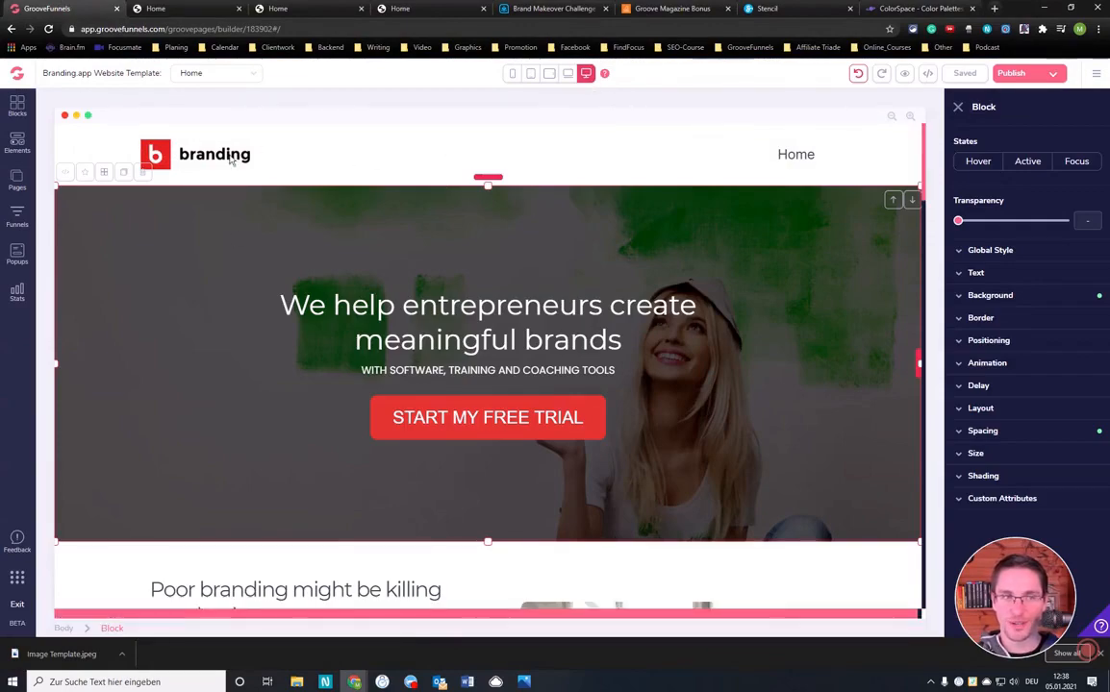
- Switch to Stencil and set the background color of the 1080x1080 canvas to the saved orange #f47e1f
click(775, 10)
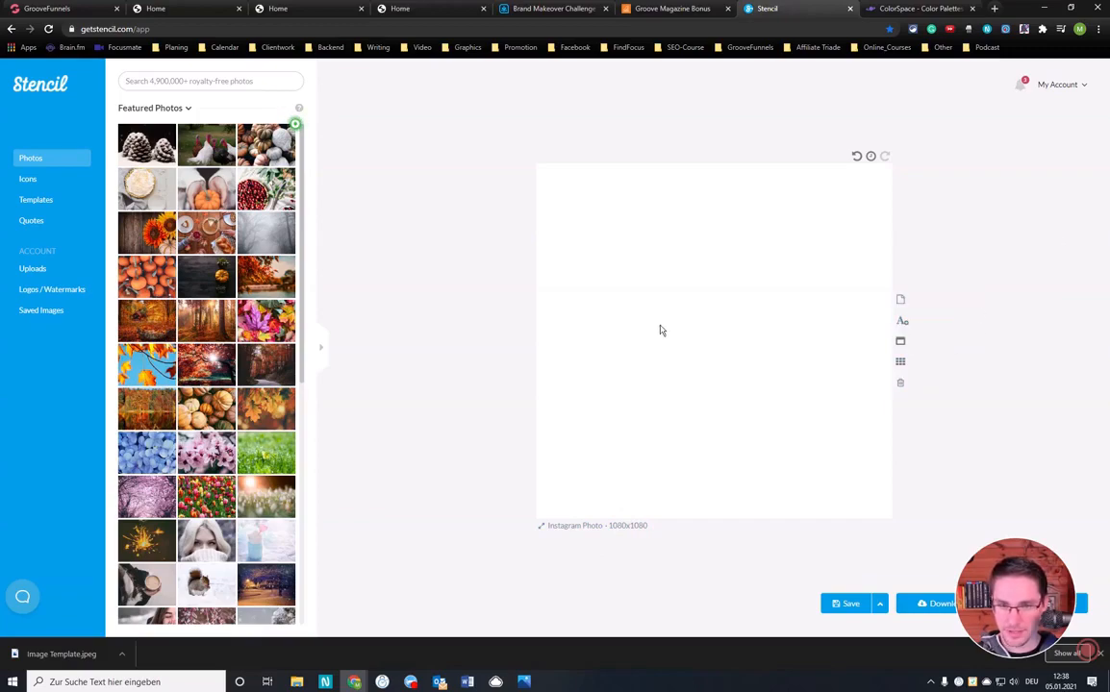
click(696, 287)
click(510, 327)
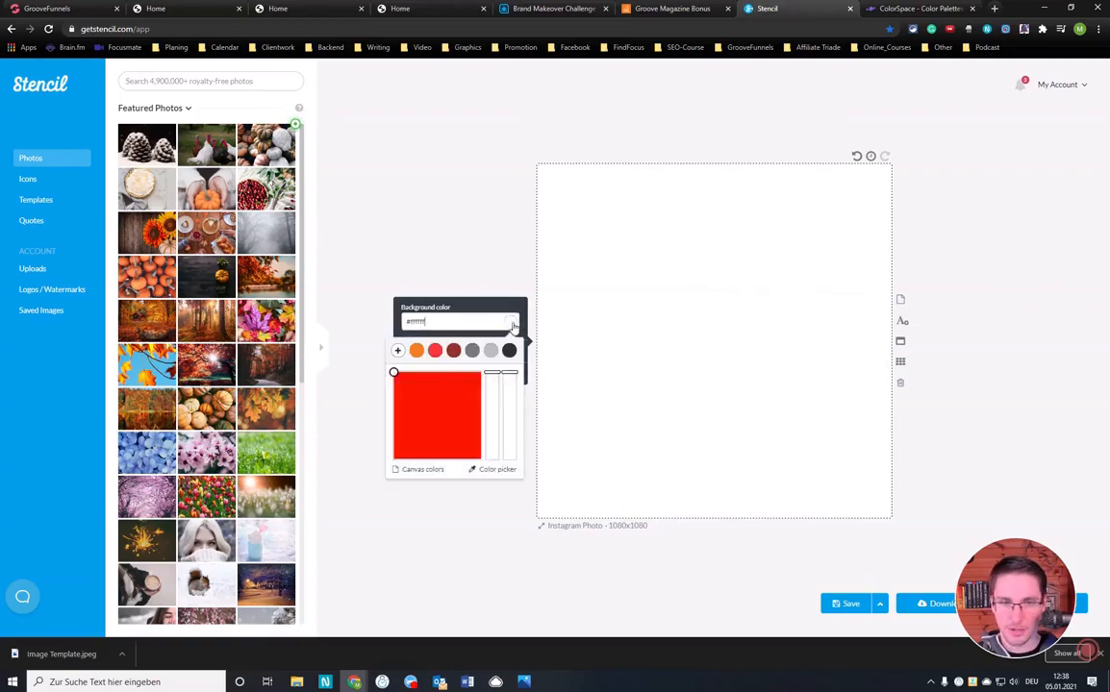
click(416, 351)
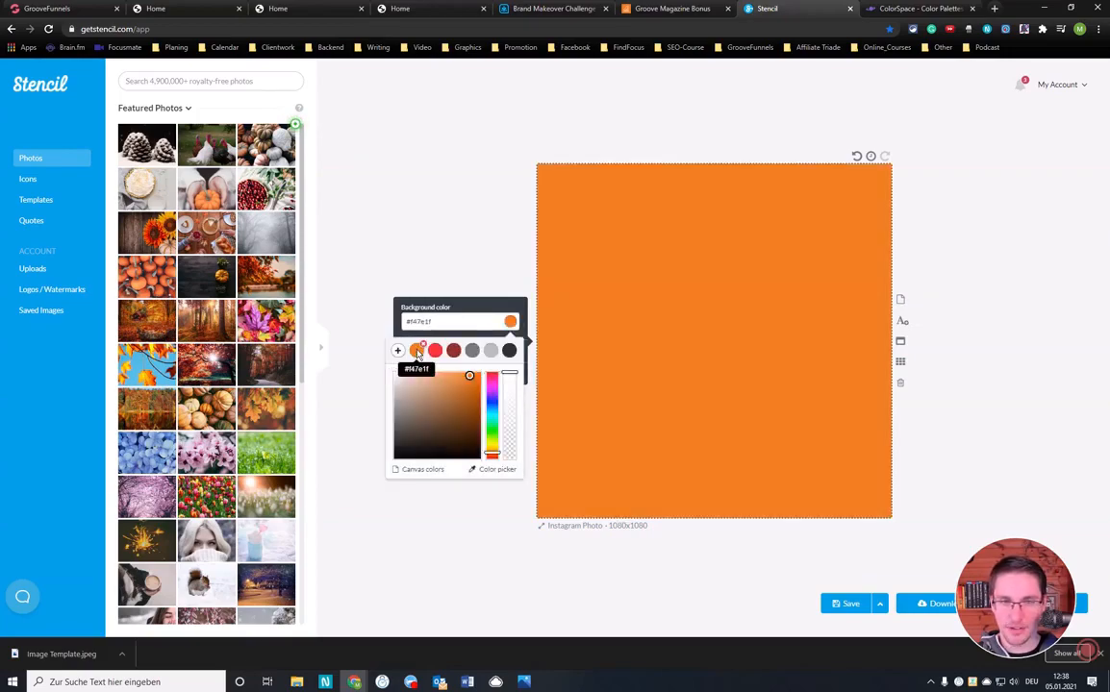
click(451, 213)
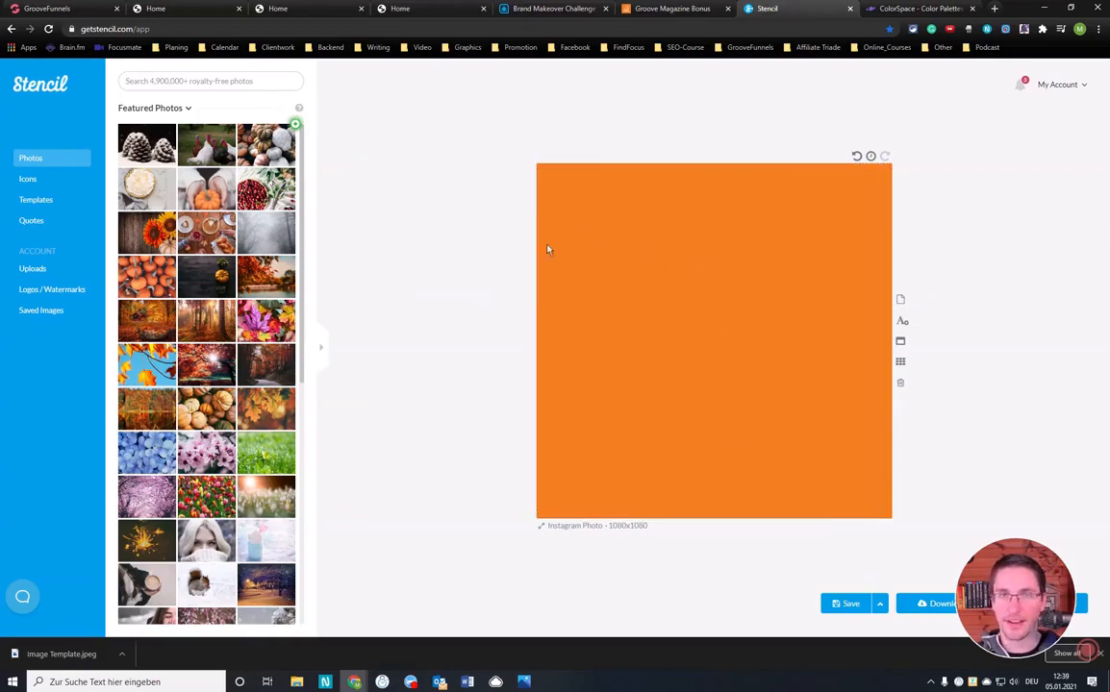
- Search Stencil's icon library for "succcess"
click(28, 179)
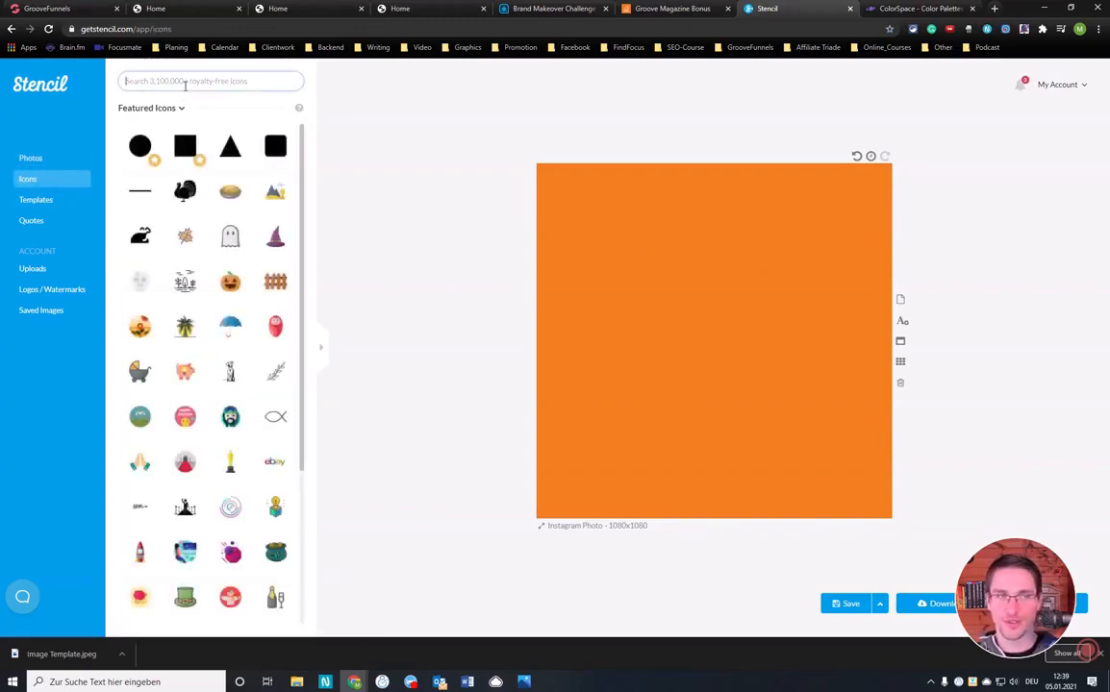
click(185, 85)
text(succcess)
key(Return)
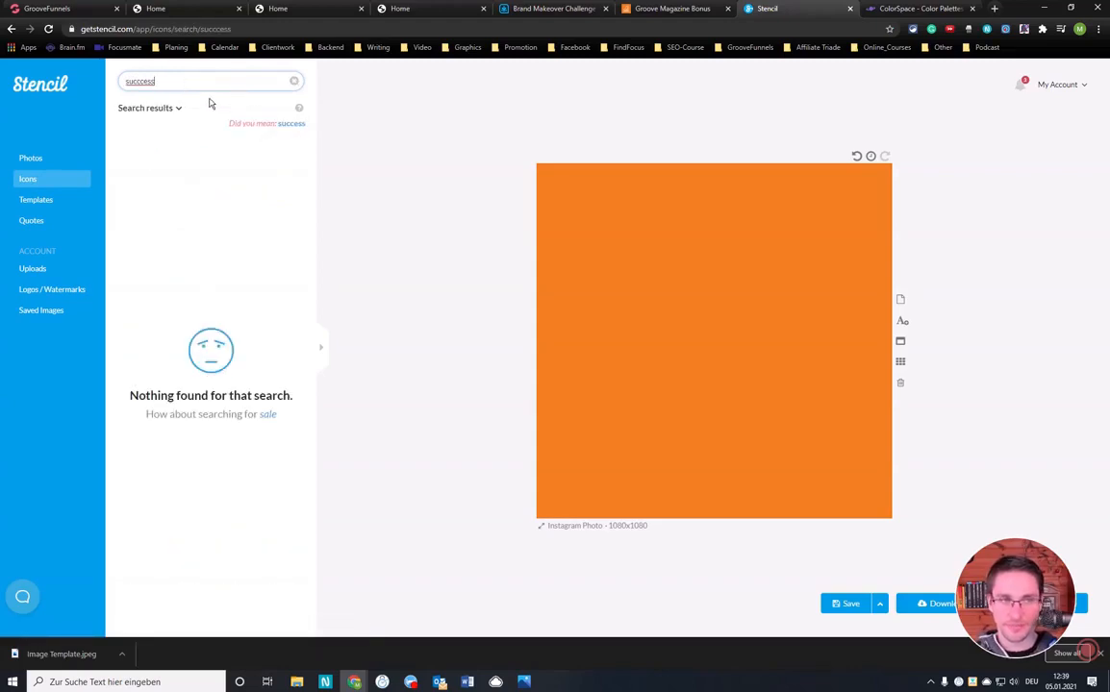
- Search the icon library for "win" and look through the resulting icons
drag(176, 83, 121, 86)
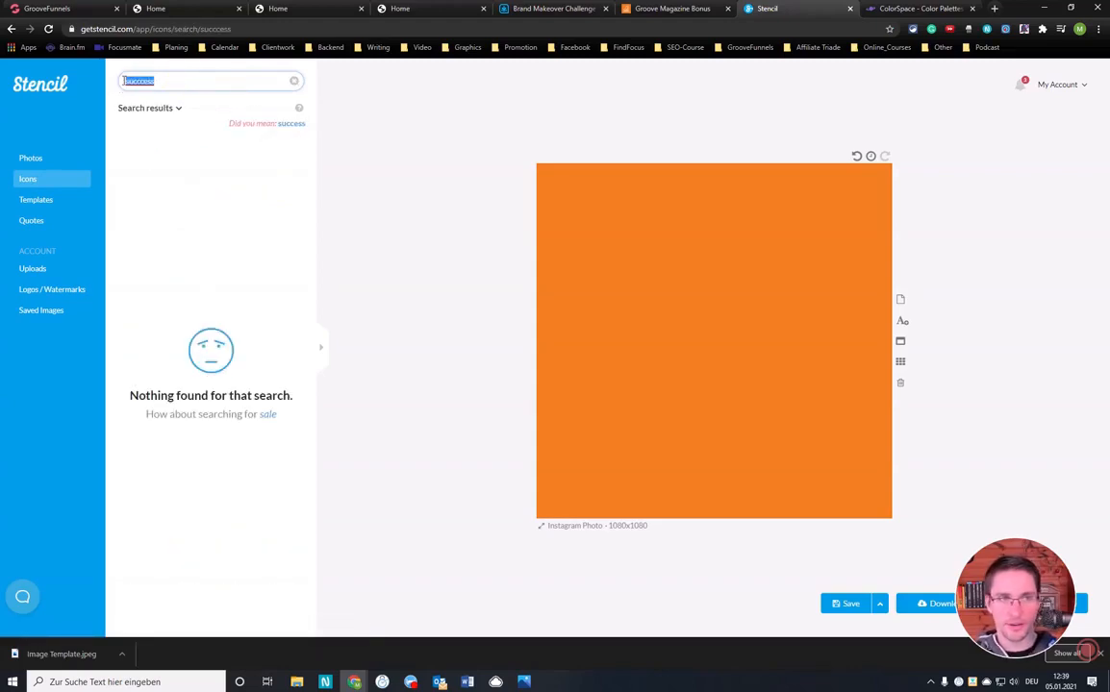
text(win)
key(Return)
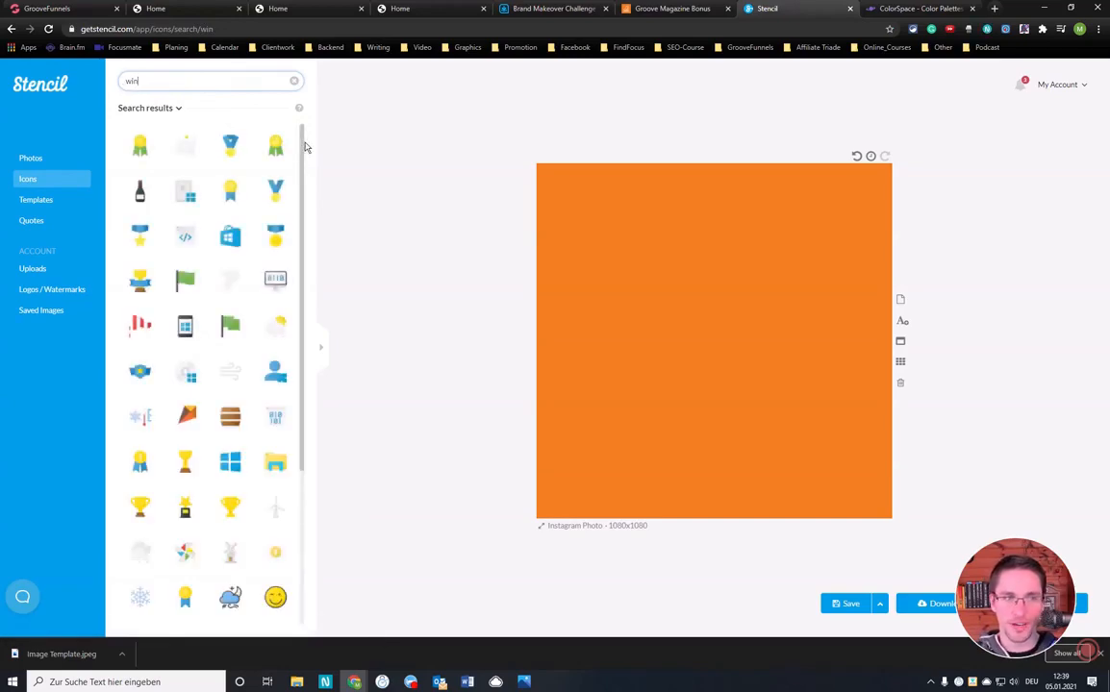
scroll(228, 264, down, 3)
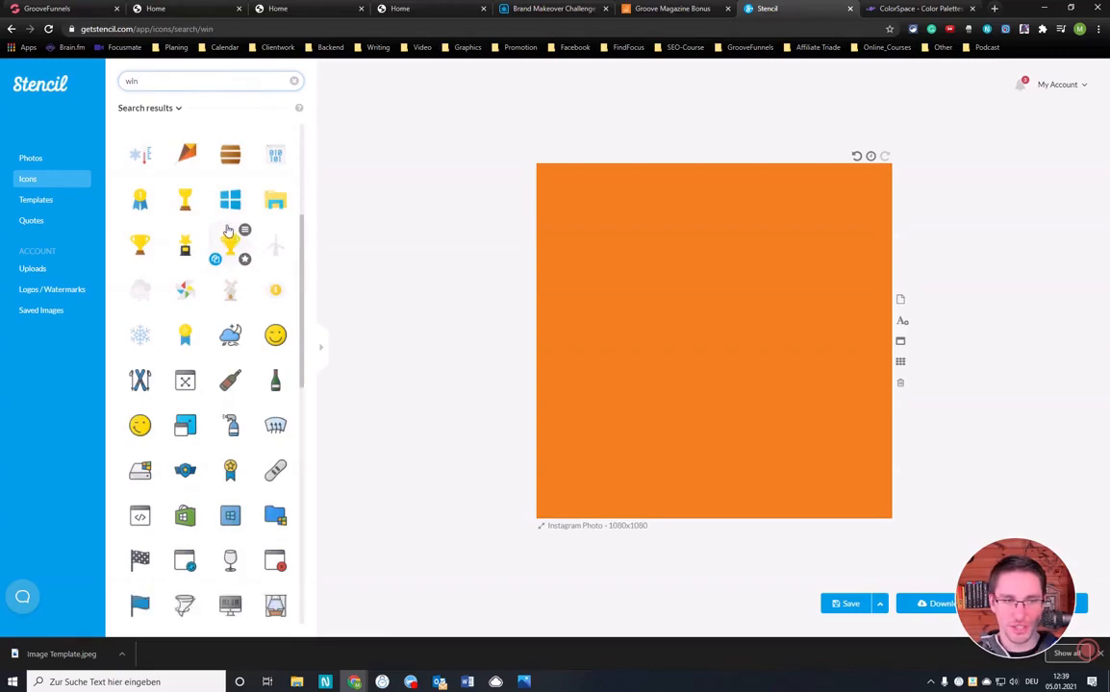
scroll(230, 234, down, 3)
scroll(229, 232, down, 3)
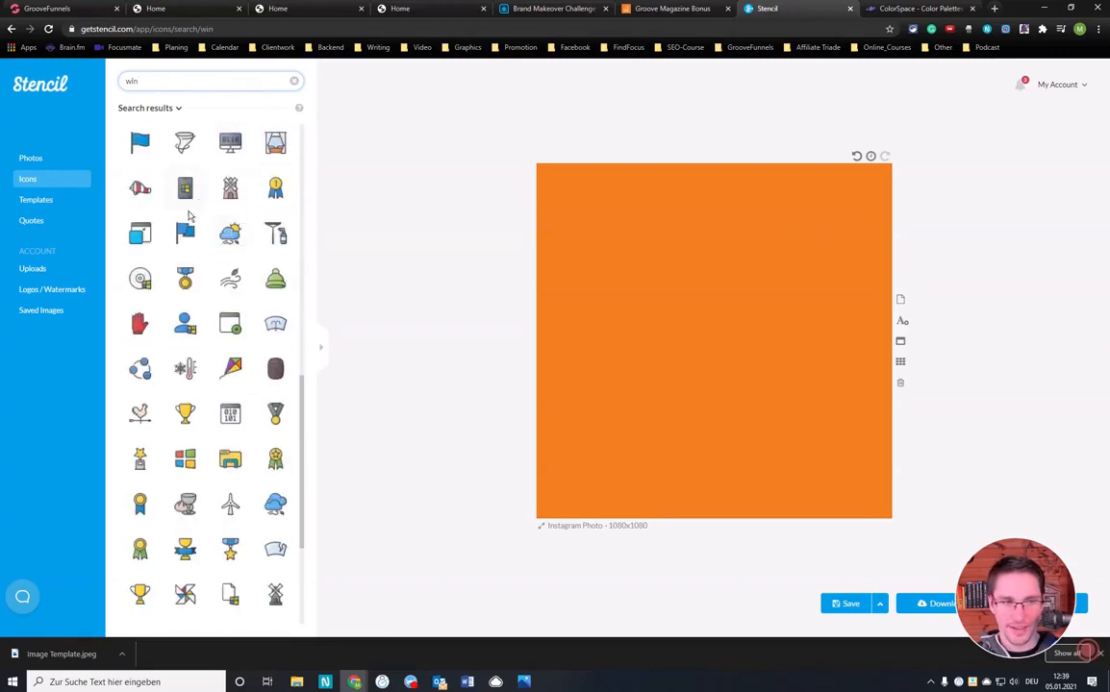
scroll(185, 219, down, 3)
scroll(210, 227, up, 15)
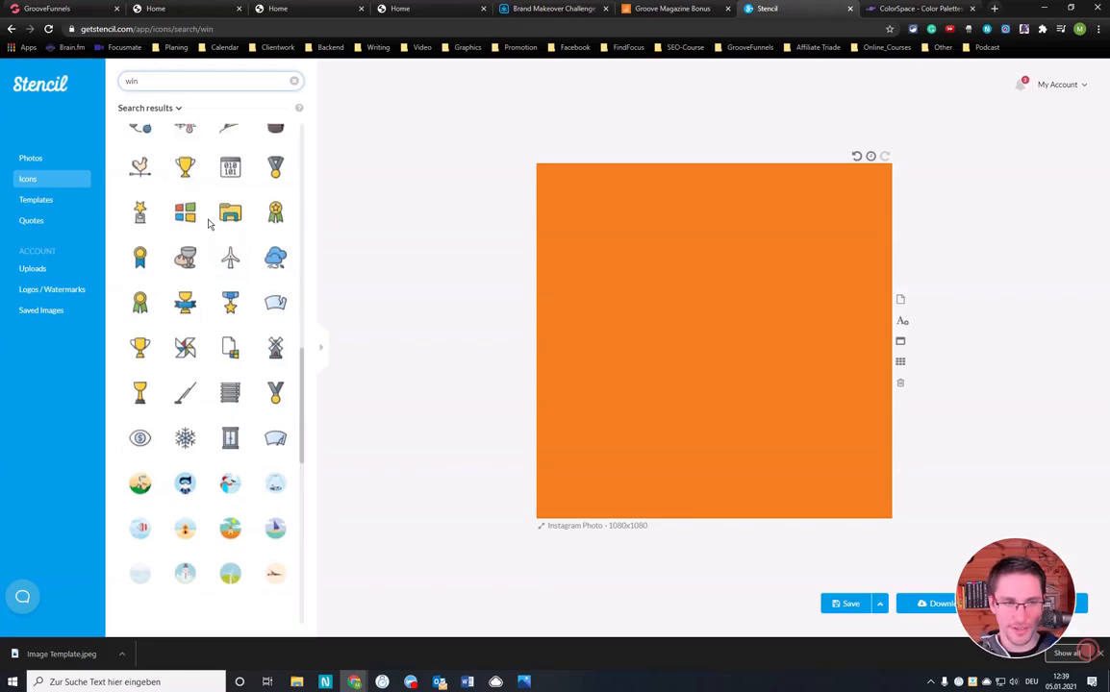
- Show the Shapes icon collection and add the thick black ring to the canvas
click(178, 111)
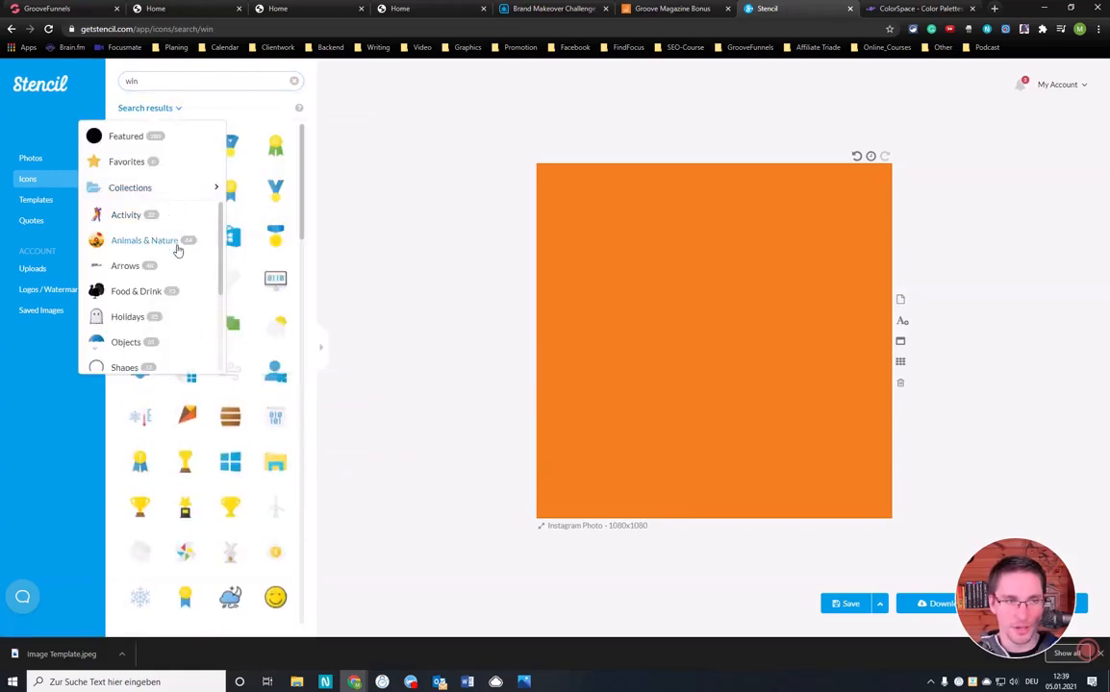
scroll(168, 240, down, 2)
scroll(144, 246, down, 1)
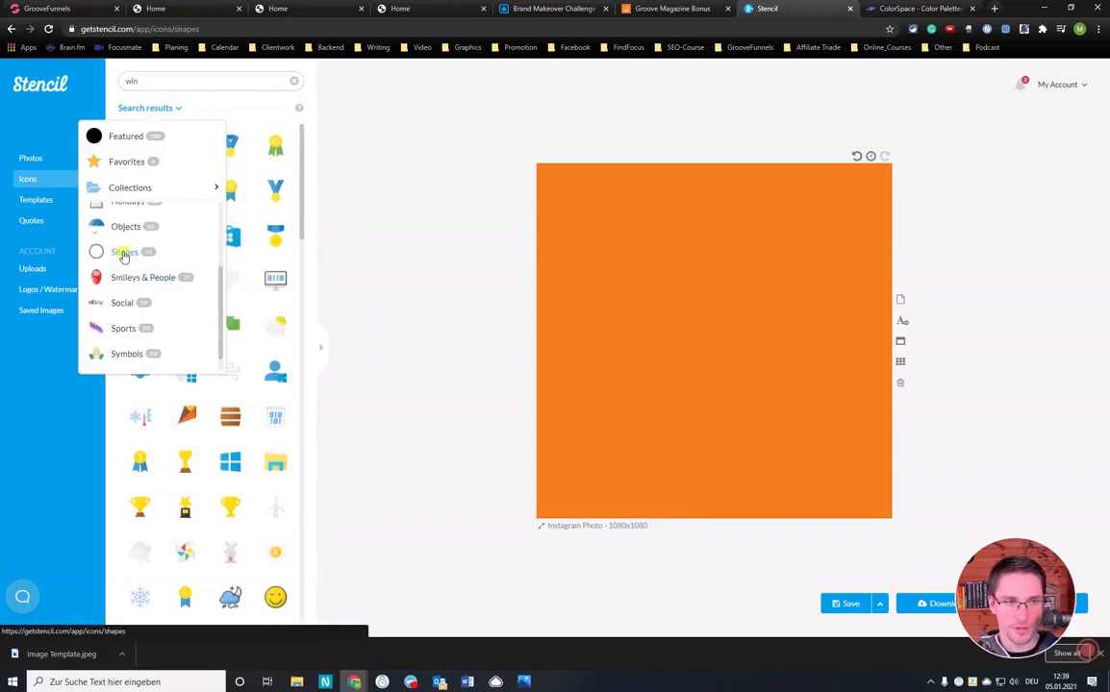
click(125, 252)
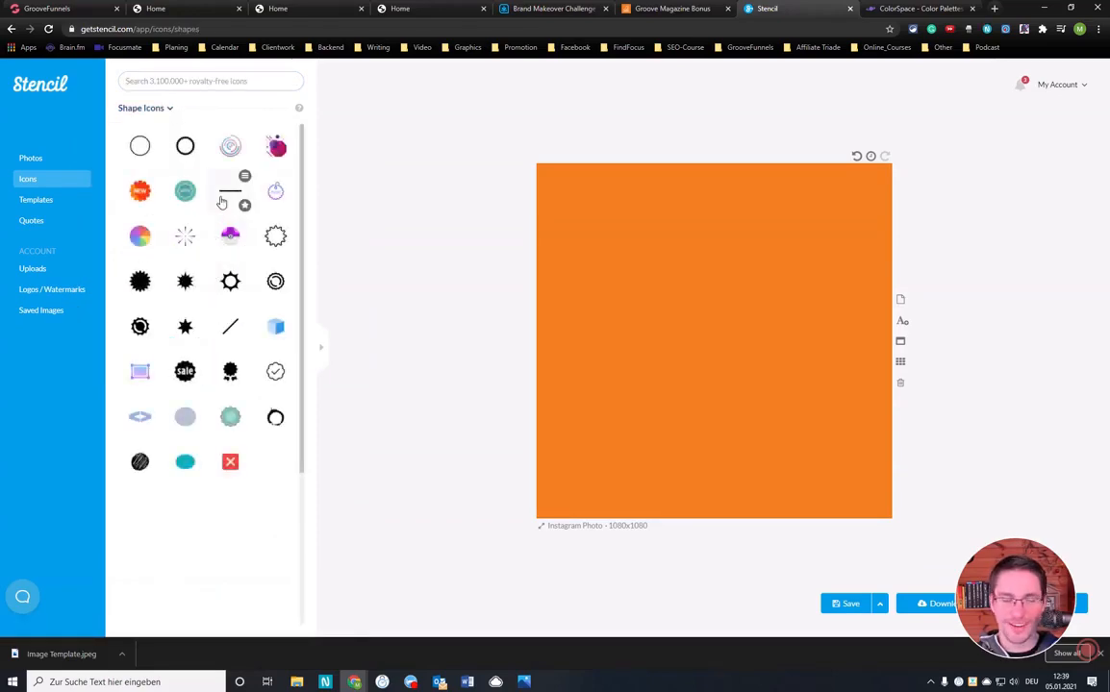
click(191, 156)
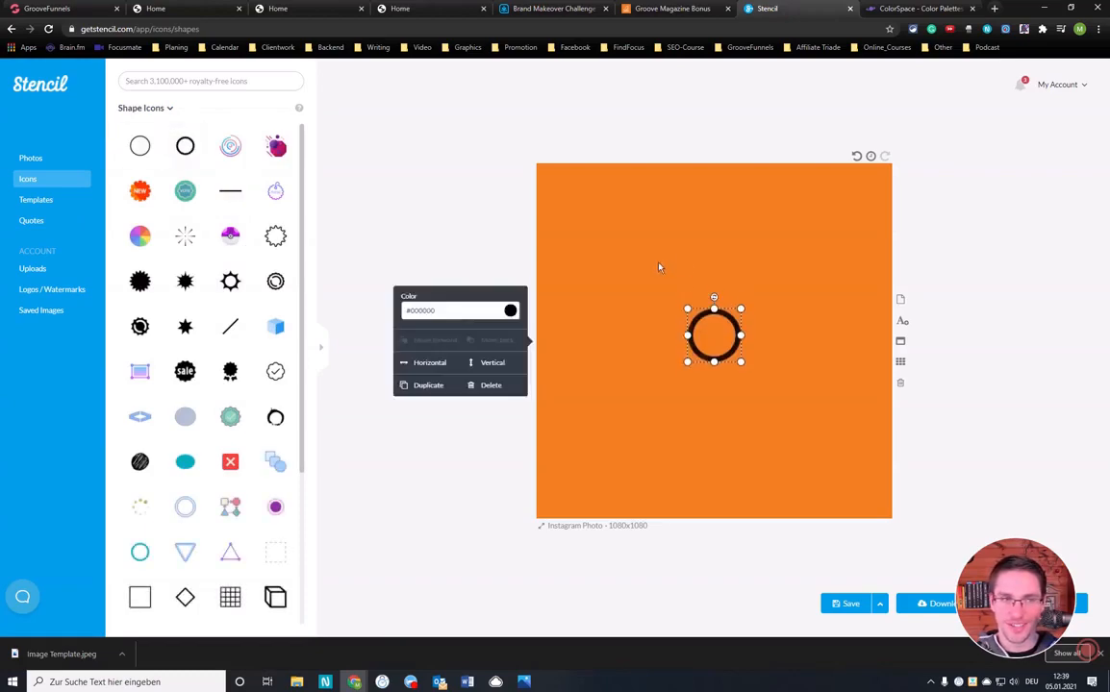
- Enlarge the ring to fill most of the orange canvas and center it
drag(686, 311, 559, 185)
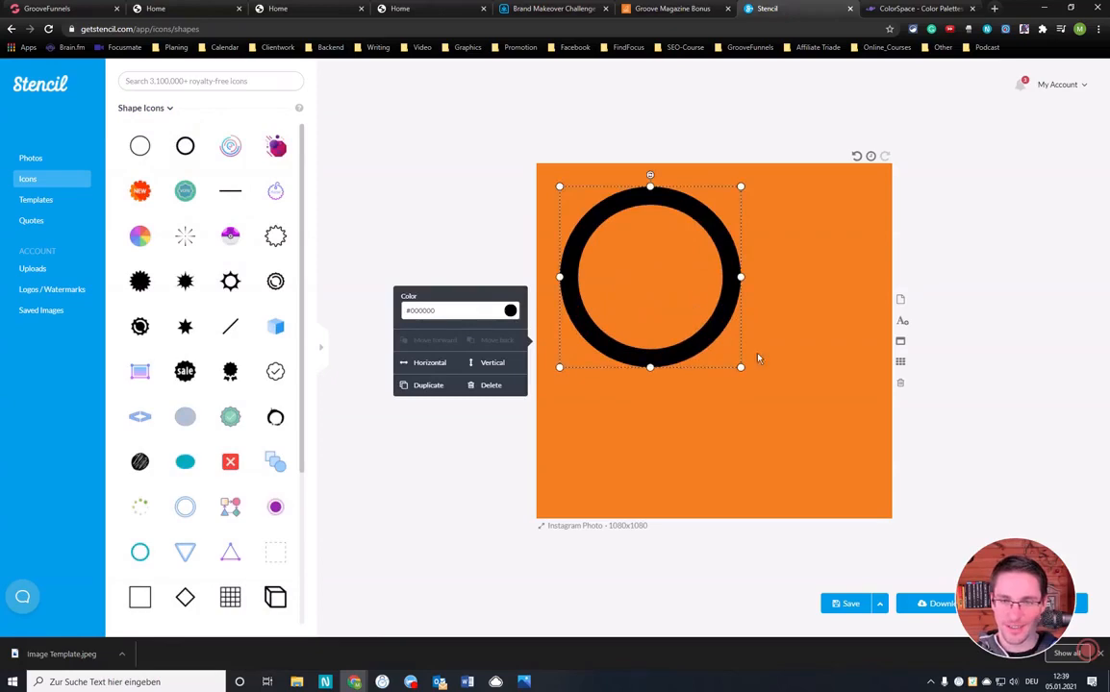
drag(740, 368, 852, 478)
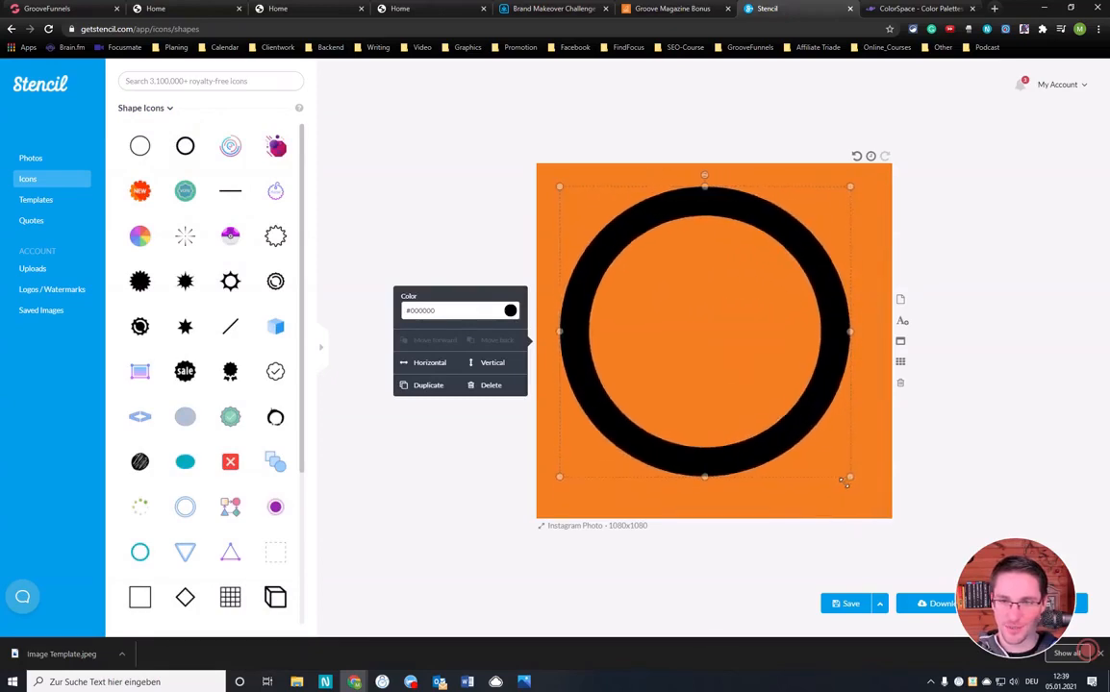
drag(751, 222, 748, 223)
- Set the ring's color to white, #ffffff, and deselect it
click(508, 309)
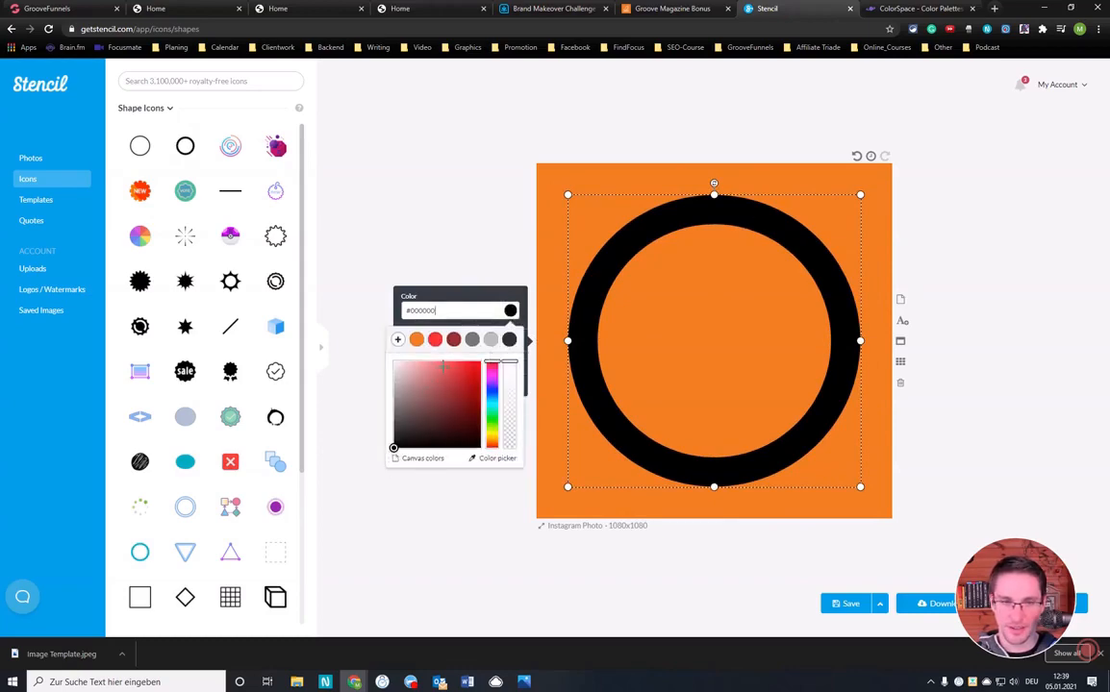
triple_click(435, 311)
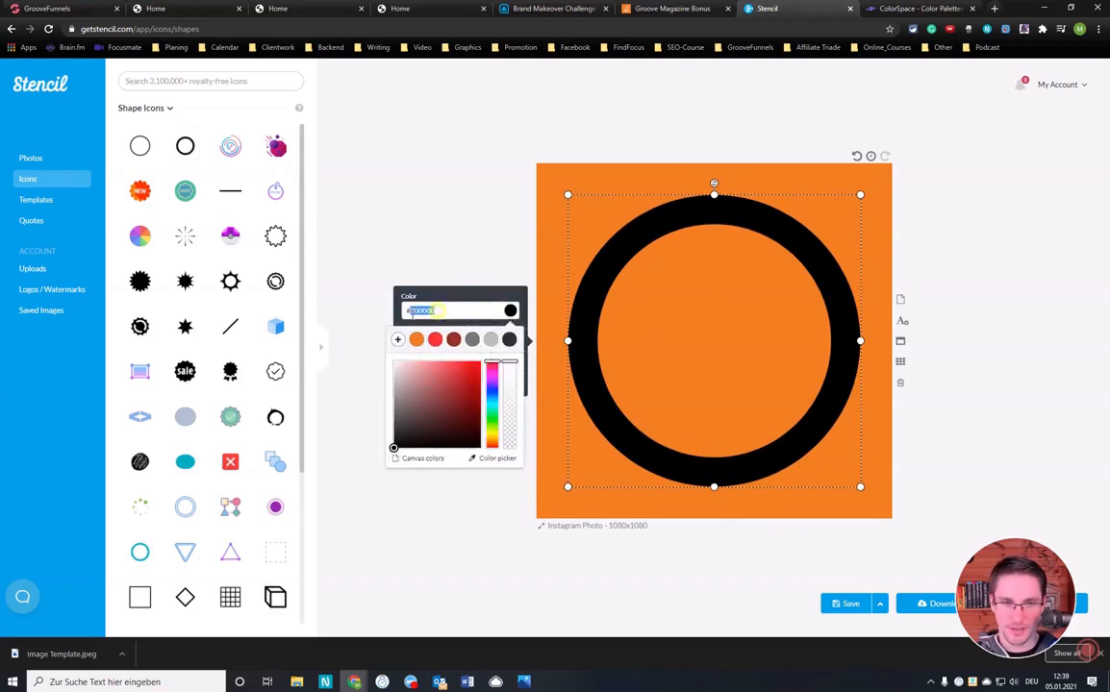
text(#fffff)
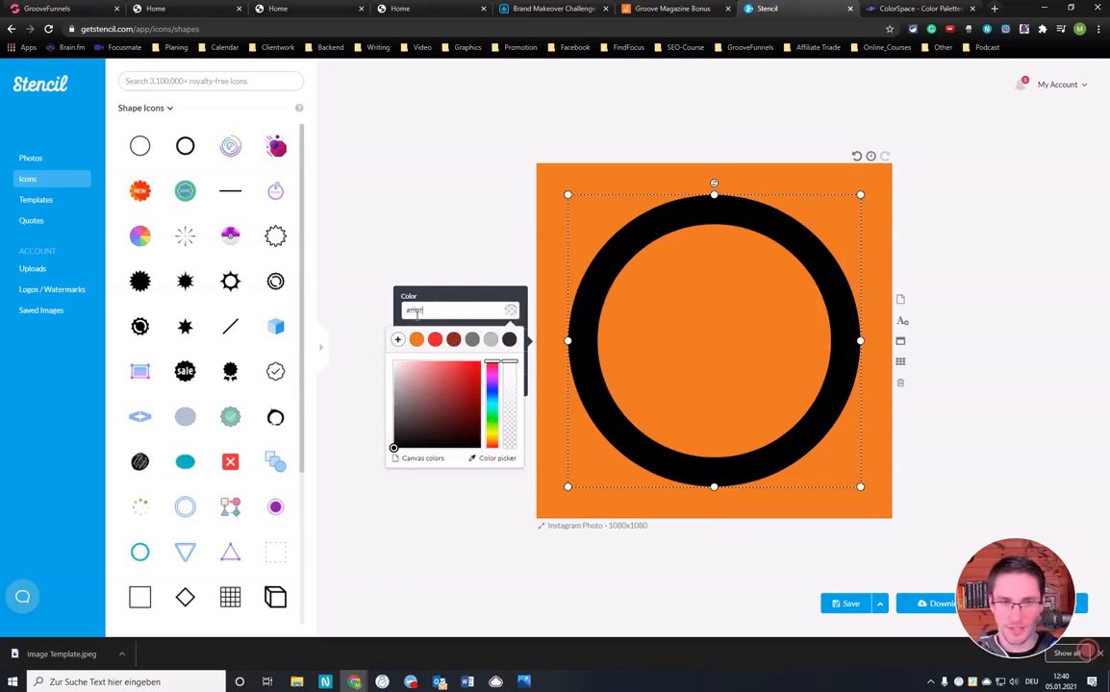
text(f)
key(Return)
click(608, 143)
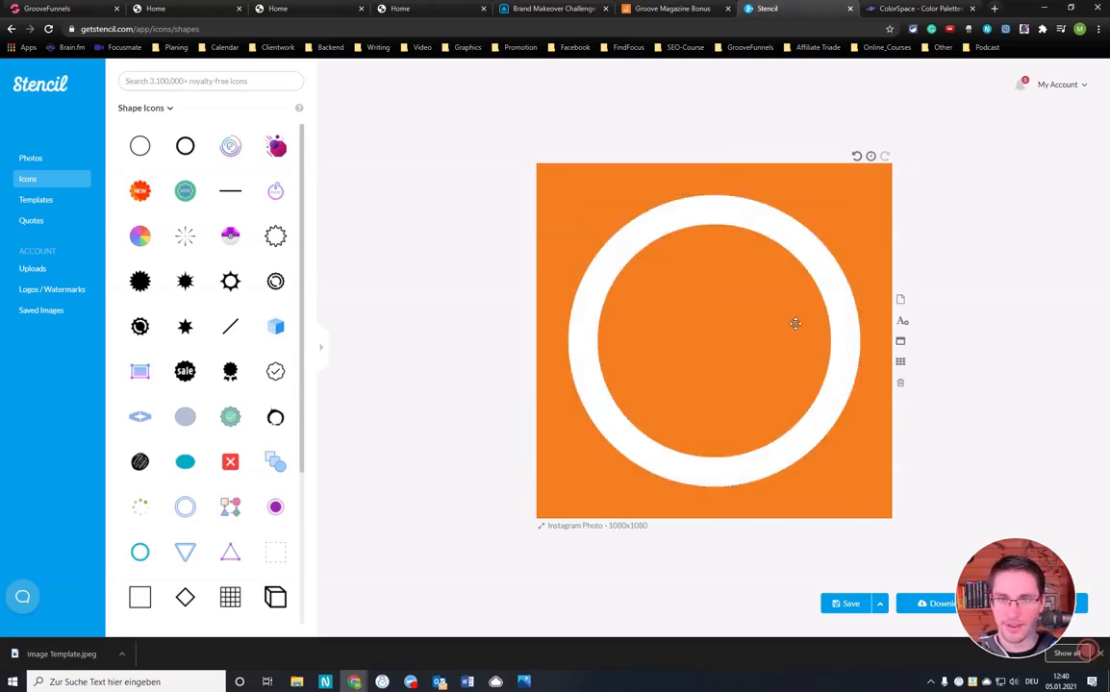
- Add a text element in the middle of the ring and replace its placeholder with the letter "a"
click(902, 320)
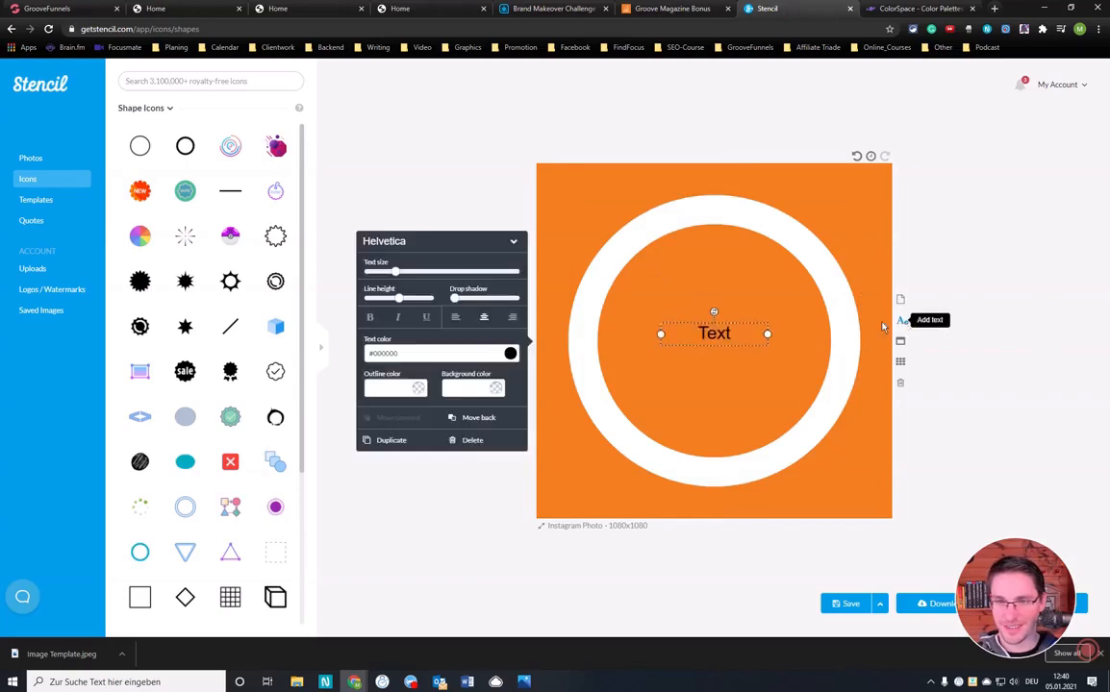
double_click(734, 341)
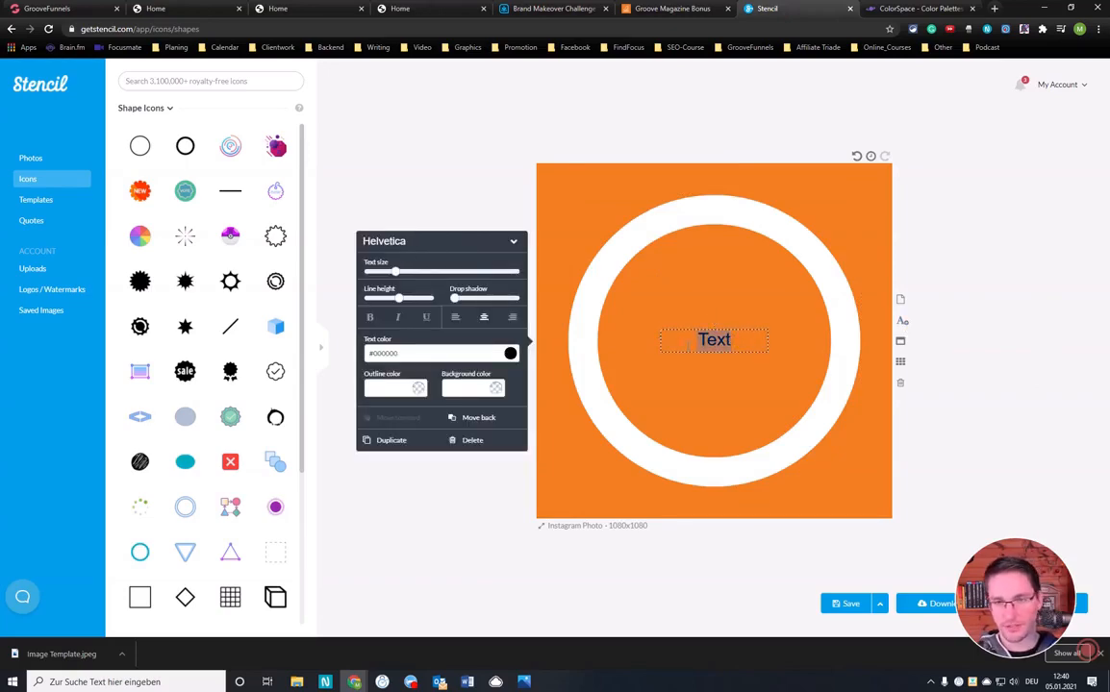
text(a)
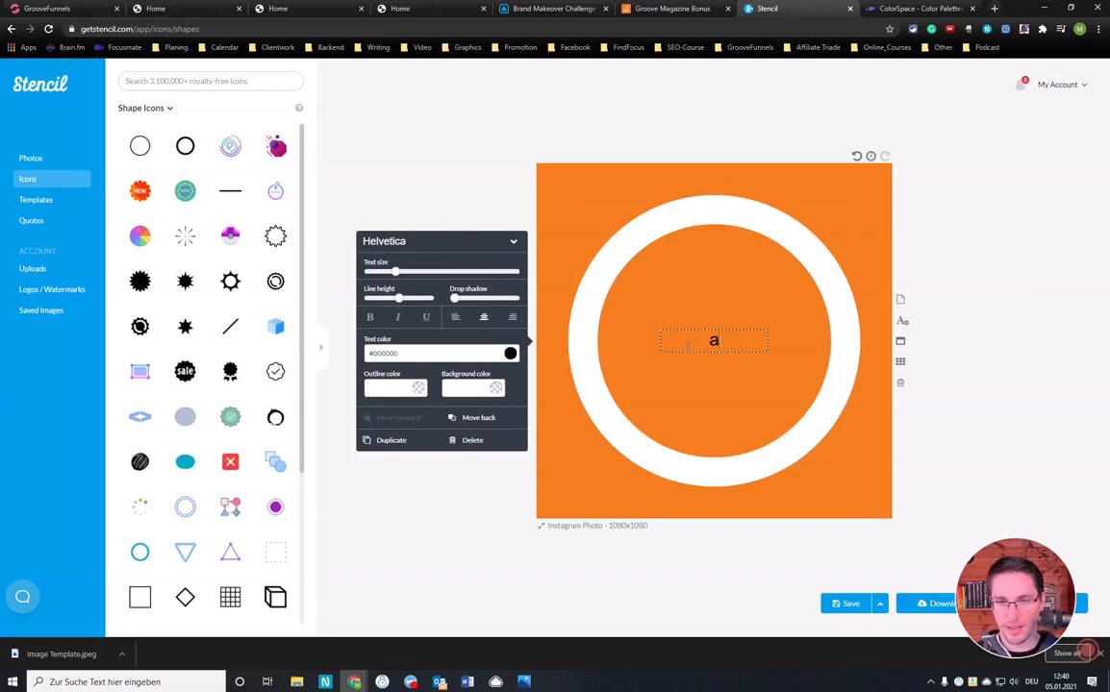
- Enlarge the letter "a" inside the ring to the maximum text size
click(413, 240)
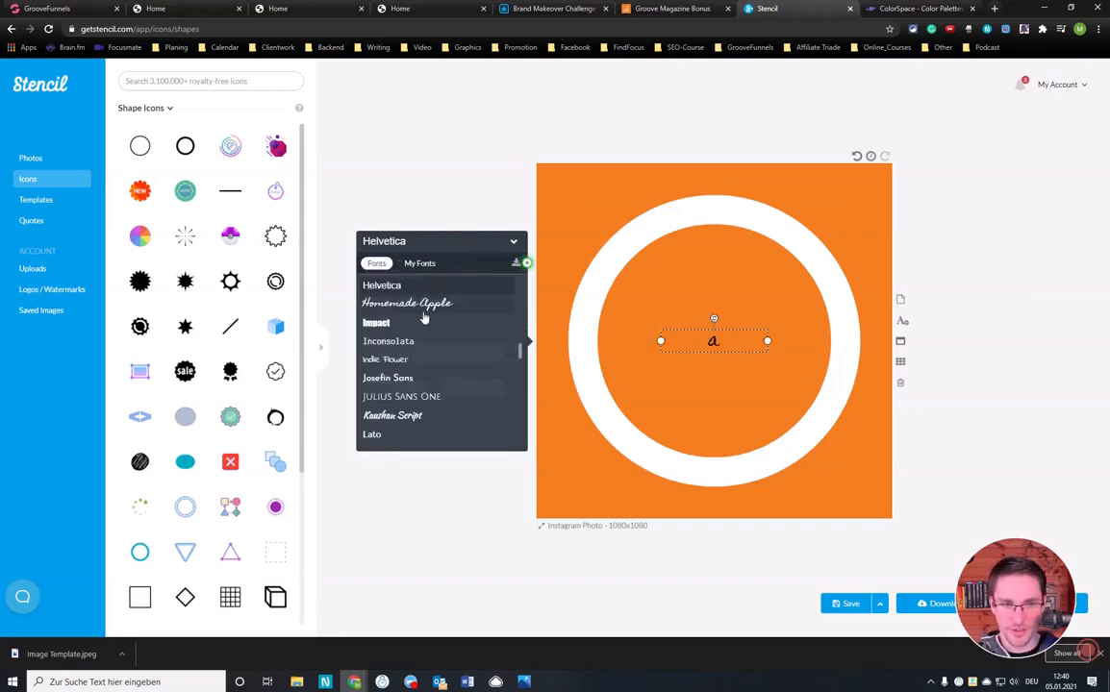
click(745, 318)
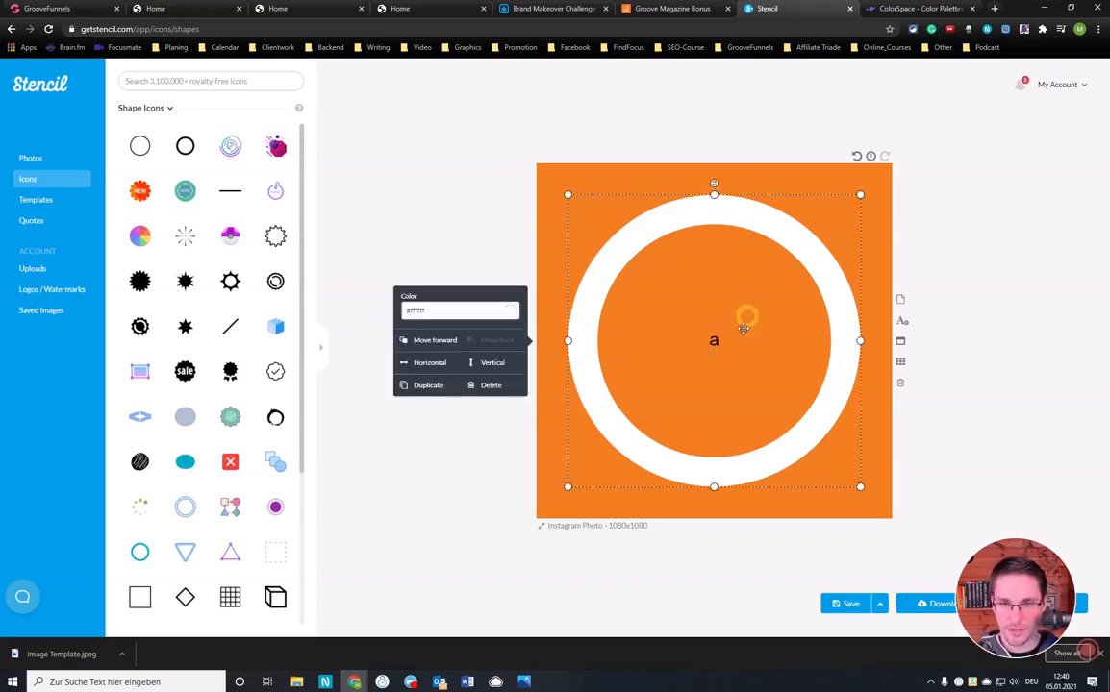
click(715, 341)
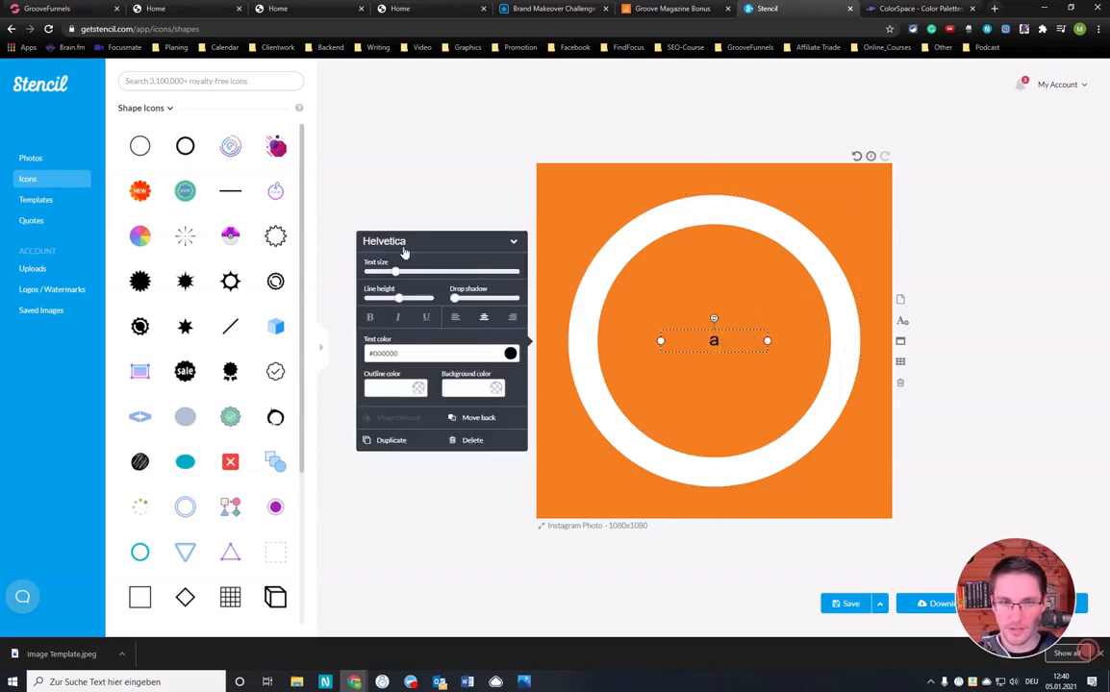
drag(394, 271, 515, 271)
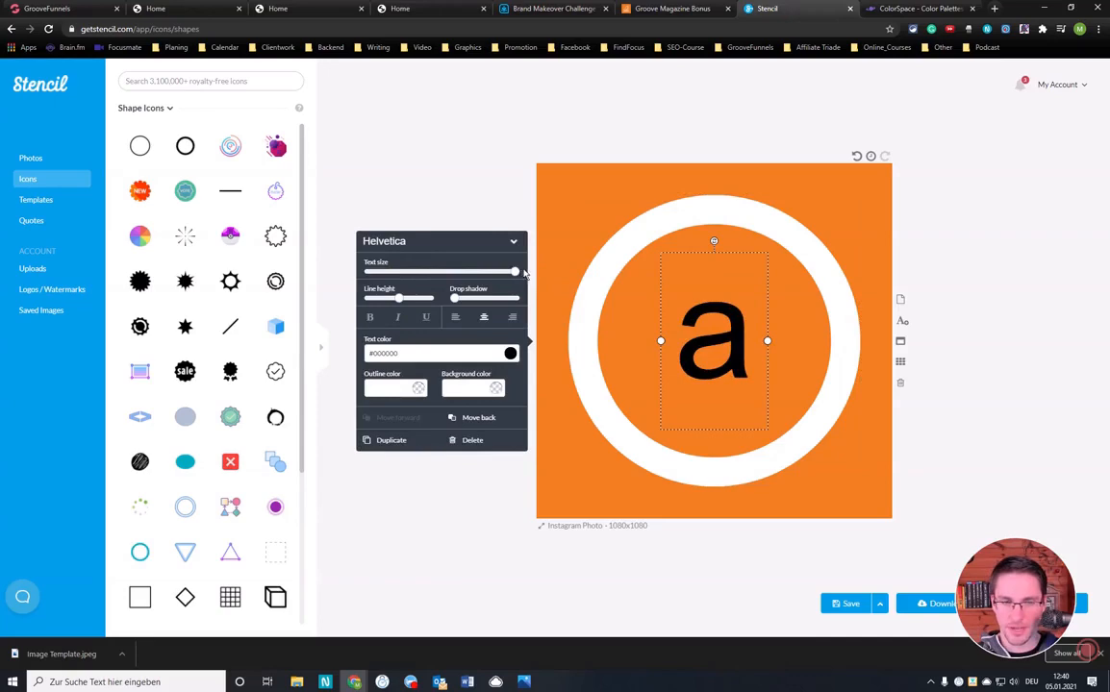
mouse_move(519, 273)
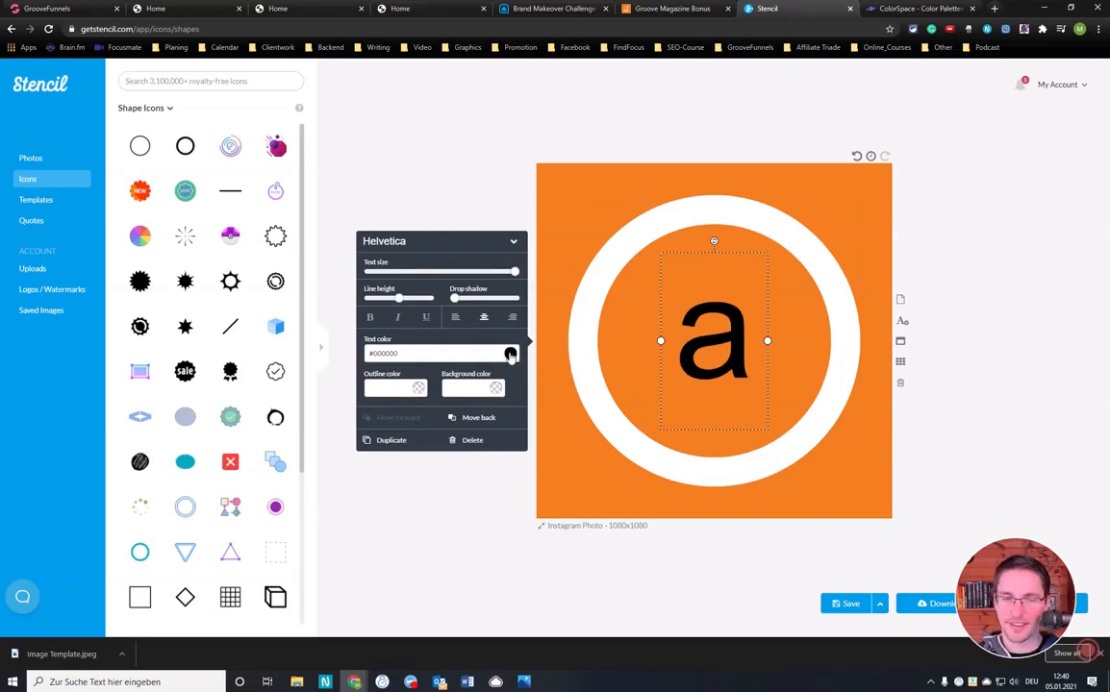
click(510, 352)
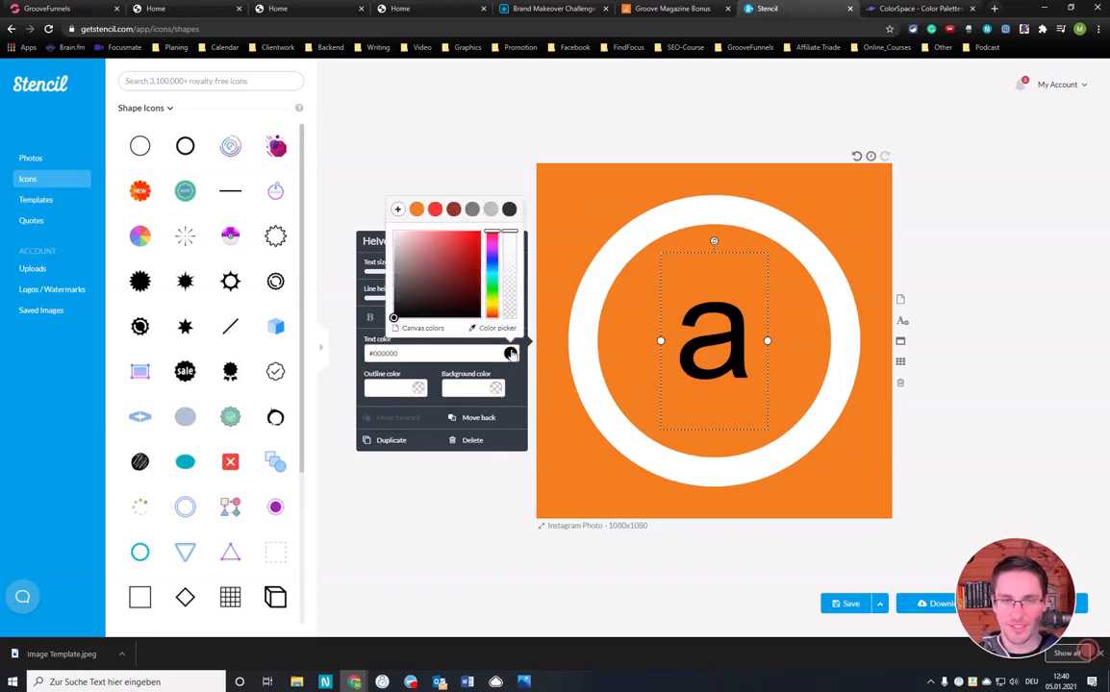
click(519, 381)
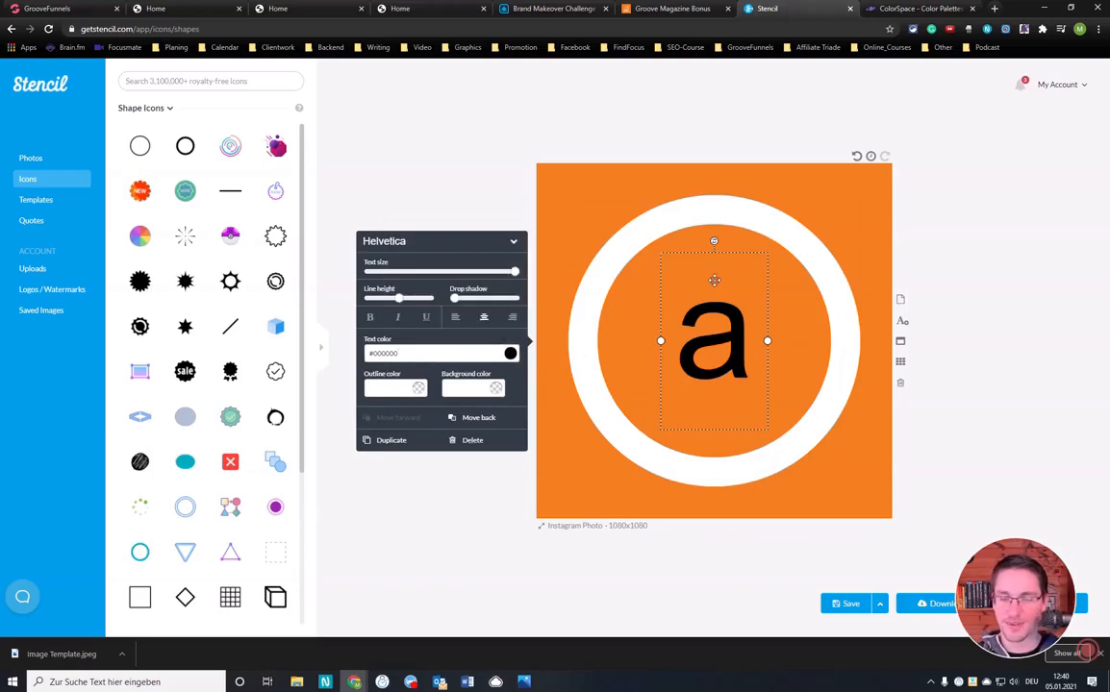
- Set the letter's font to Kaushan Script and shift it slightly so the glyph sits centered in the ring
click(388, 244)
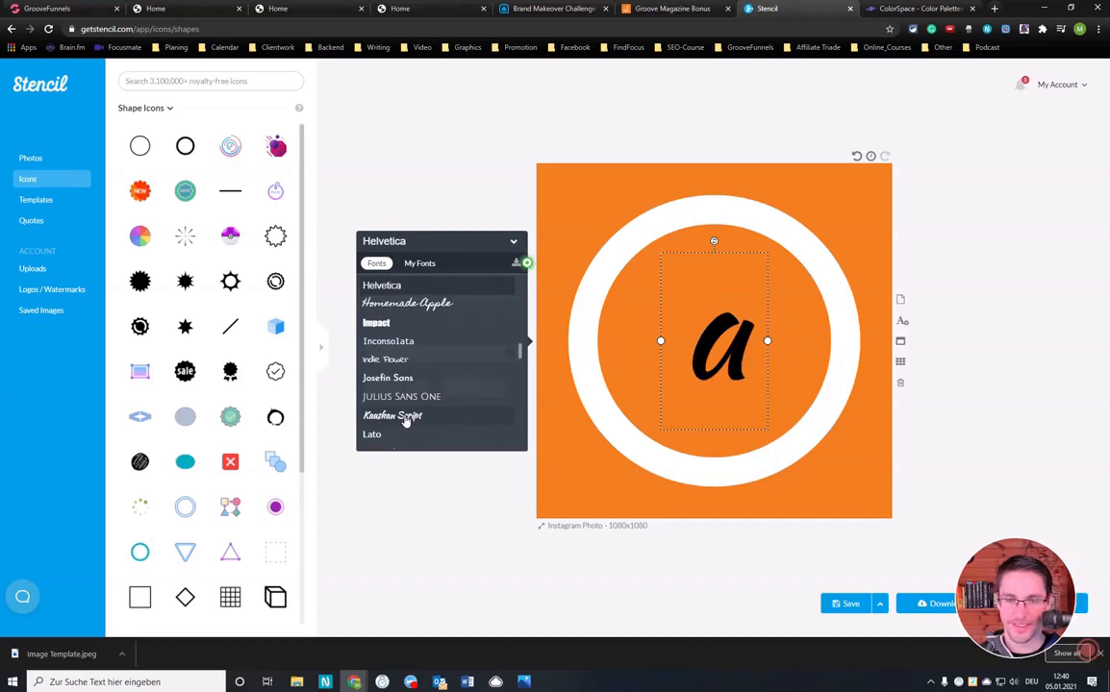
click(406, 416)
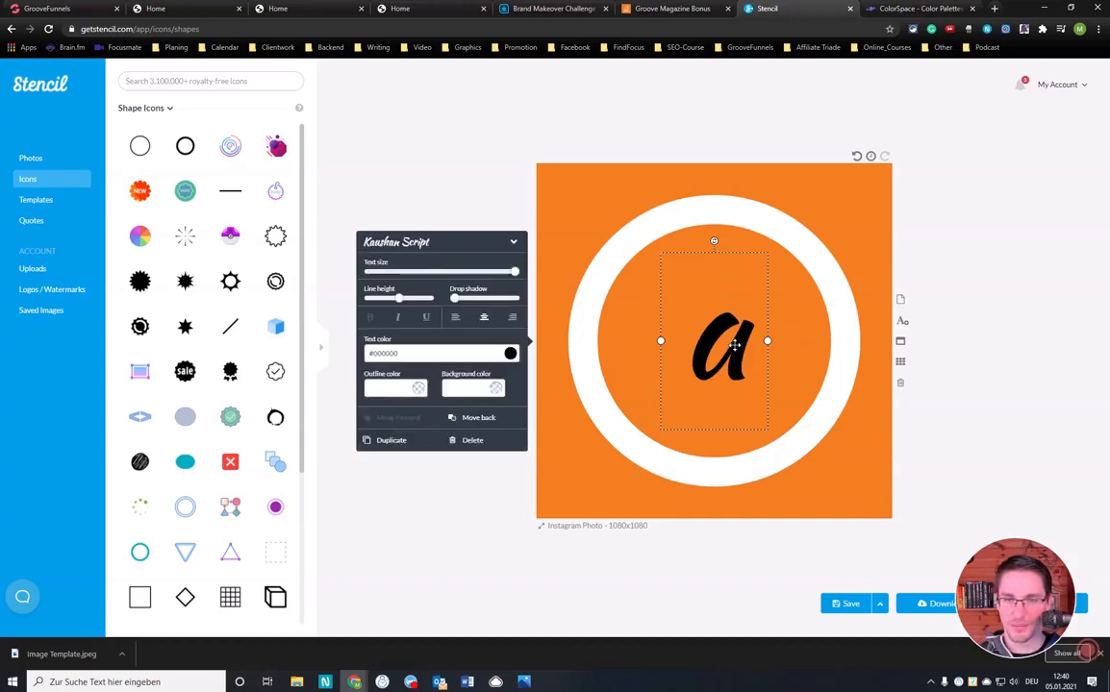
mouse_move(723, 331)
mouse_down()
mouse_move(673, 317)
mouse_move(727, 342)
mouse_up()
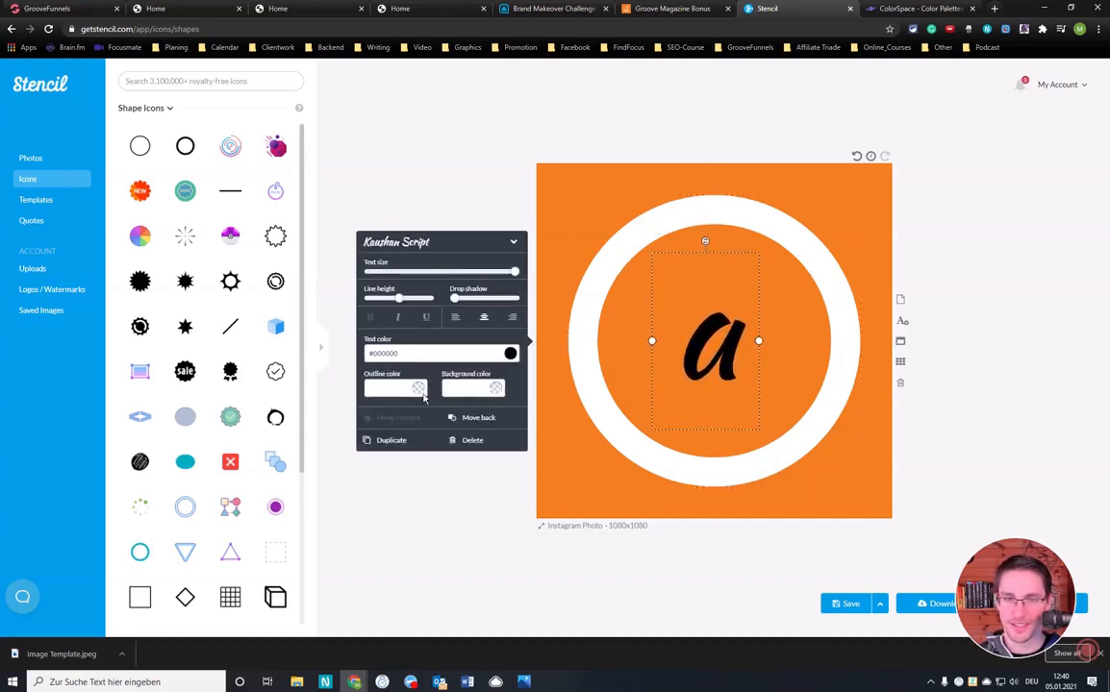
- Change the letter's font to Monoton and reposition it at the center of the ring
click(406, 242)
scroll(421, 347, down, 2)
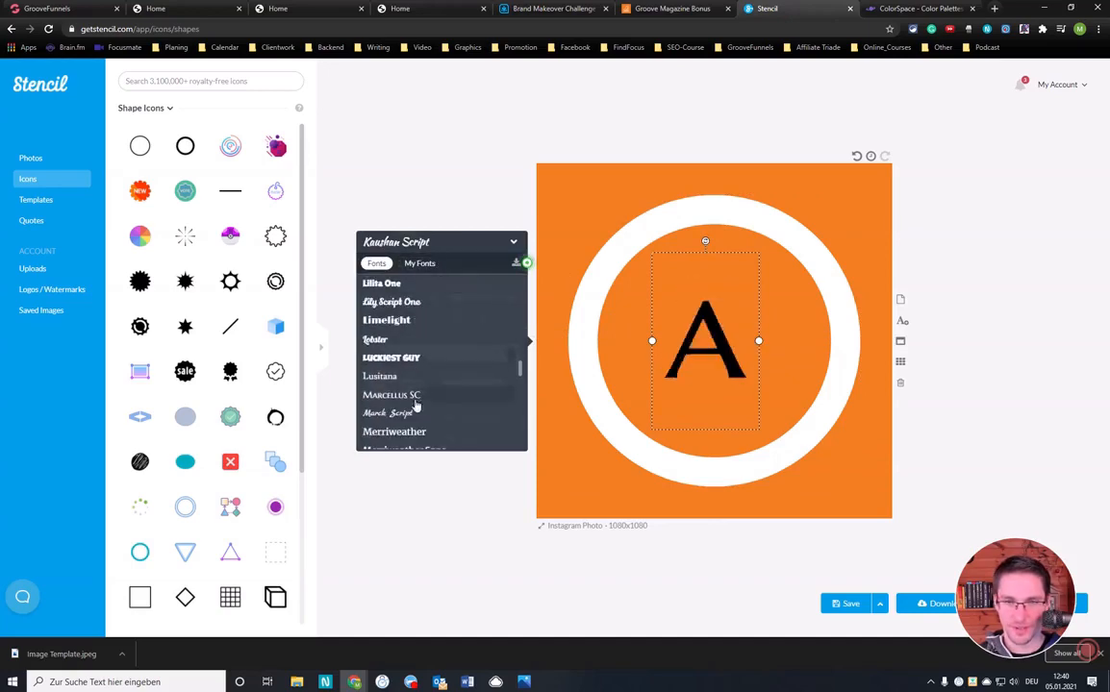
scroll(412, 415, down, 1)
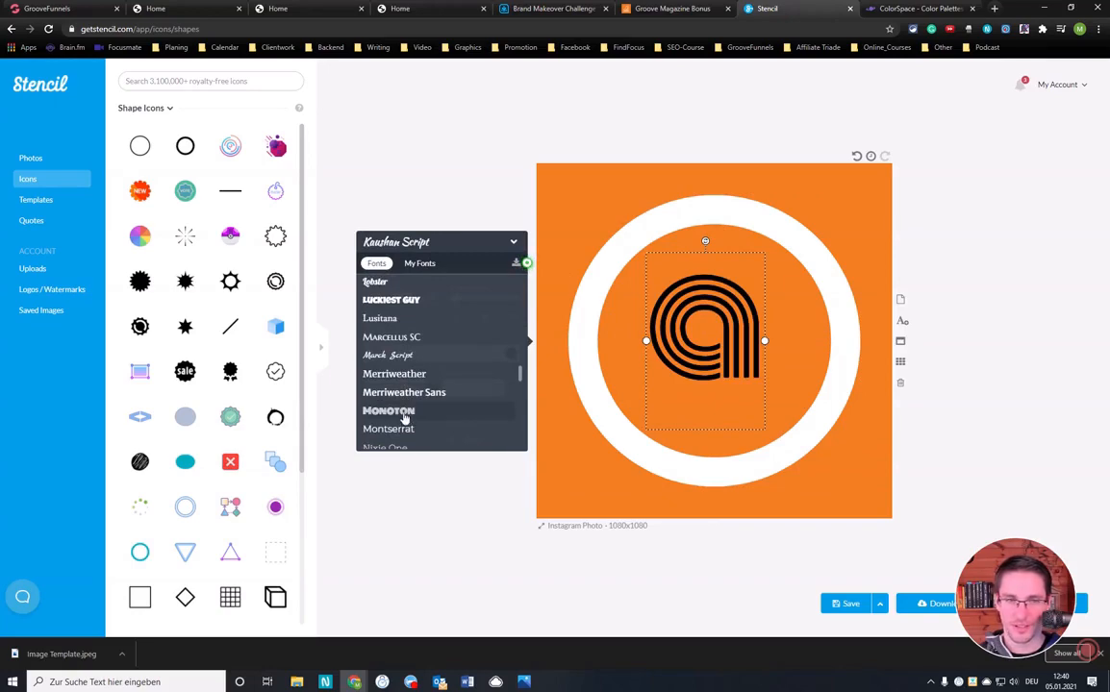
click(405, 413)
drag(677, 329, 687, 352)
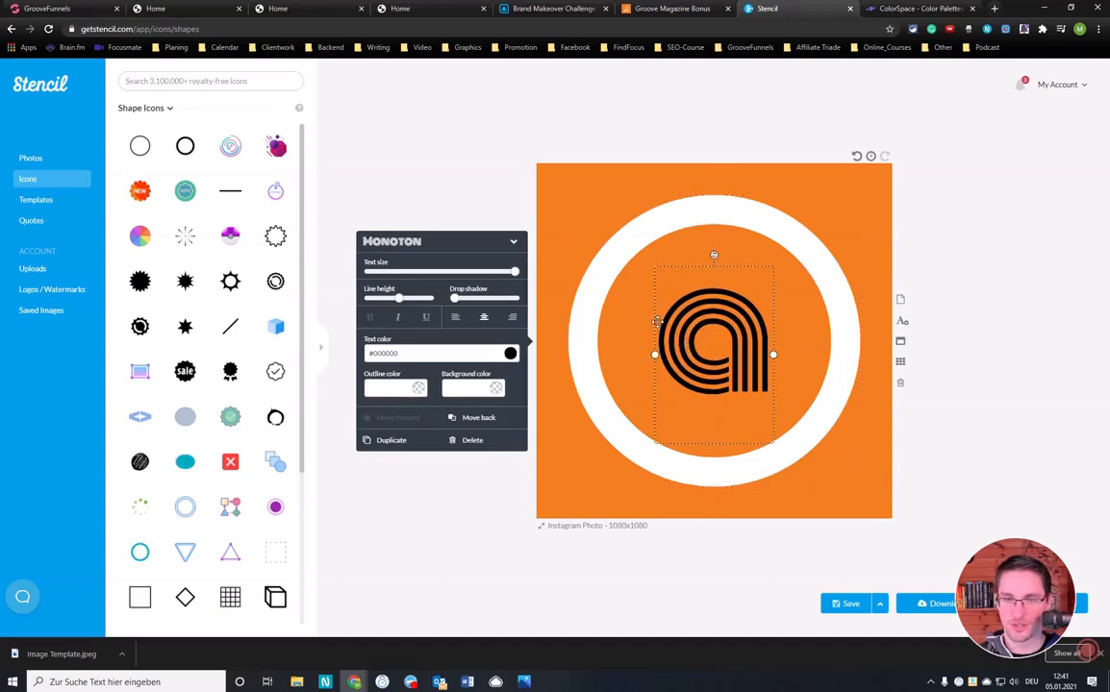
click(416, 246)
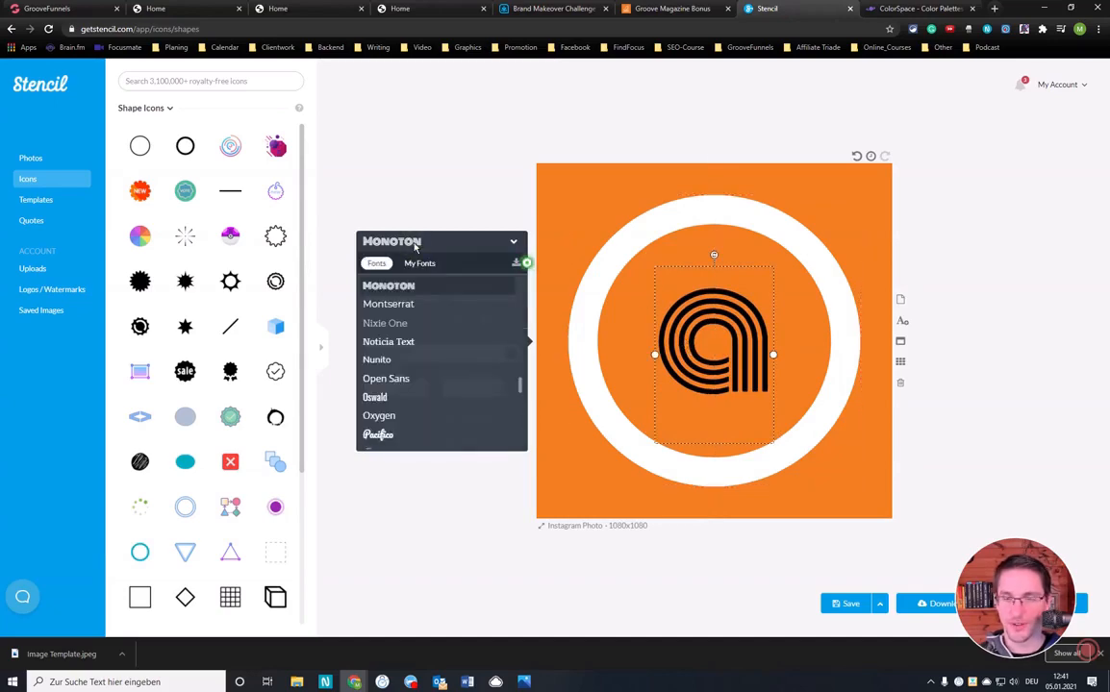
click(746, 335)
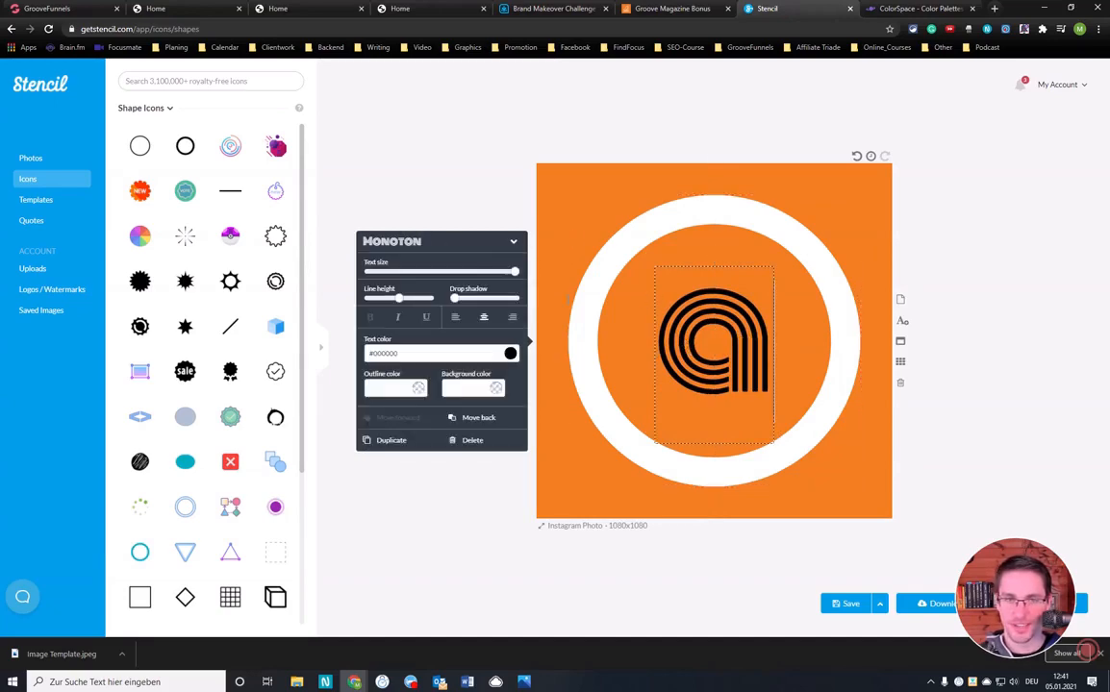
- Set the letter's text color to white, #ffffff, and deselect it
click(509, 353)
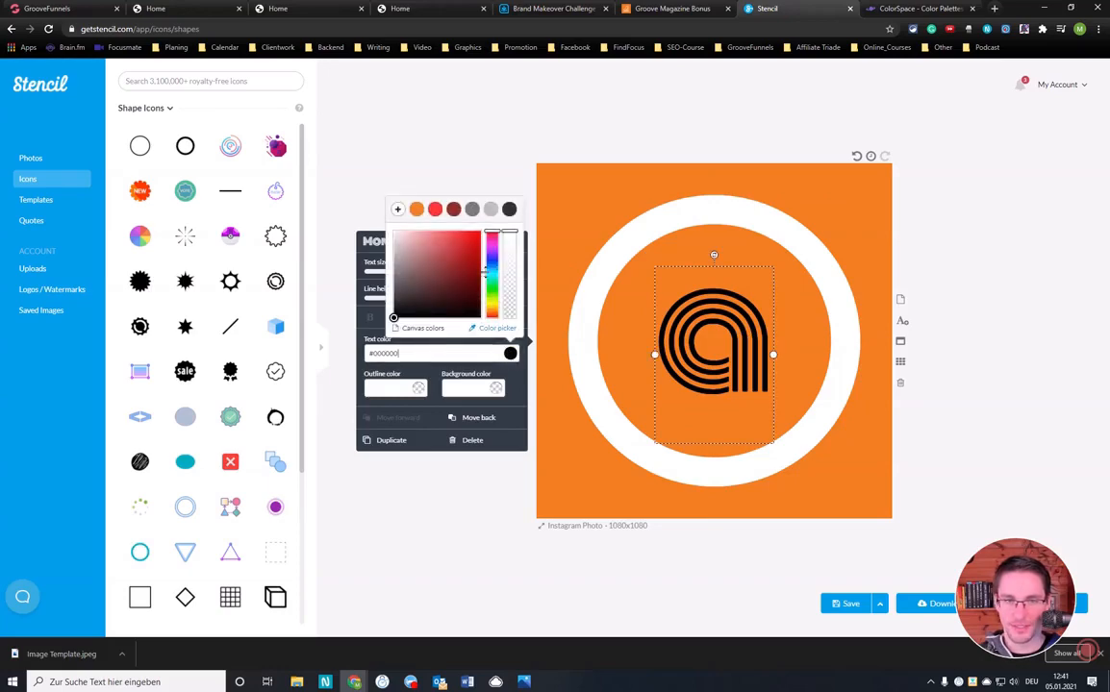
click(397, 209)
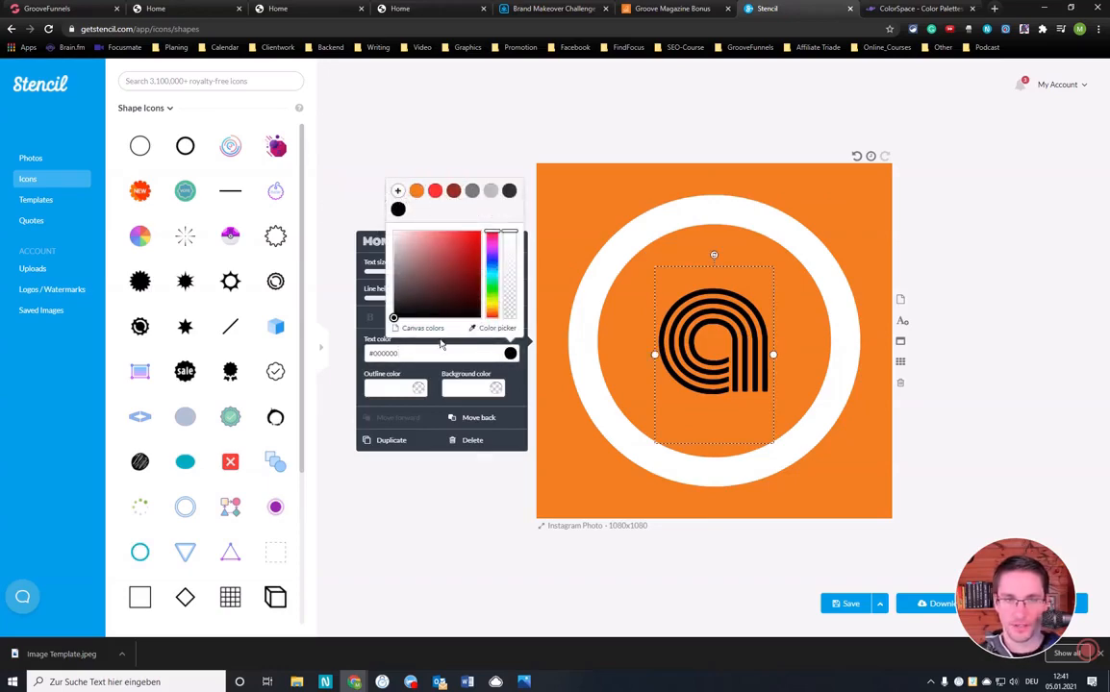
click(407, 353)
drag(407, 353, 370, 353)
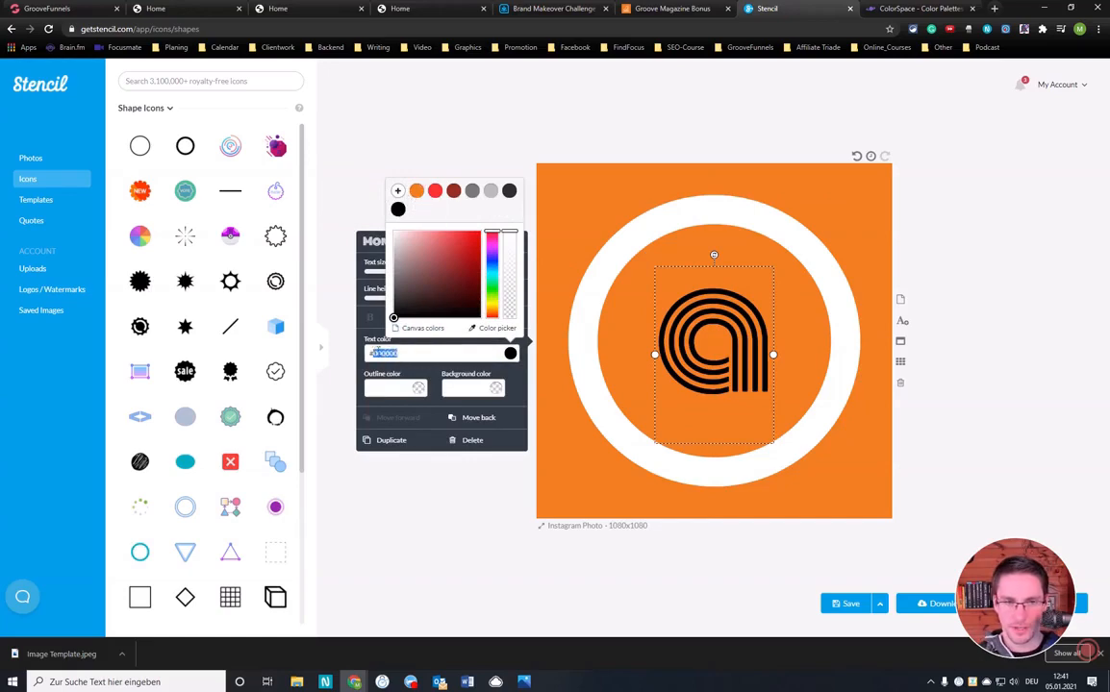
text(#ffffff)
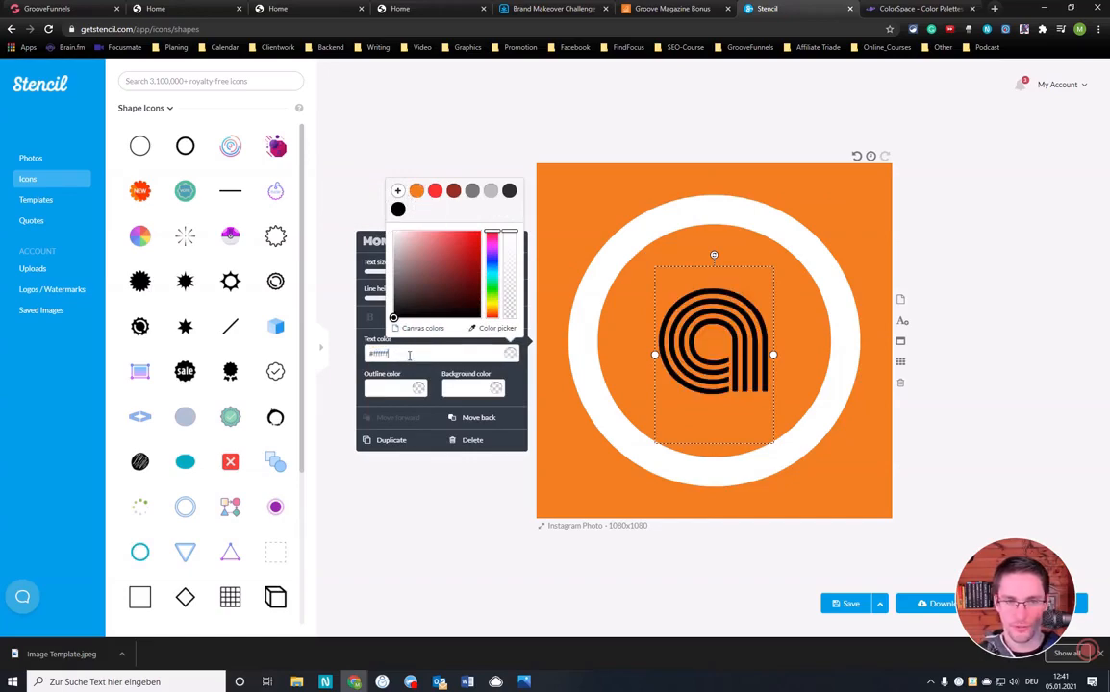
click(431, 329)
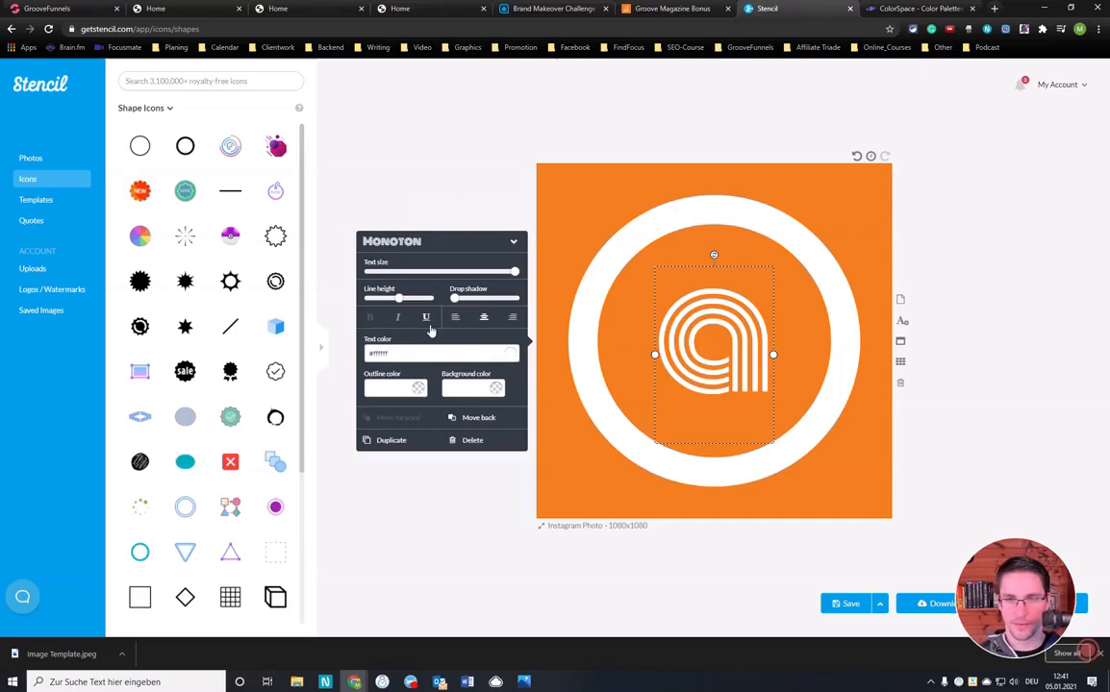
click(551, 146)
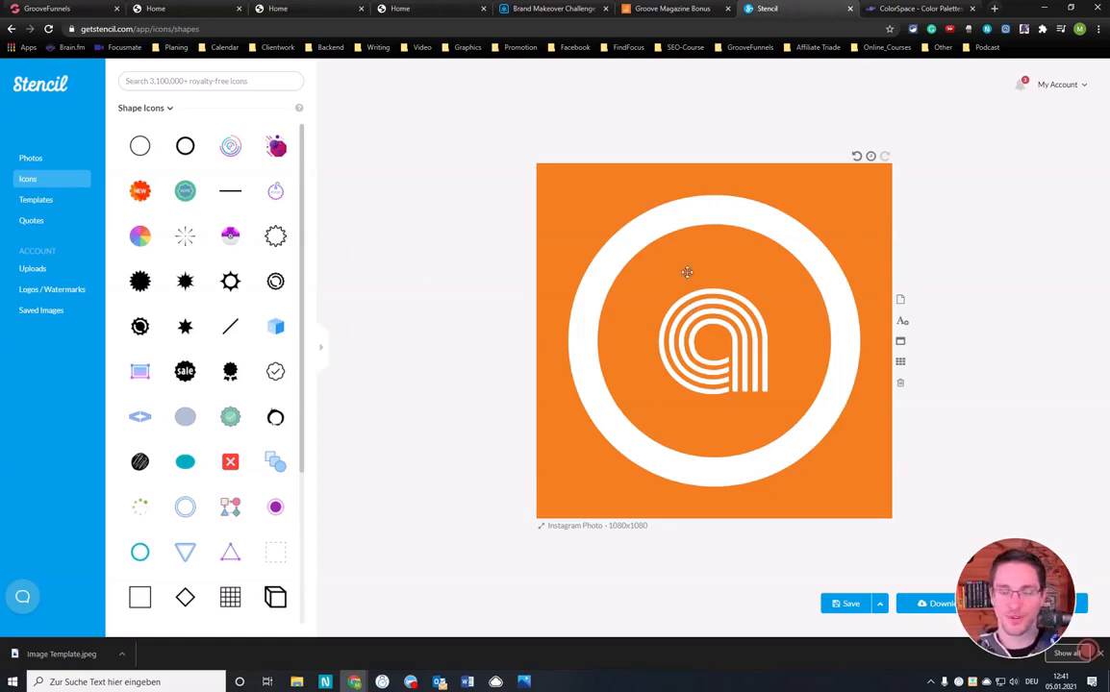
scroll(167, 241, down, 5)
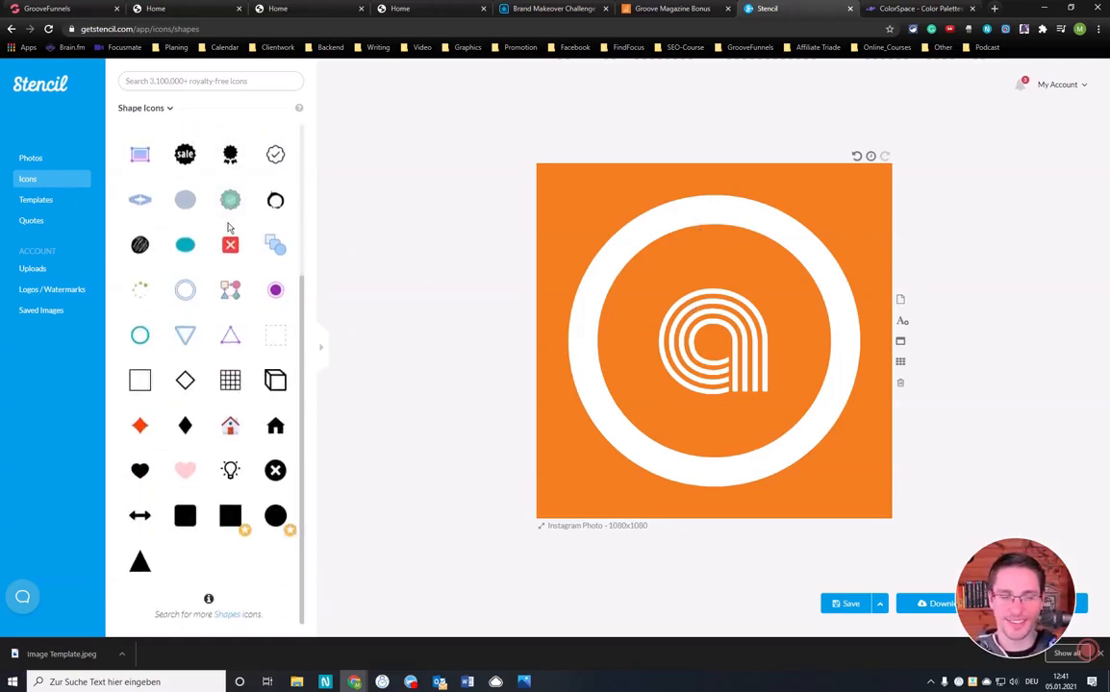
mouse_move(248, 252)
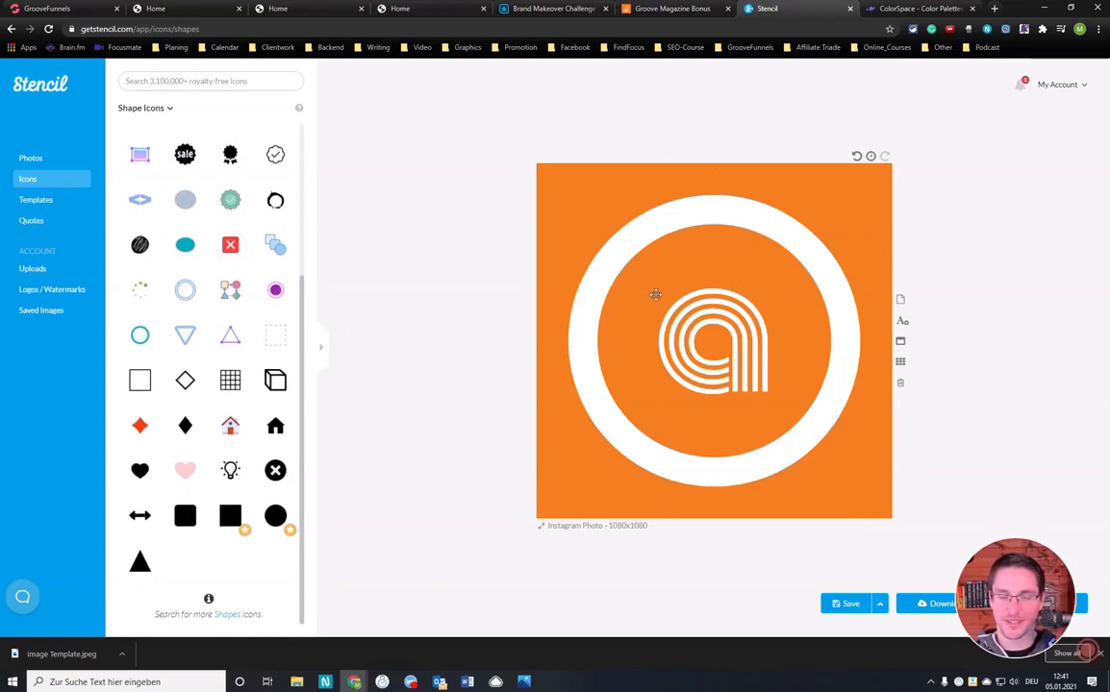
click(649, 237)
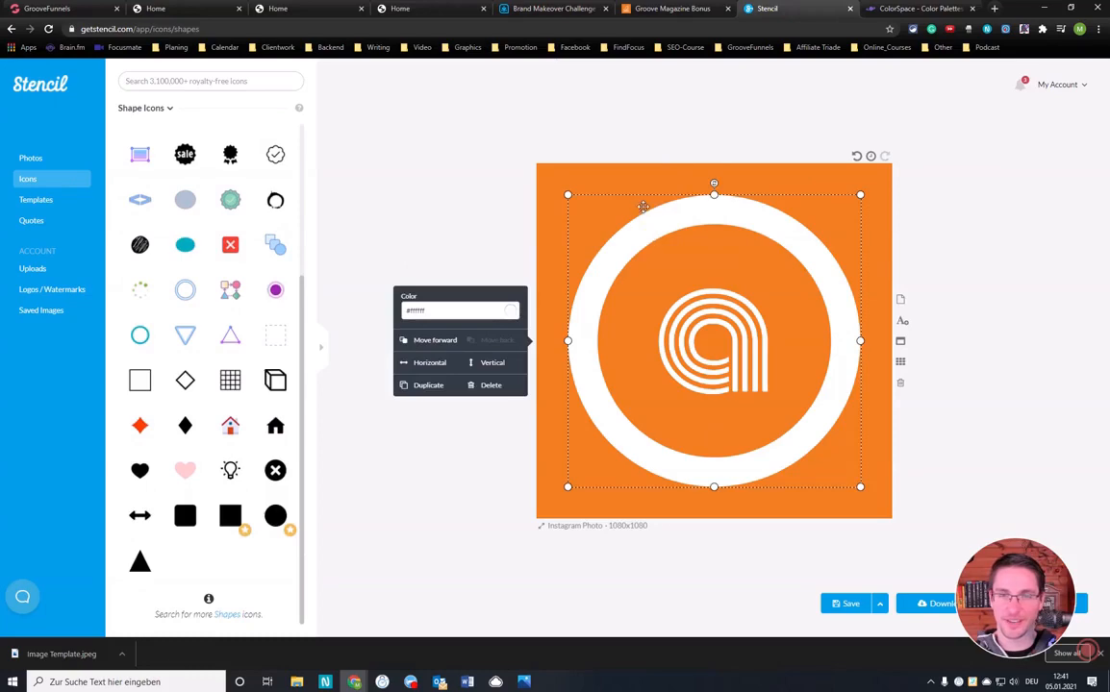
click(625, 123)
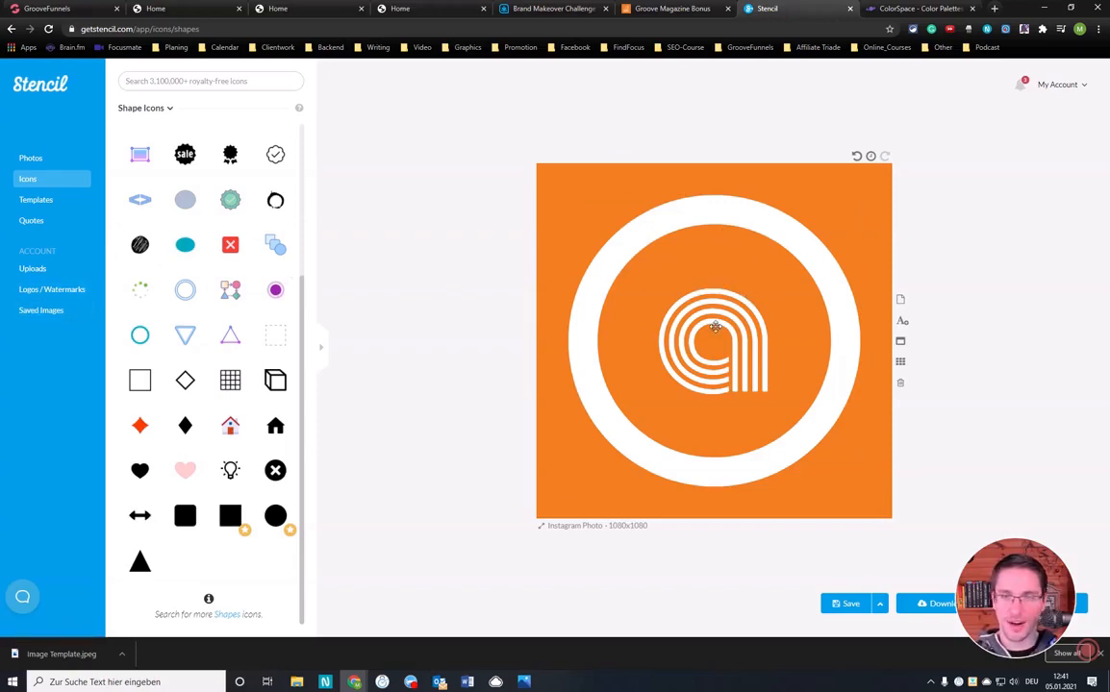
- Search the icon library for "dollar" and look through the outlined icons in the results
click(195, 86)
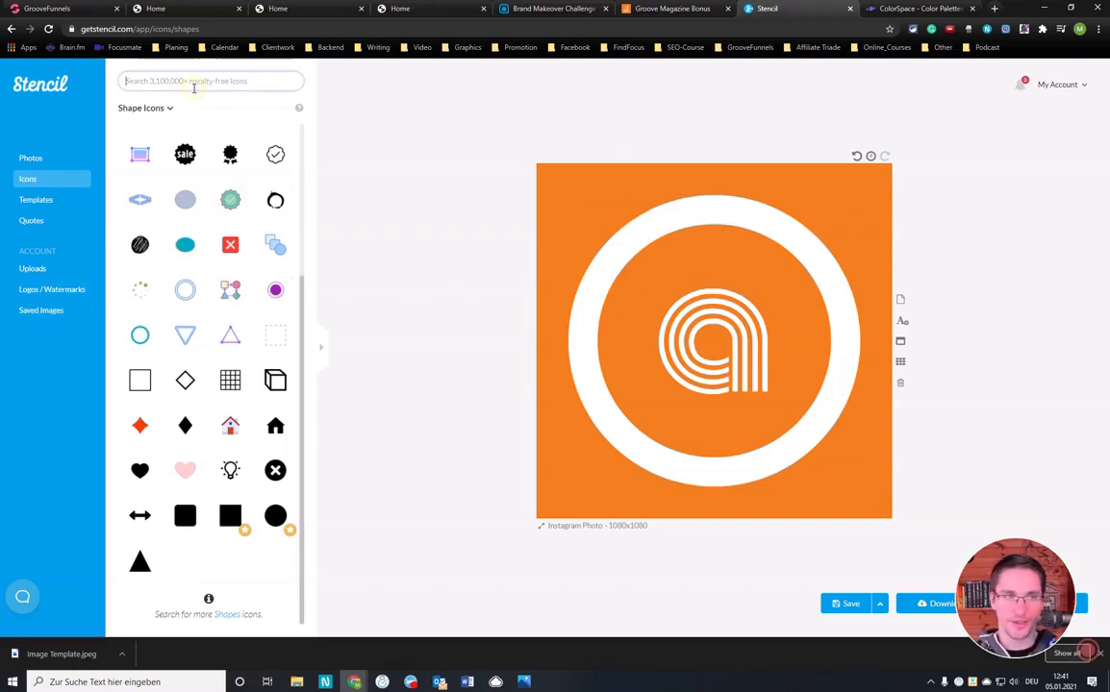
text(dollar)
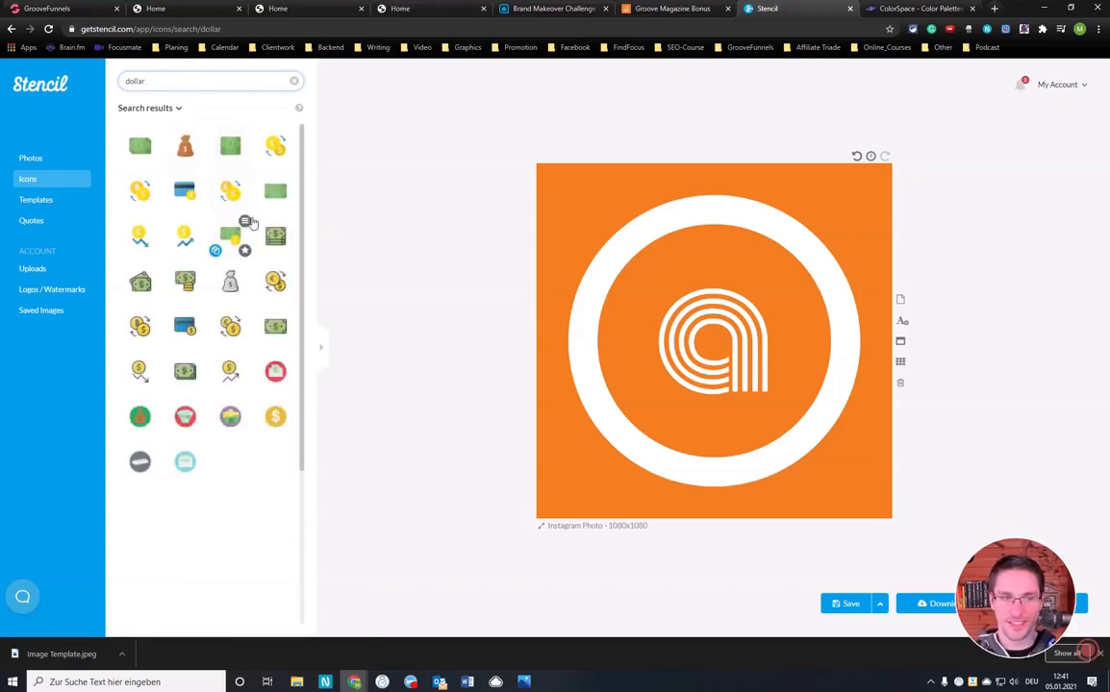
scroll(228, 215, down, 2)
scroll(223, 205, down, 2)
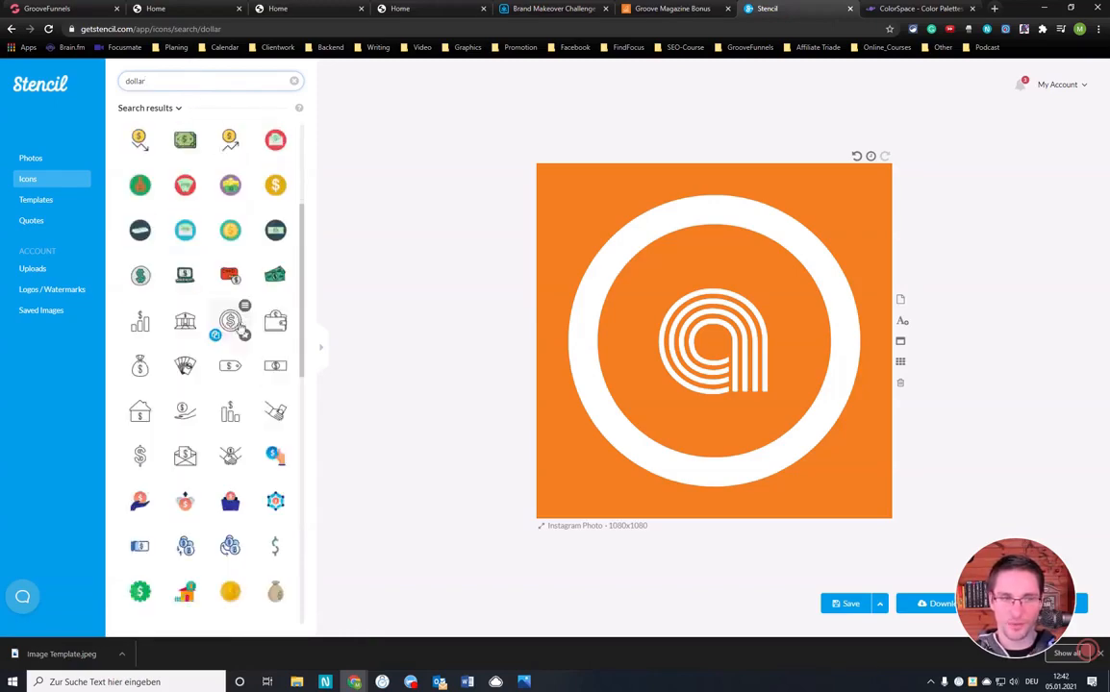
- Add the outlined bar chart icon with a dollar sign at the ring's center and delete the letter "a"
click(140, 323)
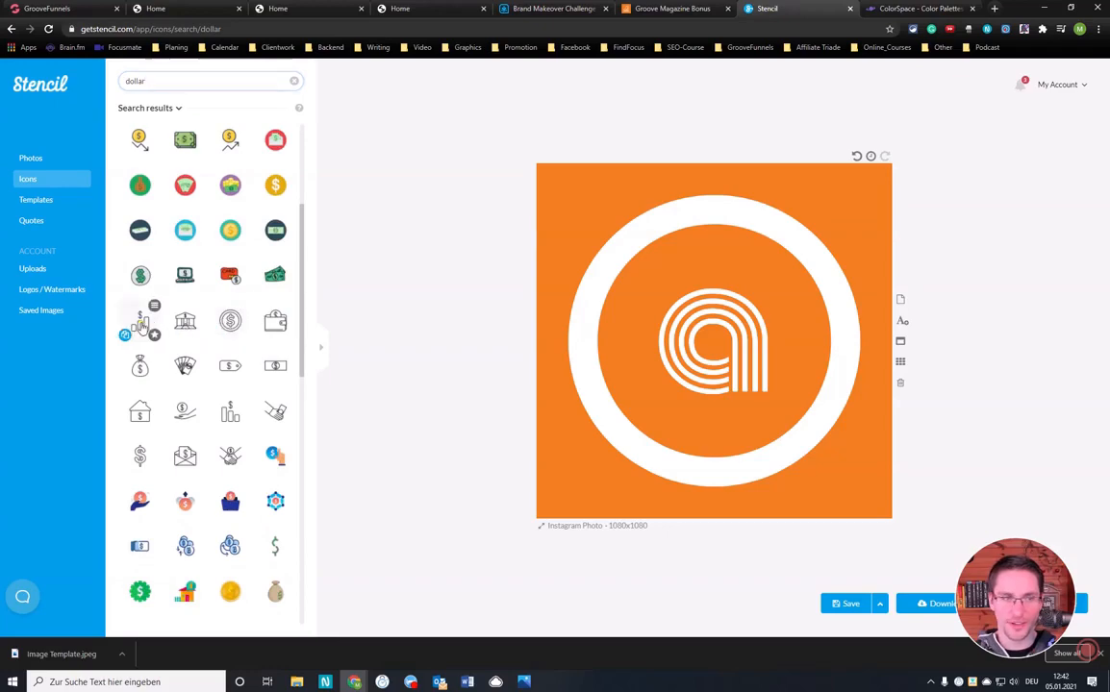
drag(694, 328, 711, 344)
click(673, 342)
key(Delete)
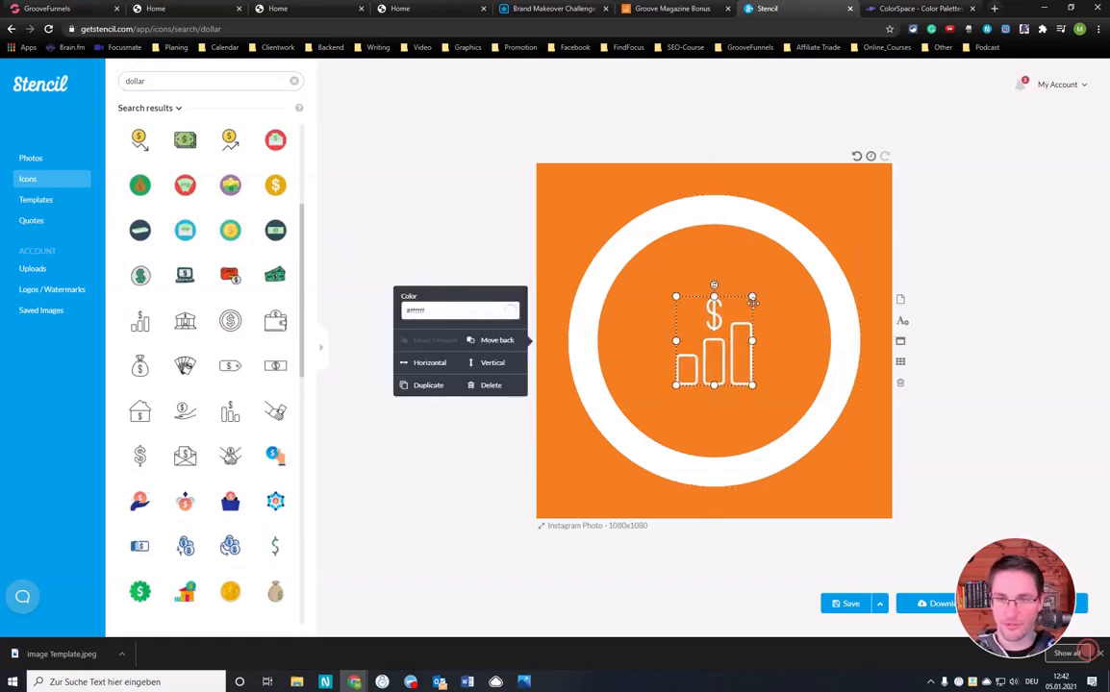
- Resize the dollar bar chart icon so it fits inside the ring with clear space around it, and center it
drag(754, 295, 816, 213)
drag(688, 361, 659, 386)
scroll(261, 318, down, 3)
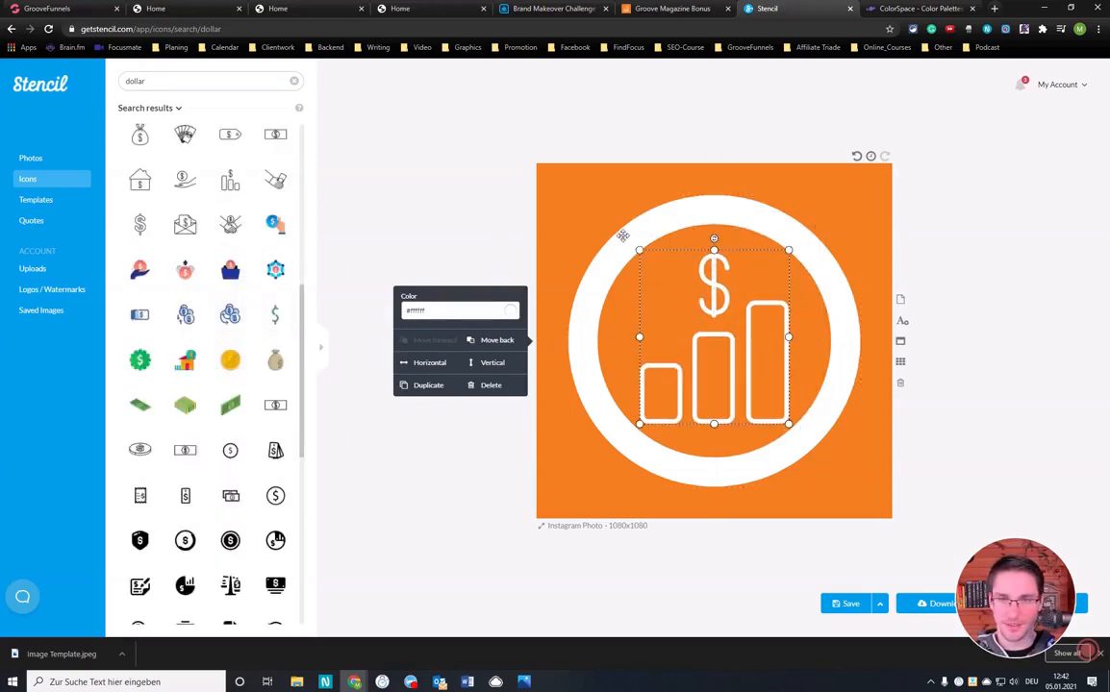
drag(640, 250, 686, 303)
drag(756, 344, 730, 316)
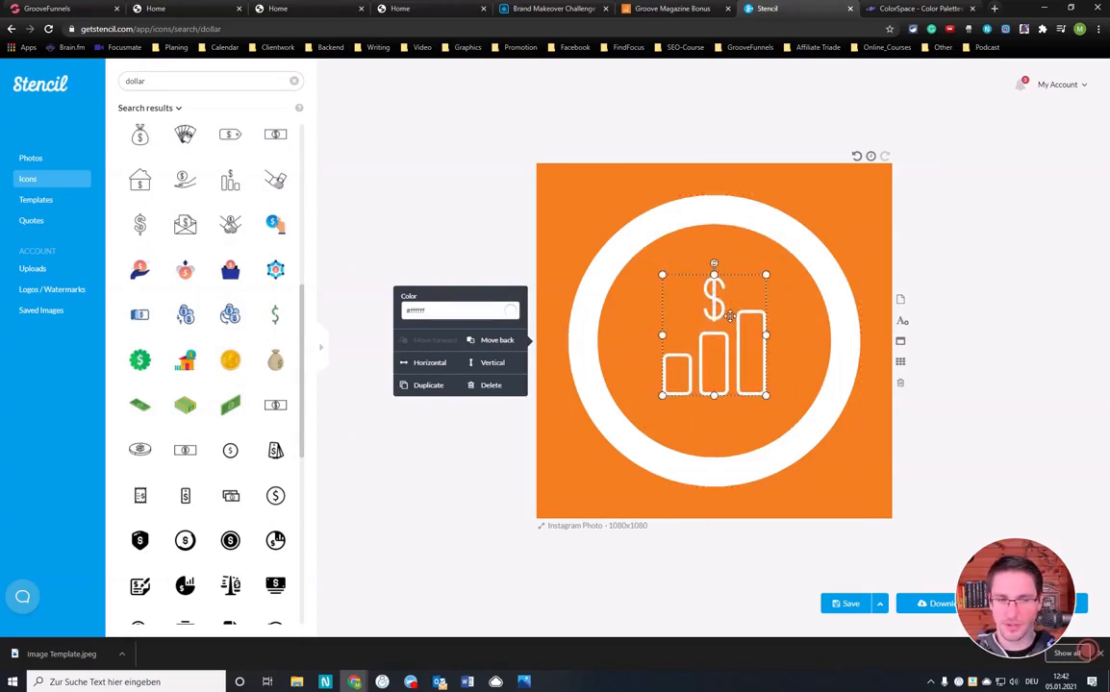
- Delete the dollar bar chart icon from the ring and load the saved orange growth-chart logo containing the Messenger symbol
key(Delete)
click(55, 314)
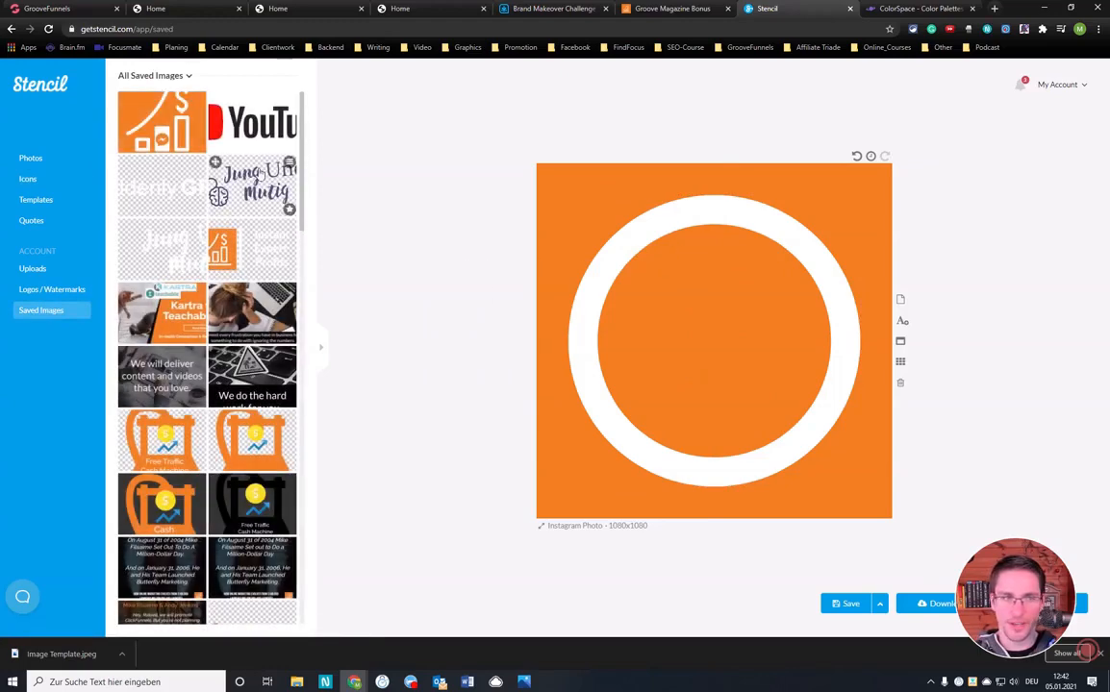
click(146, 118)
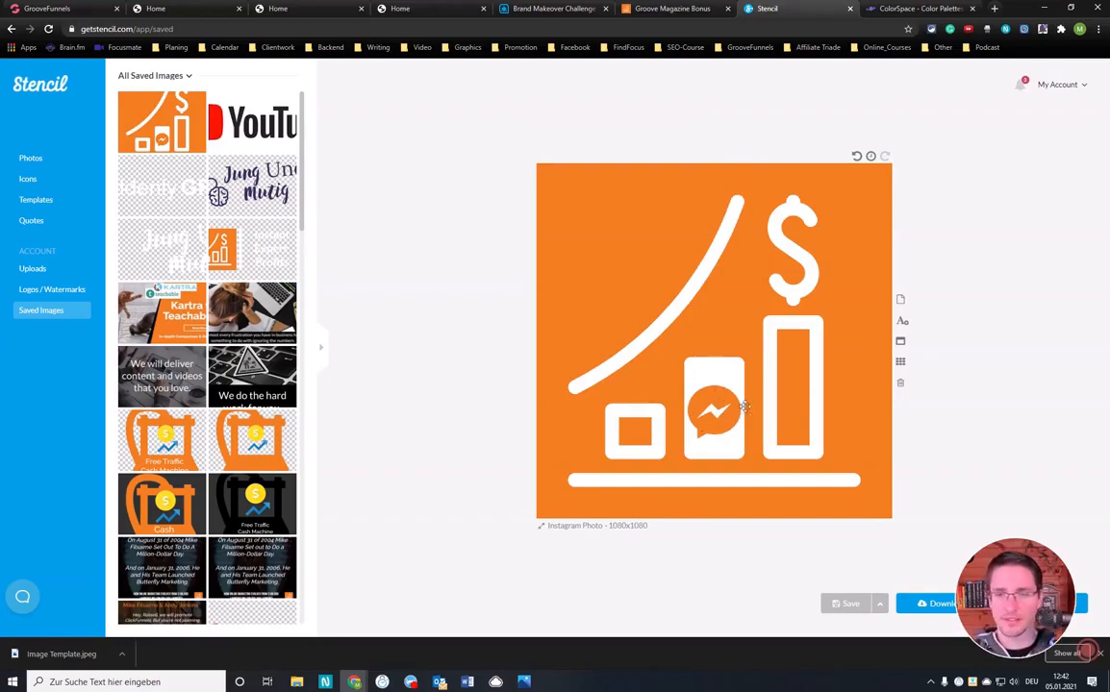
- Delete the Messenger symbol and the white fill behind it so the middle bar of the chart is only outlined
click(712, 399)
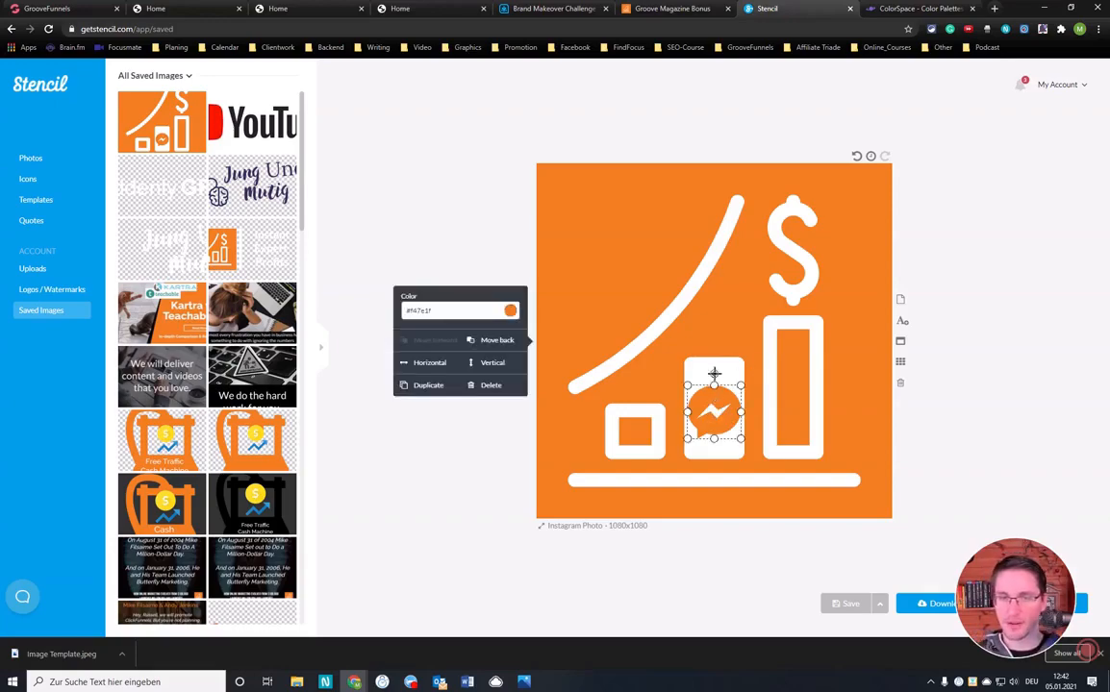
key(Delete)
click(721, 392)
click(742, 429)
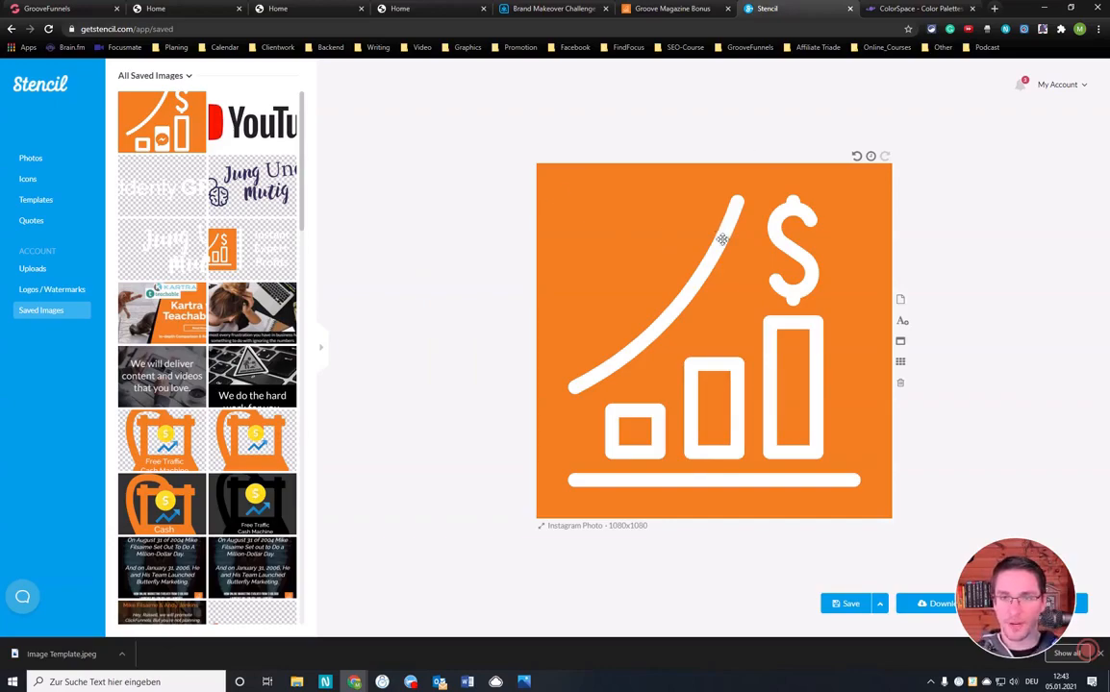
click(617, 252)
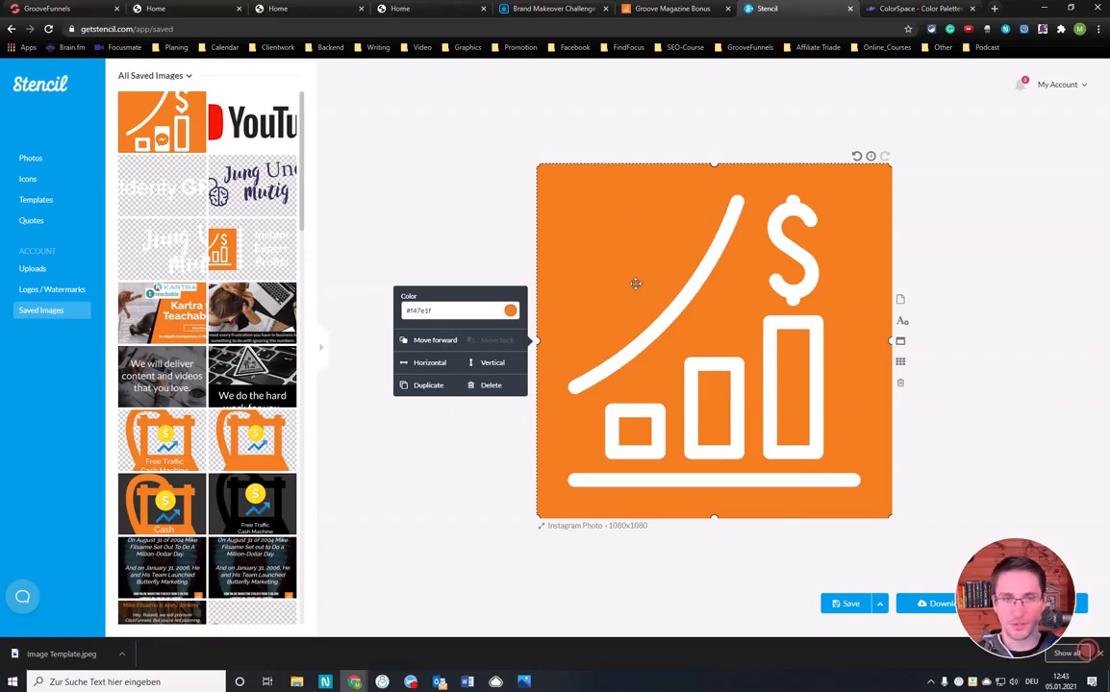
- Download the orange logo as a 1080 x 1080 PNG named "Logo Ads Made Free" in the 00_GrooveFunnels_Fast_Start_Course folder
click(929, 603)
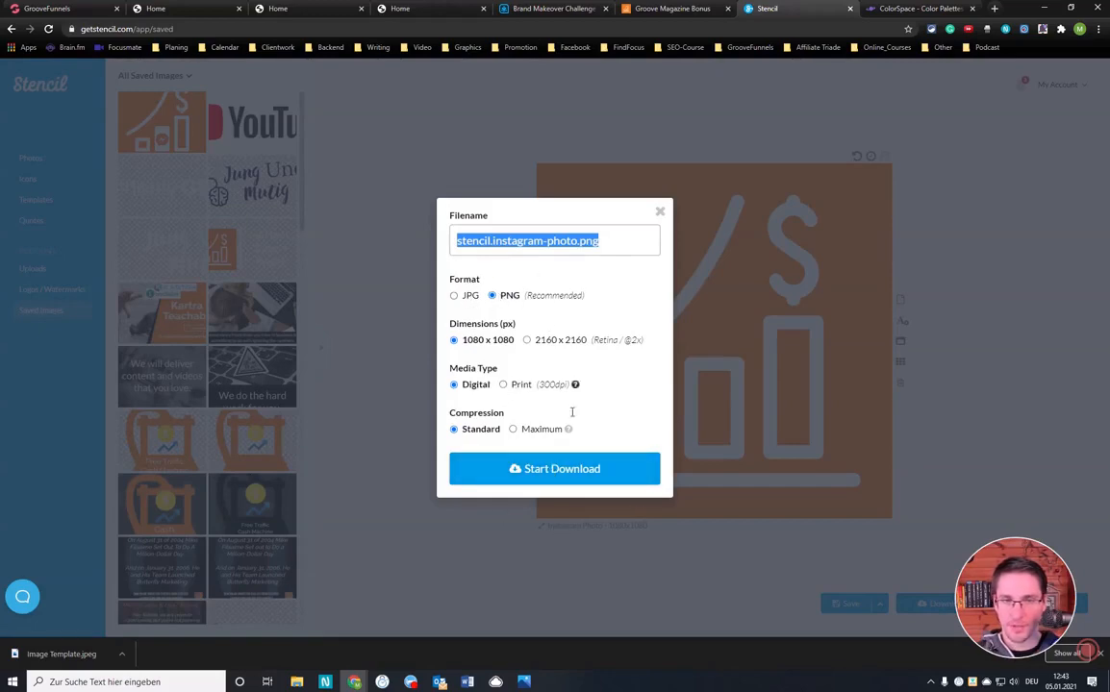
click(574, 471)
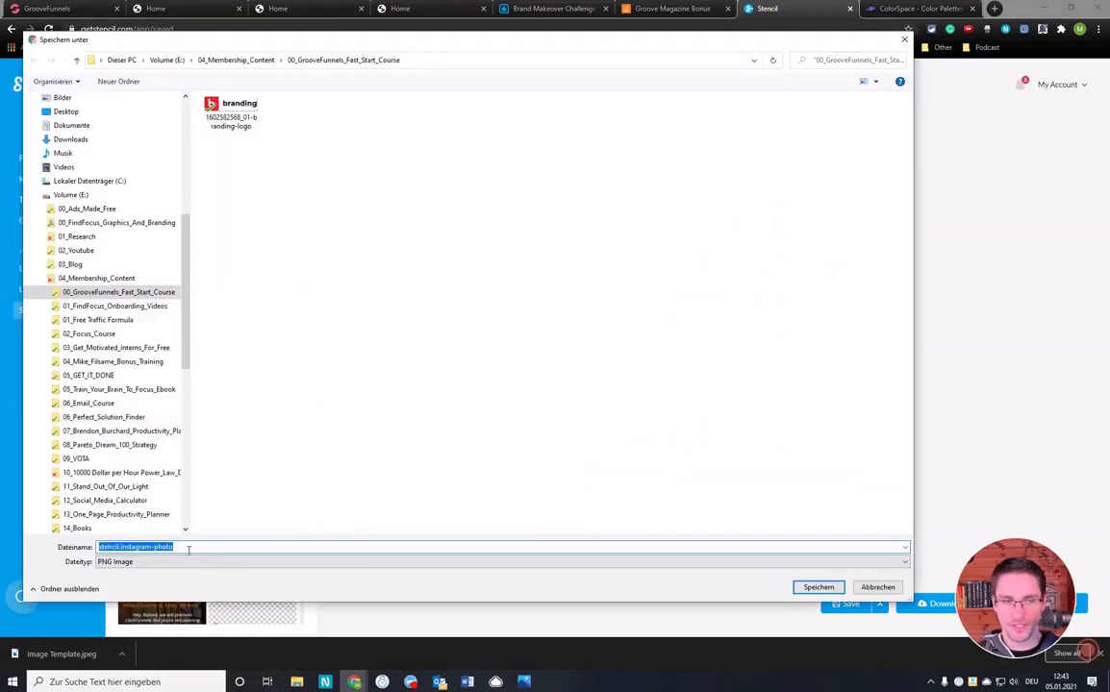
click(189, 548)
drag(205, 547, 104, 559)
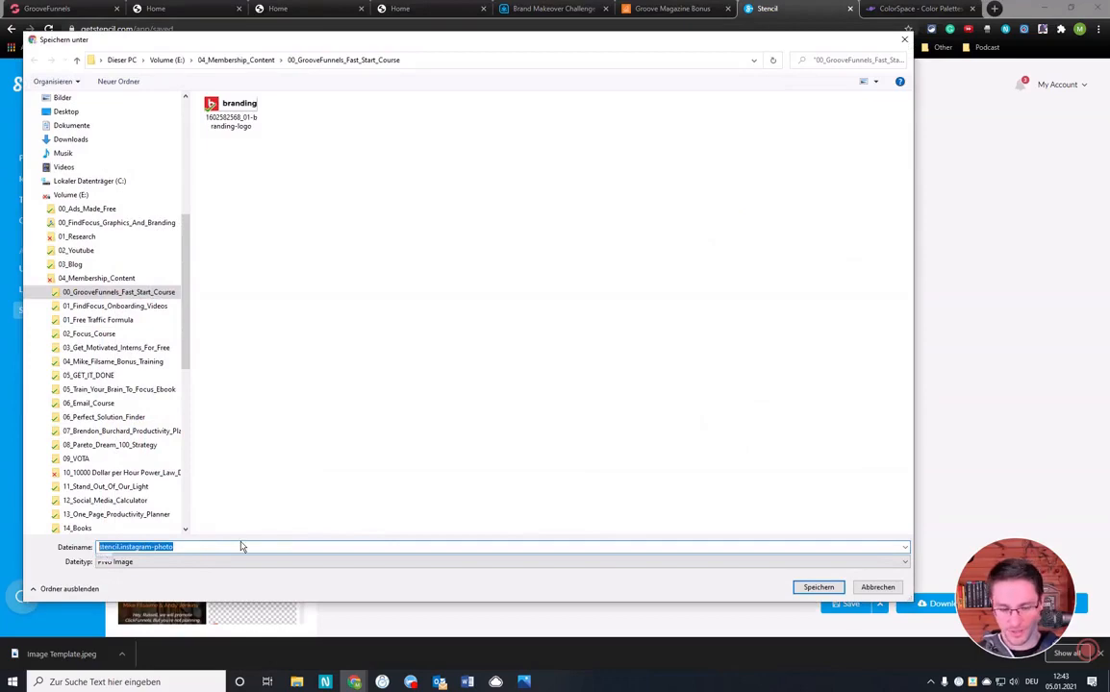
text(Logo Ads Made Free)
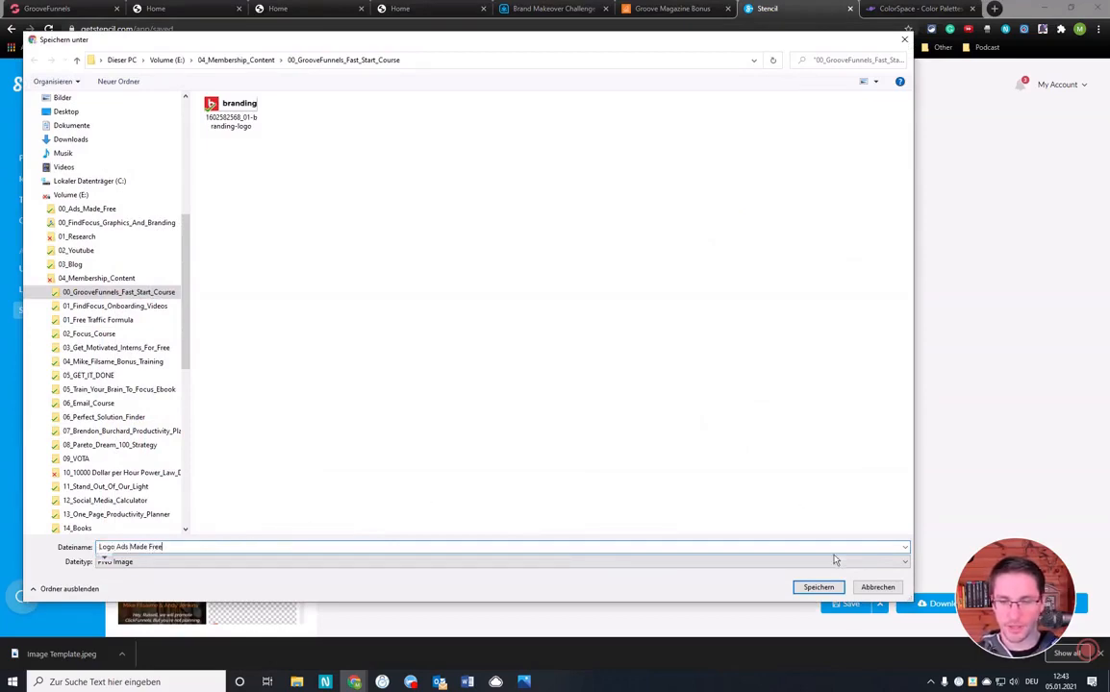
click(823, 587)
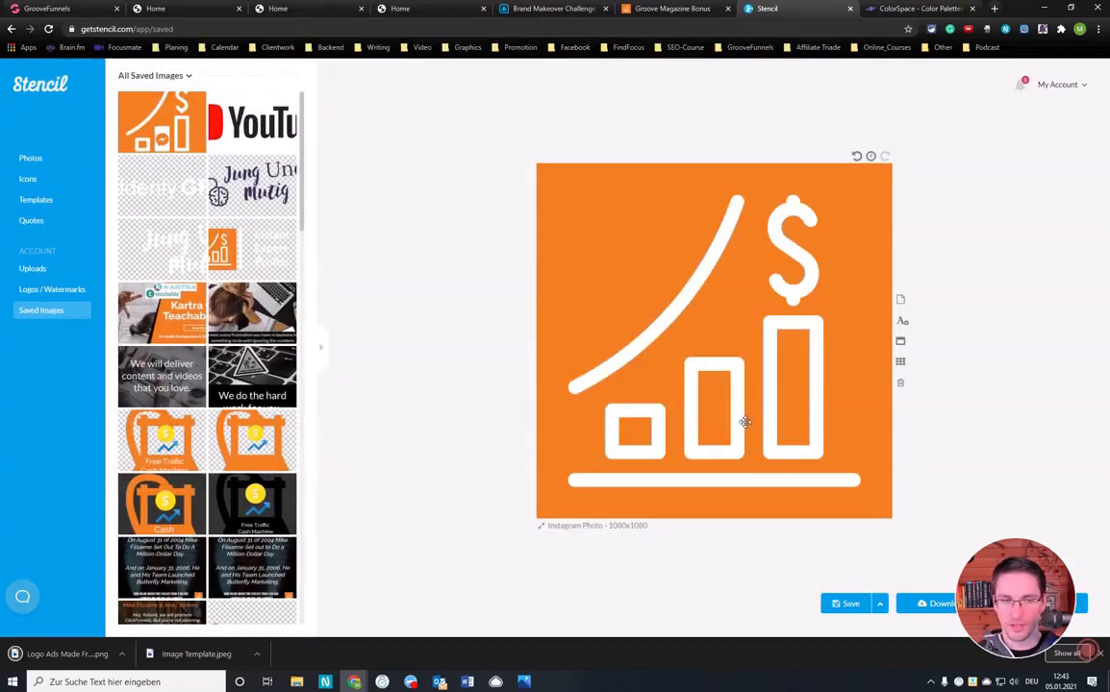
- Make the logo's orange background square fully transparent and deselect it
click(621, 234)
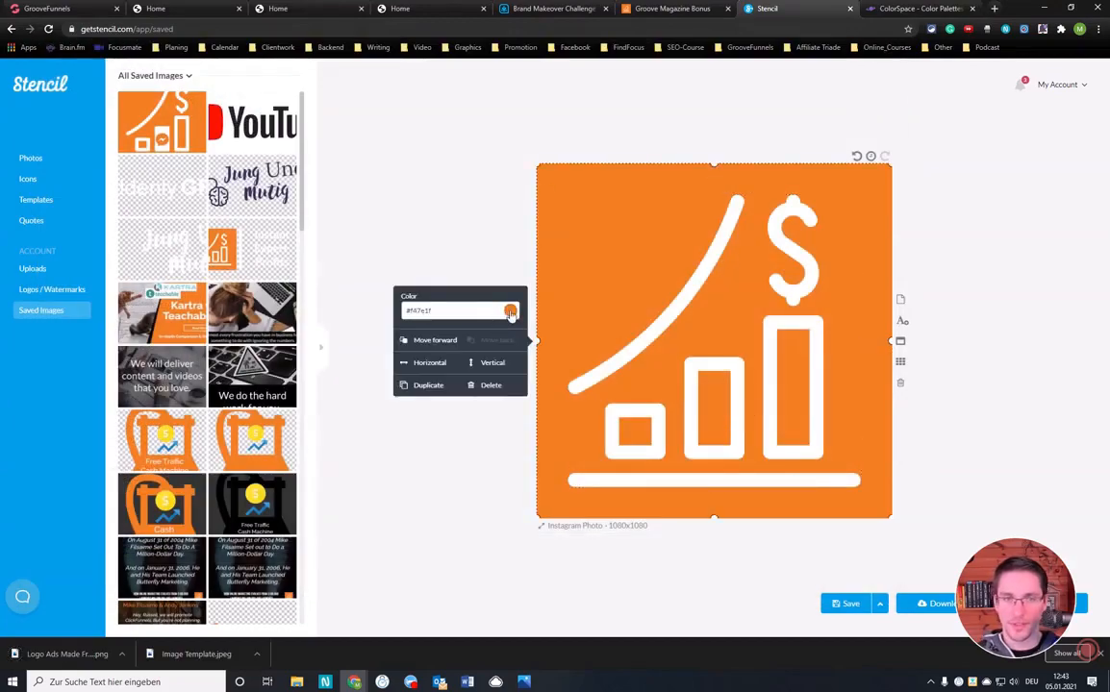
click(511, 312)
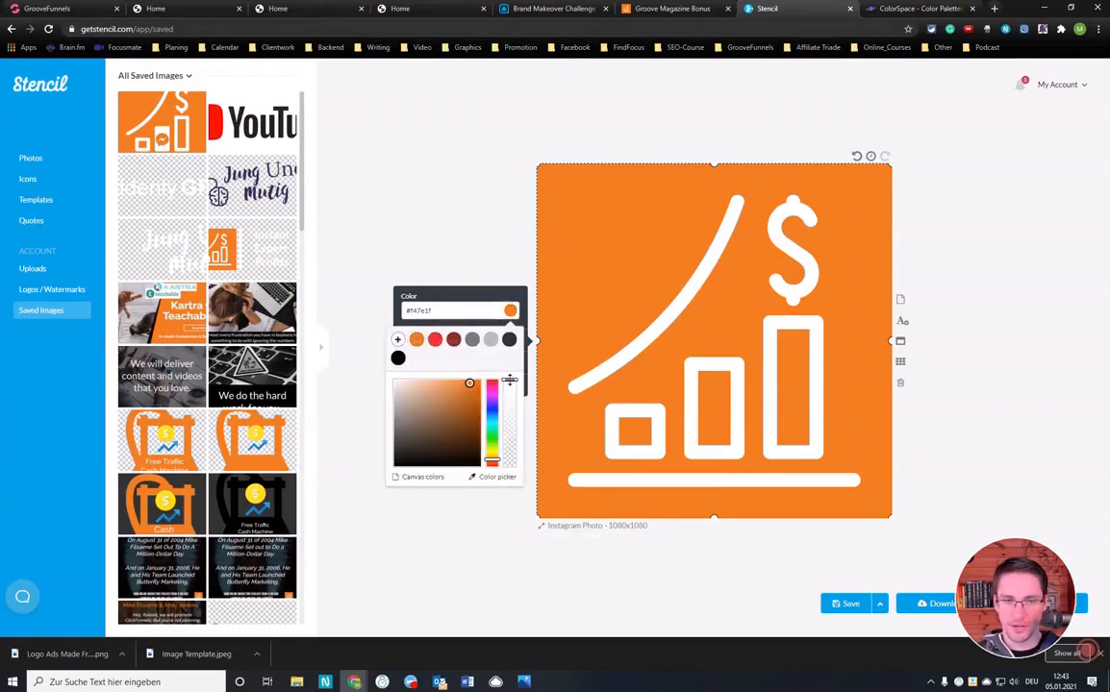
drag(509, 380, 471, 454)
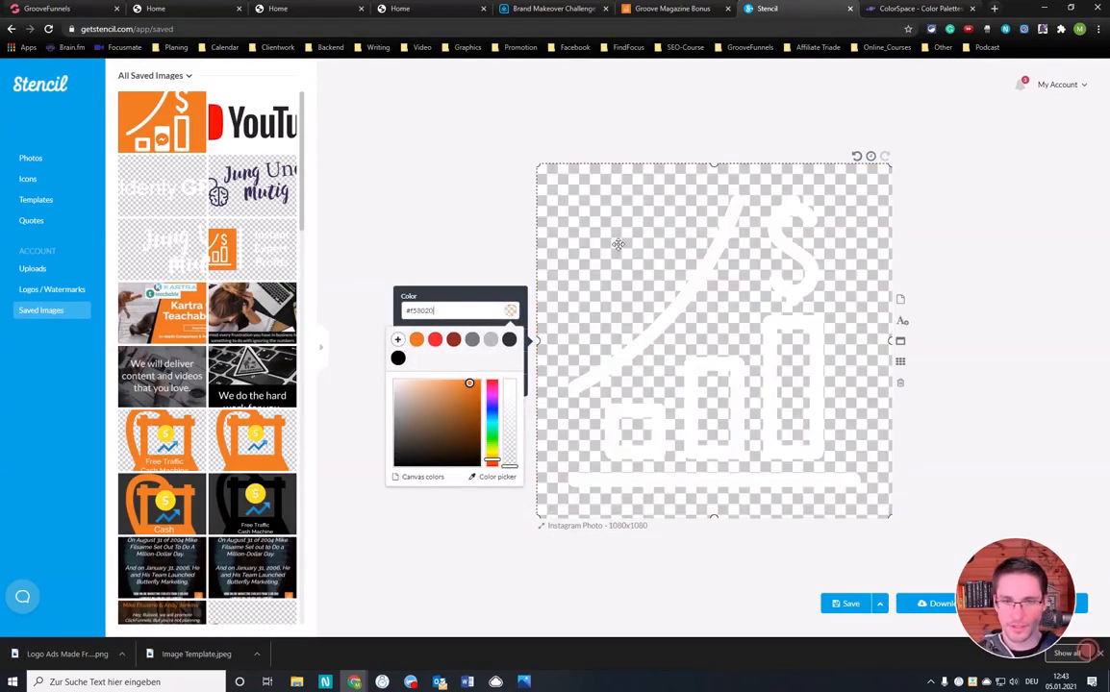
click(623, 145)
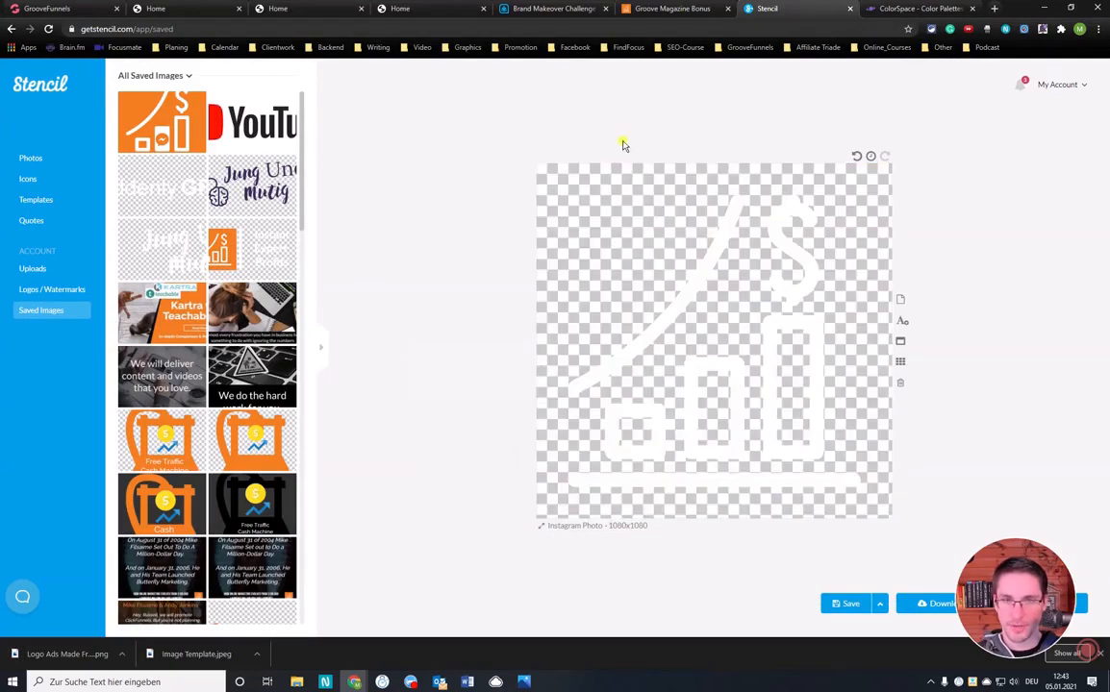
- Download the white logo without background as a 1080 x 1080 PNG named "Logo Ads Made Free Transparent"
click(933, 610)
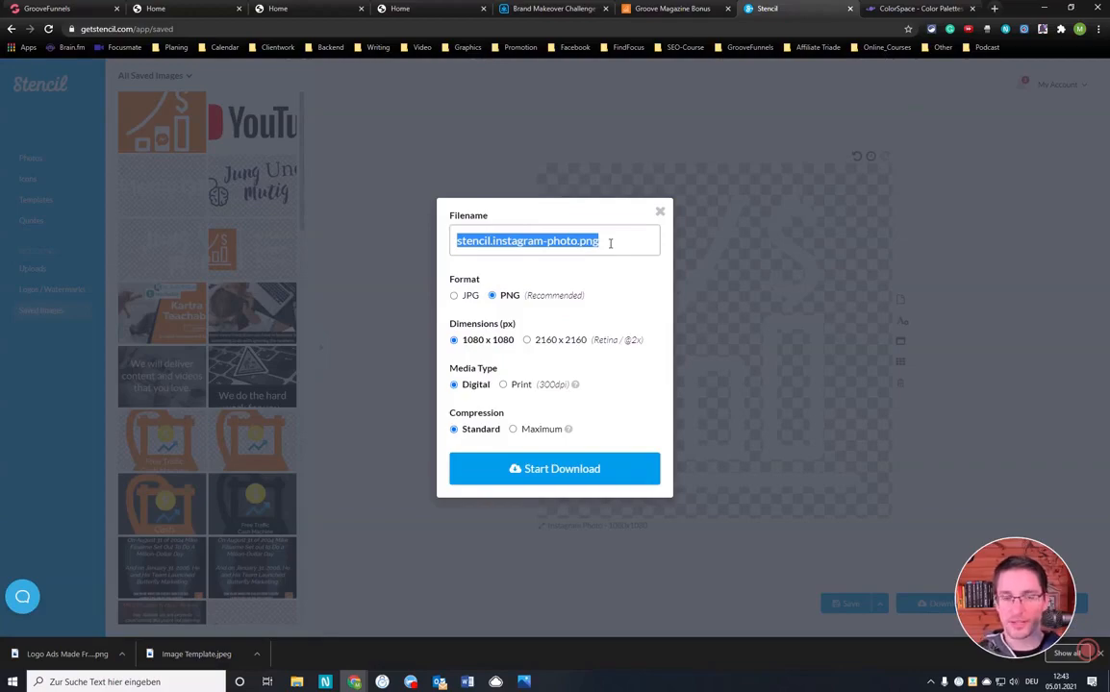
click(570, 468)
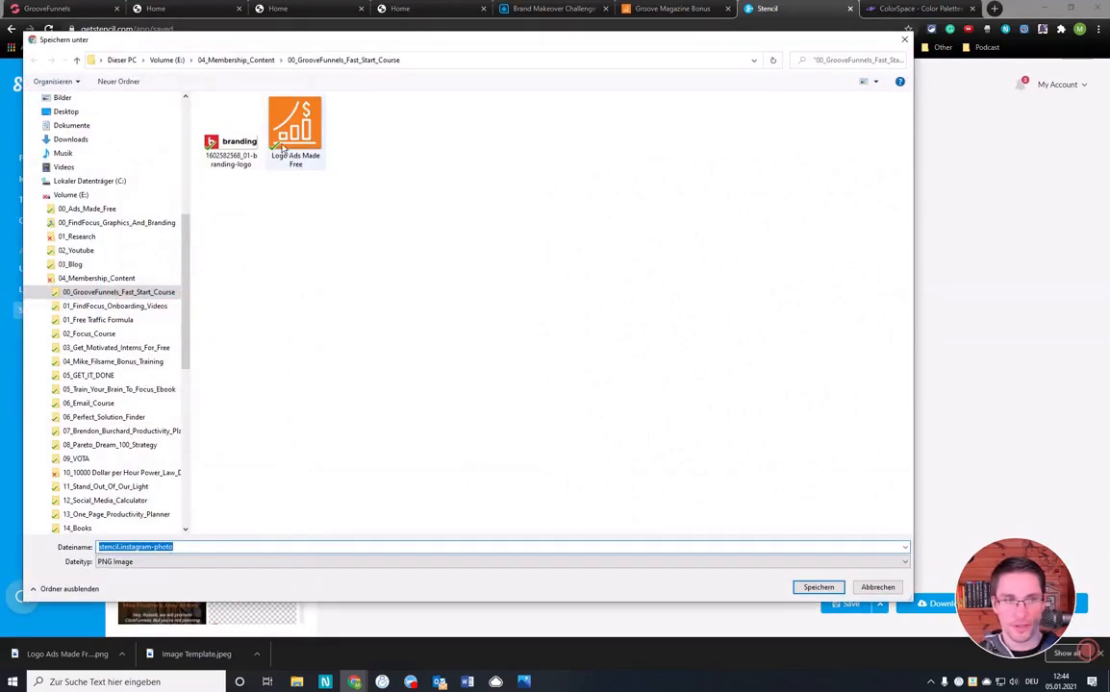
click(282, 145)
click(192, 547)
text(T)
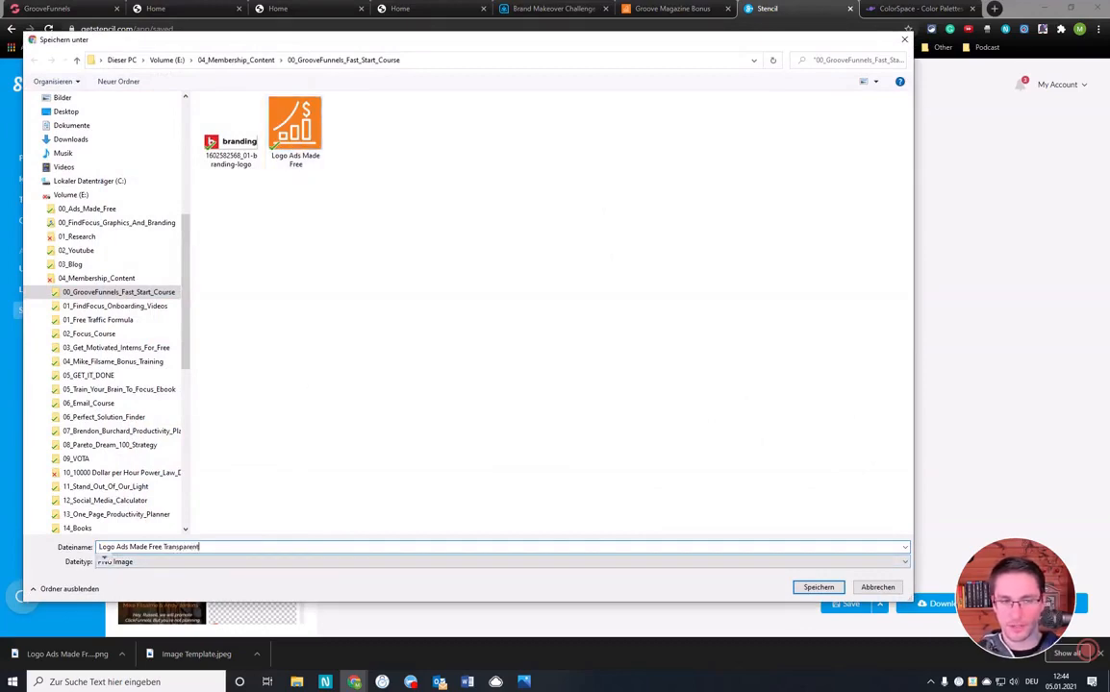
text(ransparent)
click(825, 587)
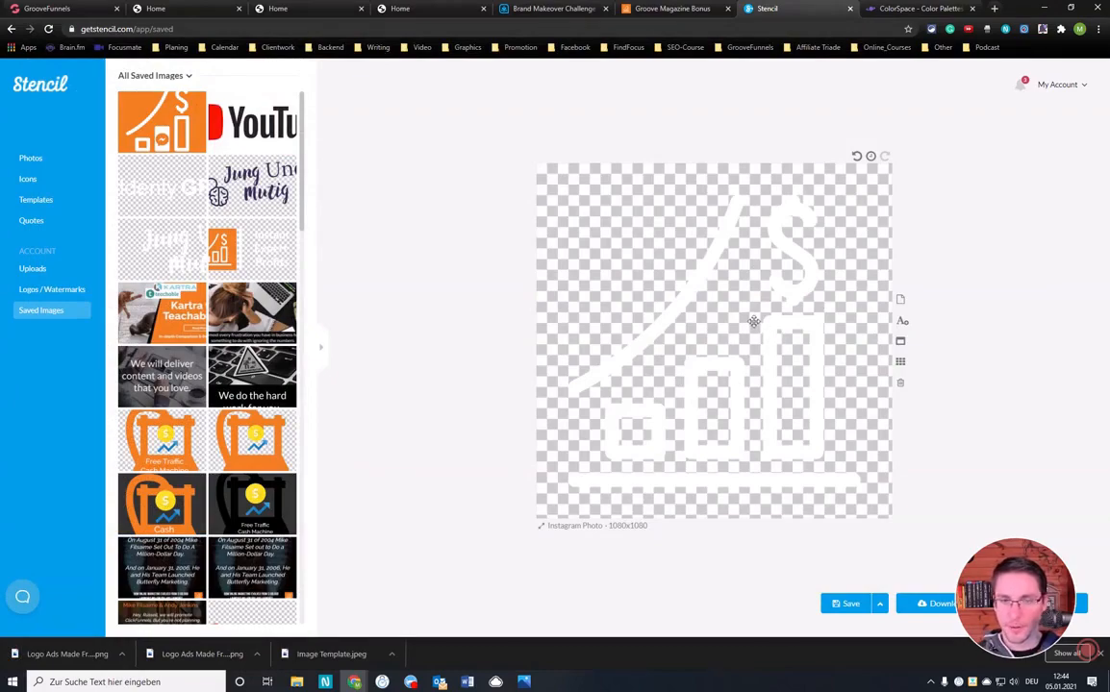
- Recolor the growth-chart icon to the dark gray brand color #313131 and deselect it
click(645, 228)
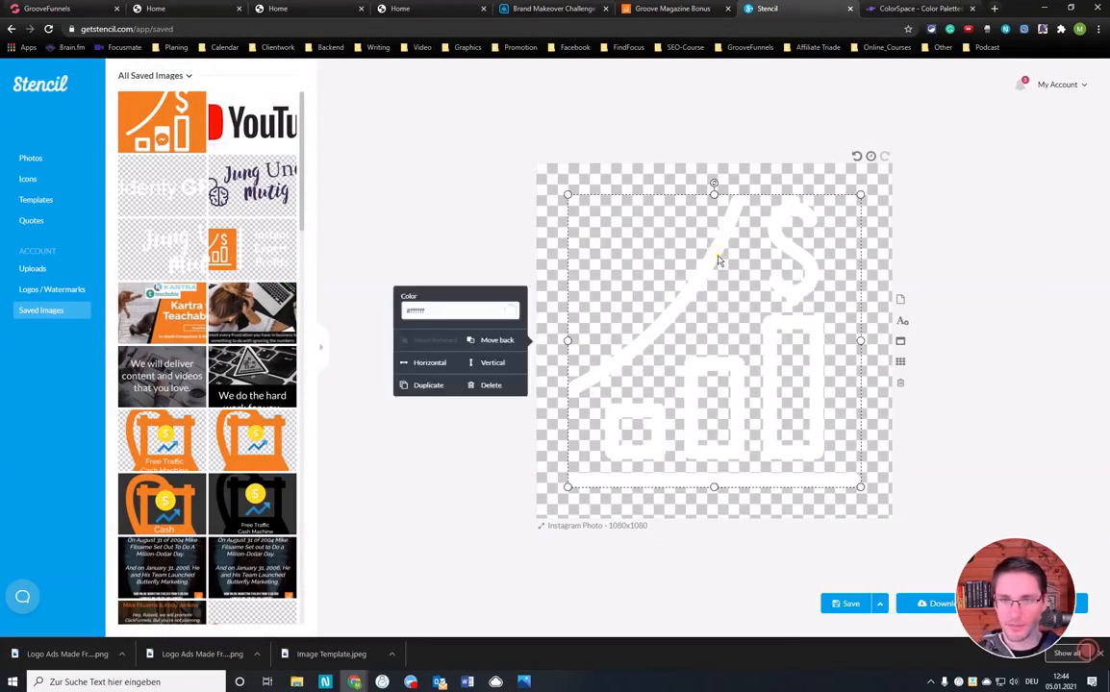
click(512, 312)
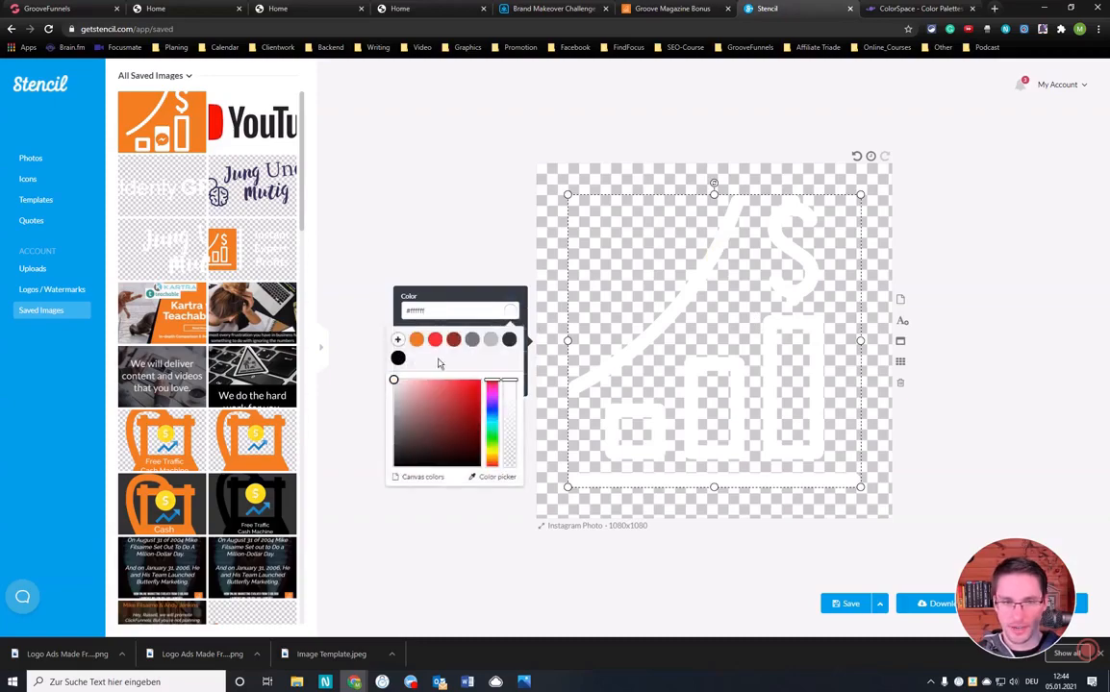
click(509, 341)
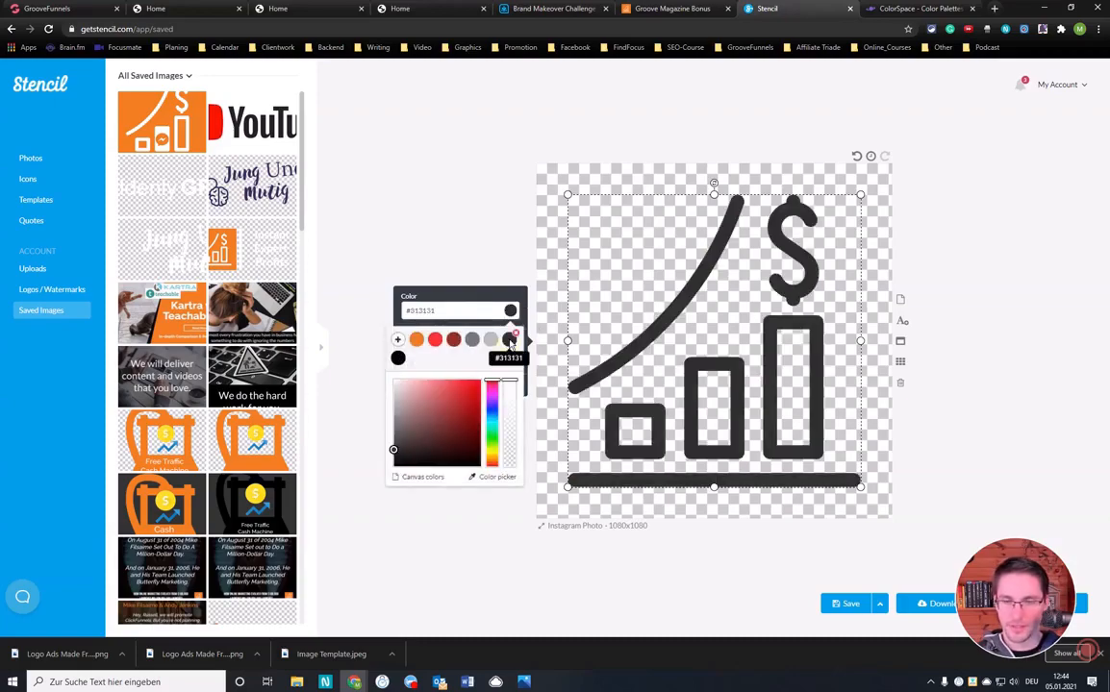
click(546, 119)
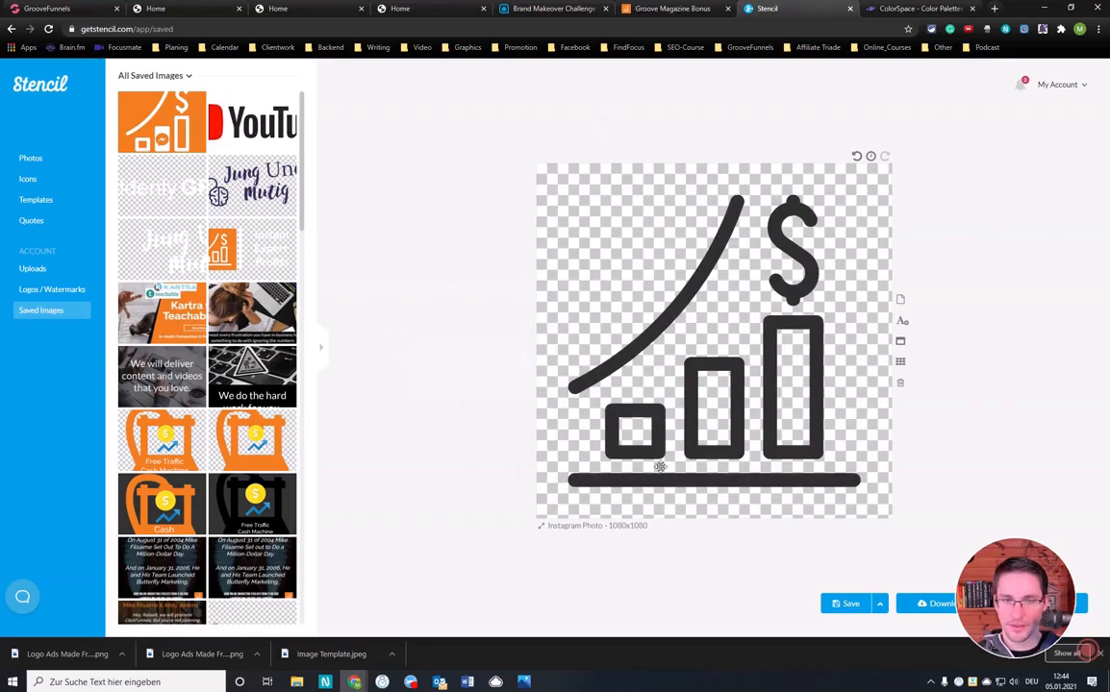
- Save the dark gray logo to the saved images and download it as a PNG named "Logo Ads Made Free Dark"
click(845, 606)
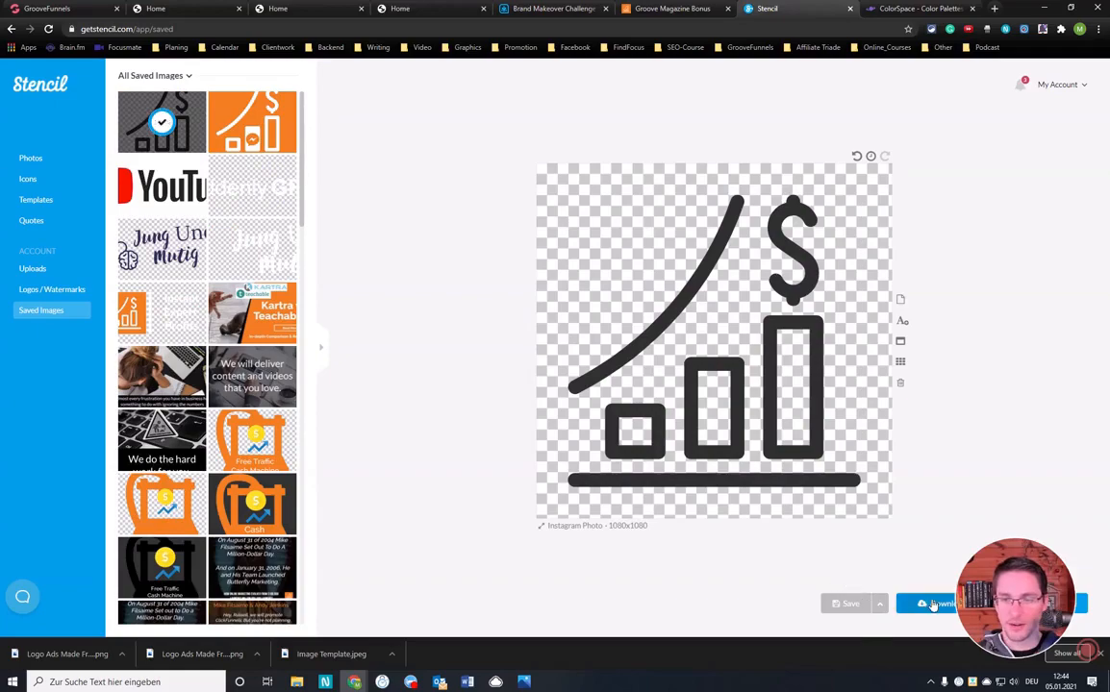
click(932, 604)
click(621, 469)
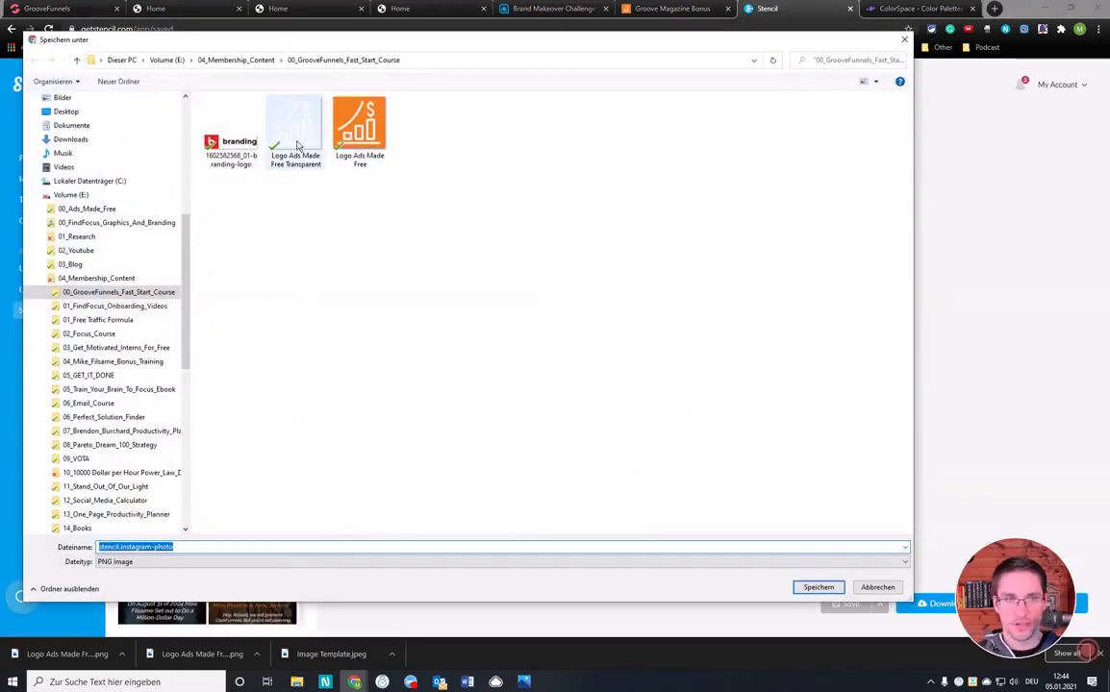
click(296, 146)
key(ctrl+shift+Left)
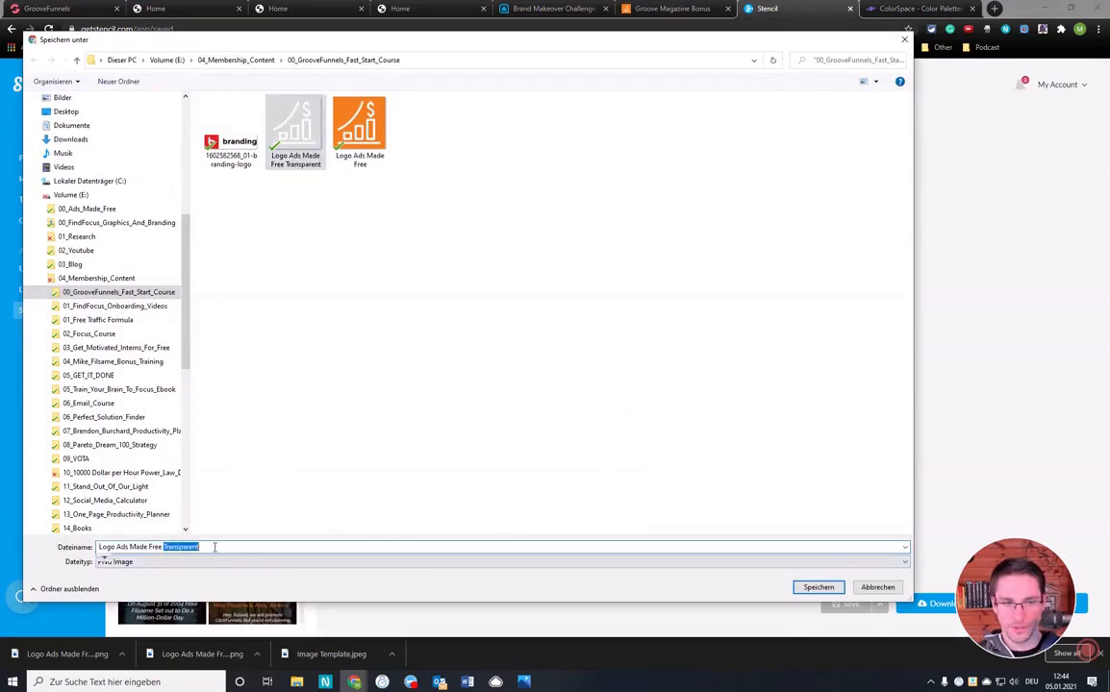
key(BackSpace)
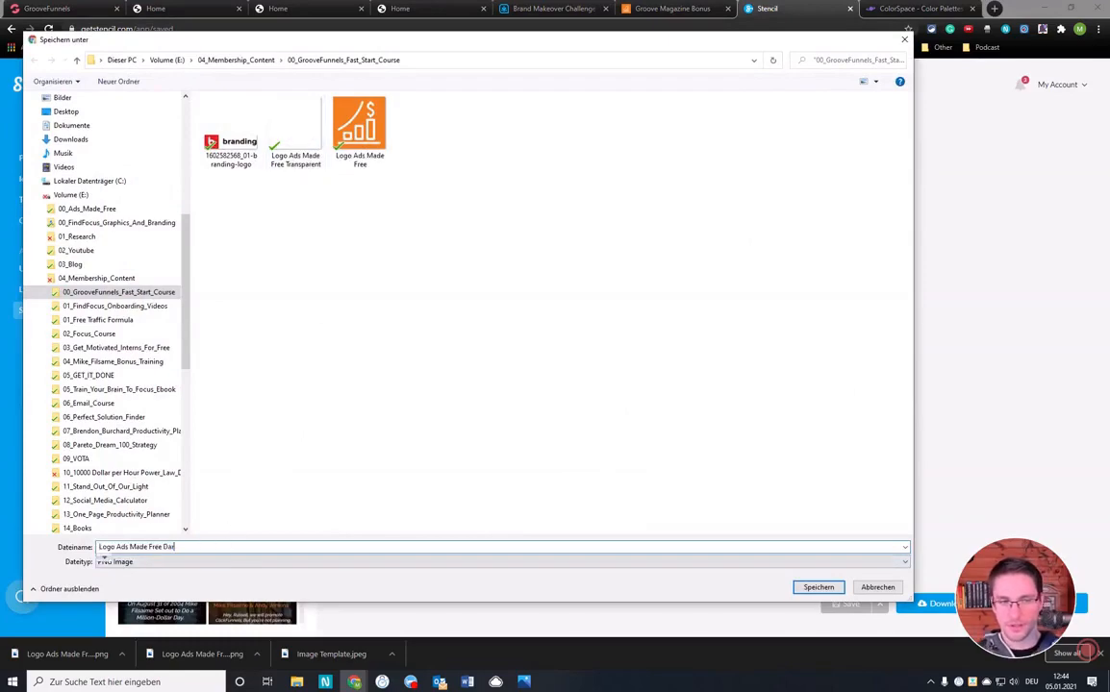
click(818, 587)
- Recolor the growth-chart icon to black, #000000, and deselect it
click(653, 261)
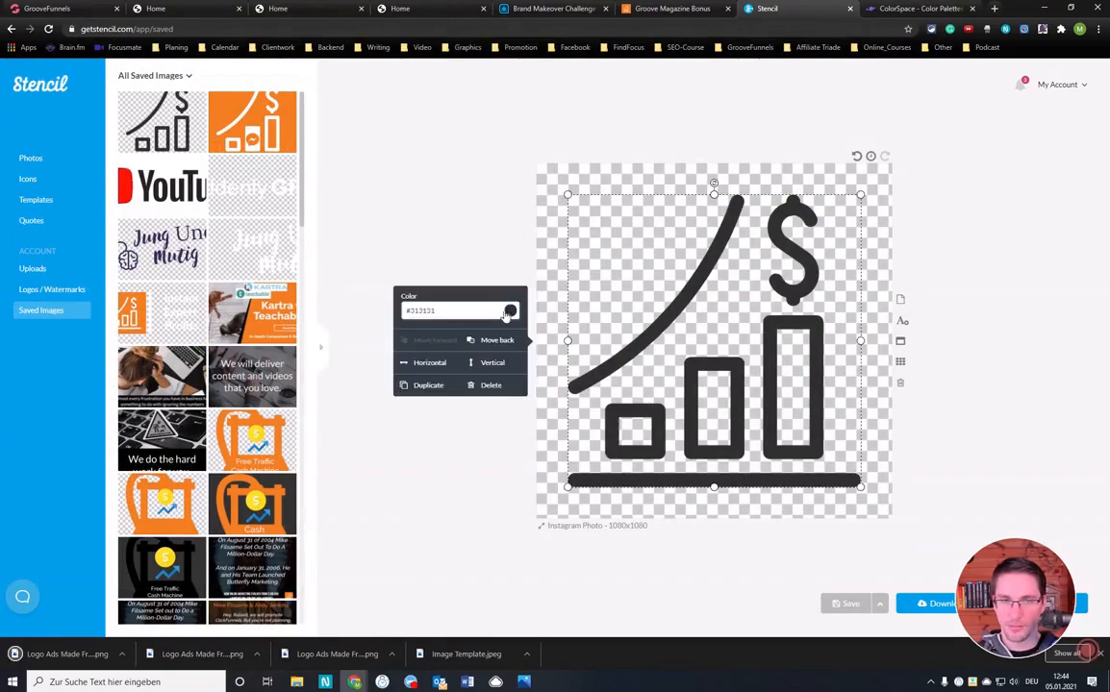
click(462, 309)
click(397, 358)
click(446, 223)
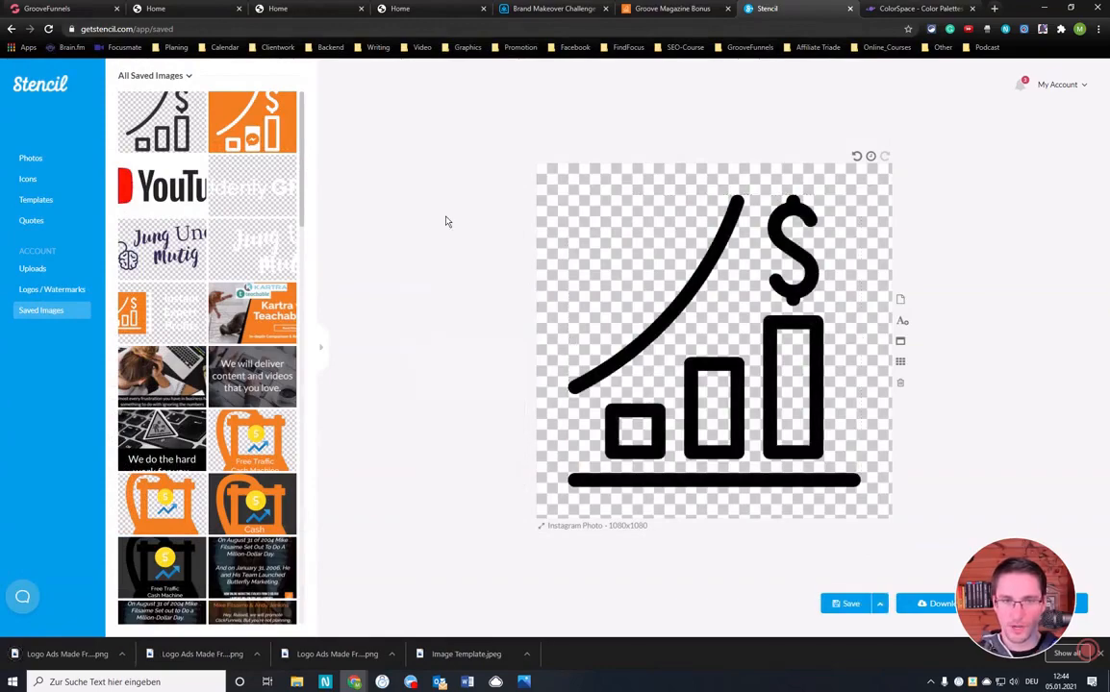
- Download the black logo as a 1080 x 1080 PNG named "Logo Ads Made Free Black"
click(925, 610)
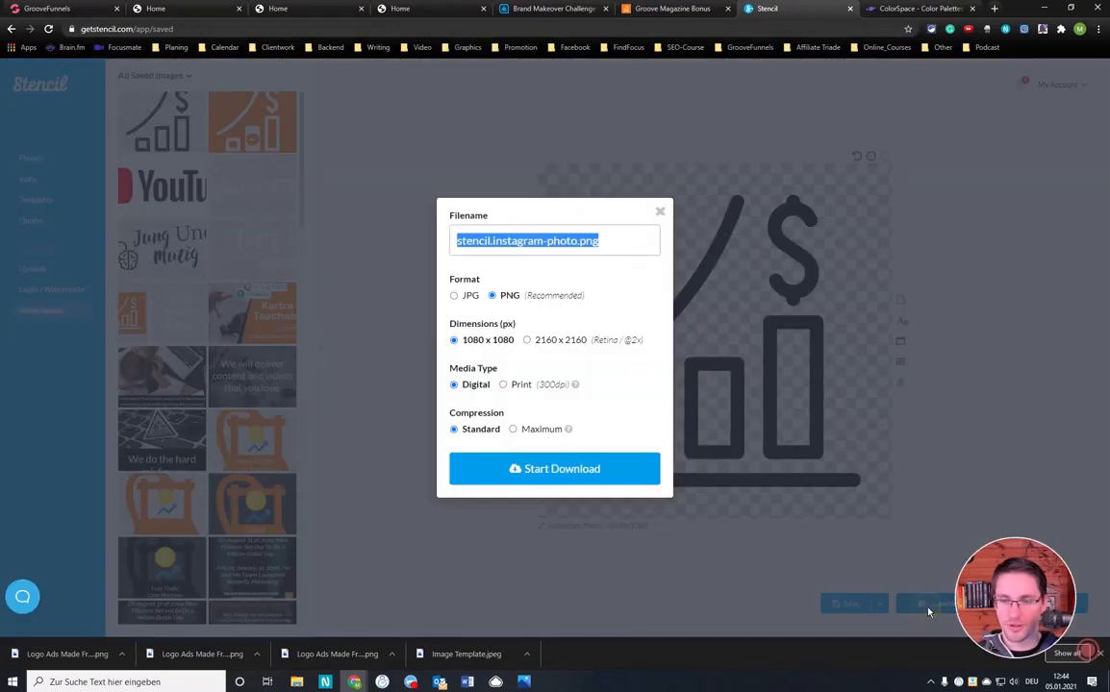
click(609, 241)
key(ctrl+a)
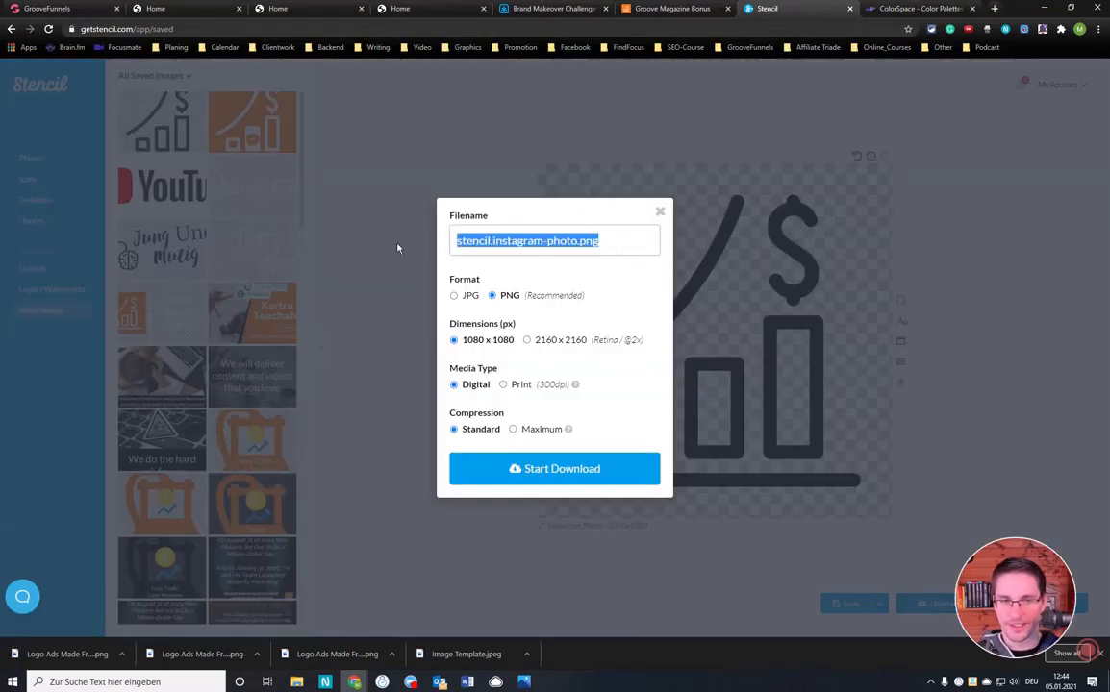
click(546, 471)
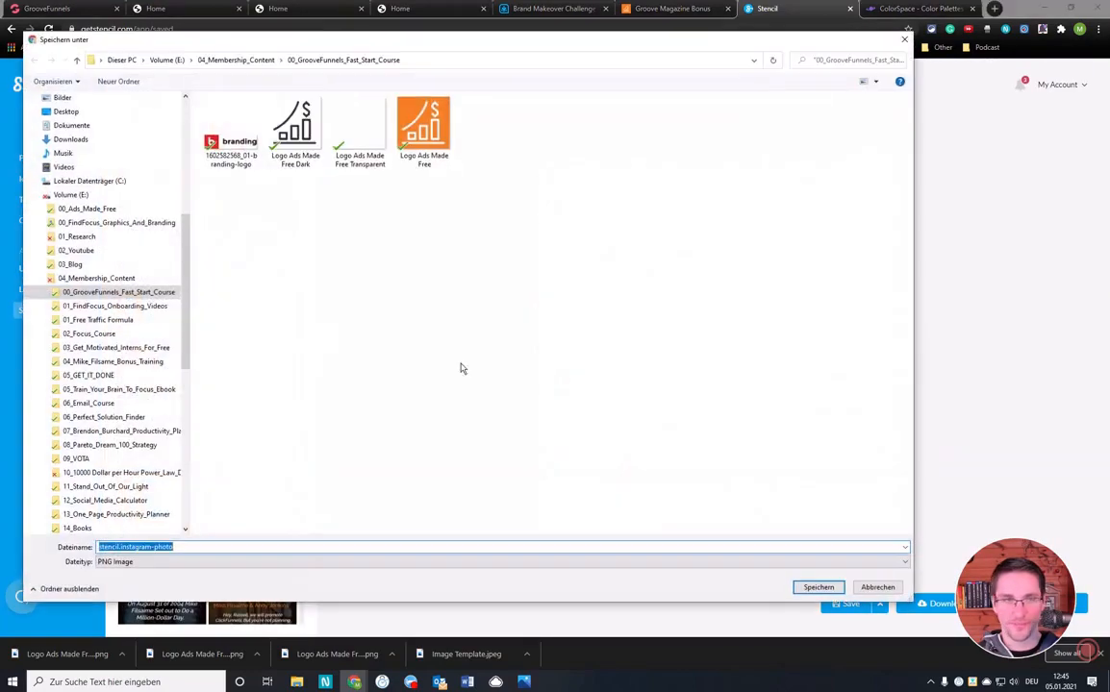
click(295, 125)
double_click(166, 546)
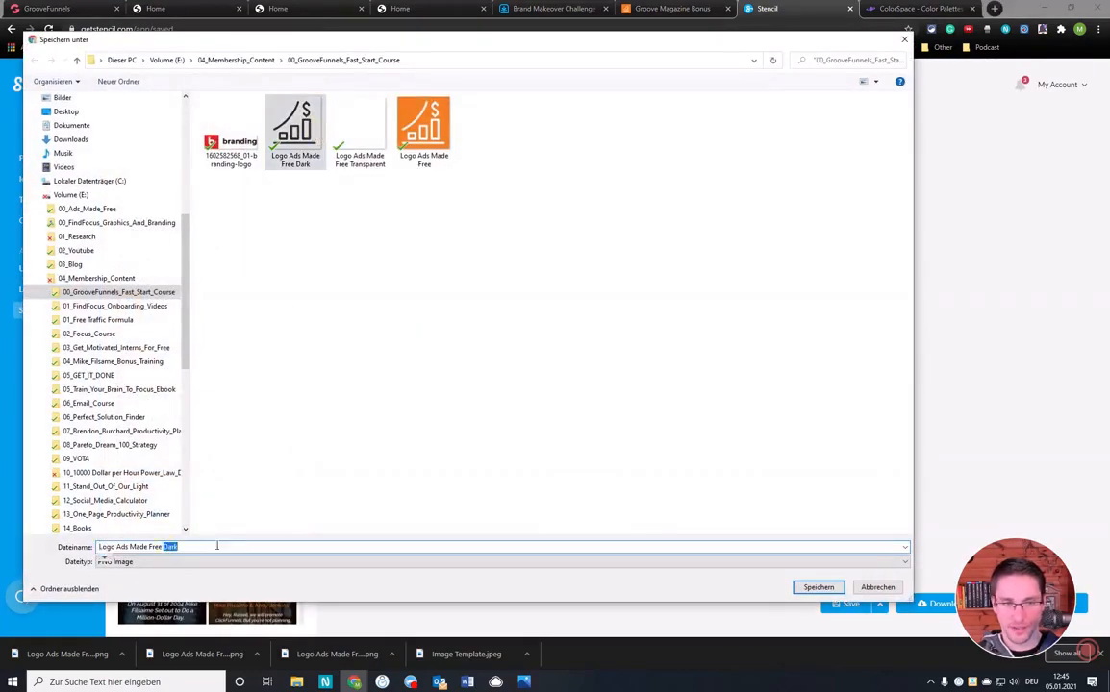
text(Blac)
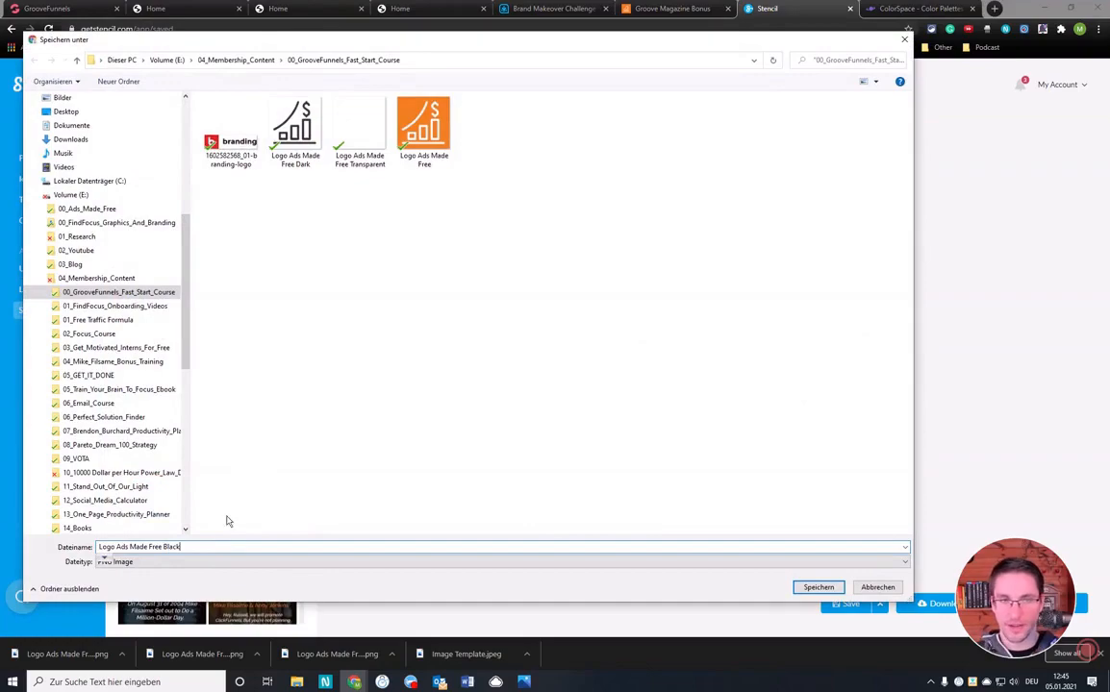
click(819, 586)
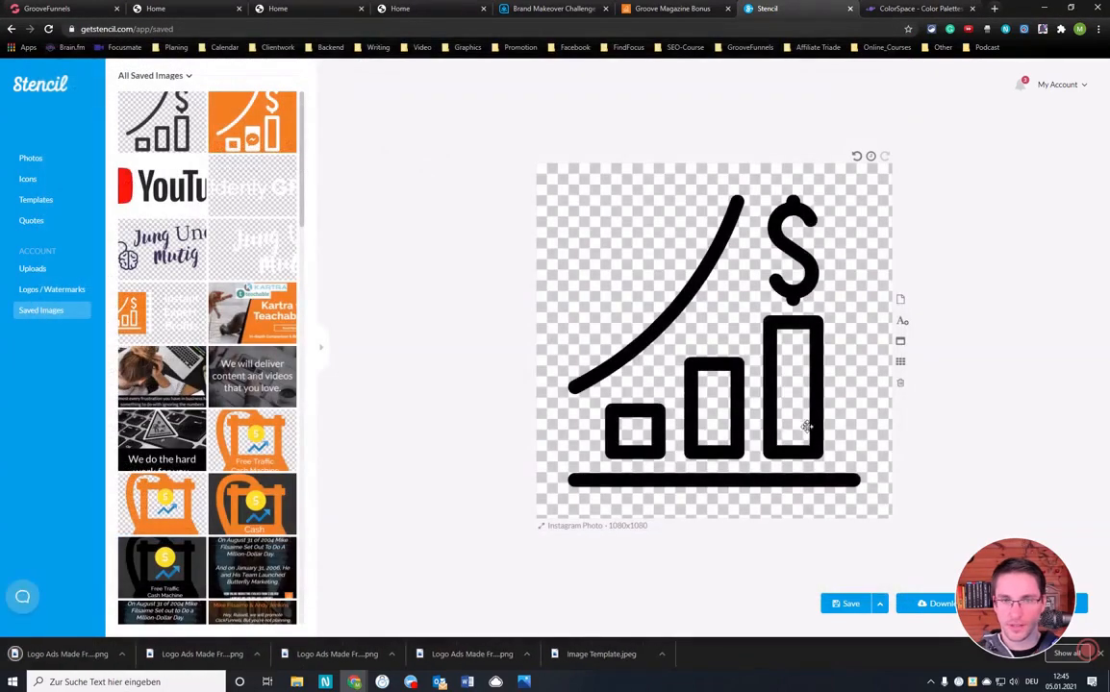
- Recolor the growth-chart icon to the brand orange, #f47e1f, and deselect it
click(590, 228)
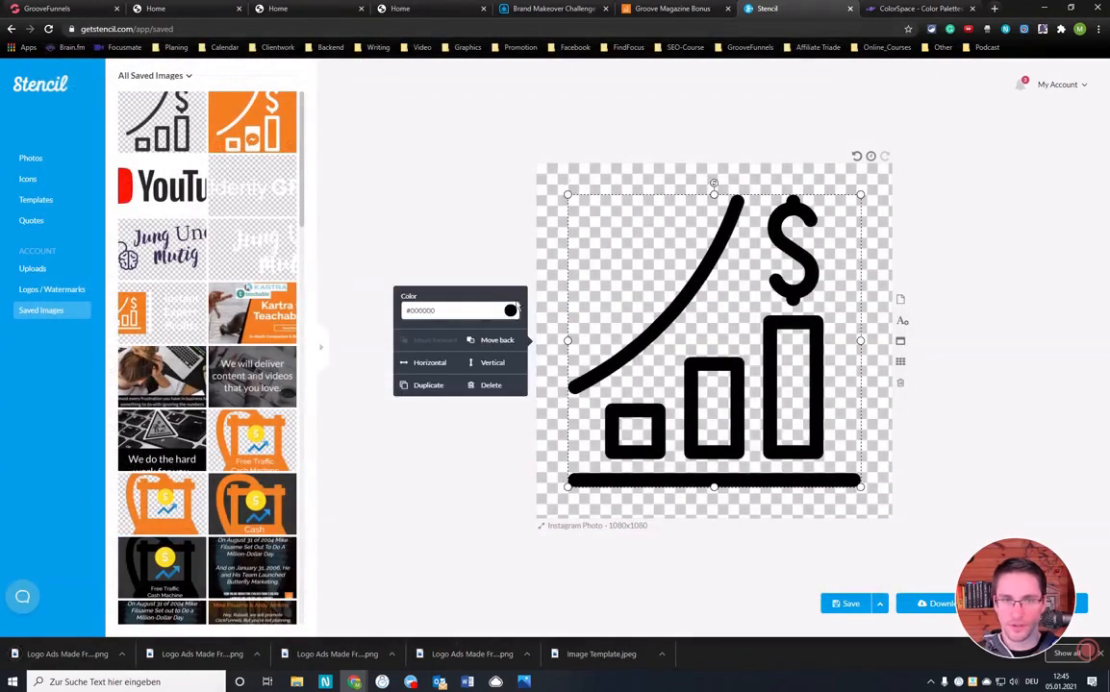
click(510, 310)
click(416, 340)
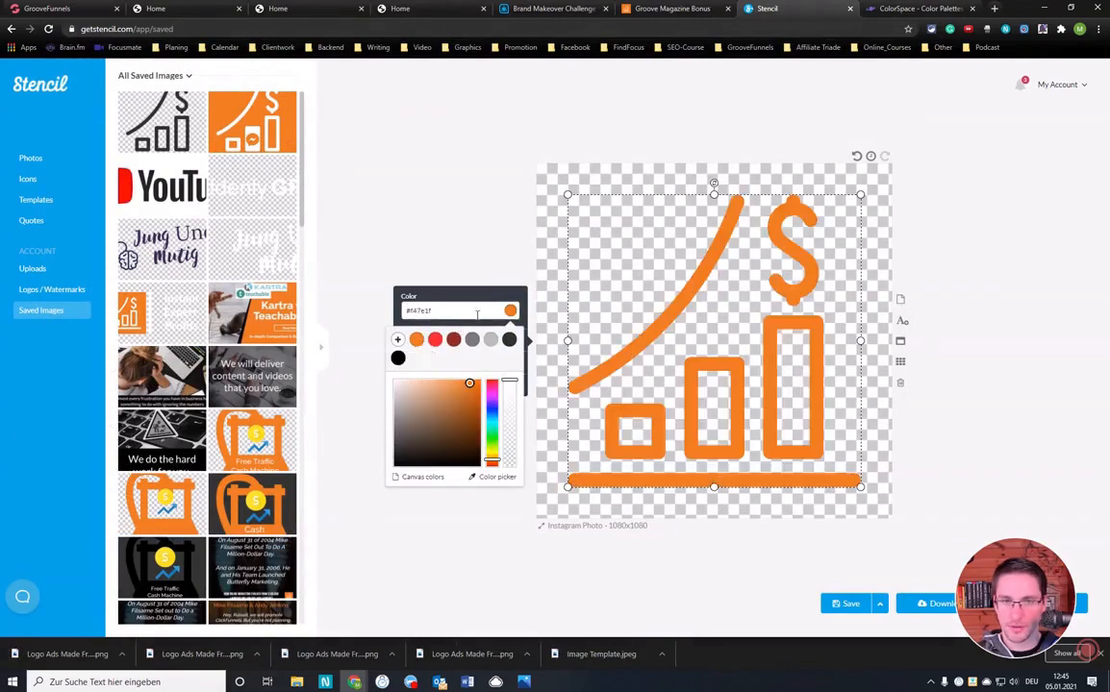
click(413, 161)
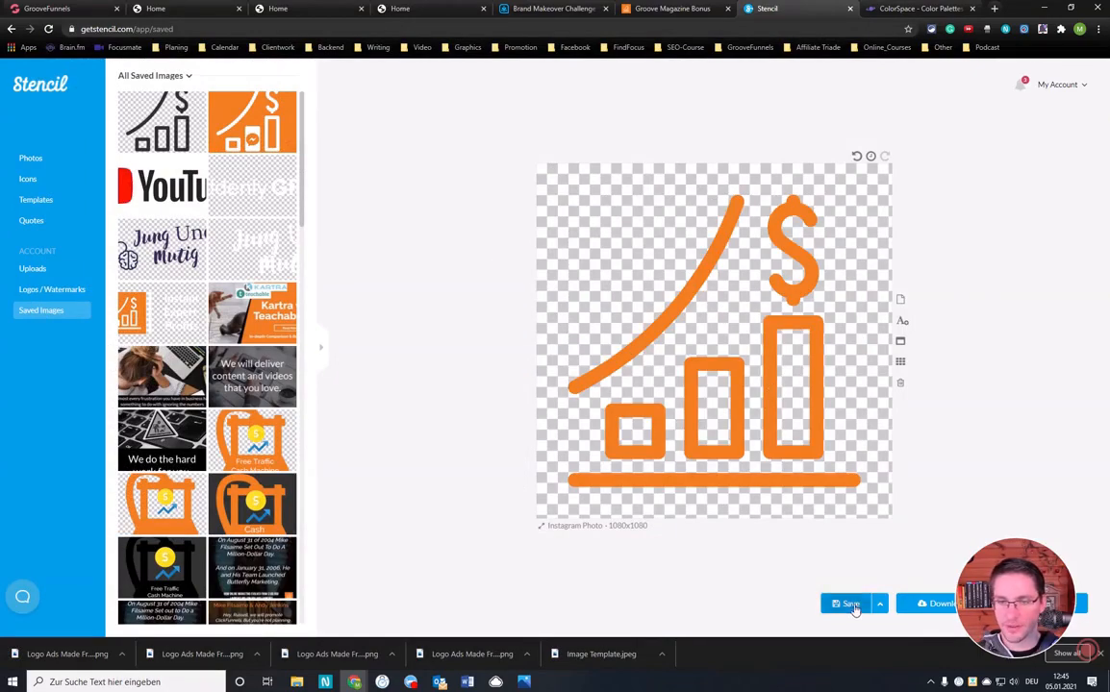
- Download the orange logo as a 1080 x 1080 PNG named "Logo Ads Made Free Orange" in the 00_GrooveFunnels_Fast_Start_Course folder
click(936, 605)
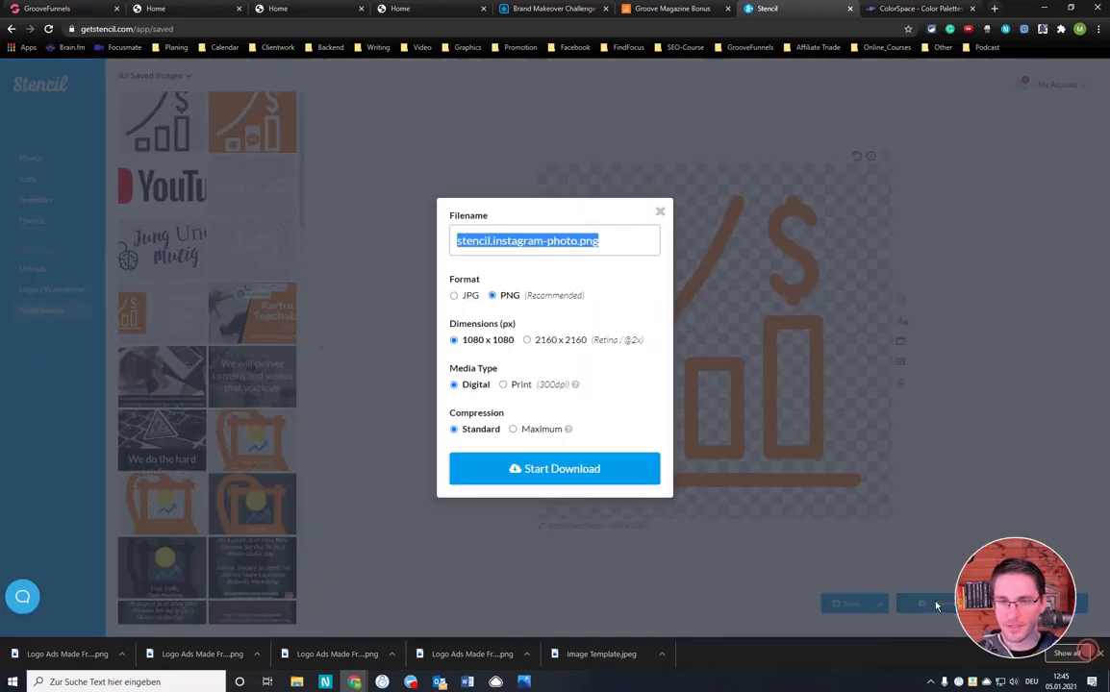
click(544, 463)
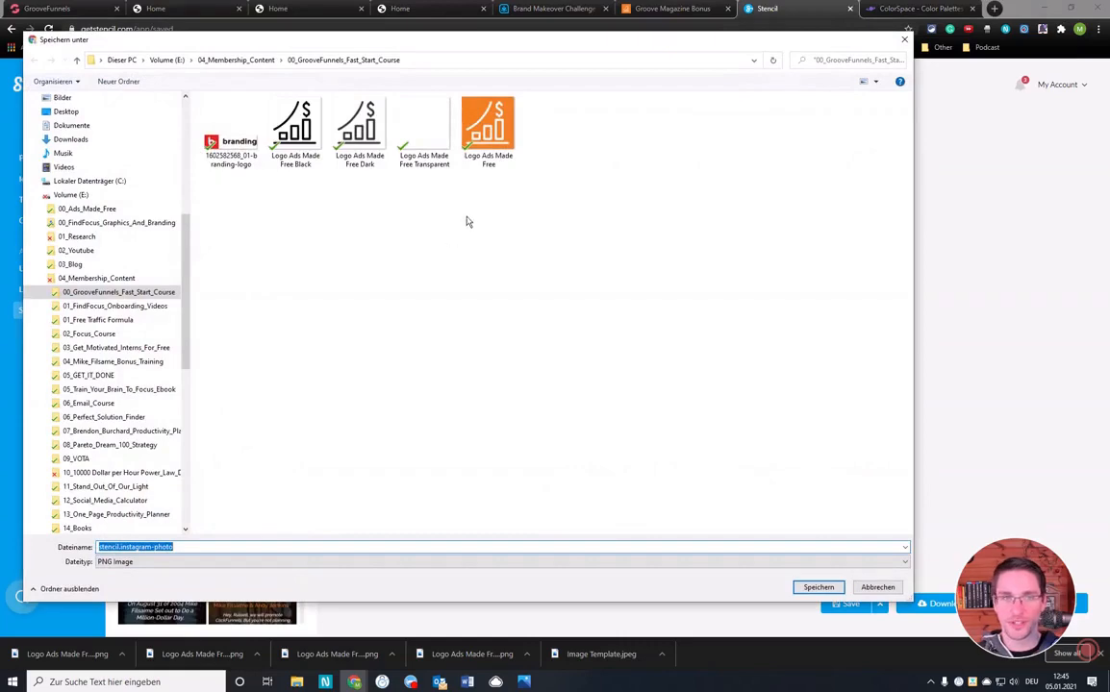
click(431, 142)
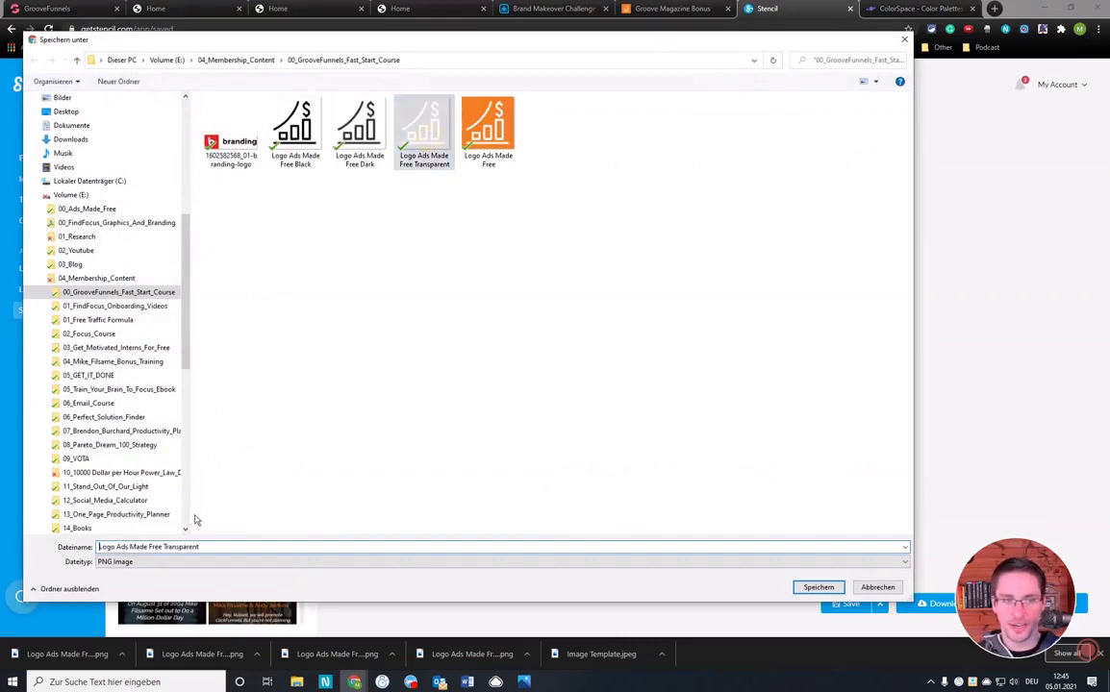
drag(165, 546, 237, 513)
text(O)
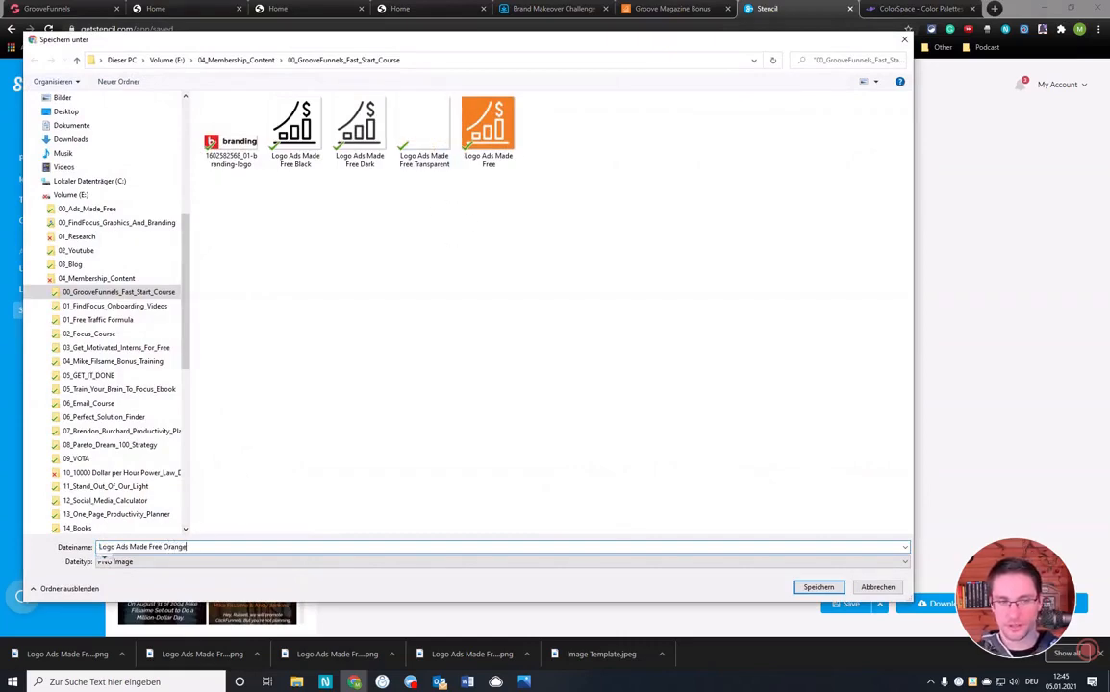
text(range)
click(818, 586)
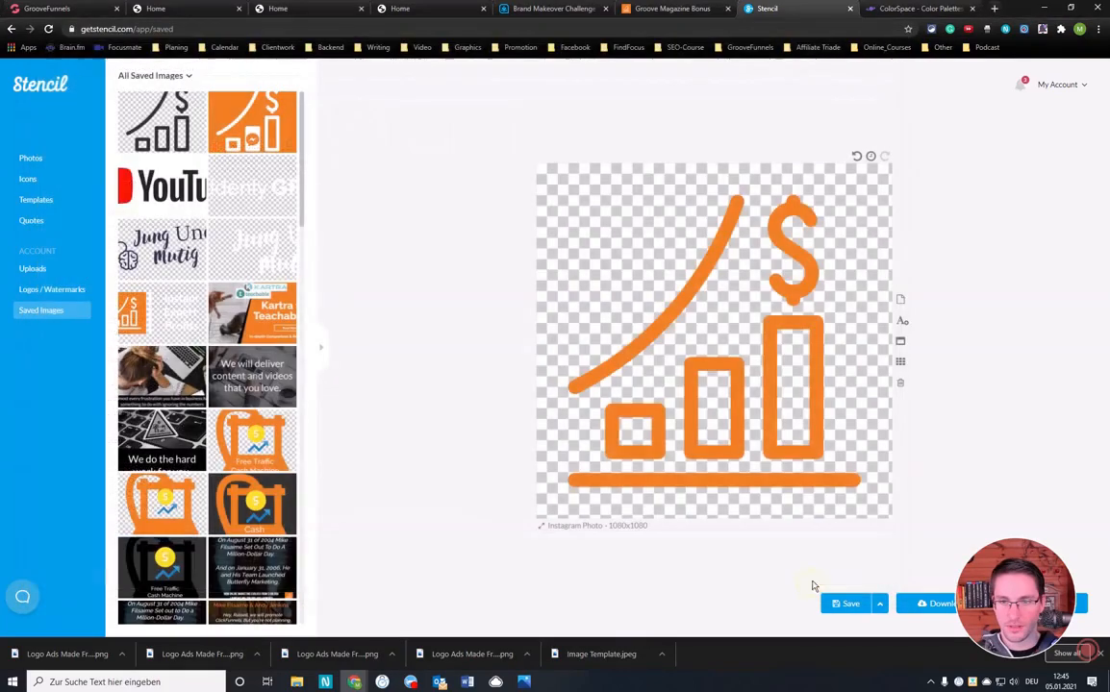
- Recolor the growth-chart icon to dark gray #313131 and fill the transparent background with the brand orange
click(744, 299)
click(512, 310)
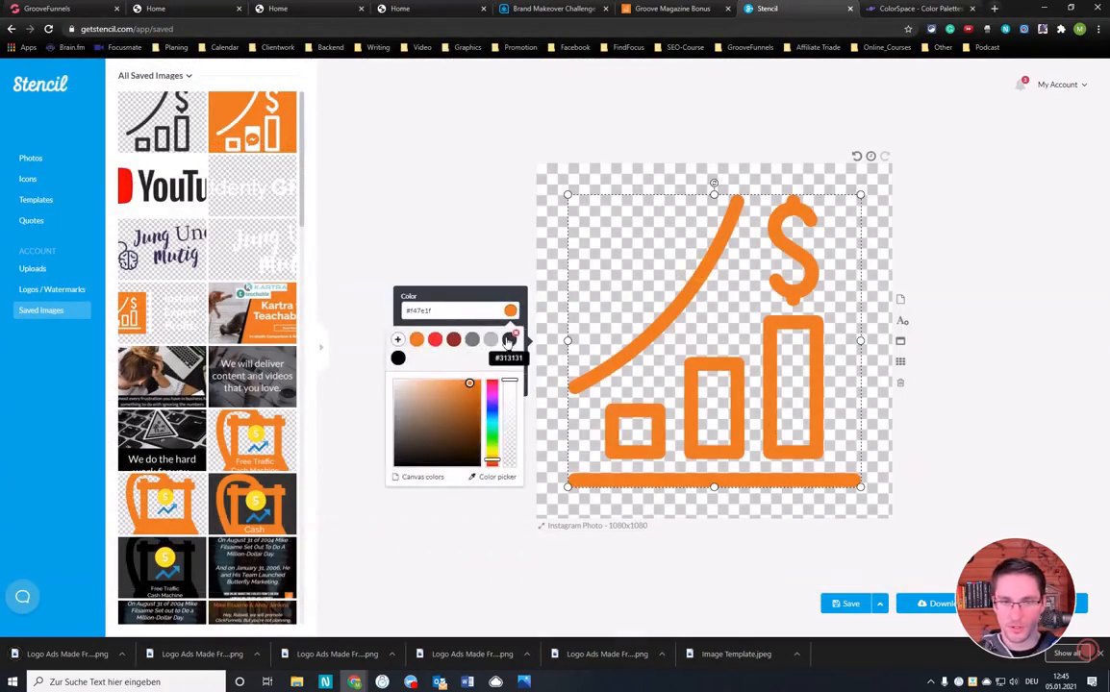
click(509, 341)
click(547, 188)
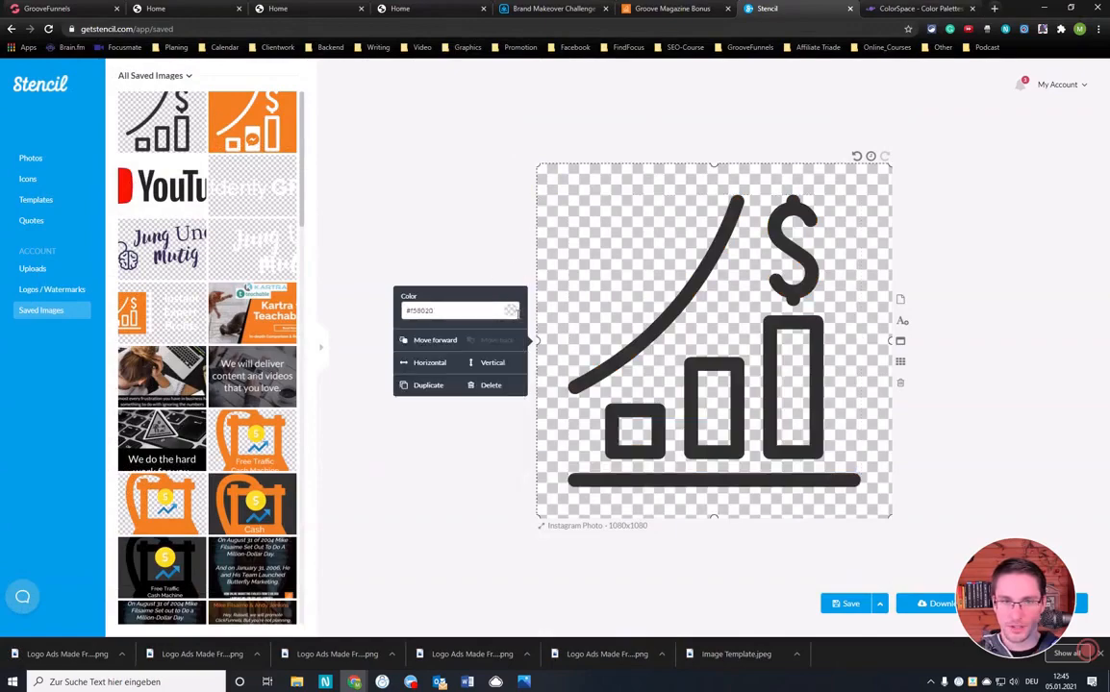
click(513, 314)
click(418, 341)
click(471, 181)
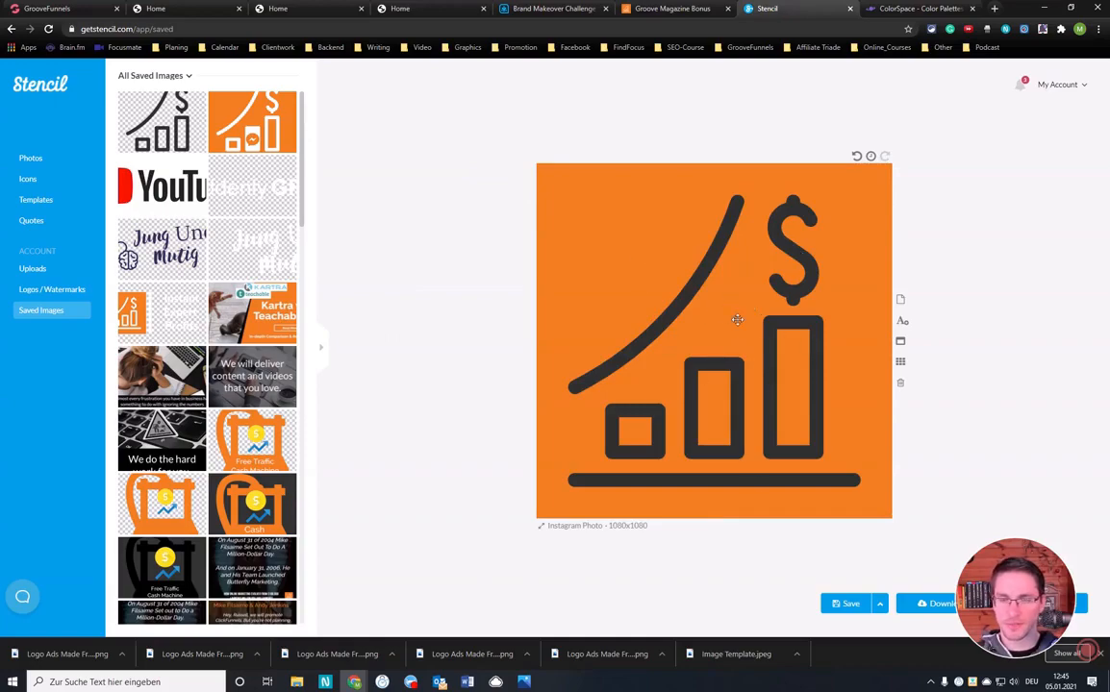
- Recolor the growth-chart icon on the orange background to black, #000000, and deselect it
click(694, 300)
click(510, 310)
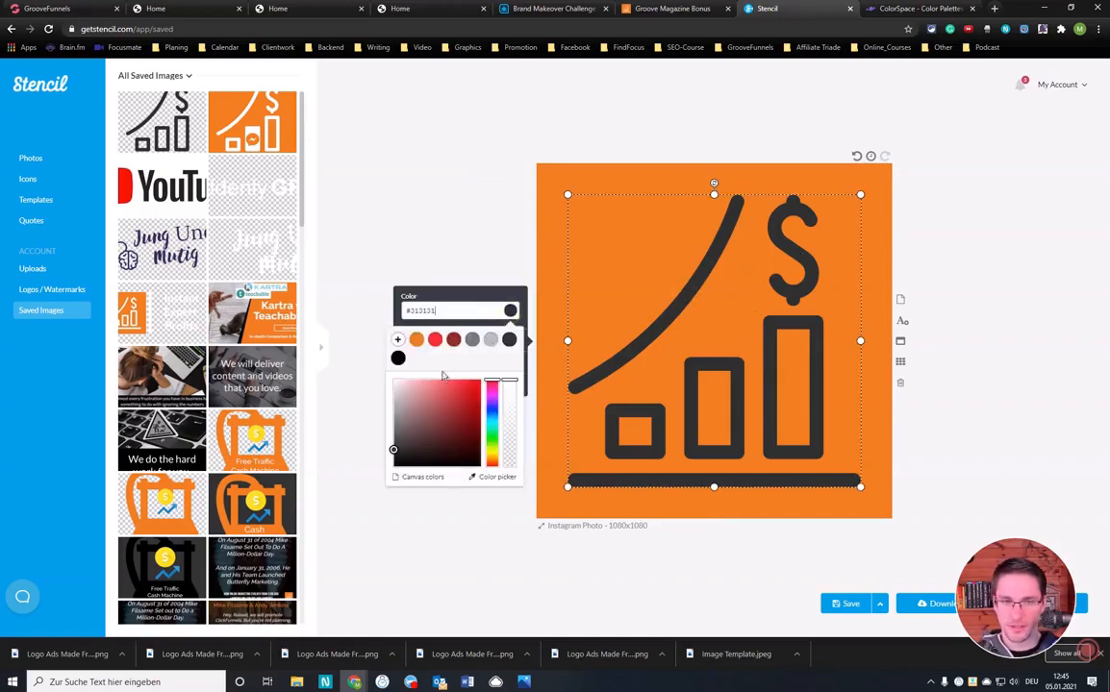
click(397, 357)
click(400, 223)
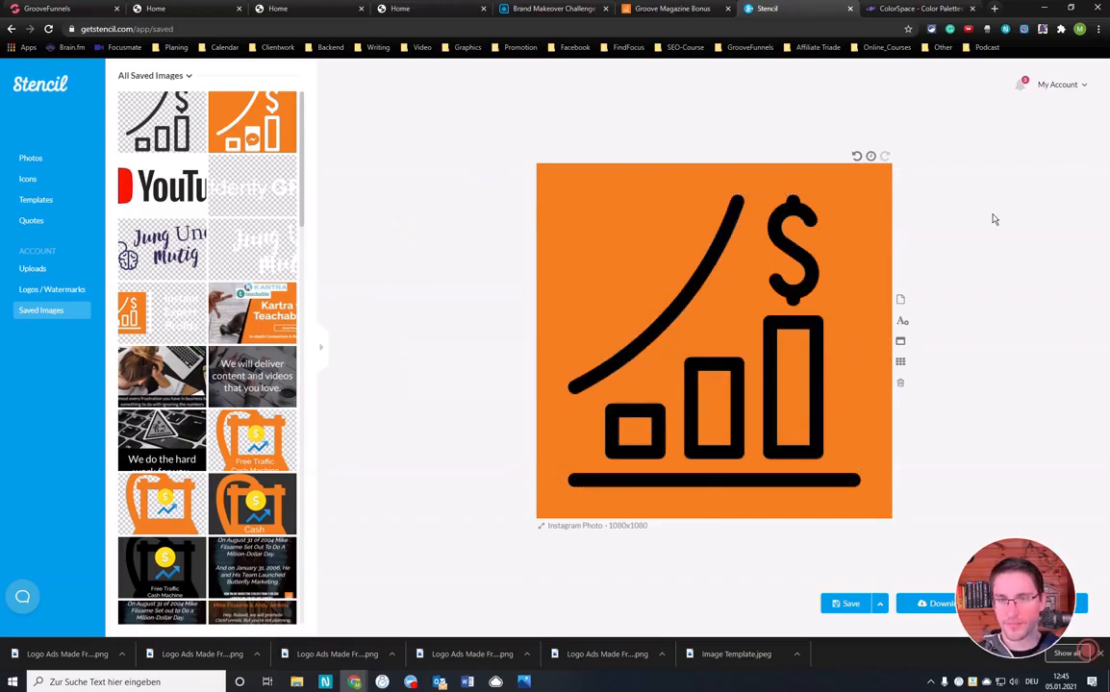
click(708, 290)
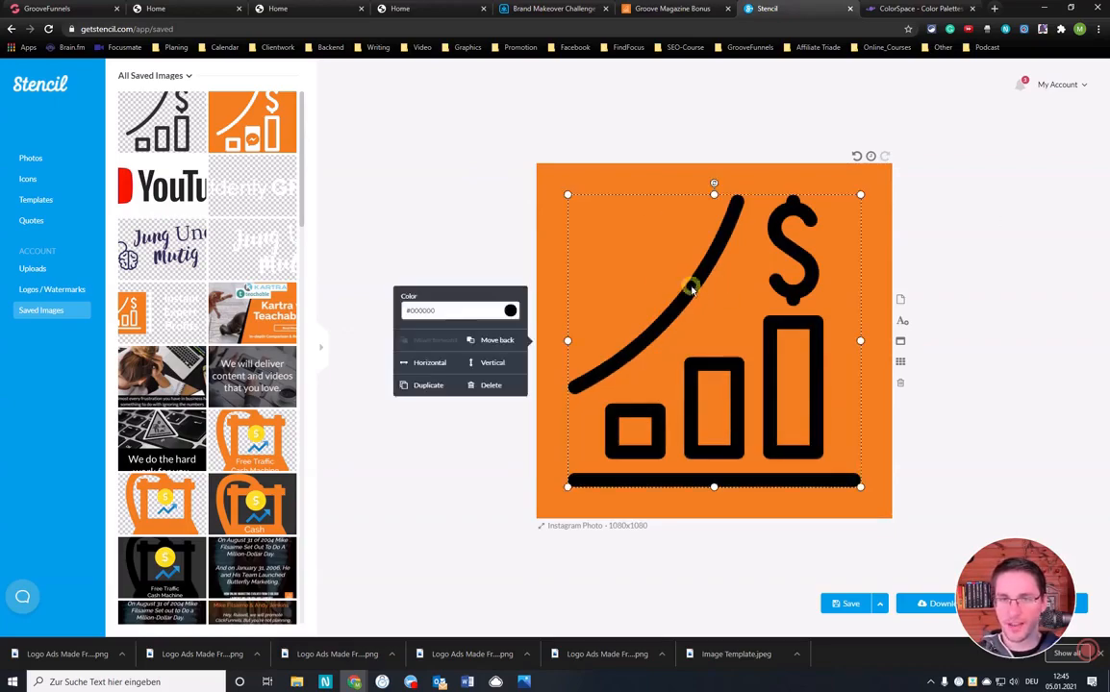
click(509, 310)
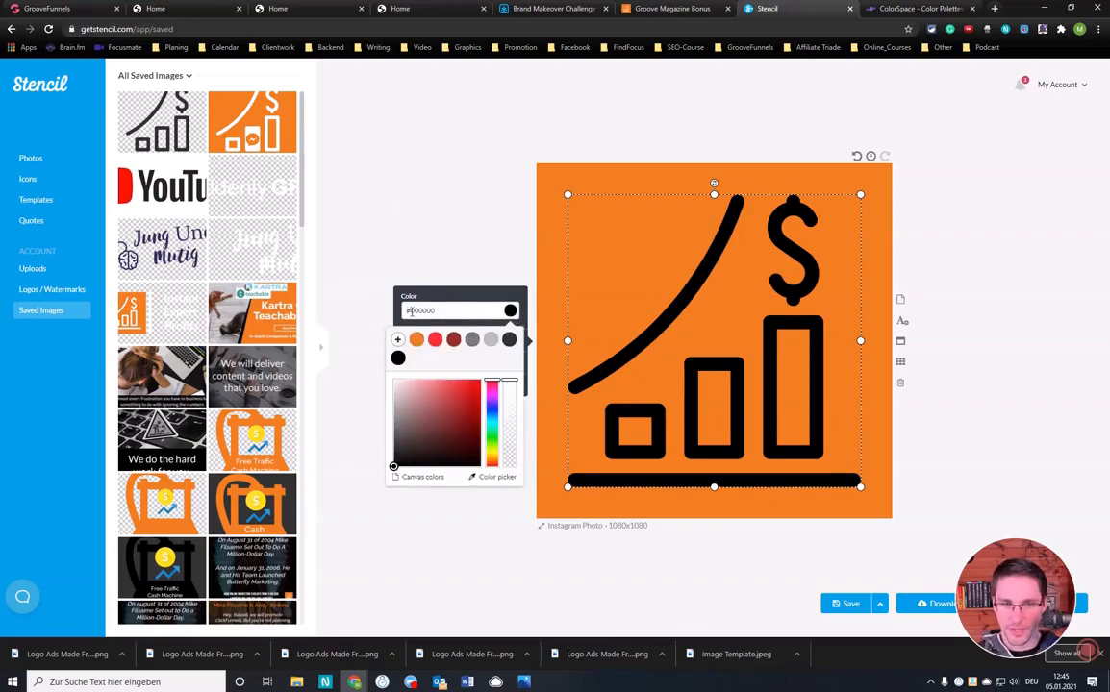
click(432, 217)
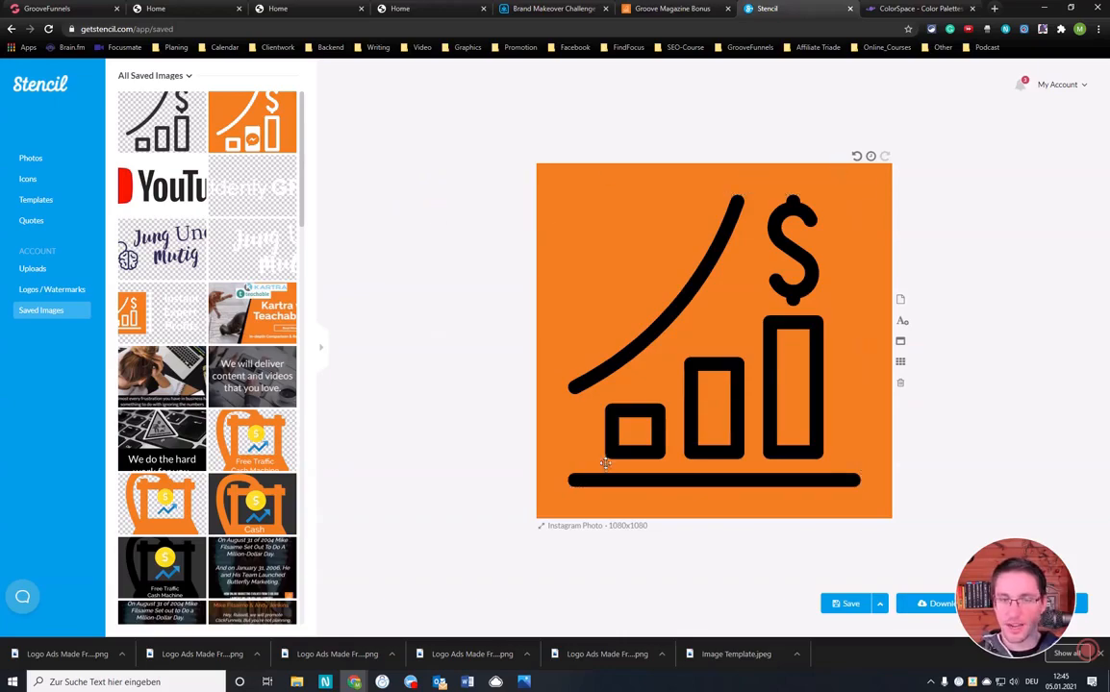
- Switch to GrooveFunnels to examine the Branding.app template's header logo in the builder and page preview, comparing it with the Stencil design
click(48, 8)
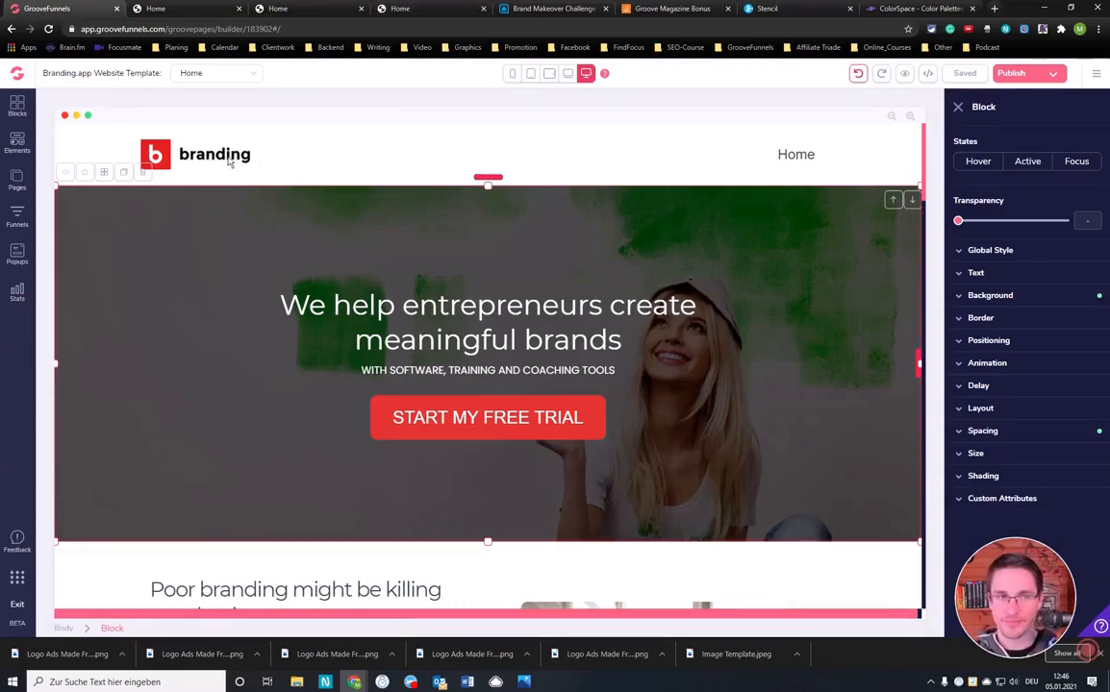
scroll(466, 307, down, 5)
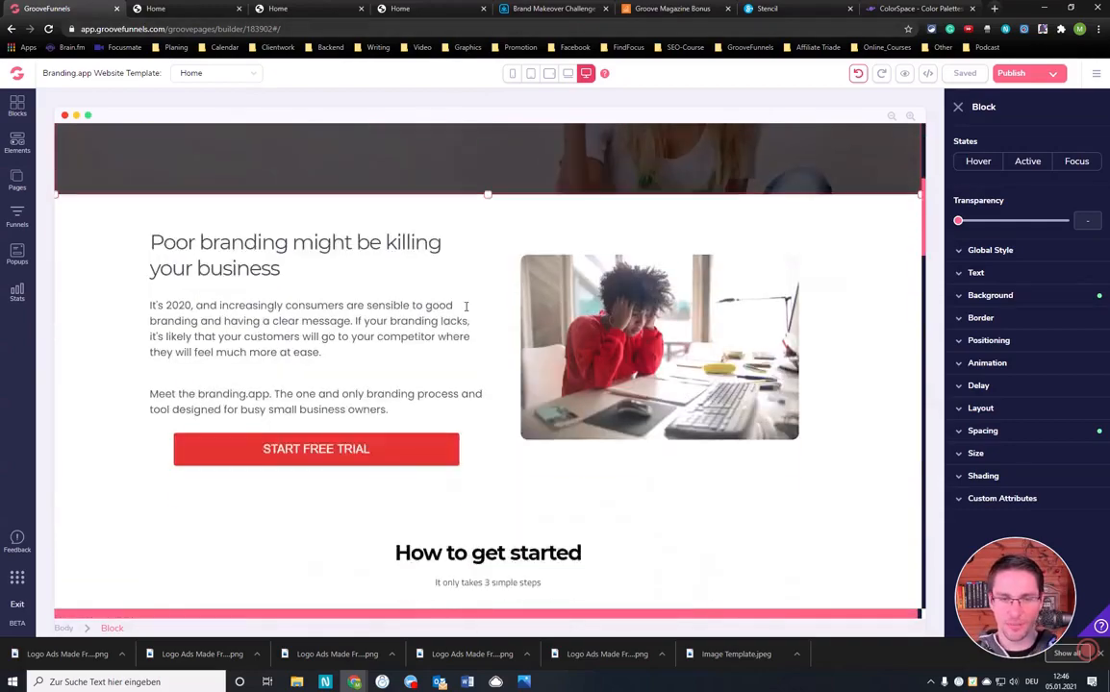
scroll(519, 389, up, 5)
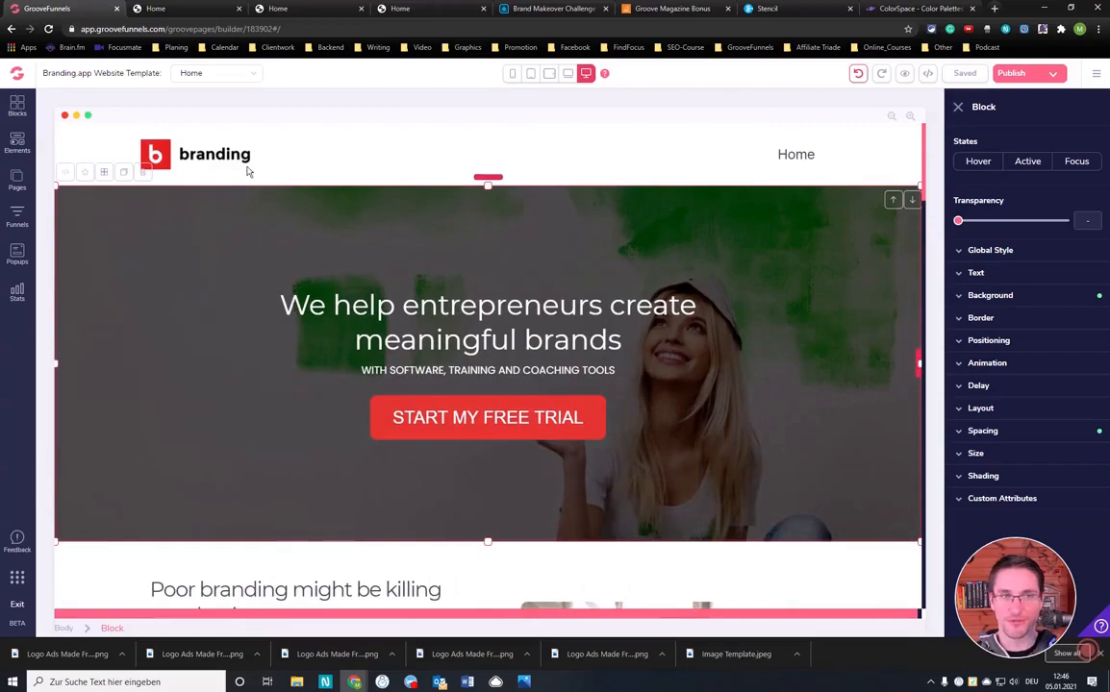
click(766, 9)
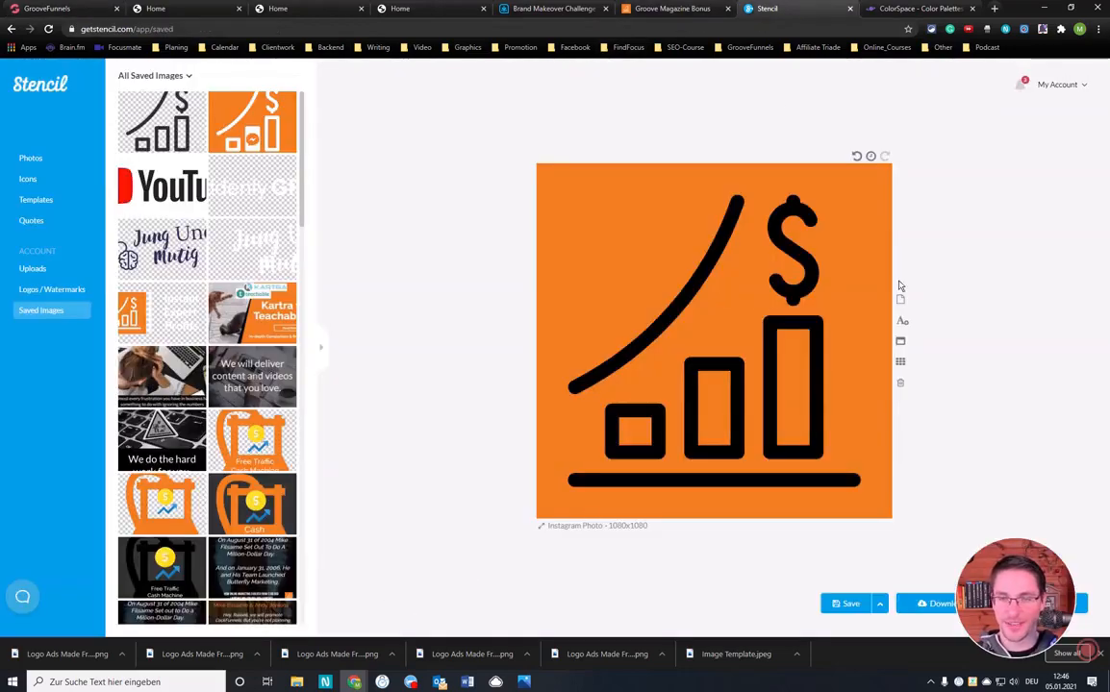
click(48, 9)
key(ctrl+Tab)
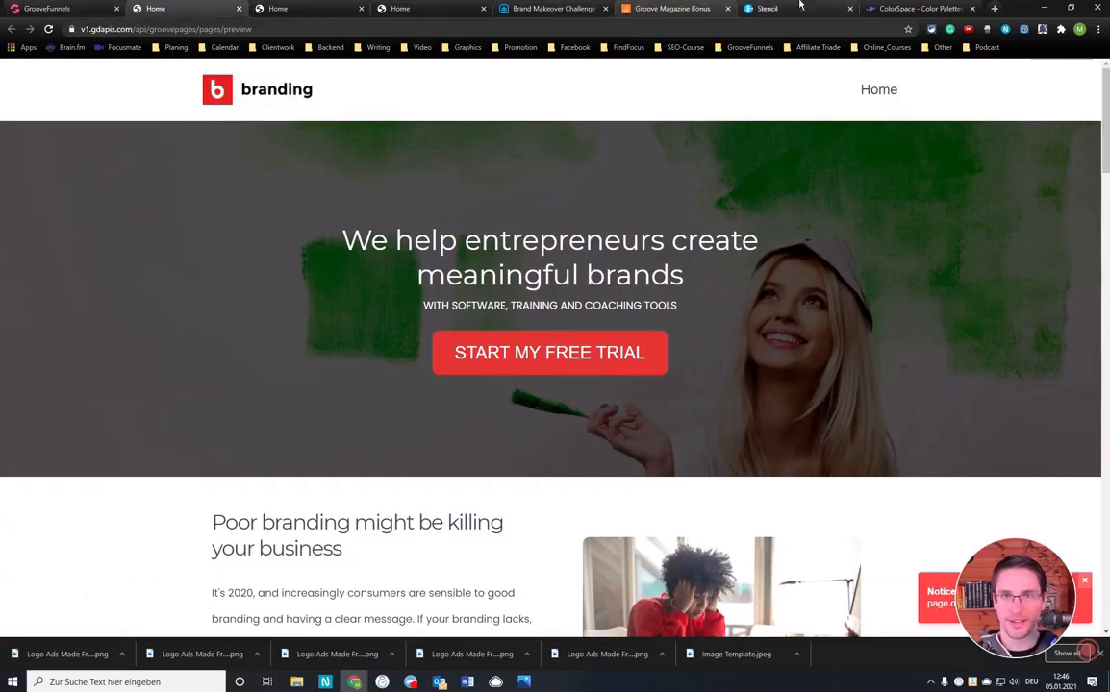
click(766, 9)
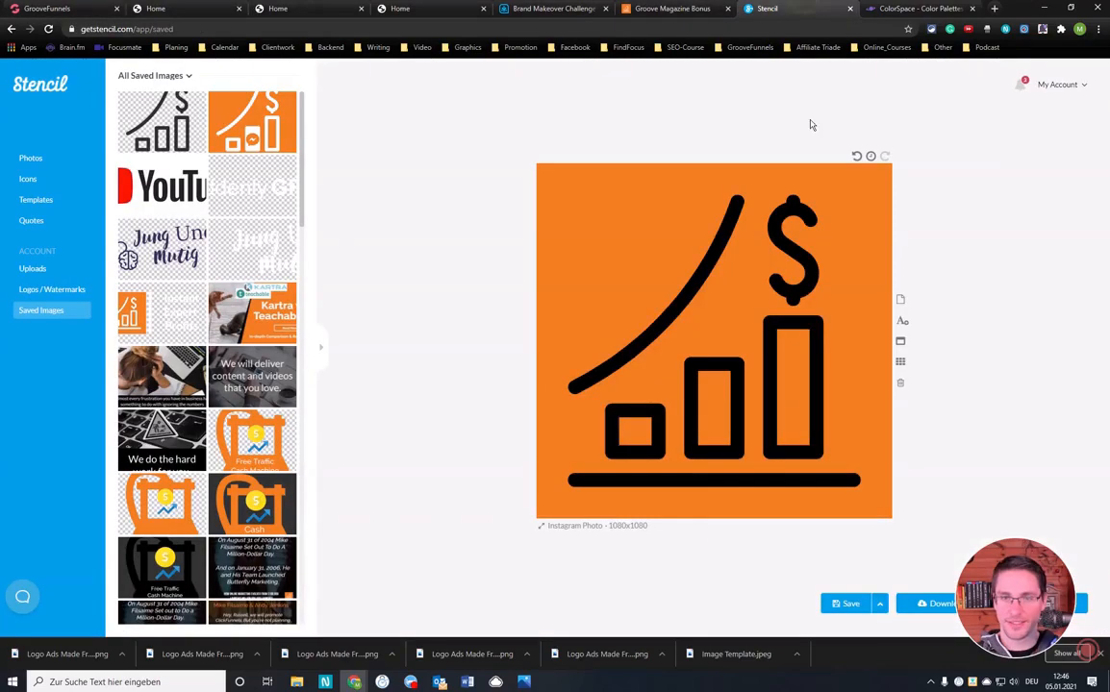
- Resize the canvas to the custom Logo size, 1000x274, and delete the growth-chart icon and the orange background
click(624, 532)
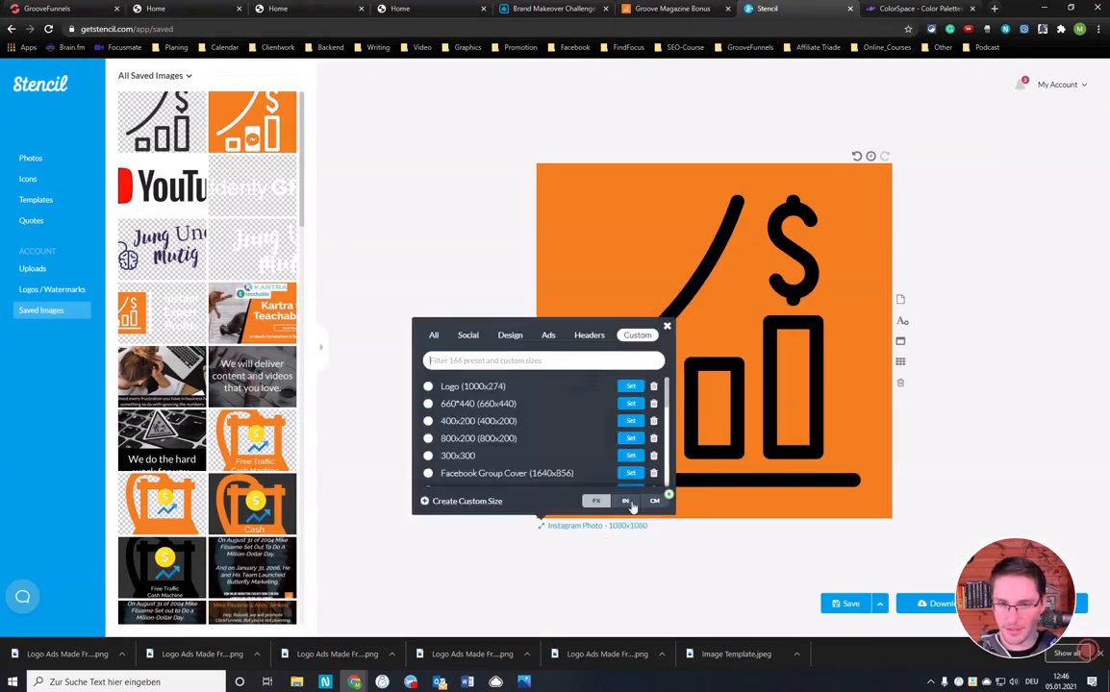
click(485, 386)
click(581, 324)
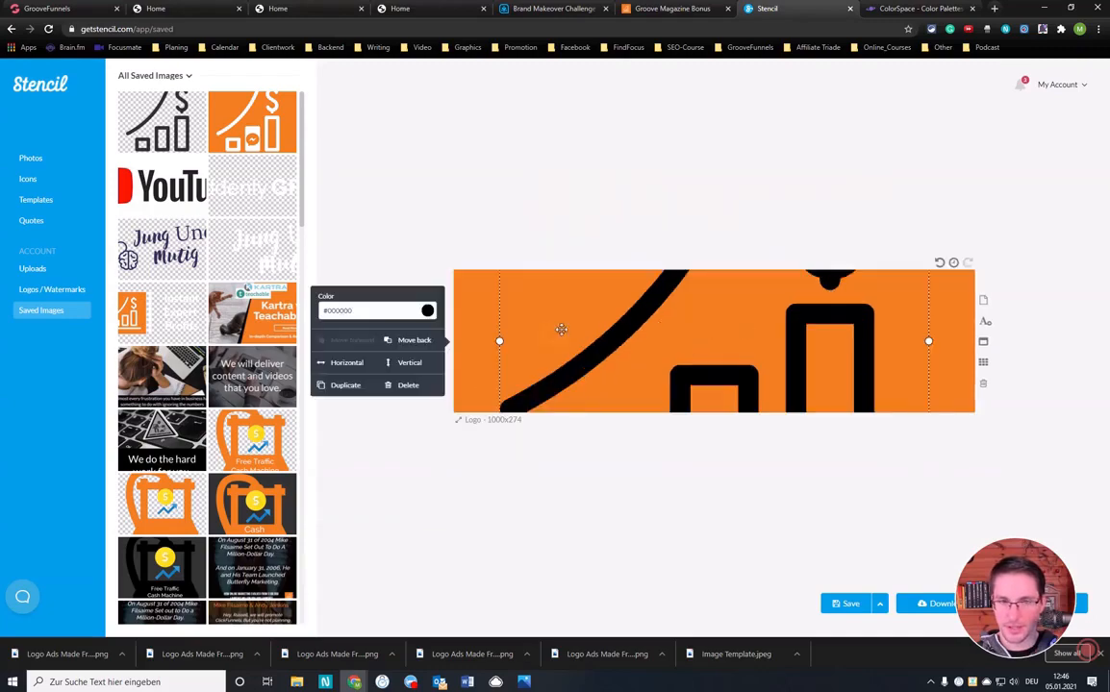
key(Delete)
key(Delete)
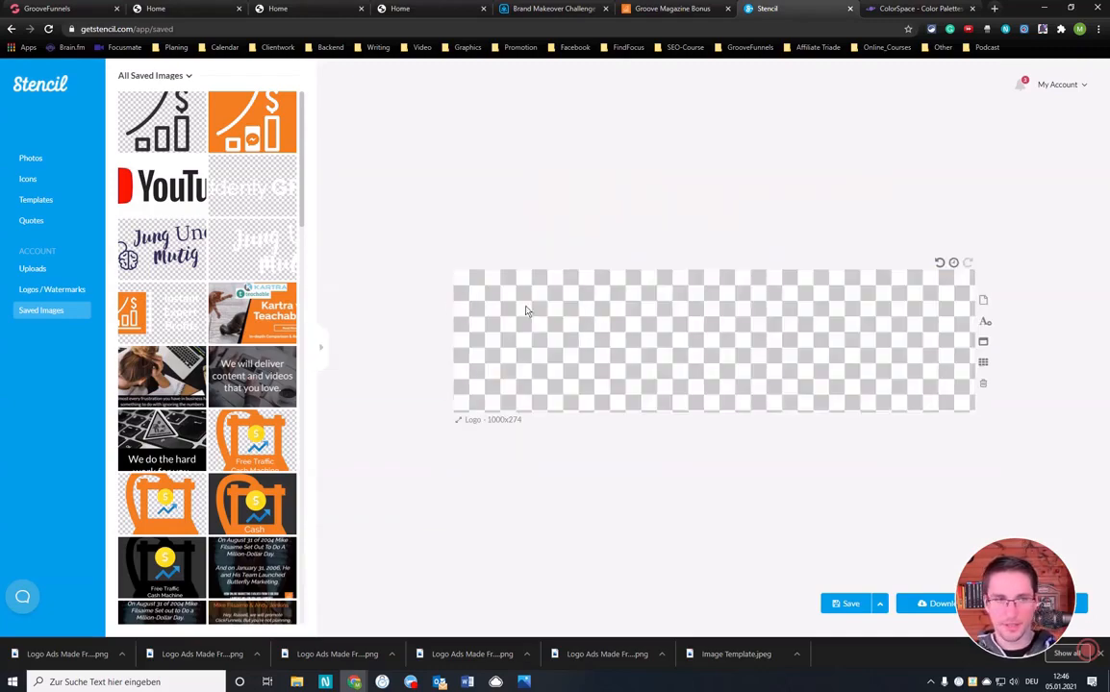
- Upload the "Logo Ads Made Free" image from 04_Membership_Content > 00_GrooveFunnels_Fast_Start_Course on Volume (E:)
click(32, 269)
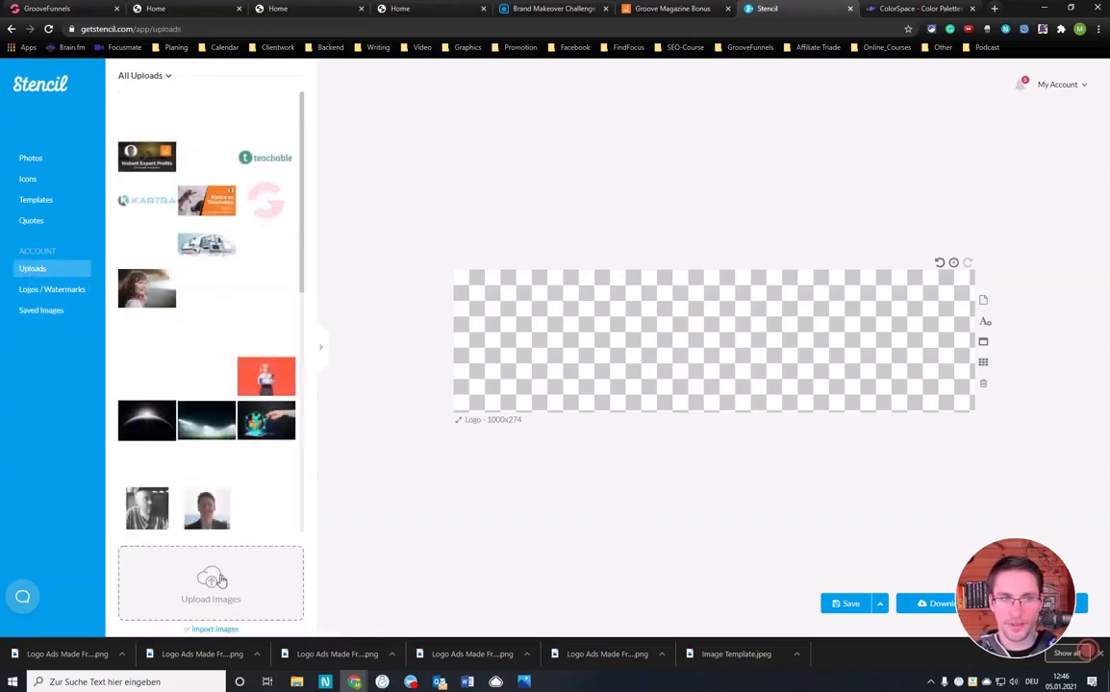
click(213, 582)
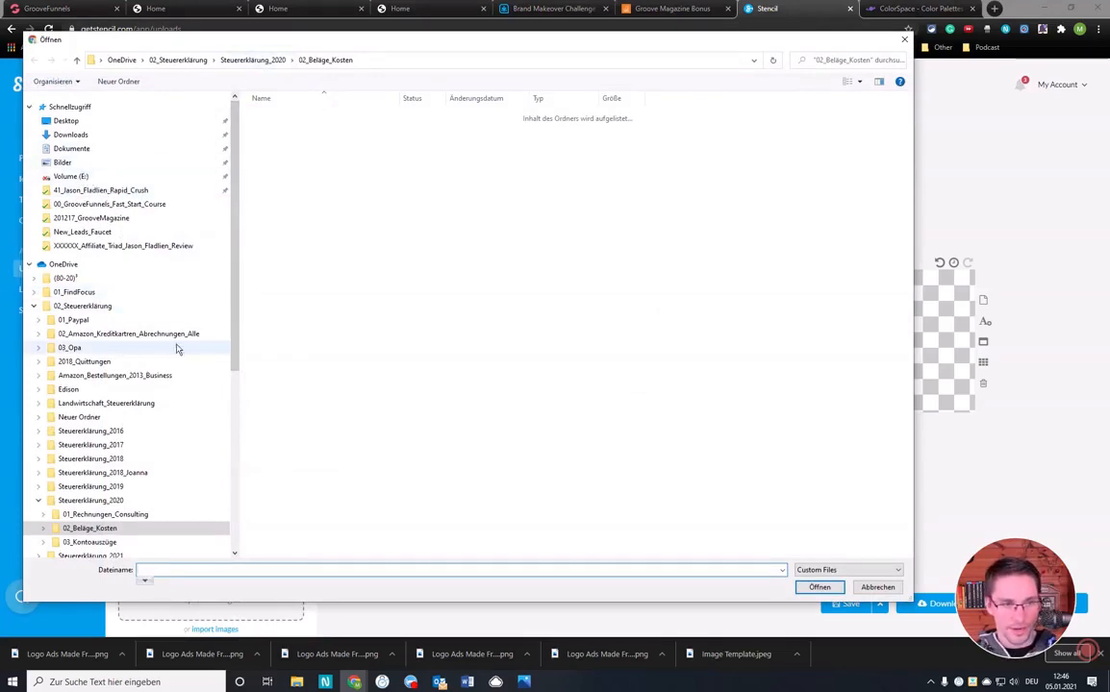
click(71, 177)
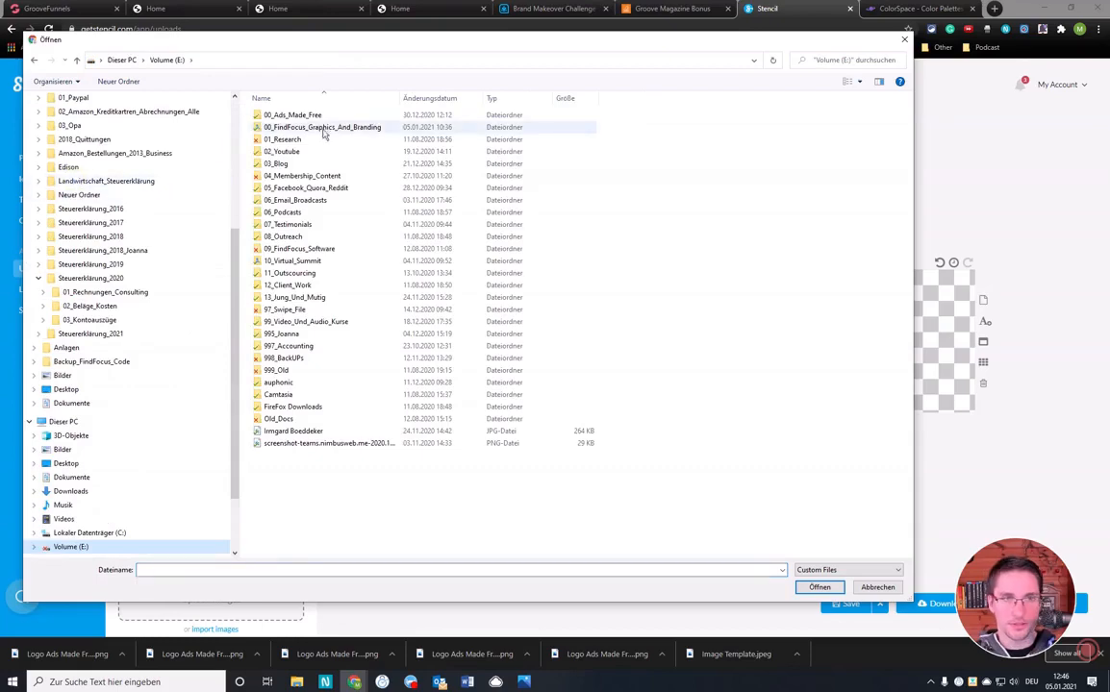
double_click(331, 177)
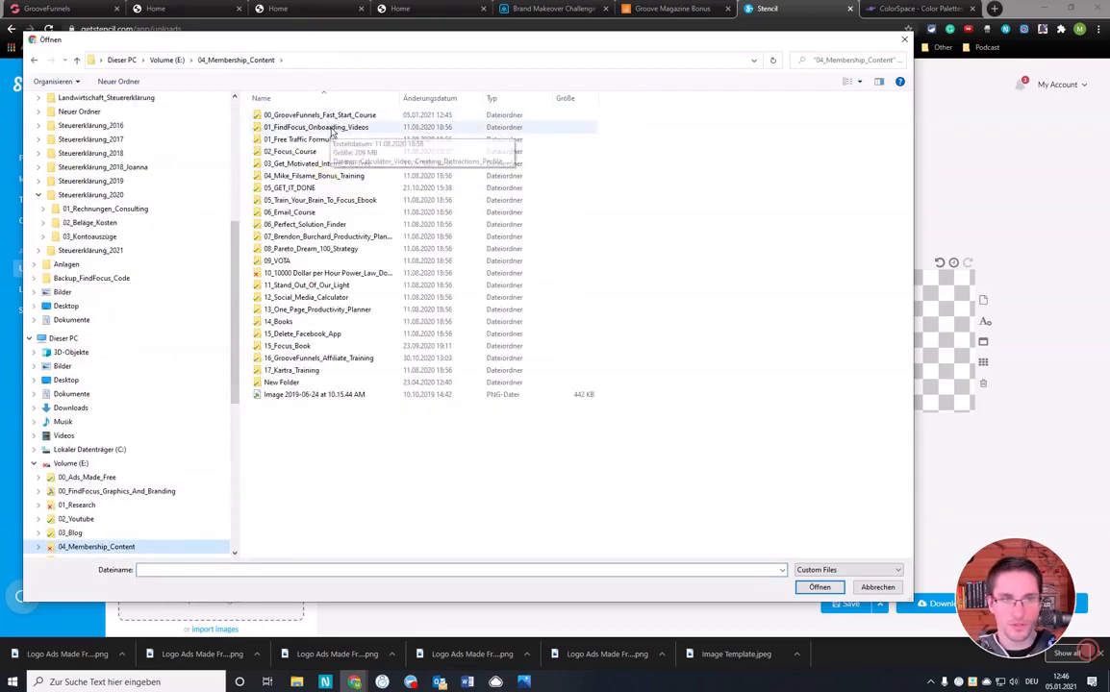
double_click(337, 115)
click(678, 130)
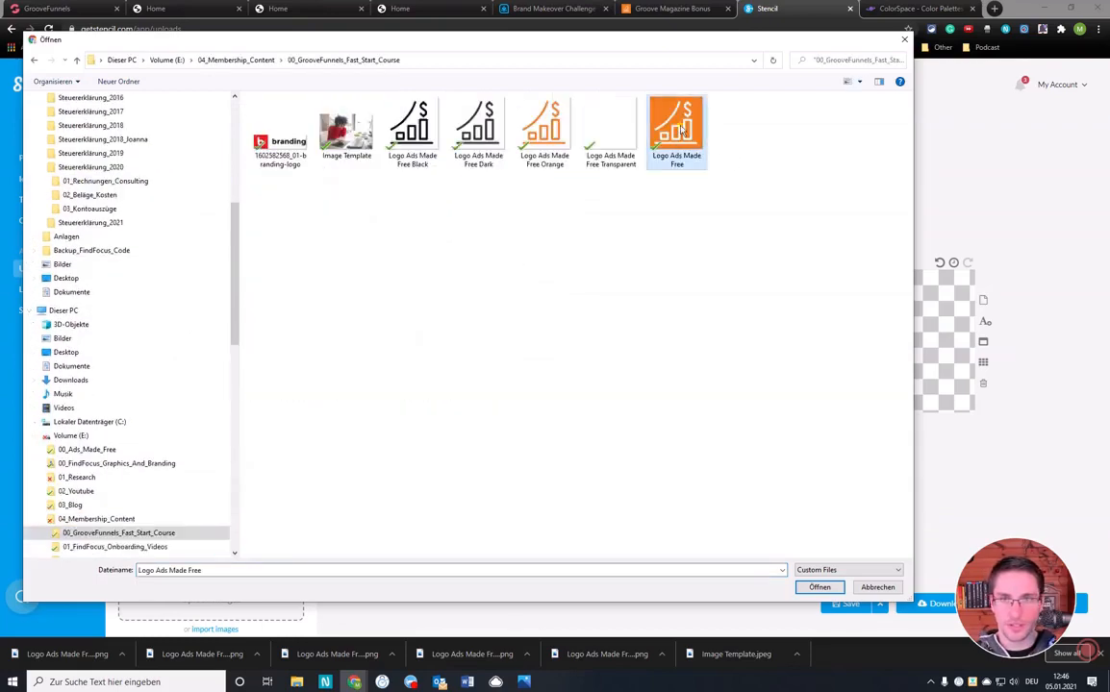
click(839, 590)
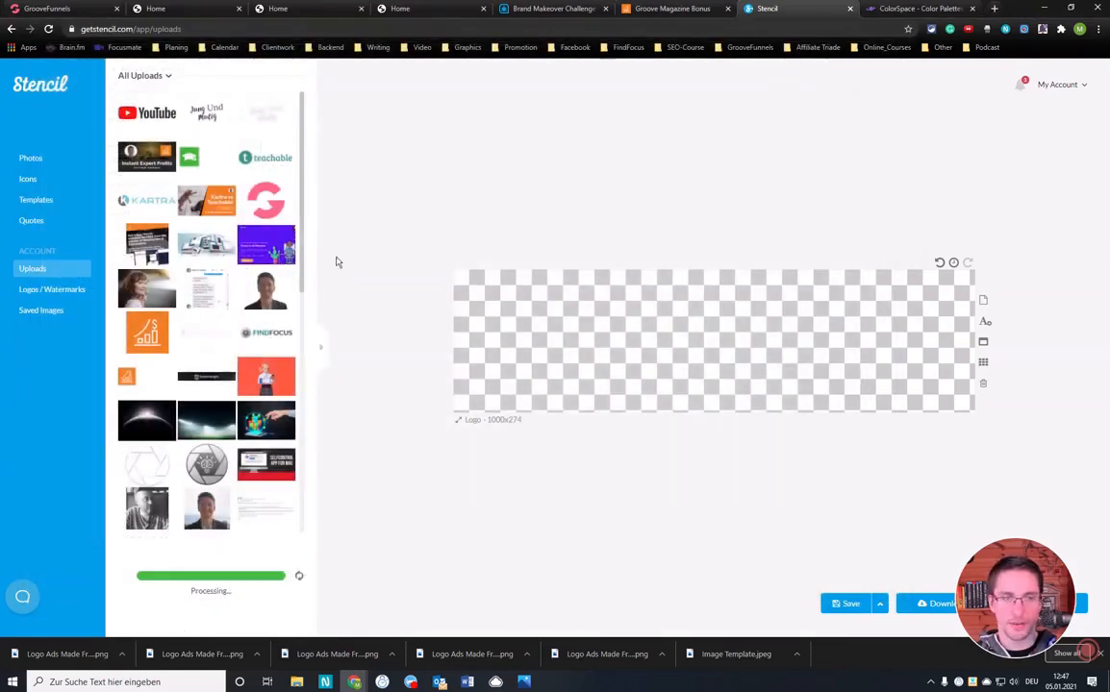
- Add the uploaded orange logo to the canvas, fit it with a small margin at the canvas's left end, and deselect it
mouse_move(248, 386)
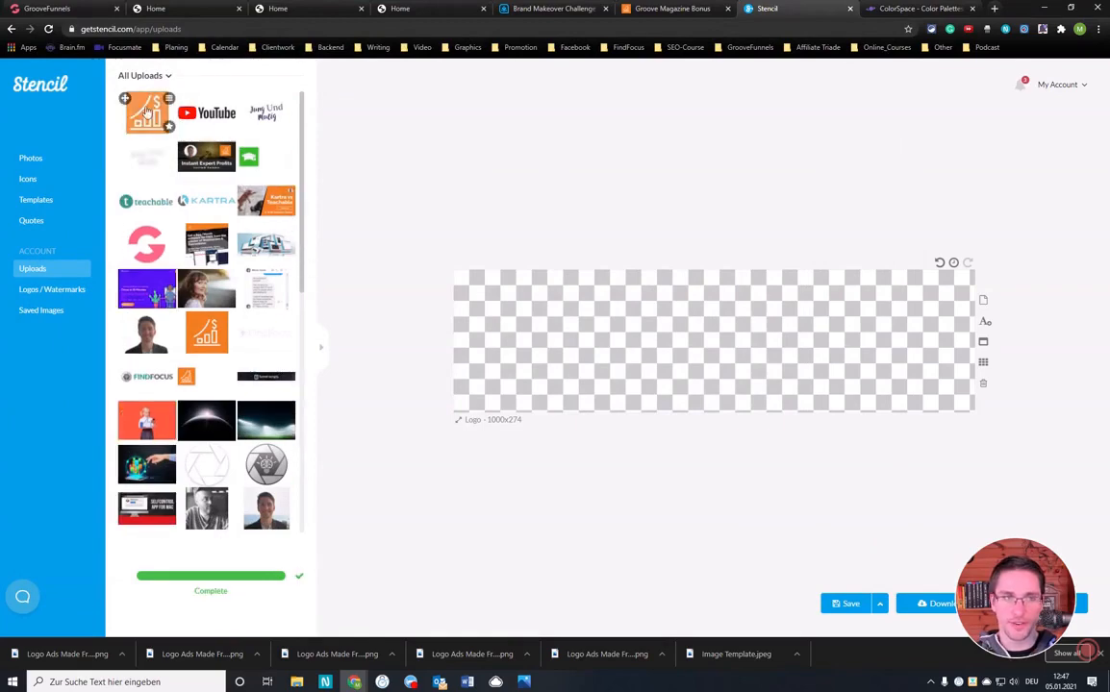
click(147, 113)
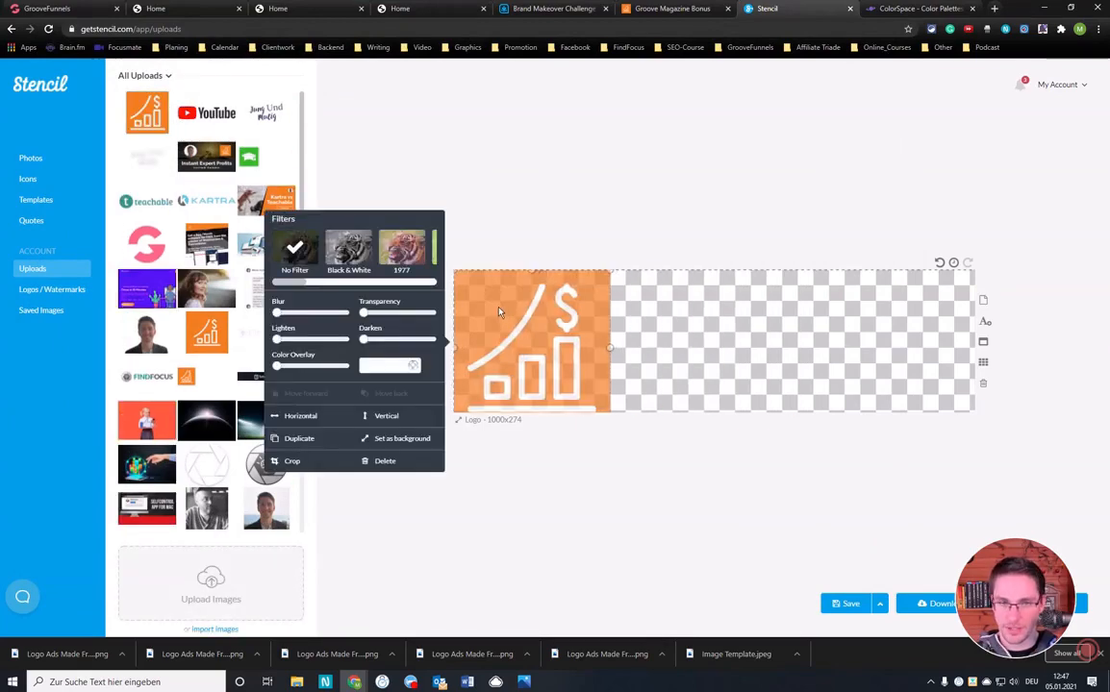
mouse_move(498, 311)
mouse_down()
mouse_move(529, 339)
mouse_move(513, 351)
mouse_move(507, 313)
mouse_move(489, 299)
mouse_up()
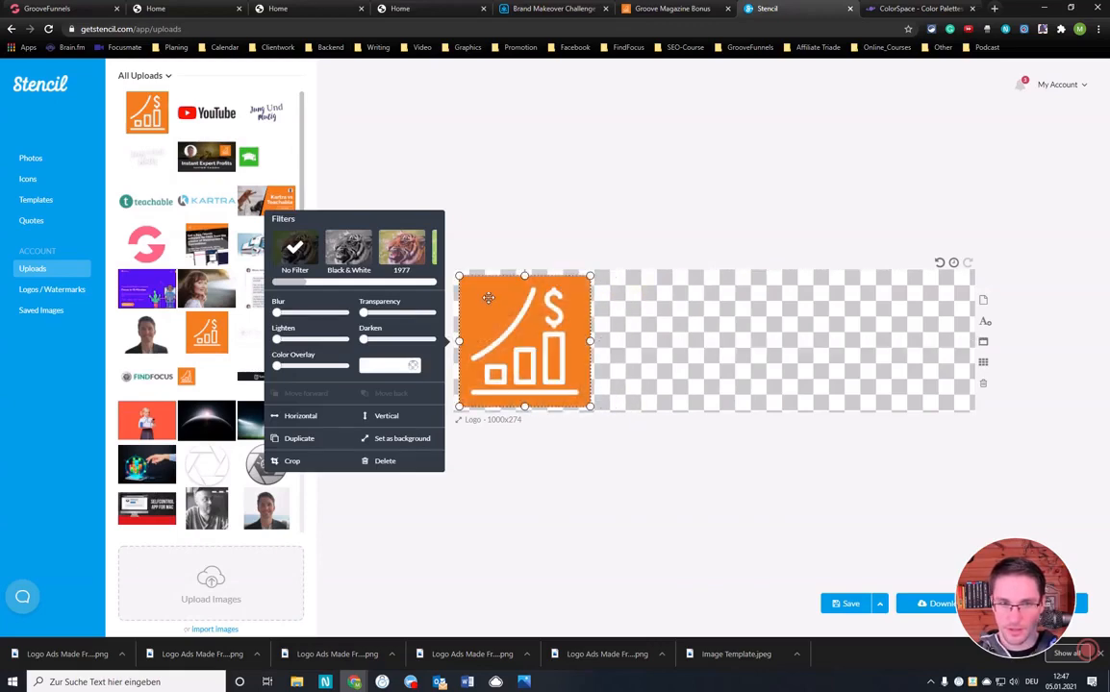
click(576, 184)
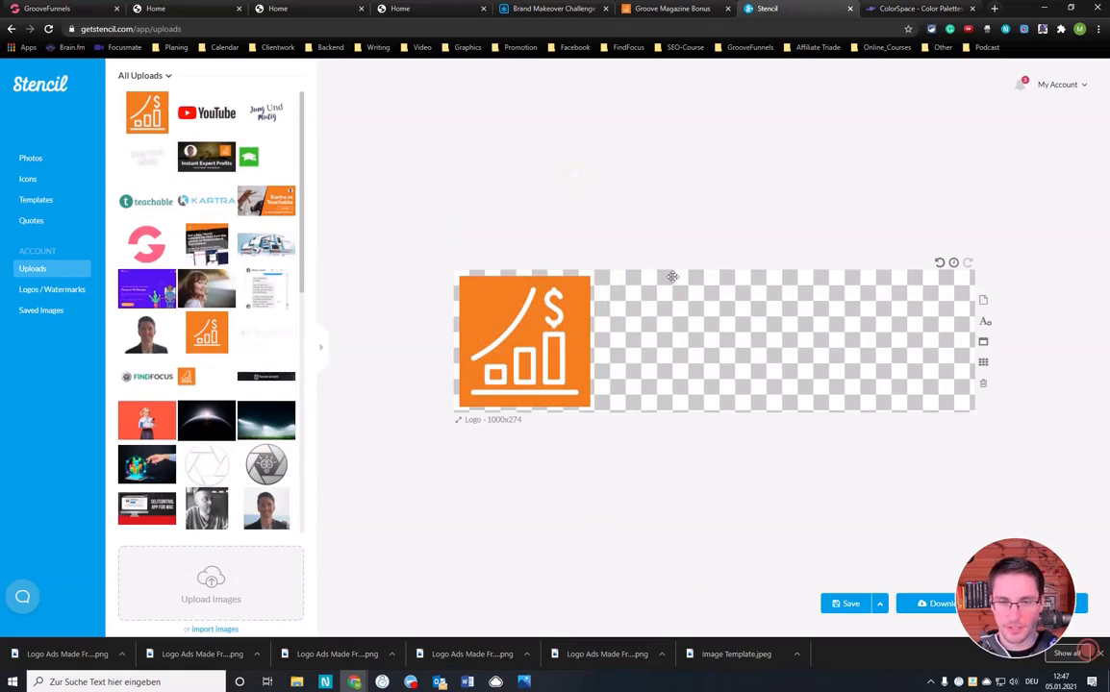
- Add a text element to the canvas beside the orange logo and set its font to Montserrat
click(984, 322)
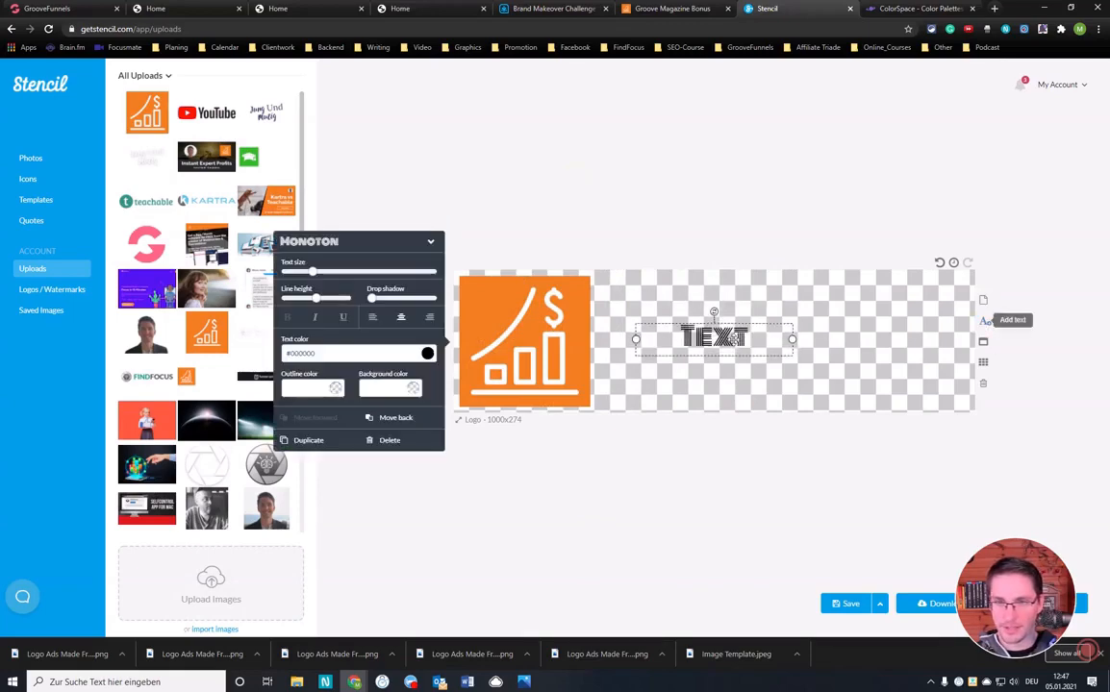
click(322, 242)
scroll(342, 353, down, 5)
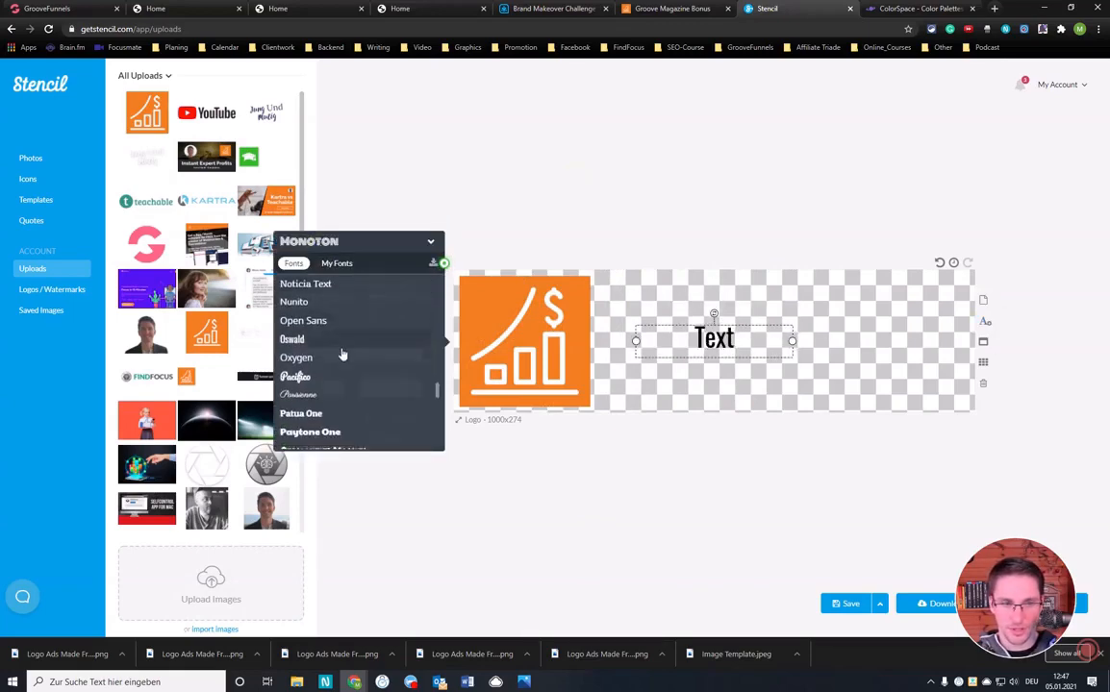
scroll(344, 349, down, 5)
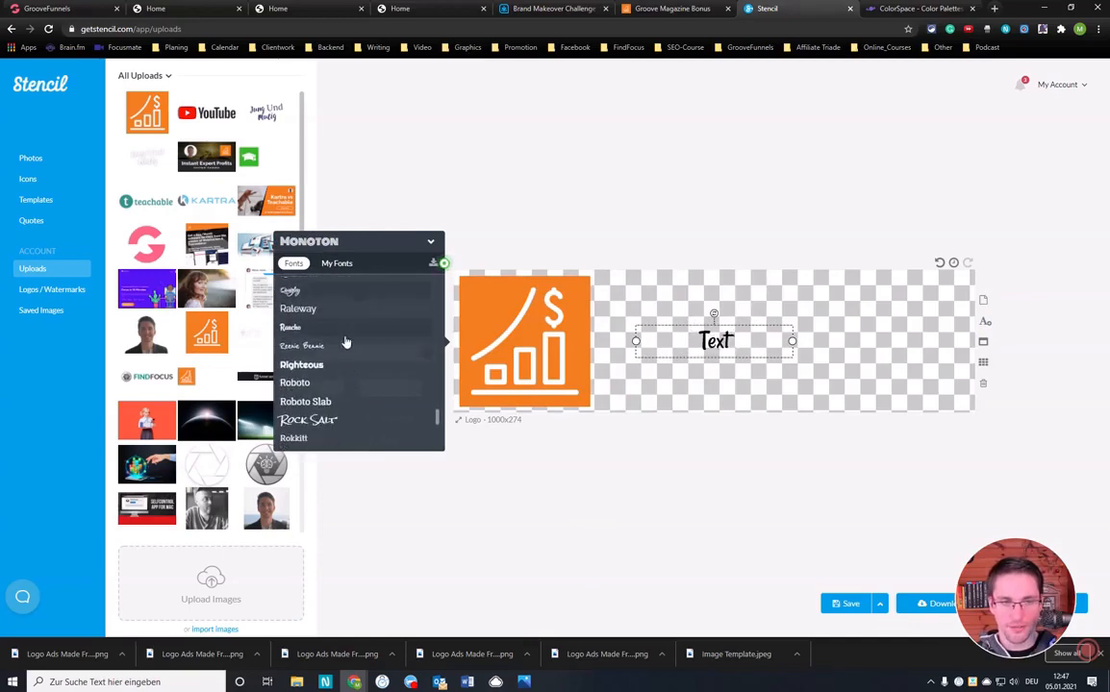
scroll(346, 340, down, 5)
scroll(348, 339, up, 5)
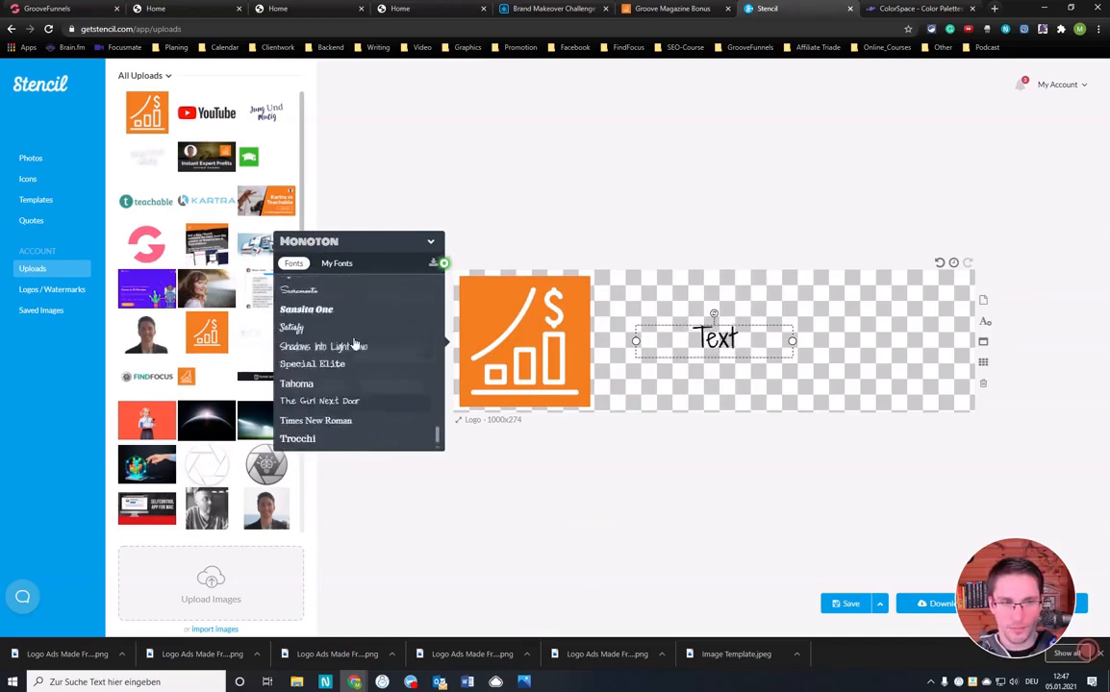
scroll(354, 336, up, 6)
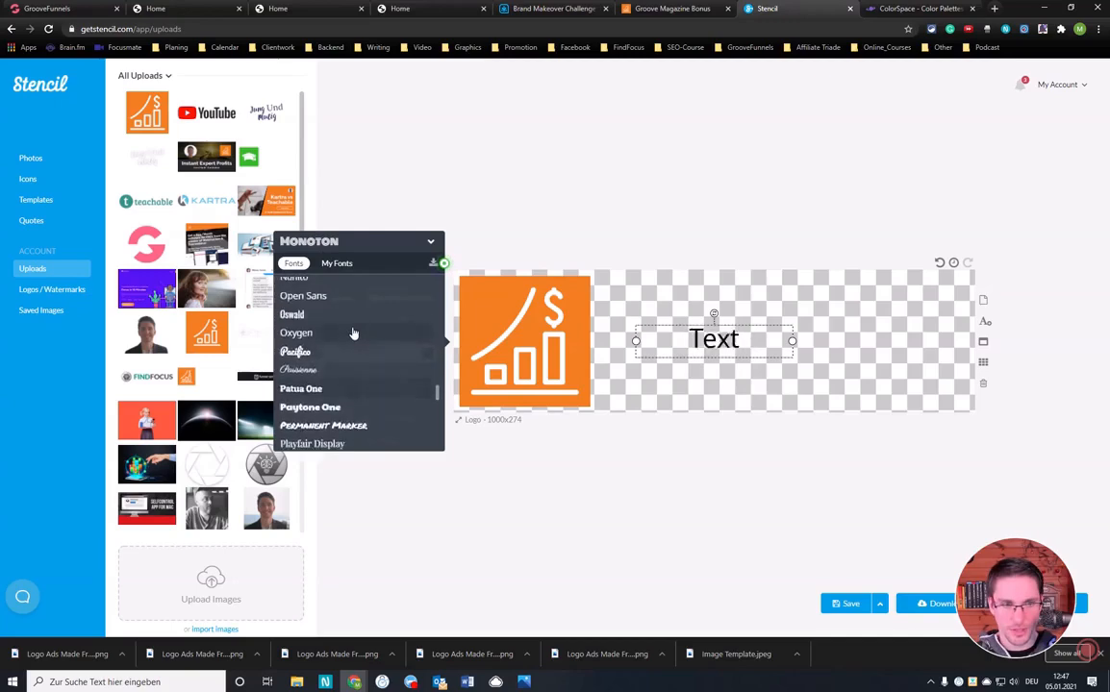
click(324, 336)
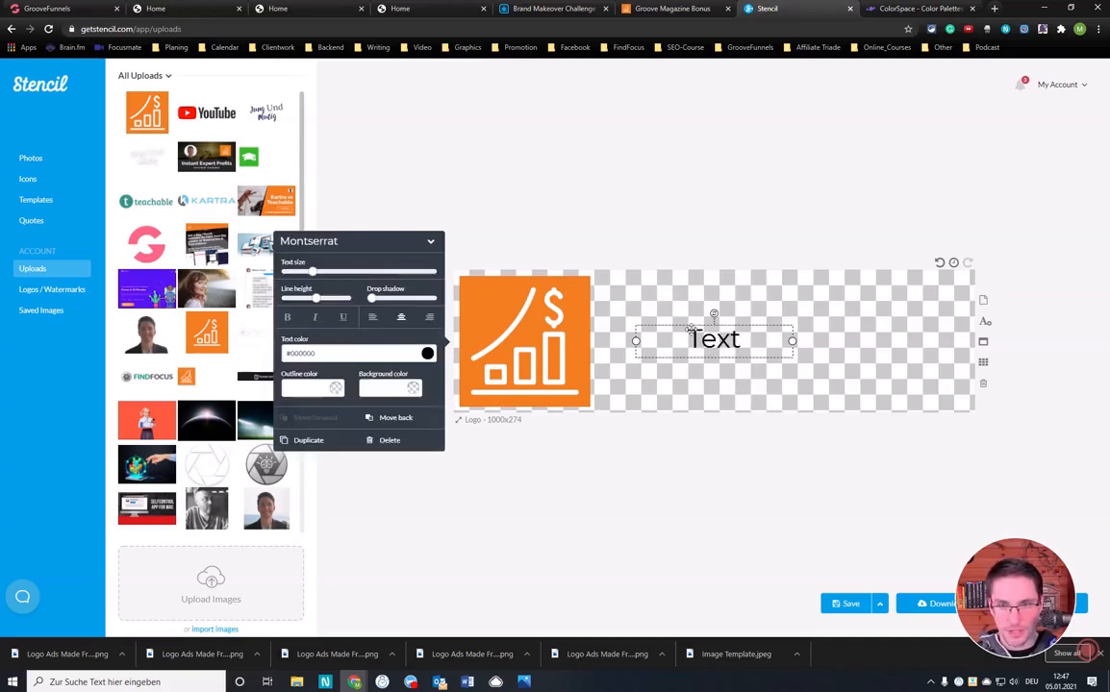
- Make the new text bold and replace its placeholder wording with "Ads Made Free"
drag(744, 340, 673, 342)
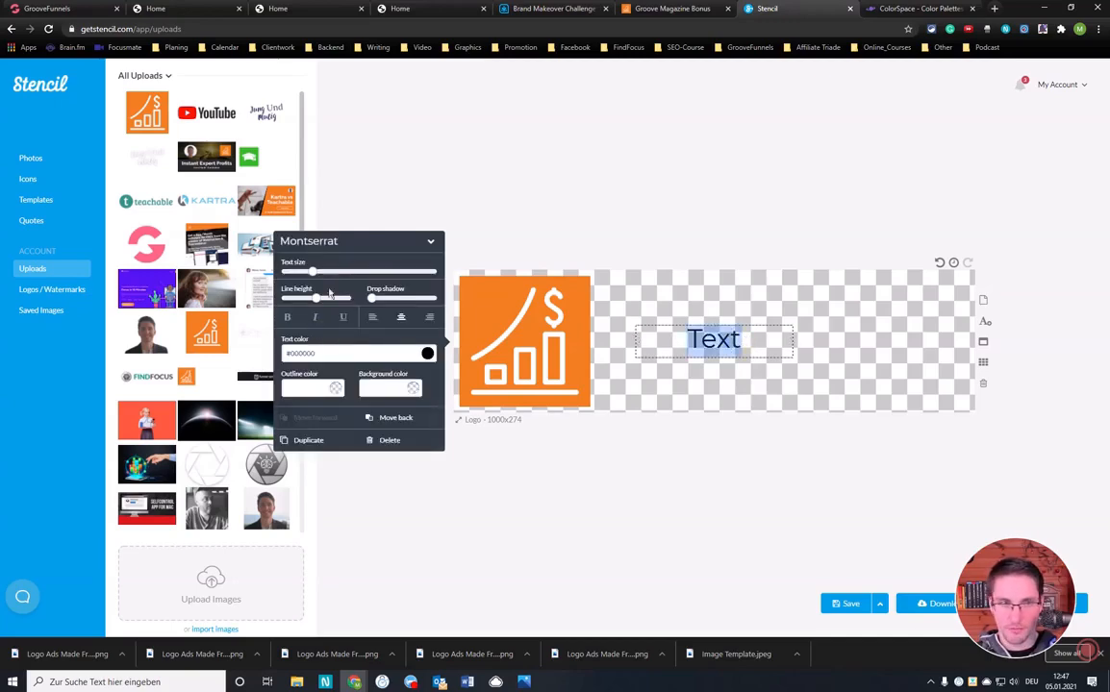
click(289, 317)
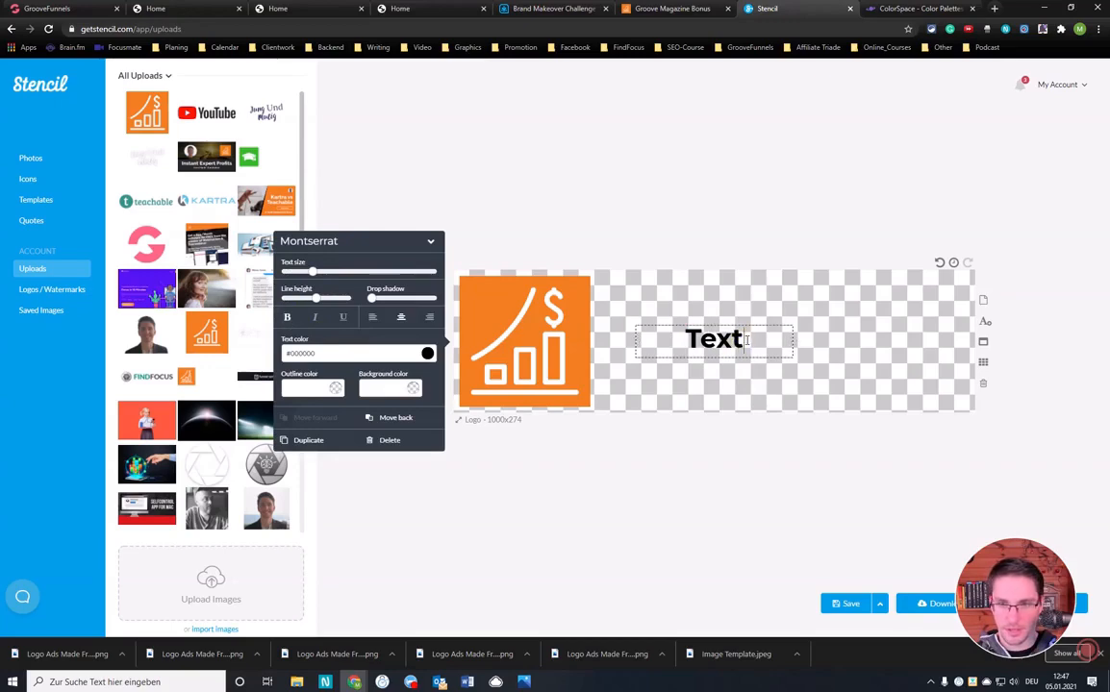
drag(739, 341, 671, 337)
text(Ad)
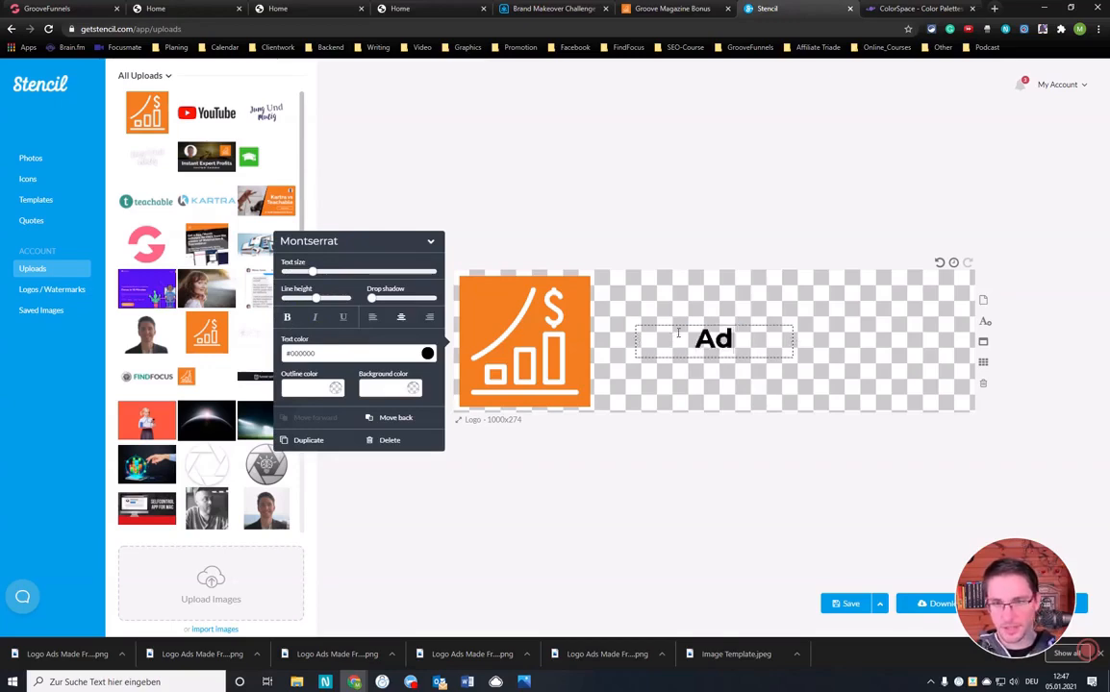
text(s Made Free)
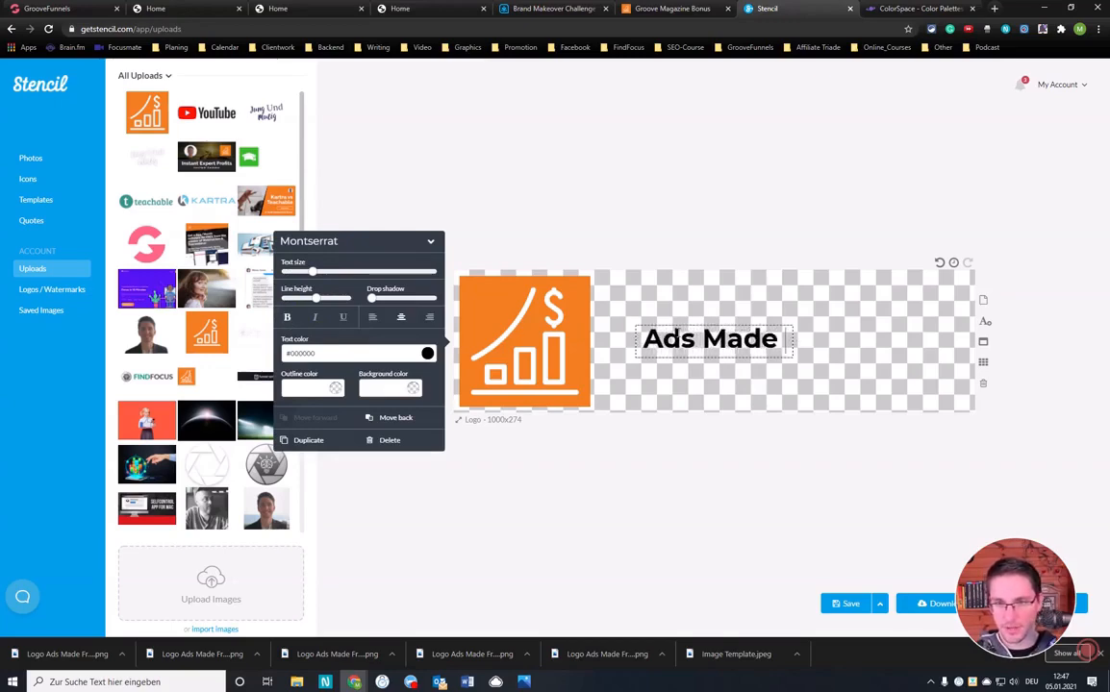
click(787, 209)
- Enlarge the text to fill two lines beside the orange logo and change the word "Free" to "FREE"
click(723, 341)
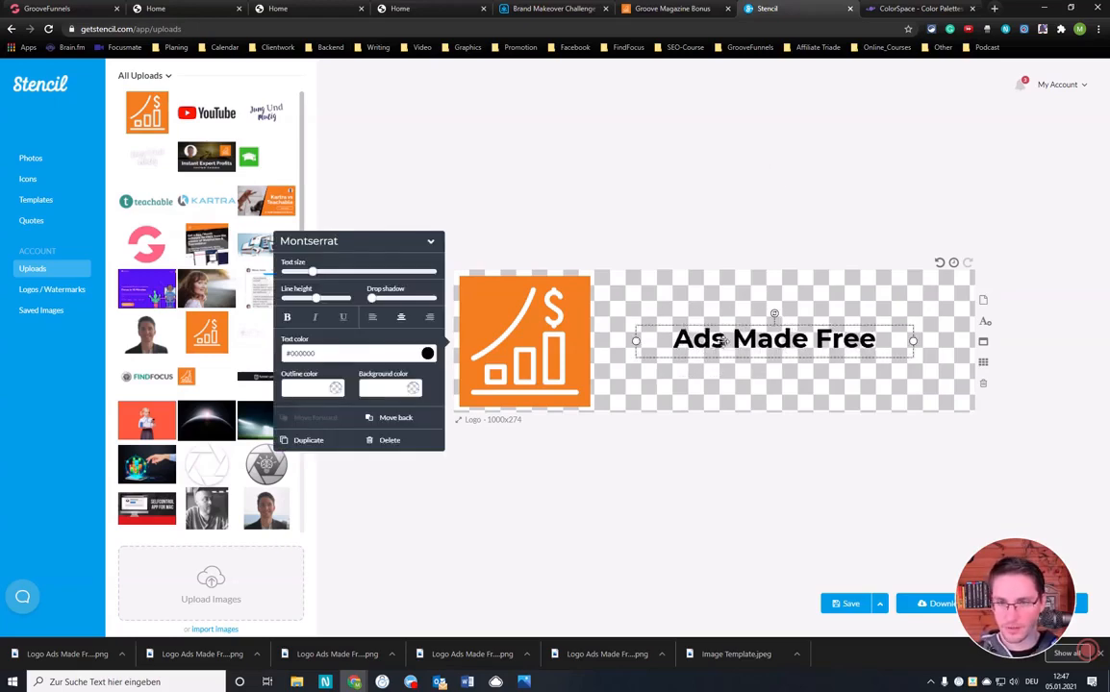
drag(312, 274, 337, 272)
drag(636, 340, 570, 341)
drag(788, 364, 747, 368)
click(817, 367)
text(REE)
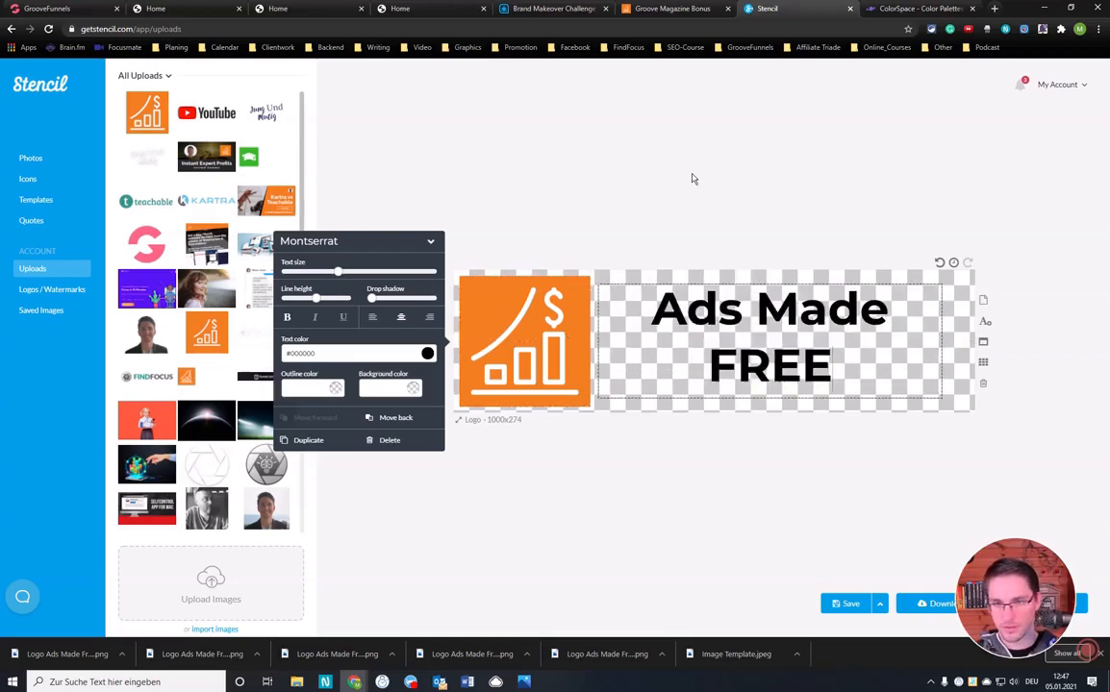
click(801, 158)
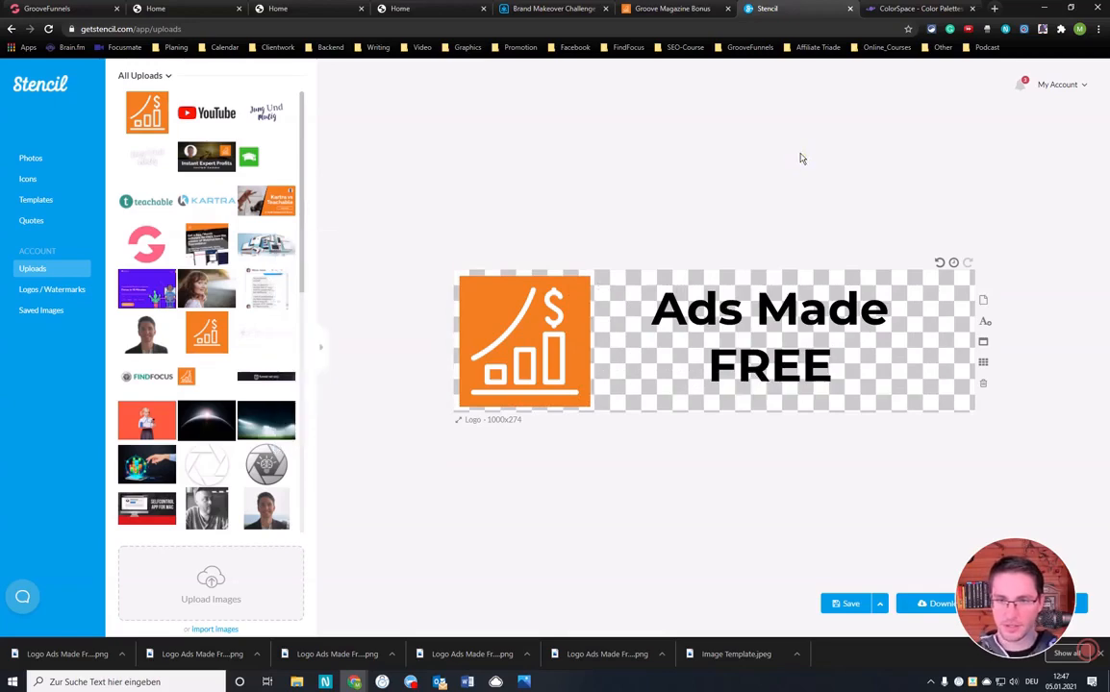
- Enlarge the "Ads Made FREE" text slightly more and nudge it to align vertically with the orange logo
click(780, 325)
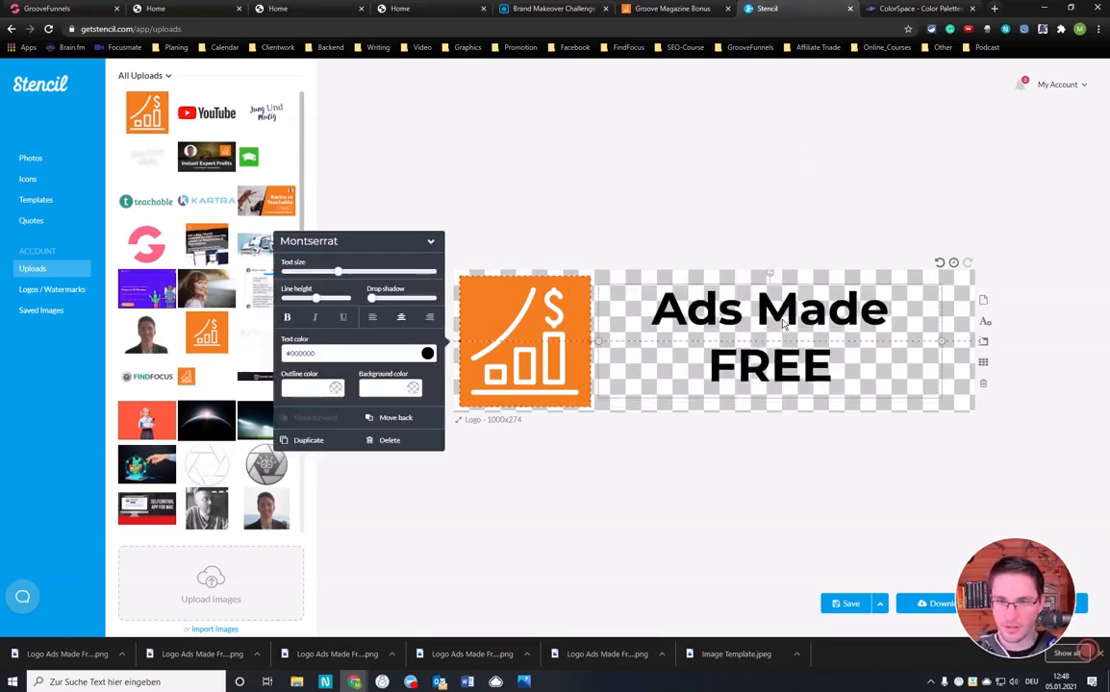
click(788, 196)
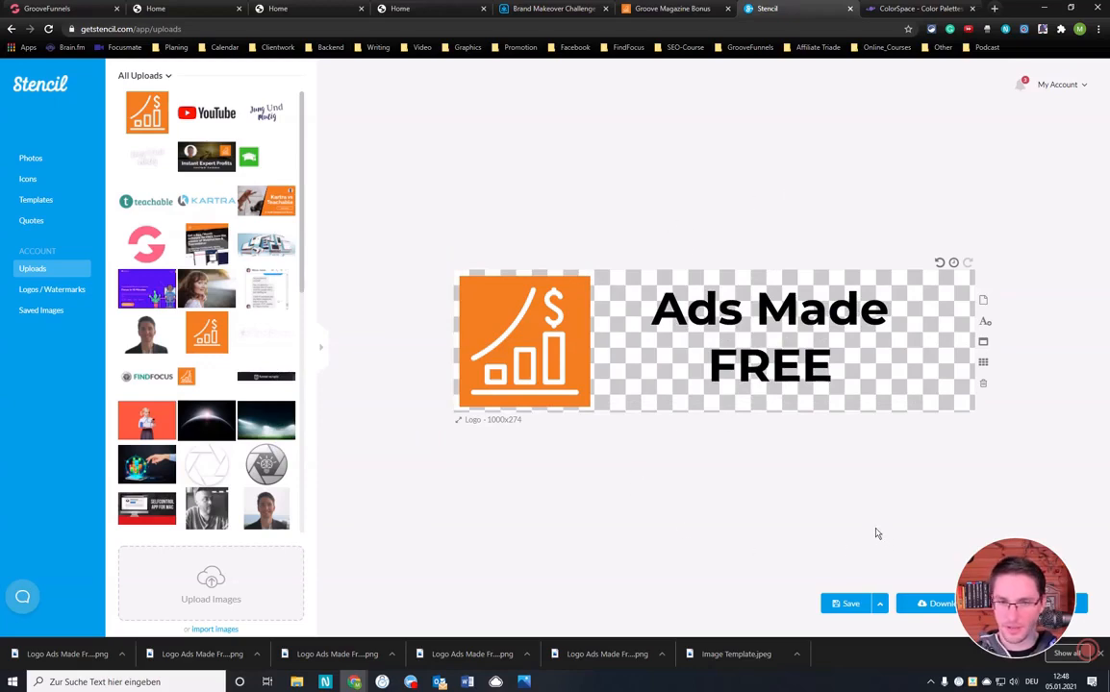
click(782, 353)
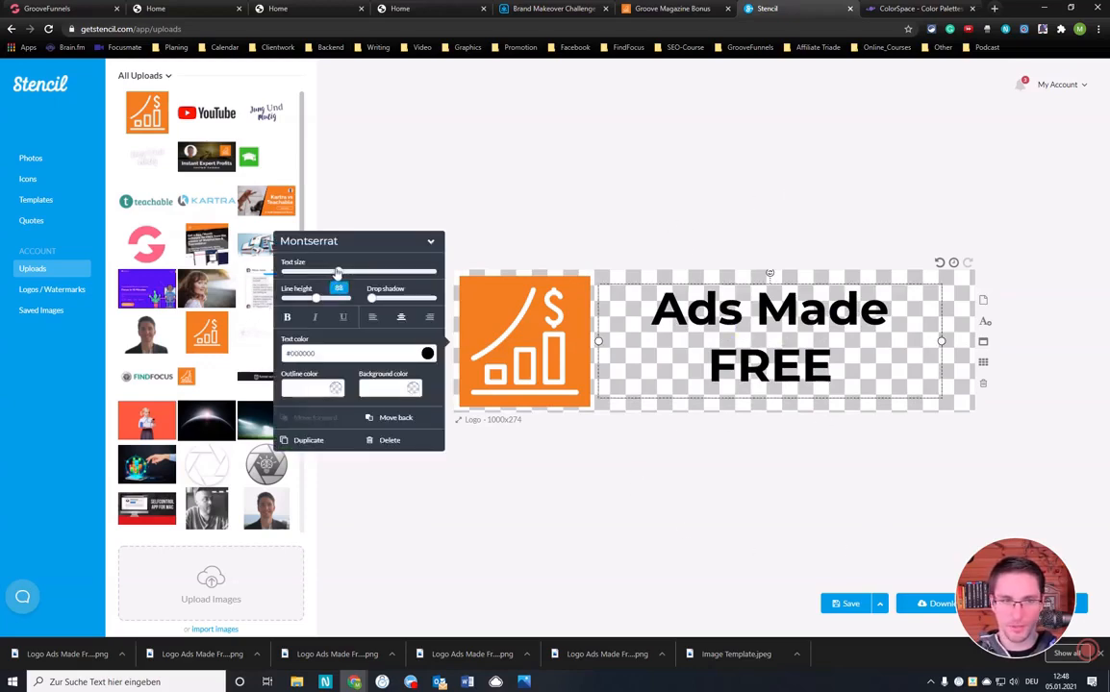
drag(338, 275, 345, 277)
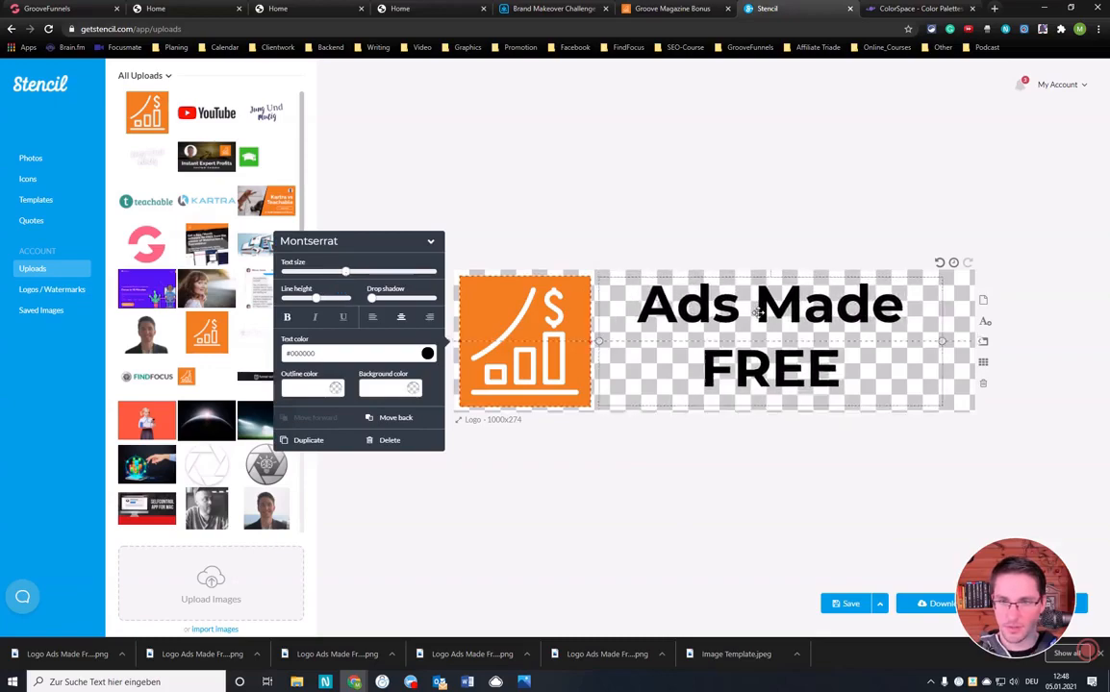
drag(760, 323, 760, 320)
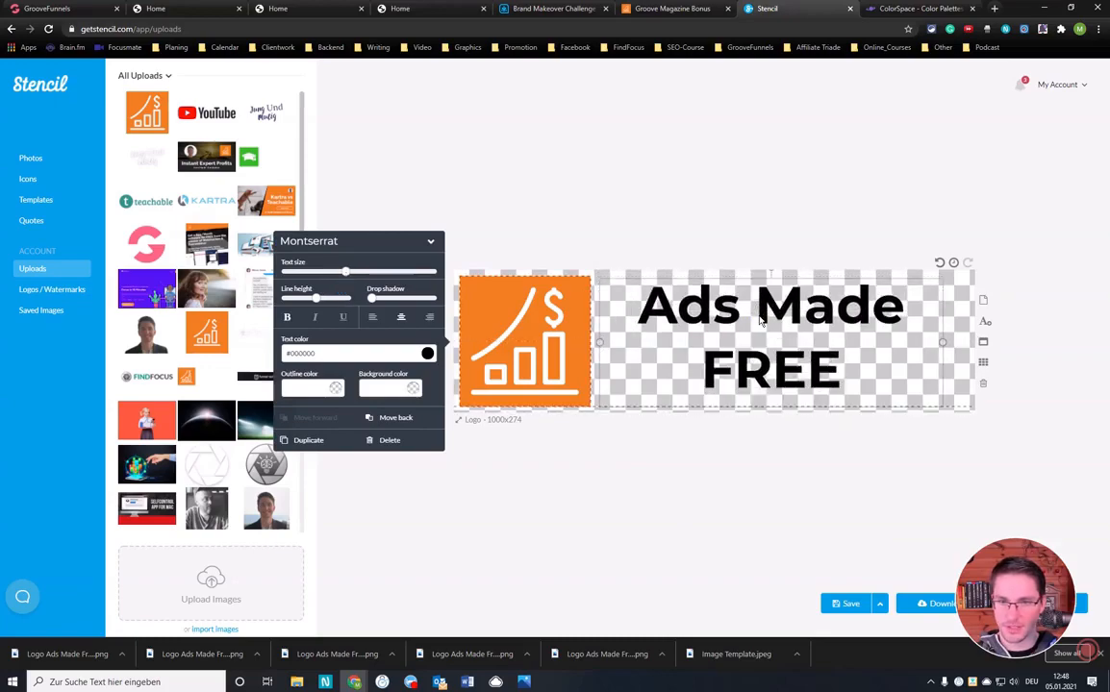
click(761, 216)
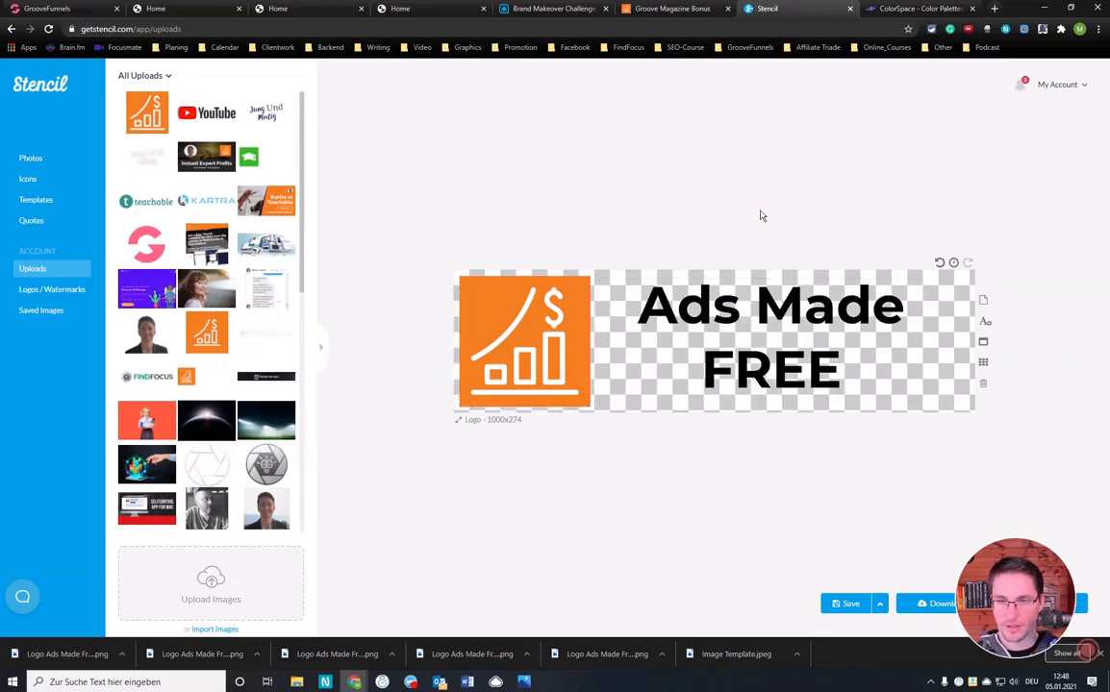
- Download the design as a 1000 x 274 PNG named "Logo Ads Made Free Black Wide" in 00_GrooveFunnels_Fast_Start_Course
click(925, 603)
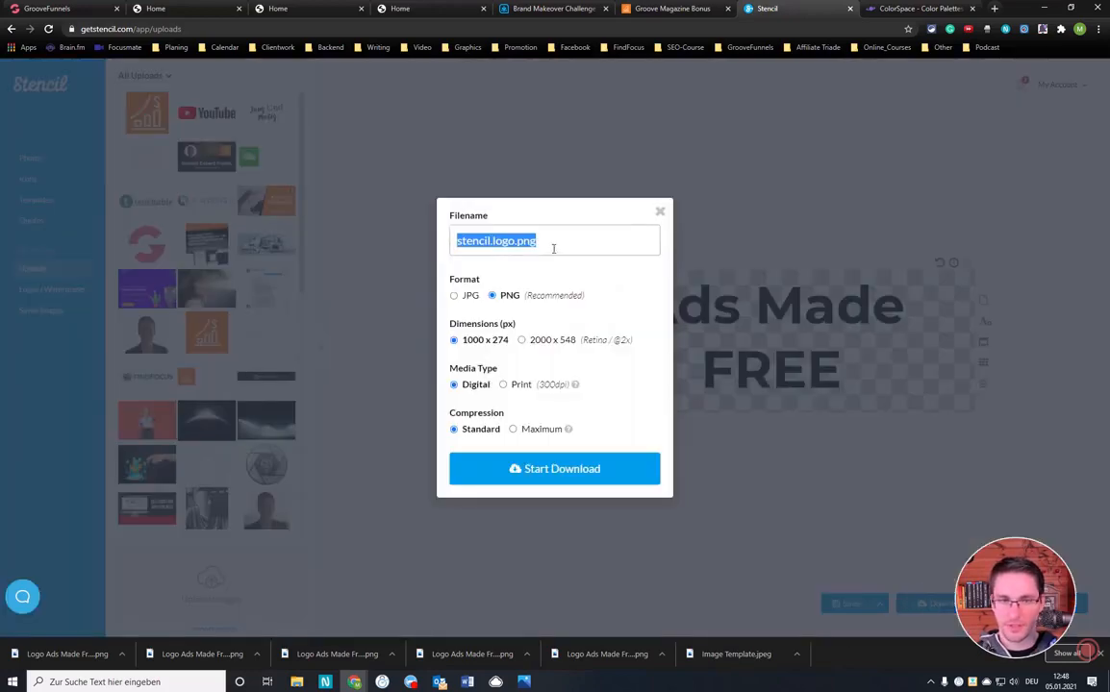
click(550, 468)
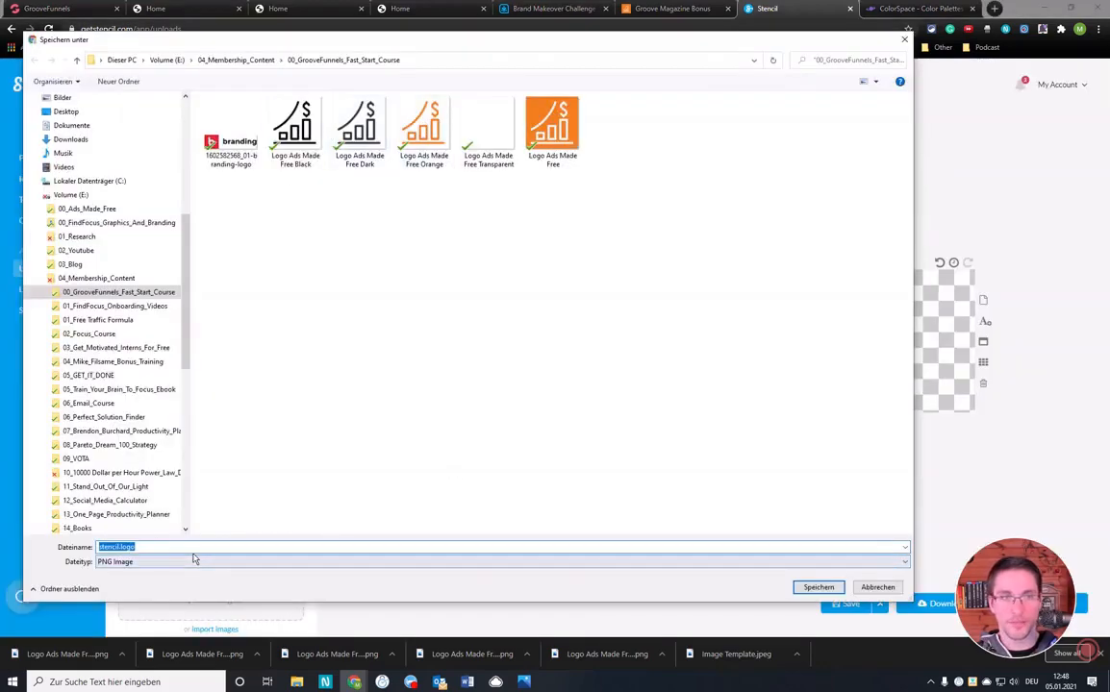
click(560, 157)
click(193, 545)
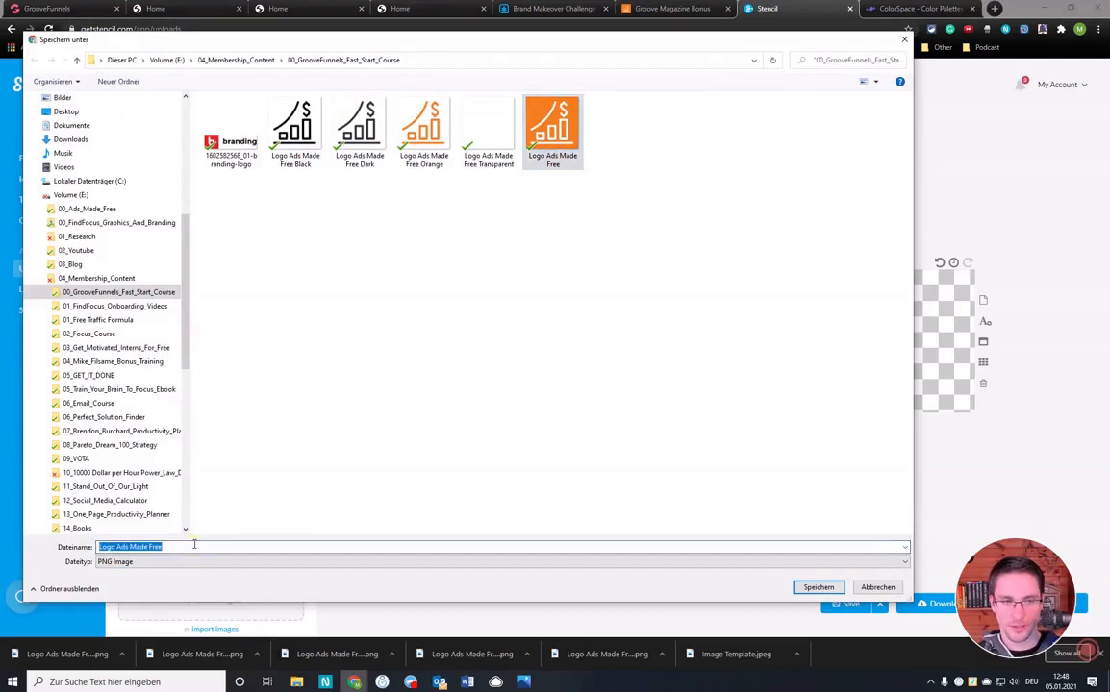
click(180, 546)
text(B)
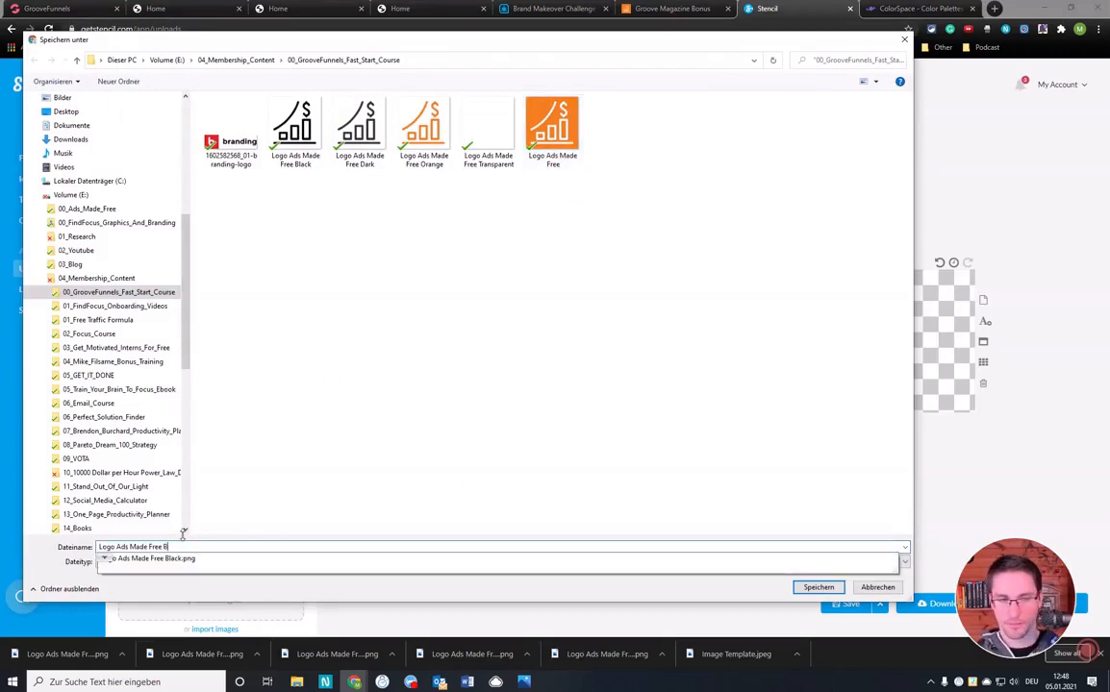
text(lack)
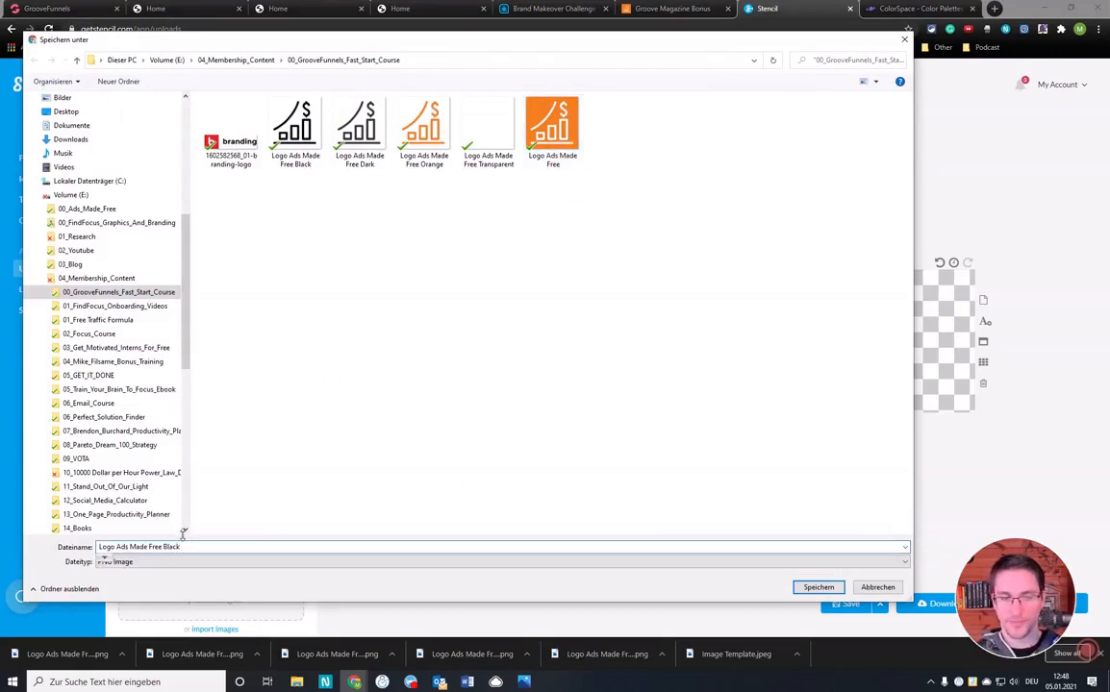
text( Wide)
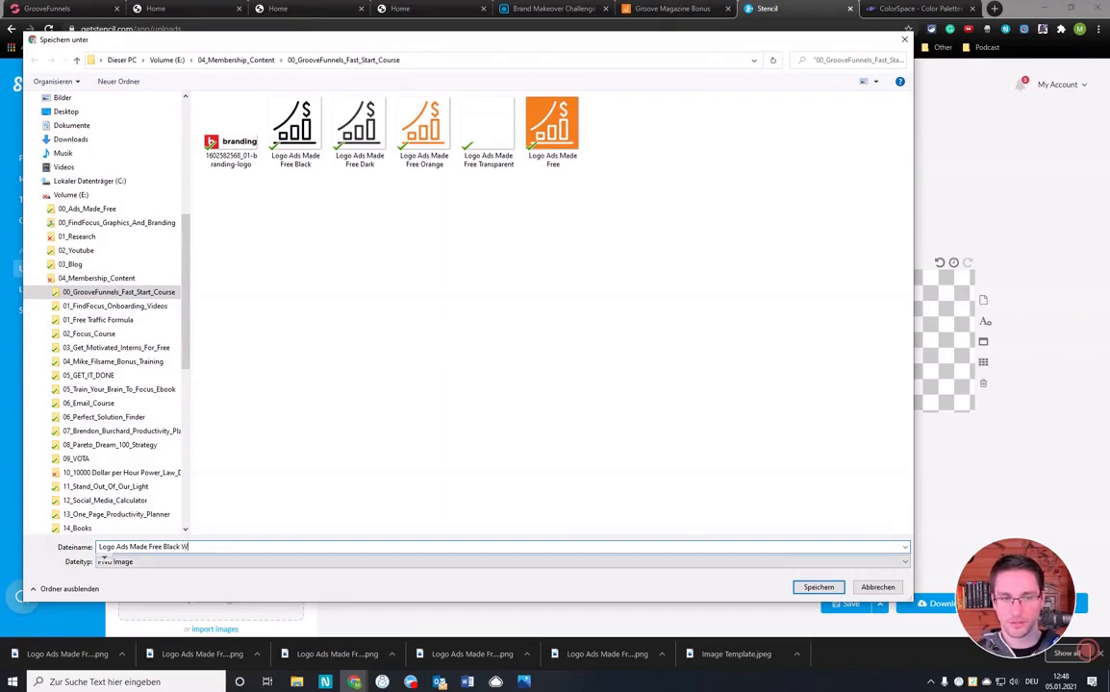
click(818, 588)
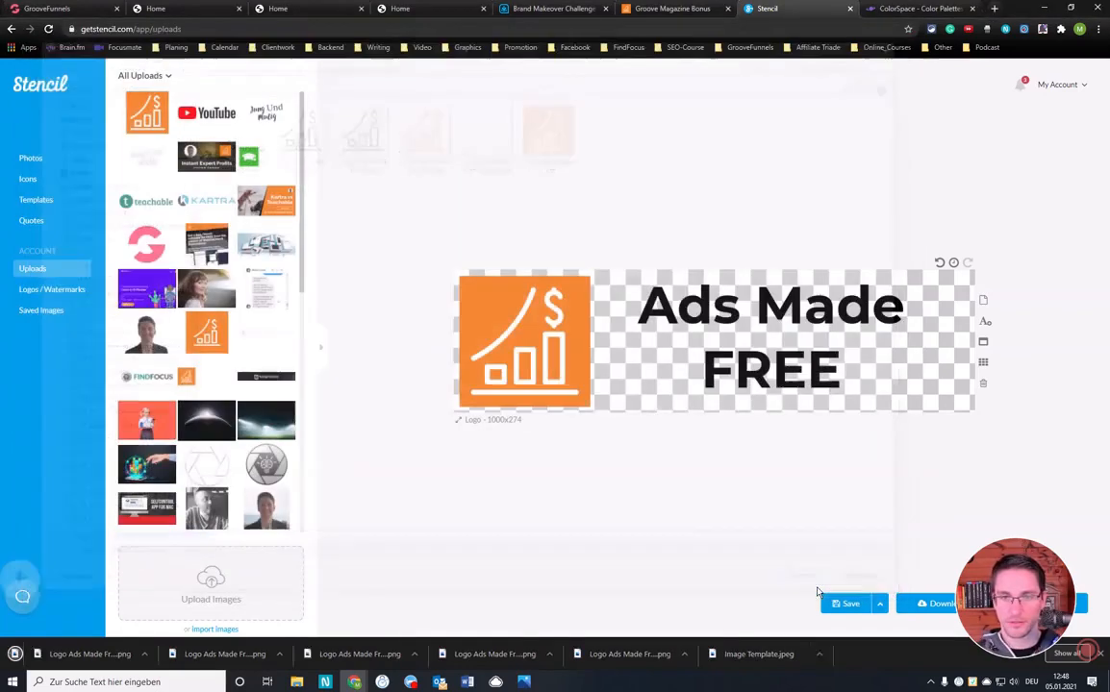
click(762, 320)
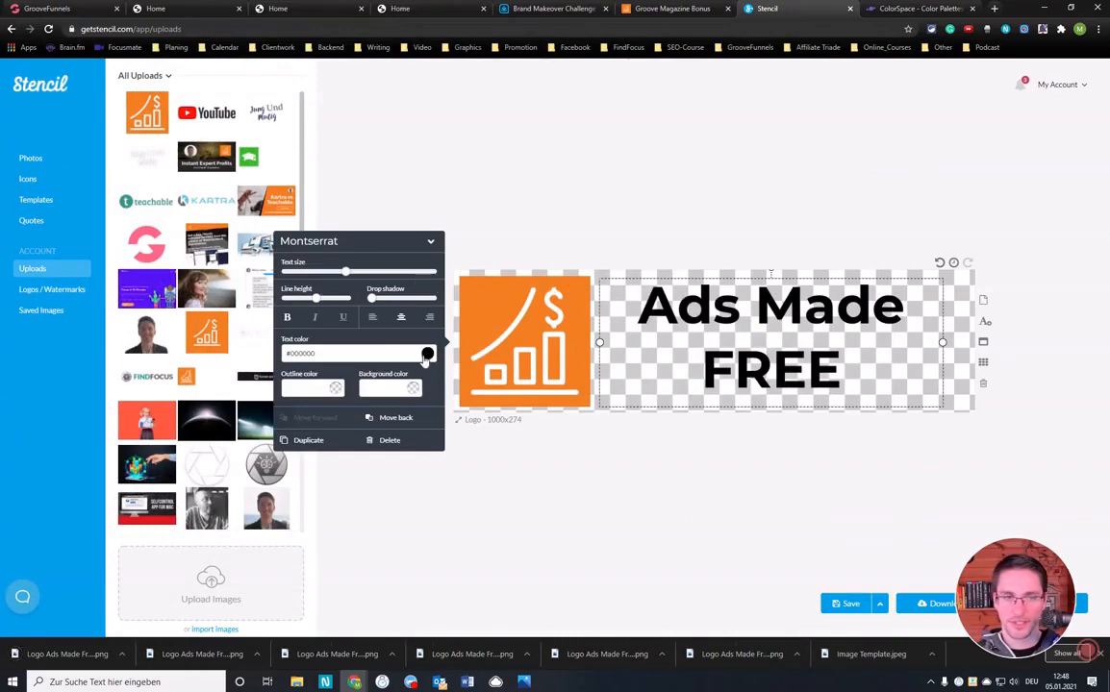
click(425, 356)
click(738, 325)
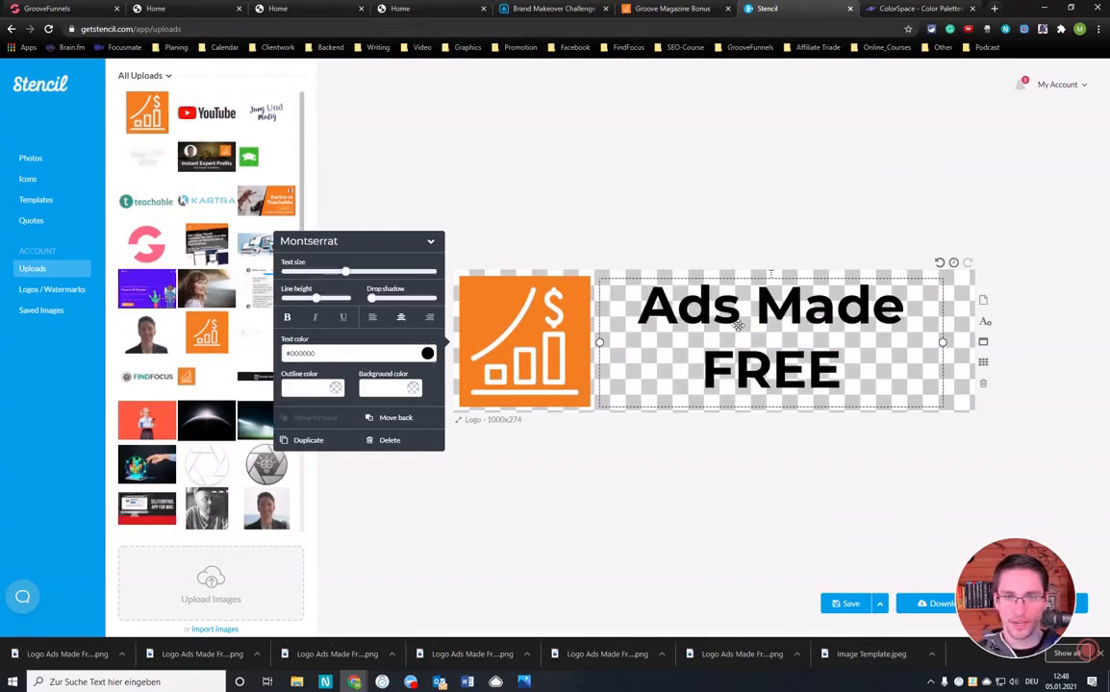
click(741, 329)
click(672, 185)
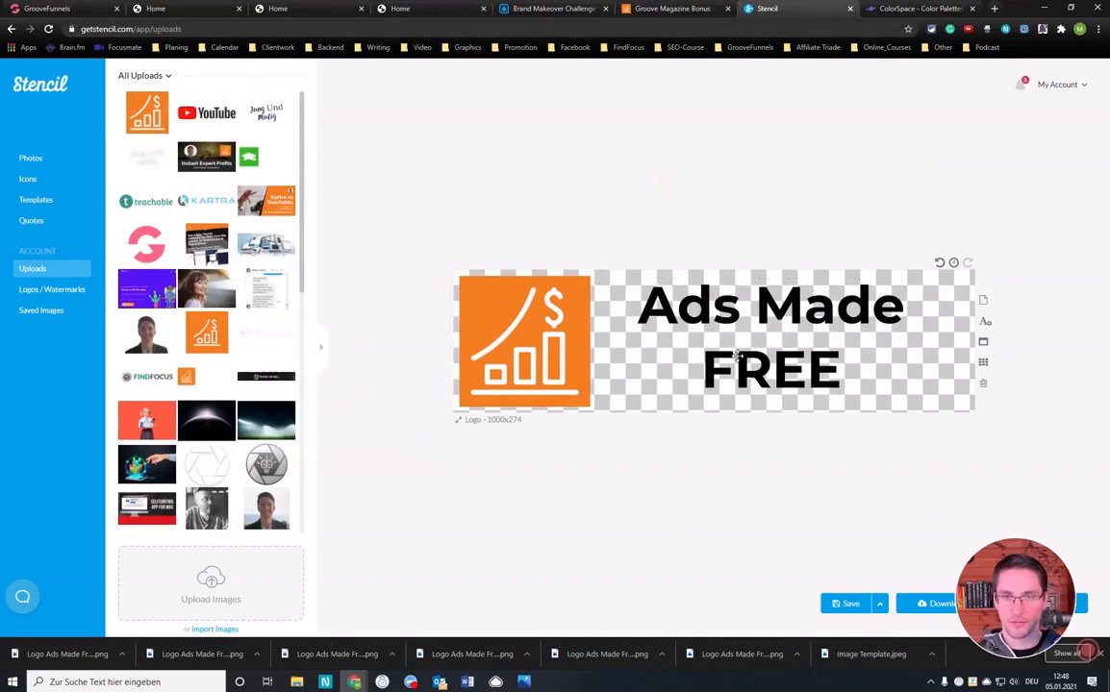
- Set the "Ads Made FREE" text color to white, #ffffff, and store that color in the saved swatches
click(719, 316)
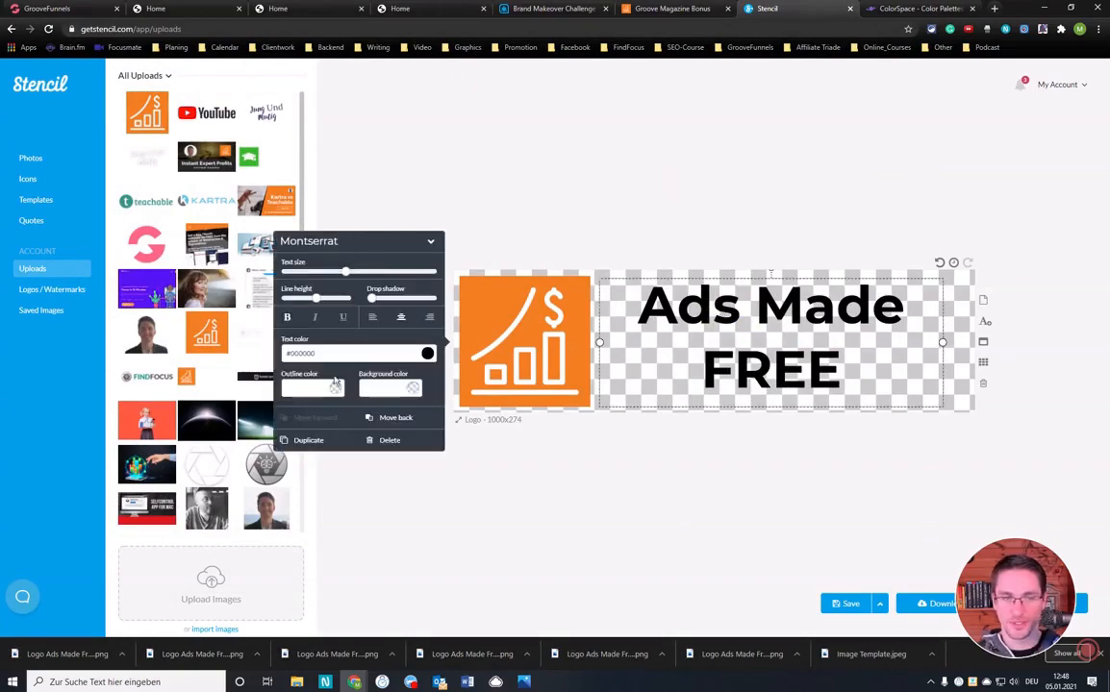
click(428, 354)
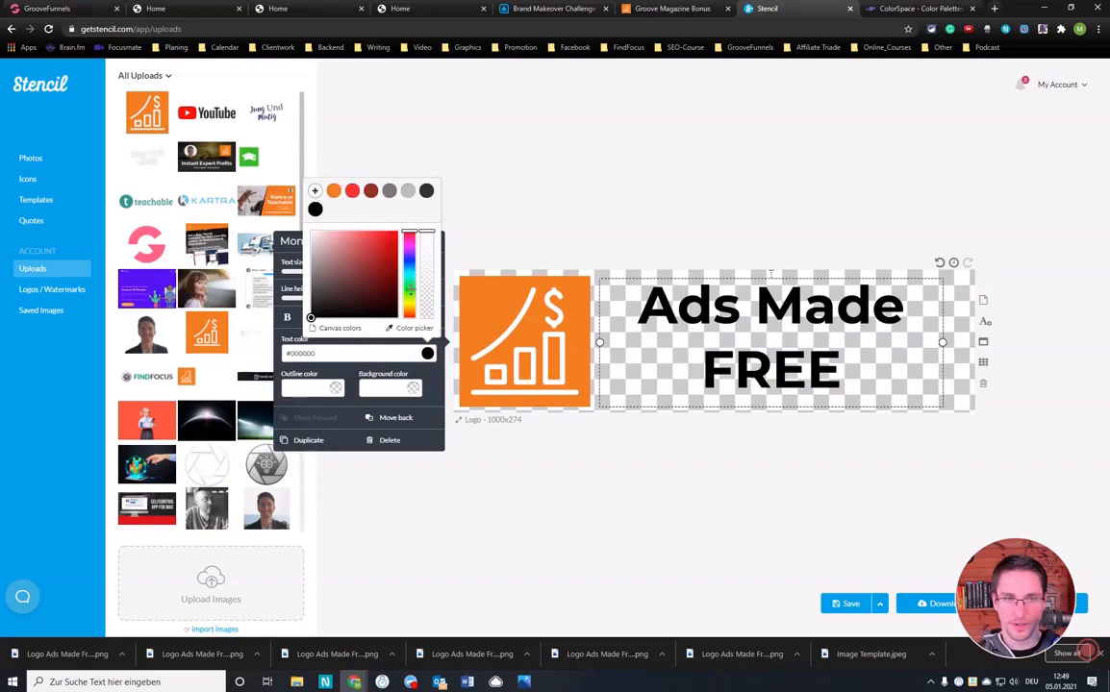
drag(325, 356, 287, 354)
text(ffffff)
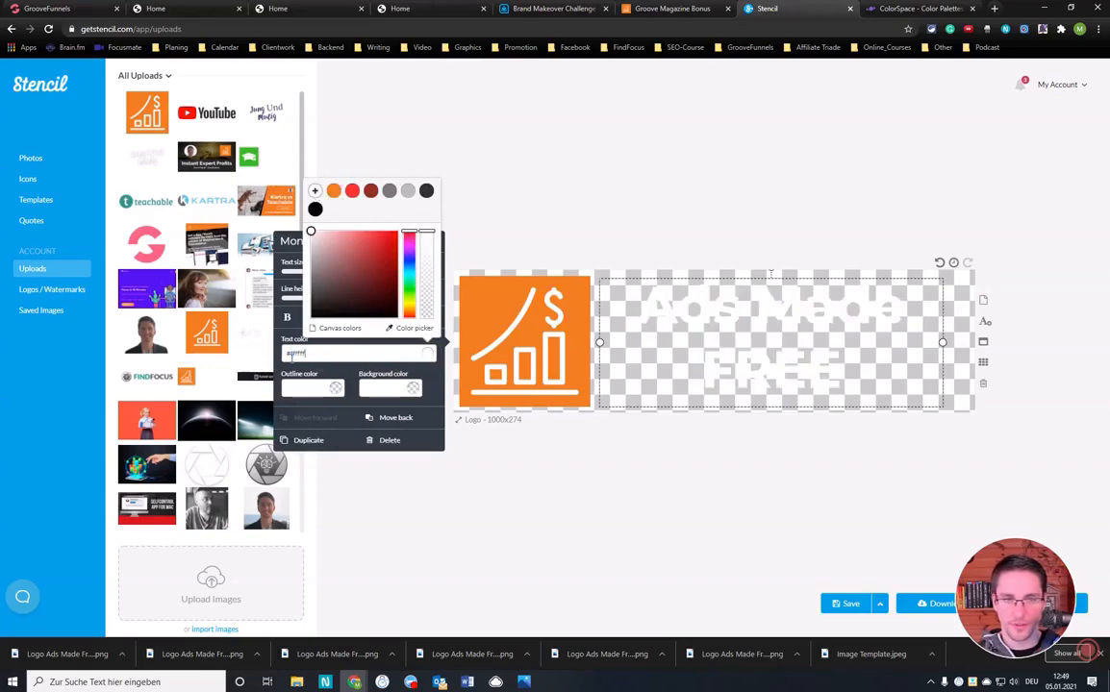
click(315, 191)
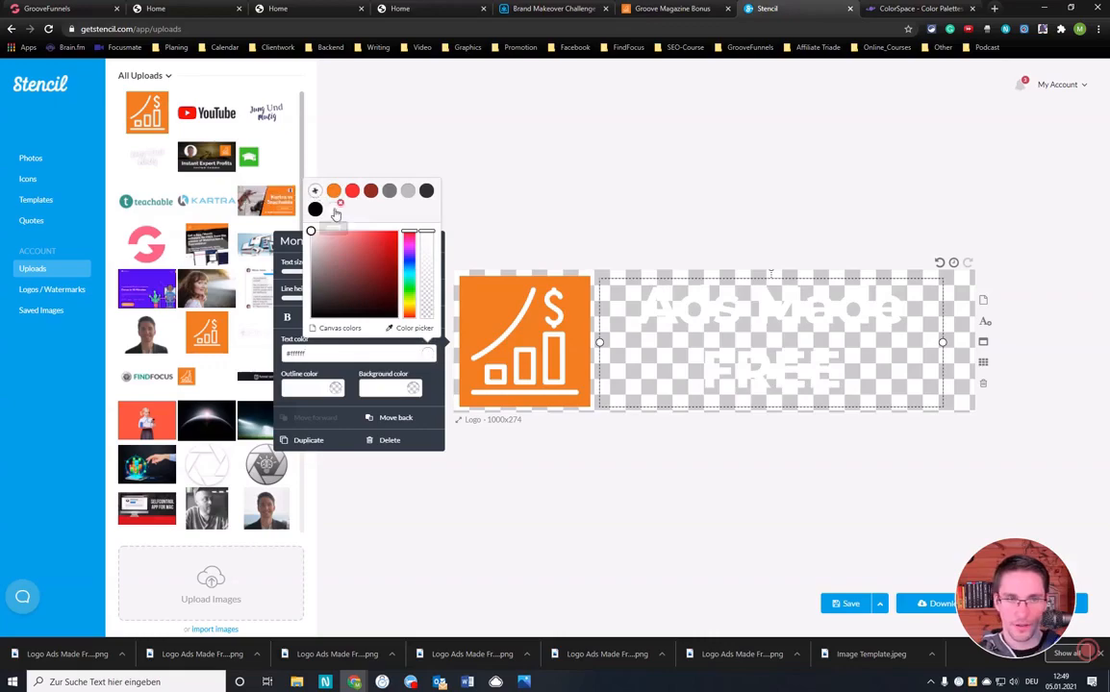
click(759, 231)
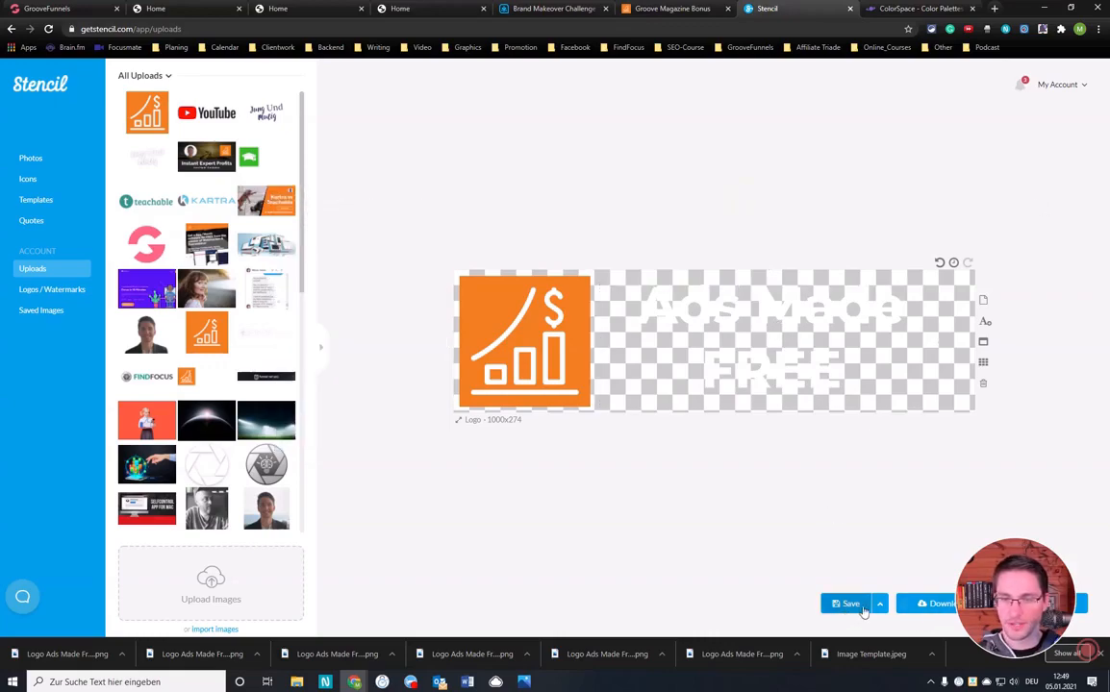
- Download the white-text design as a 1000 x 274 PNG named "Logo Ads Made Free White Wide" in the same folder
click(926, 606)
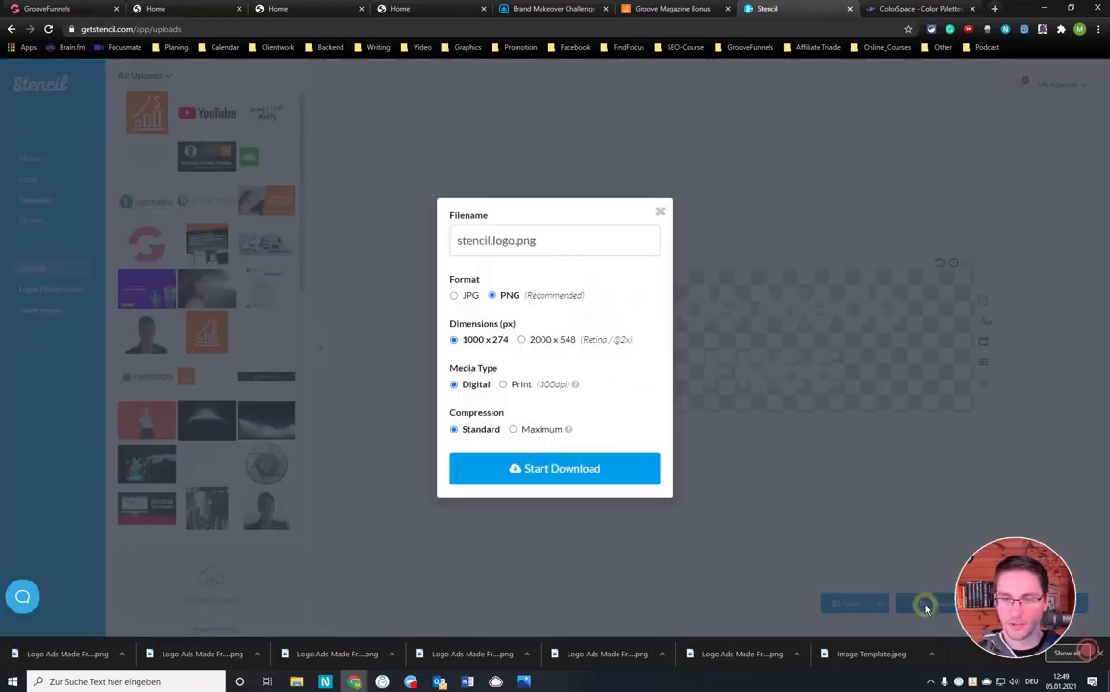
click(565, 470)
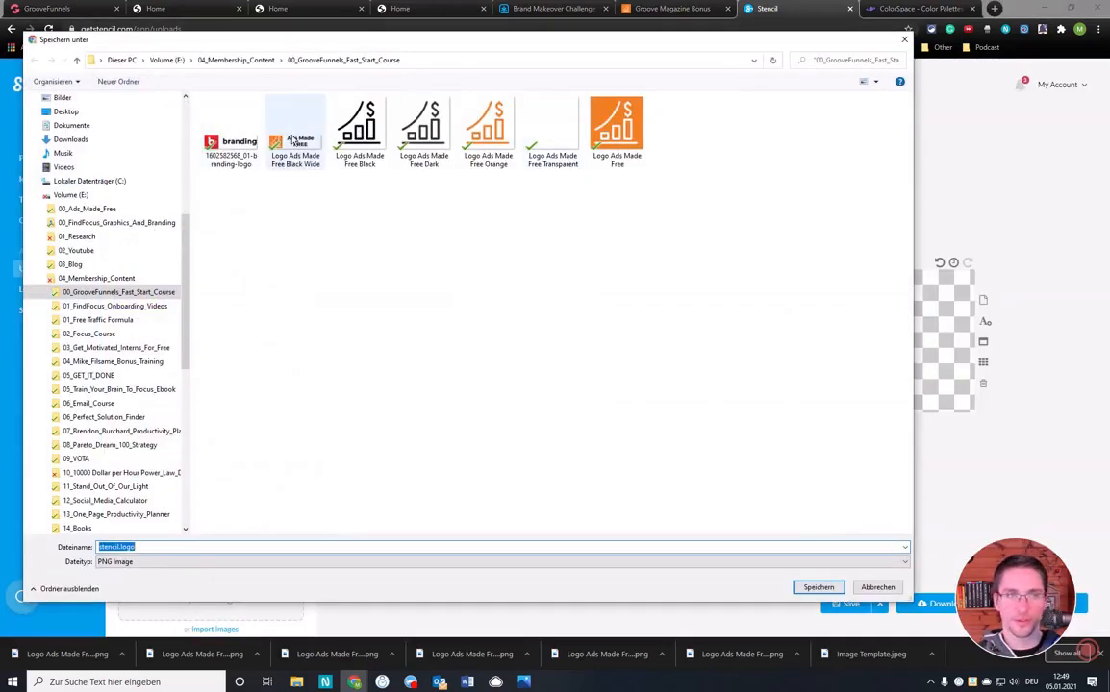
click(292, 141)
click(166, 546)
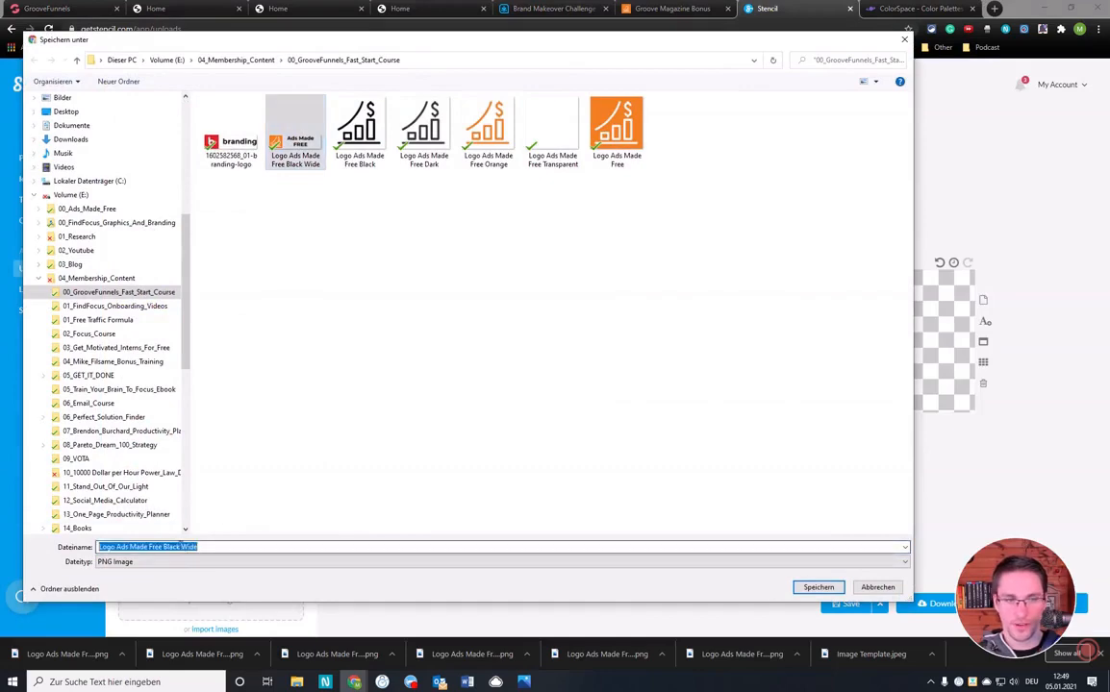
click(166, 546)
drag(162, 546, 183, 546)
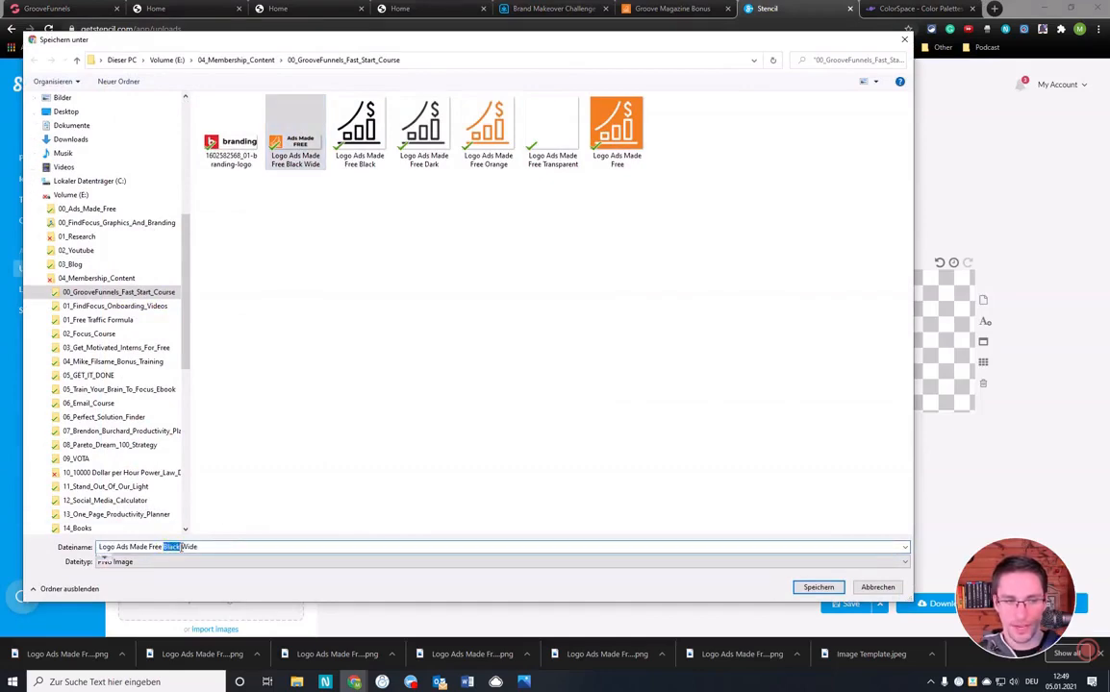
text(White)
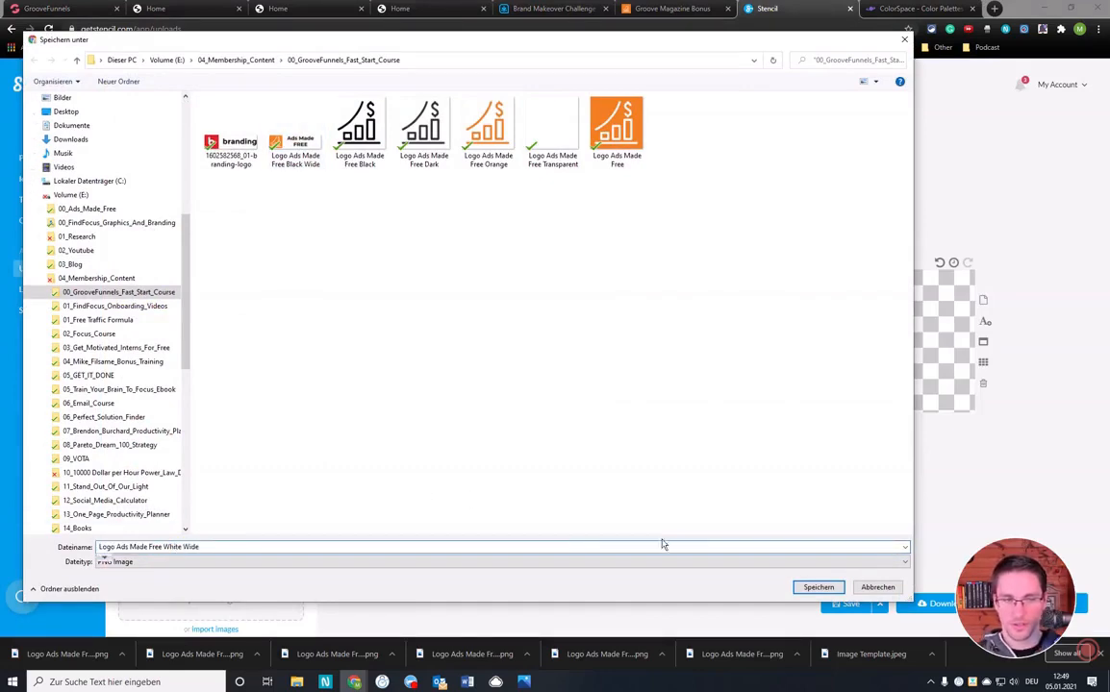
click(816, 588)
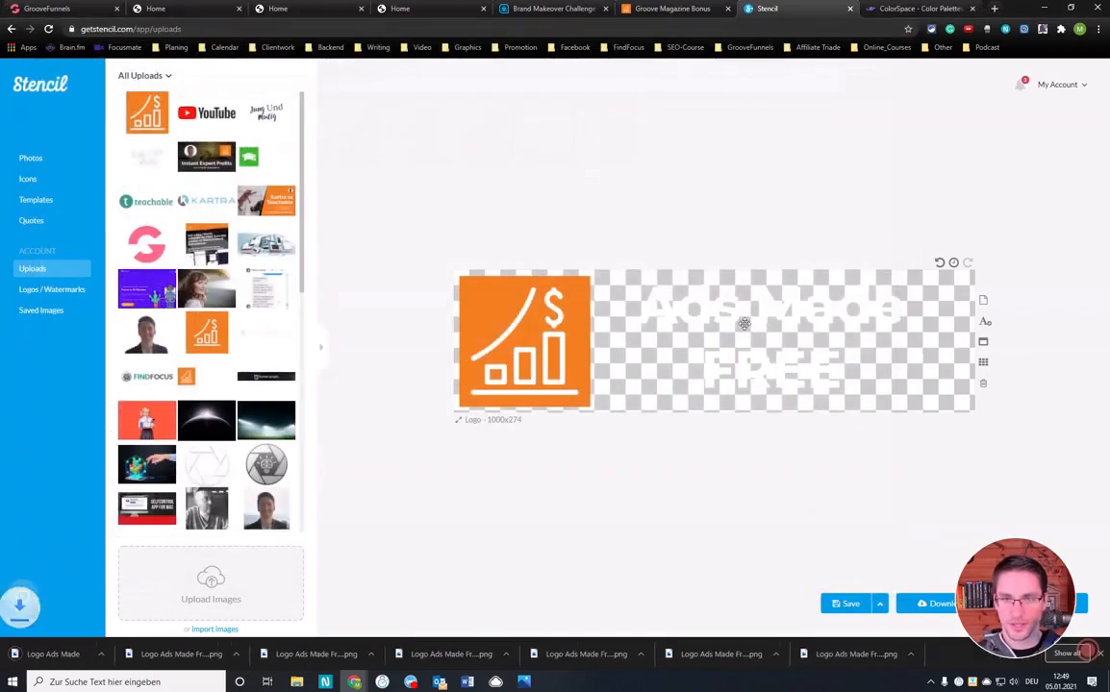
- Fill the logo canvas background with white
click(619, 276)
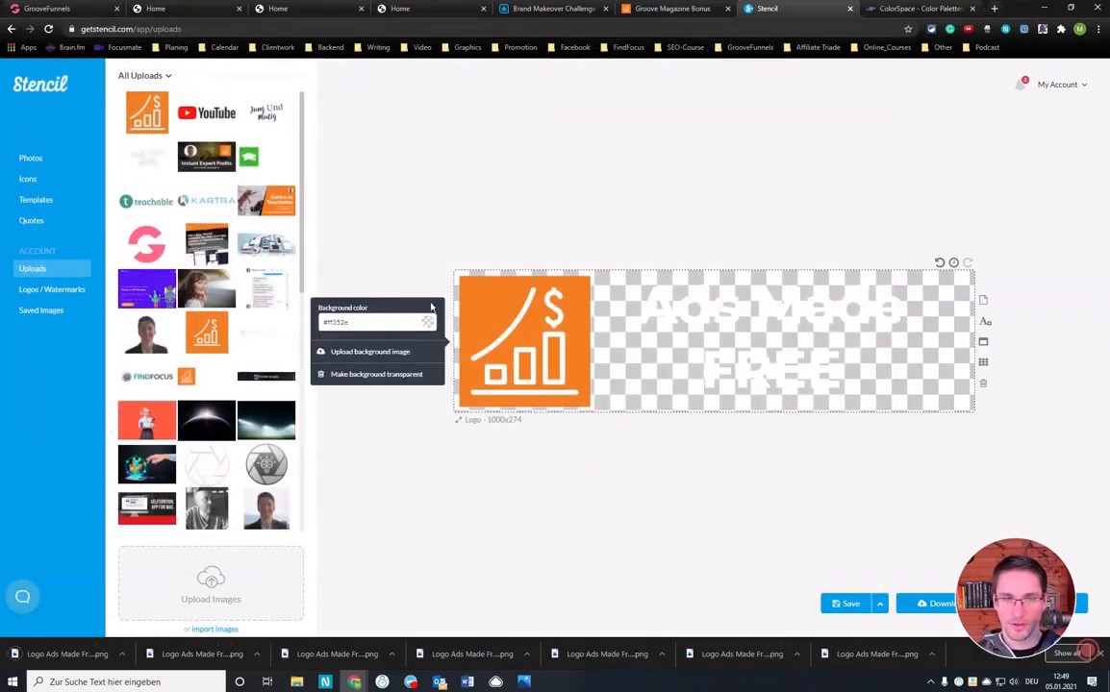
click(427, 326)
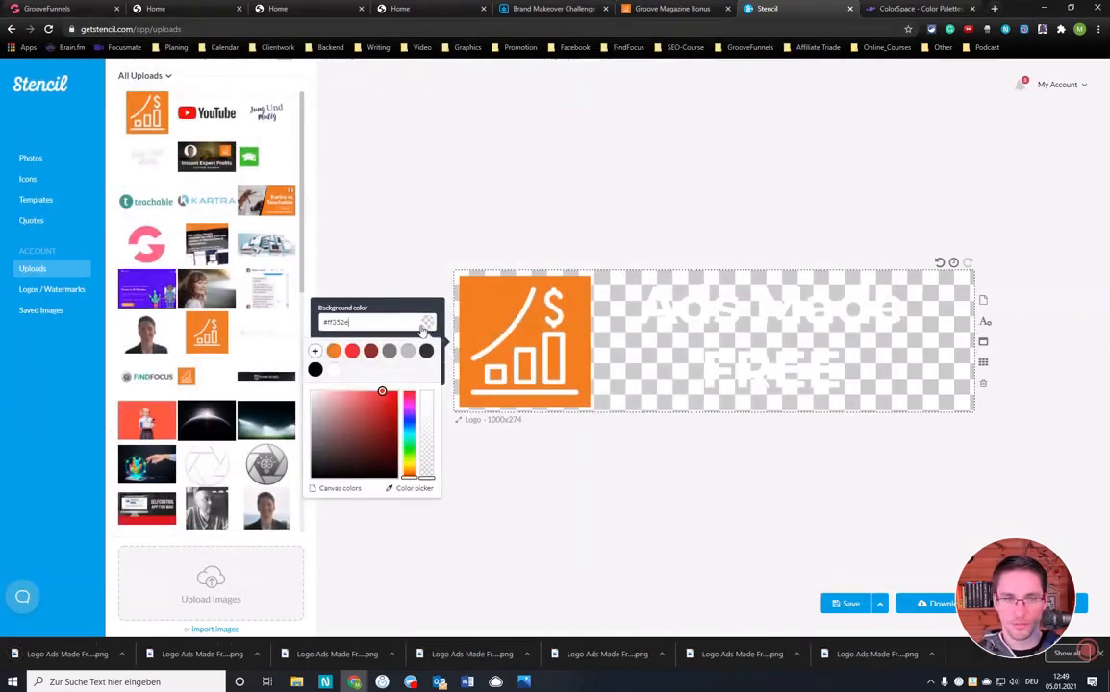
click(333, 369)
- Set the text color of the "Ads Made FREE" text to black (#000000), also trying #313131
click(760, 331)
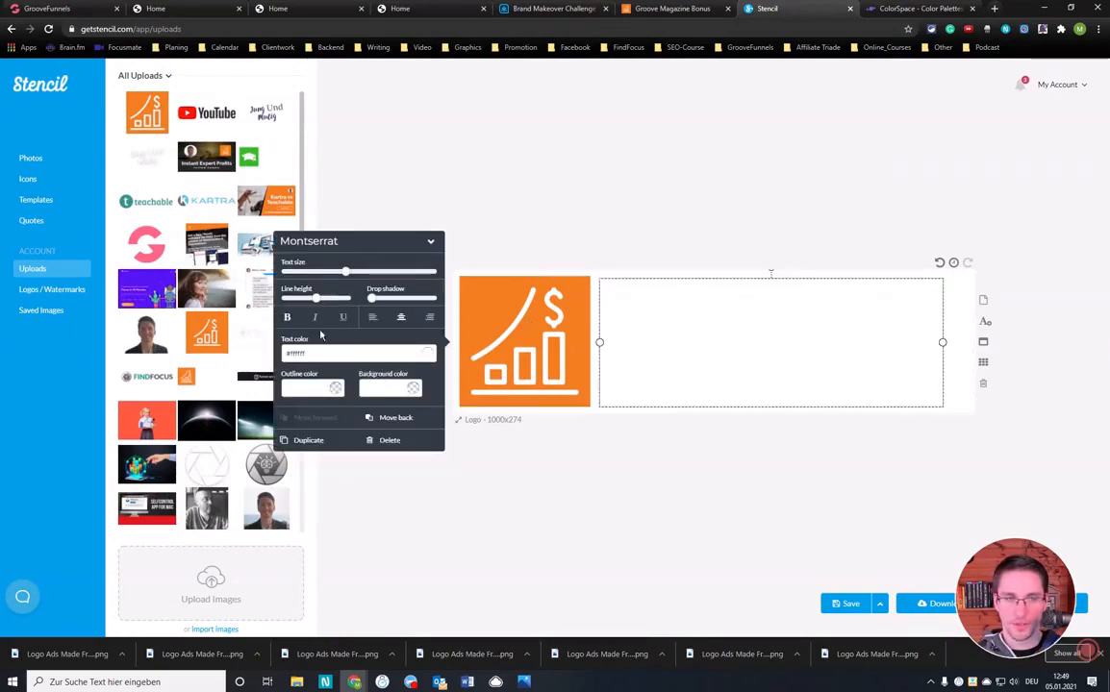
click(428, 354)
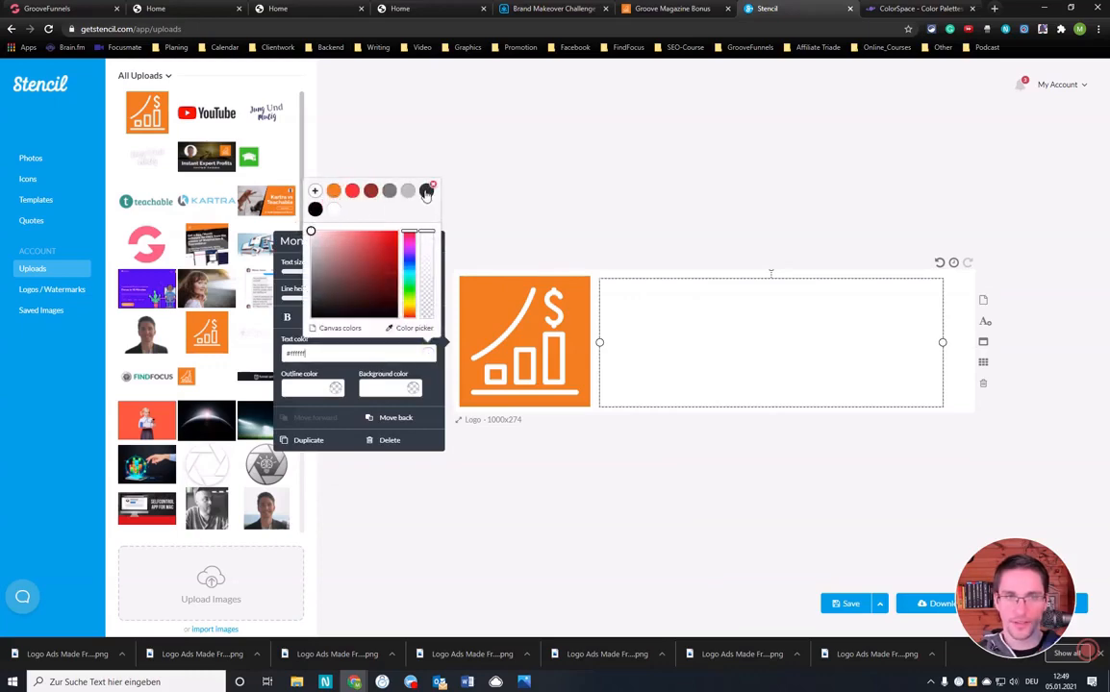
click(315, 209)
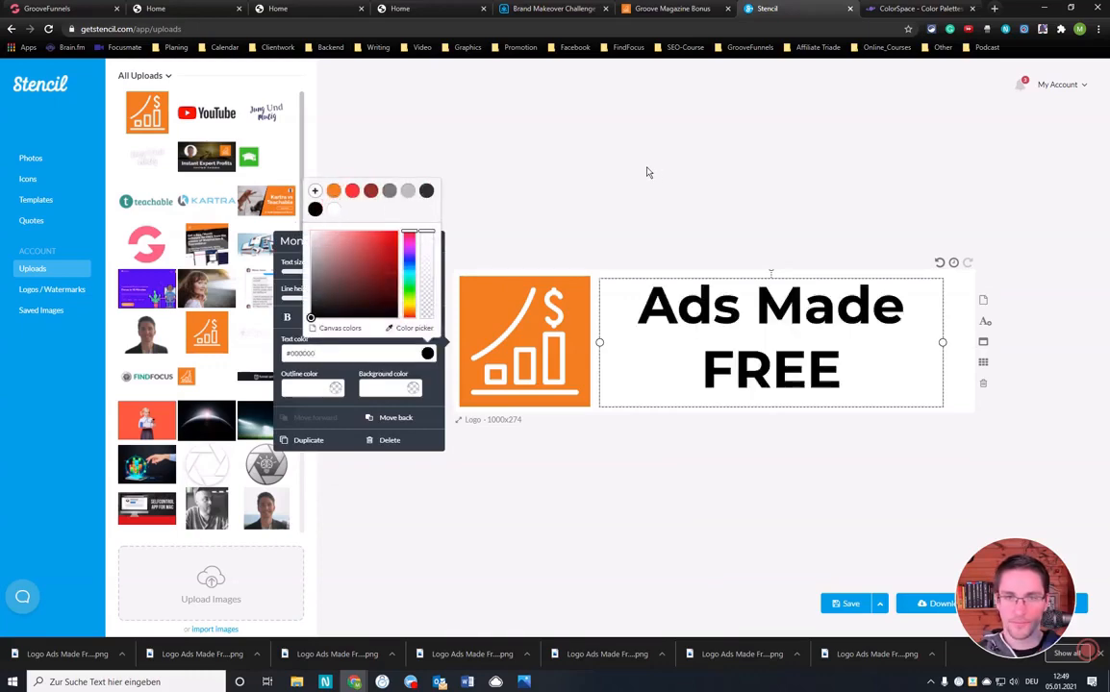
click(427, 191)
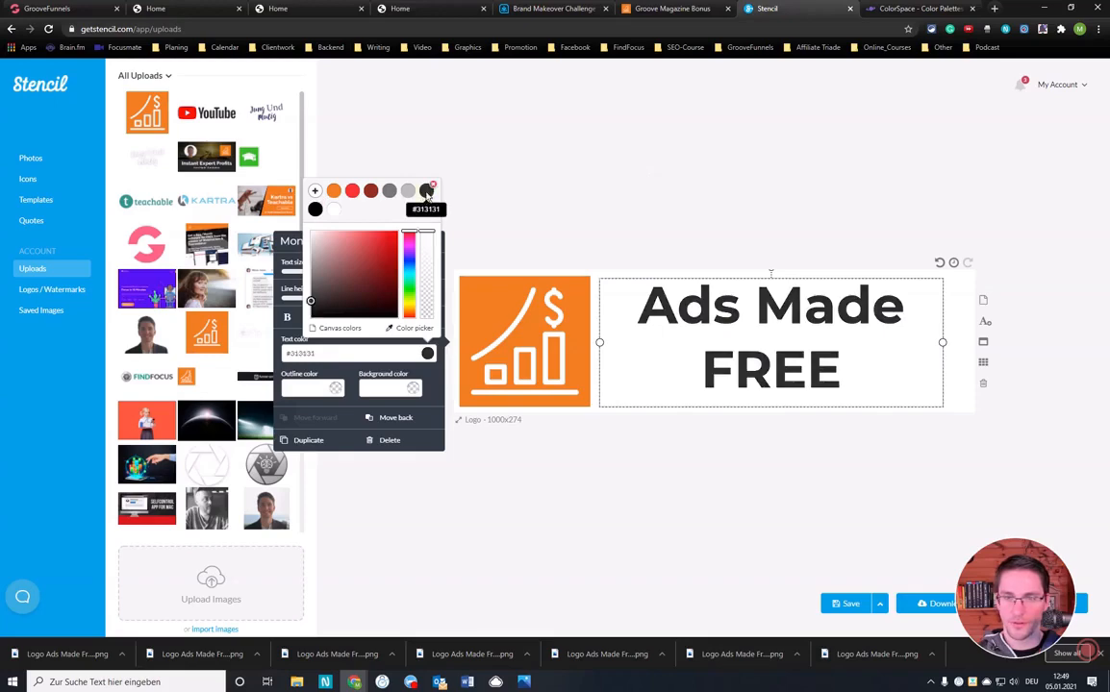
click(315, 209)
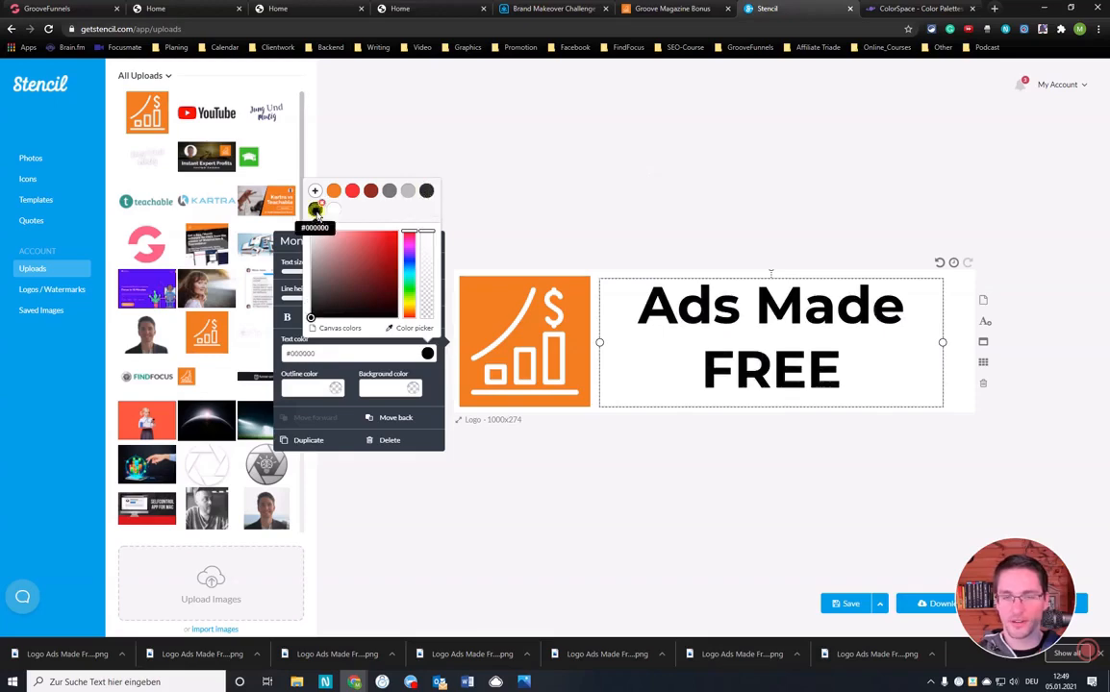
click(655, 188)
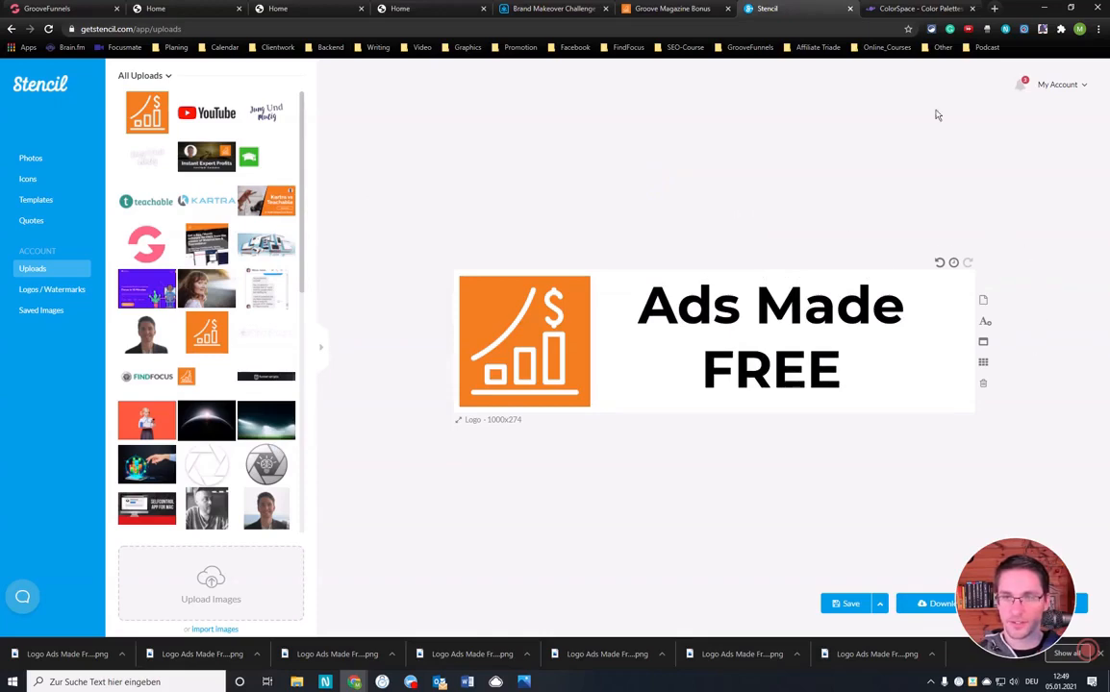
- Download the logo as a 1000 x 274 JPG named "JPG Logo Ads Made Free Black Wide with White Background" in the 00_GrooveFunnels_Fast_Start_Course folder
click(934, 604)
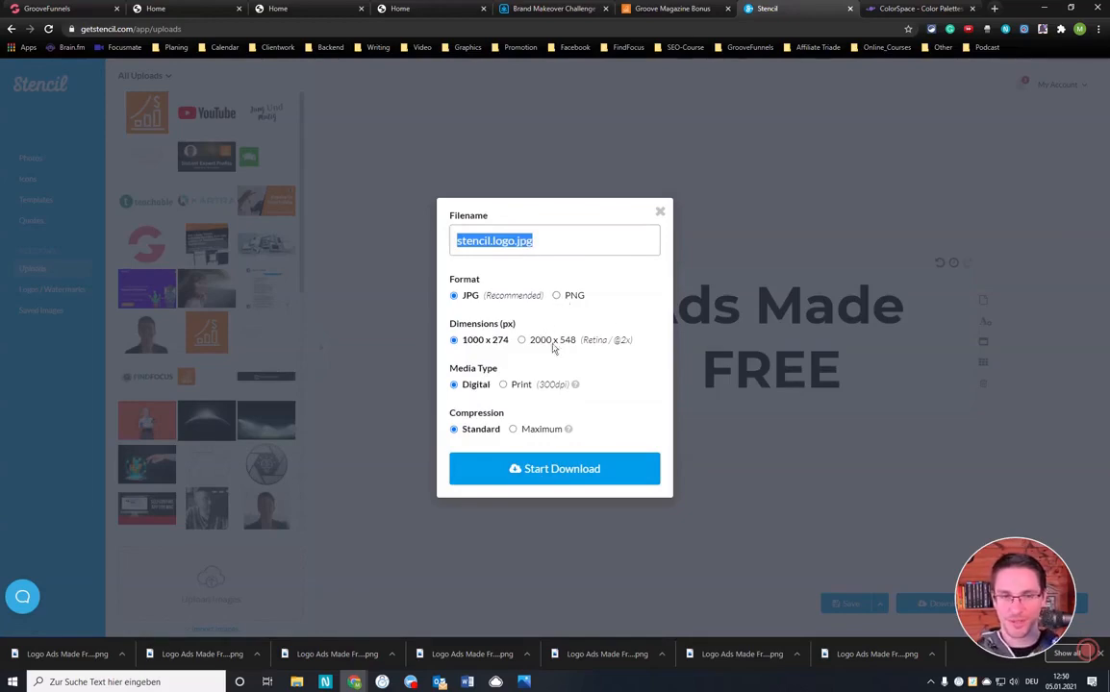
click(575, 471)
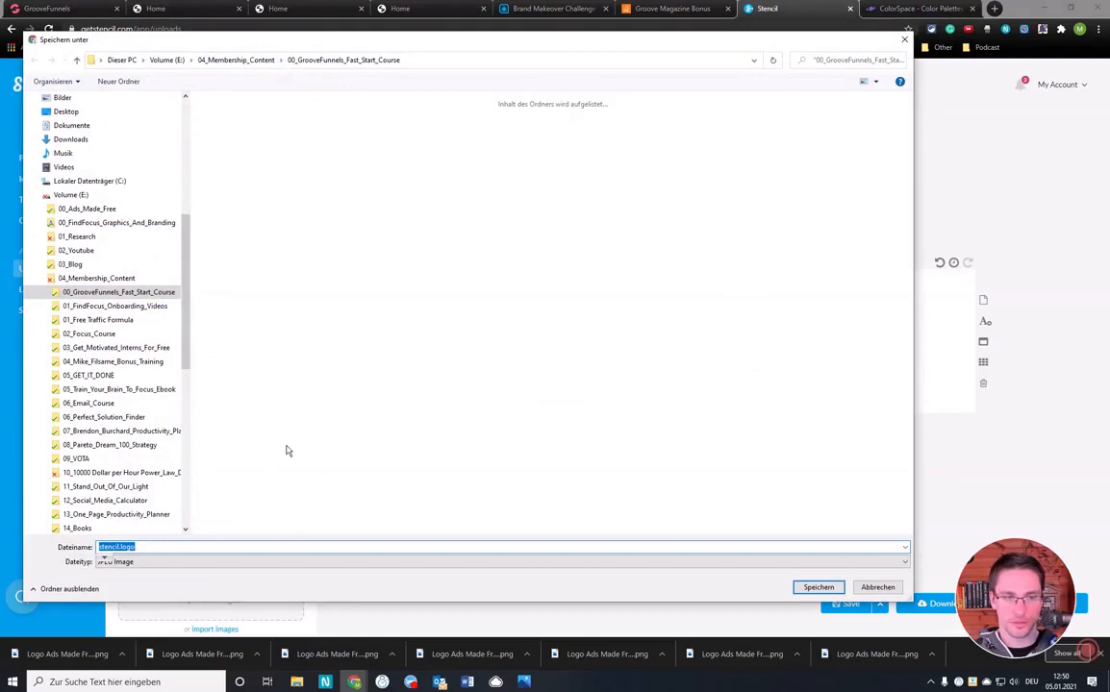
click(223, 563)
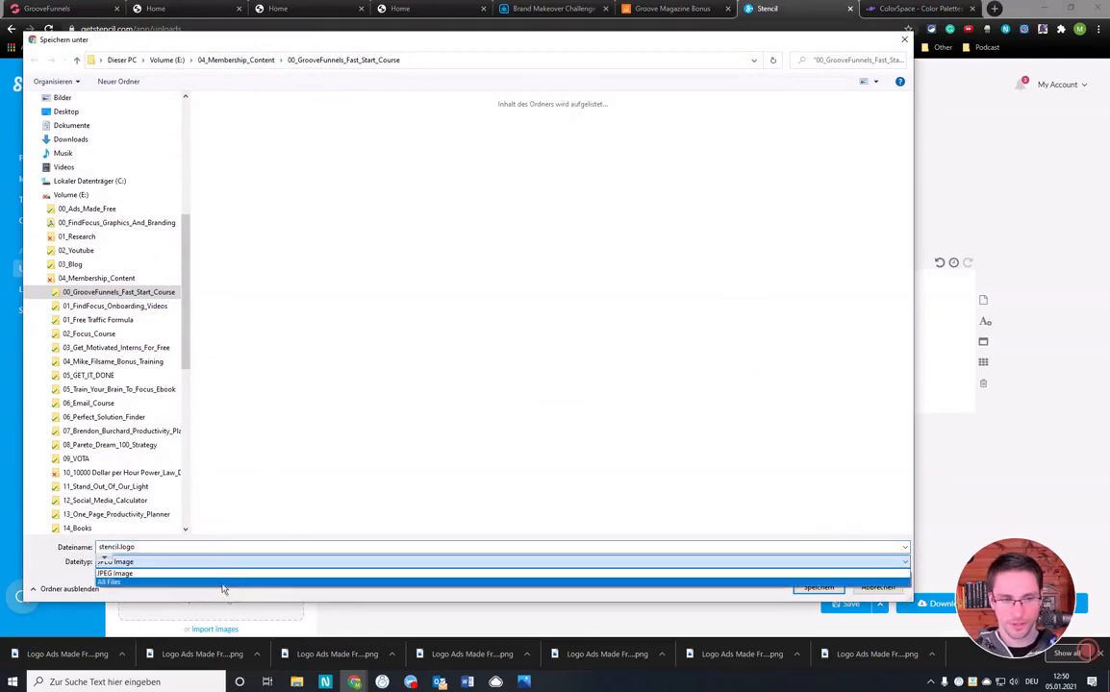
click(223, 579)
click(231, 220)
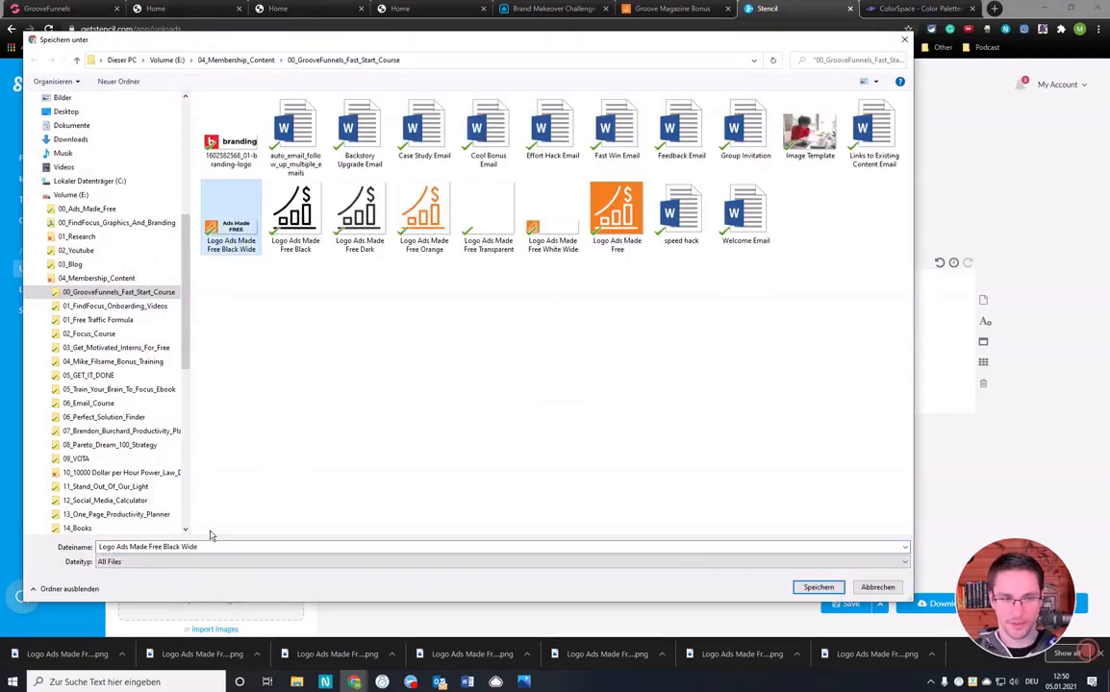
click(553, 219)
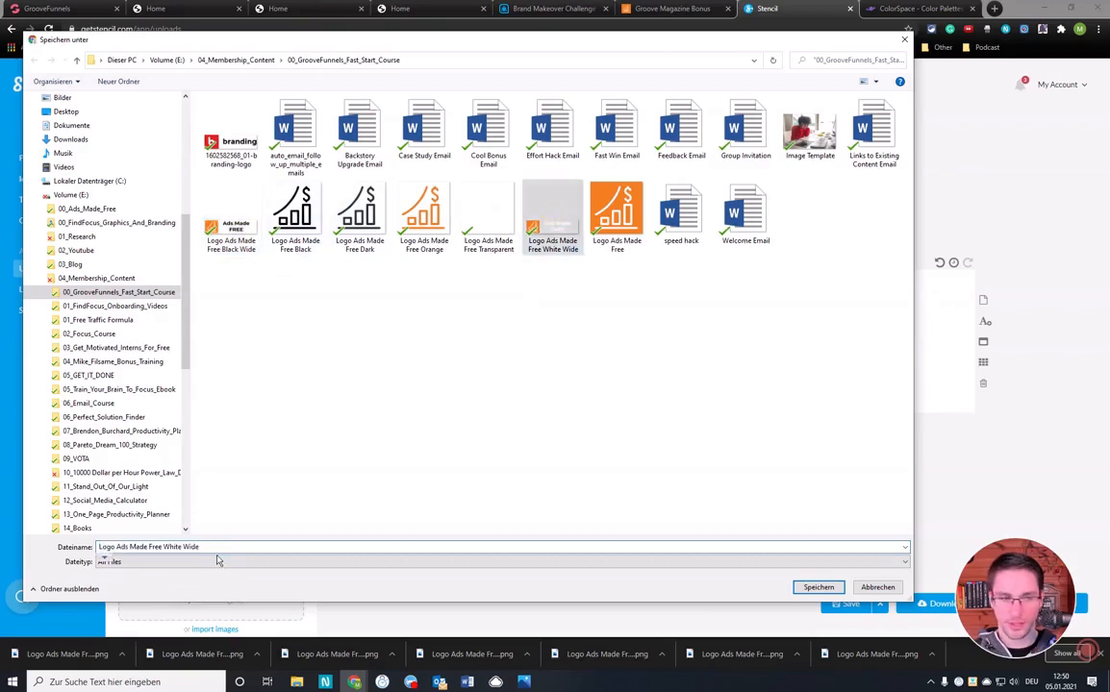
click(231, 220)
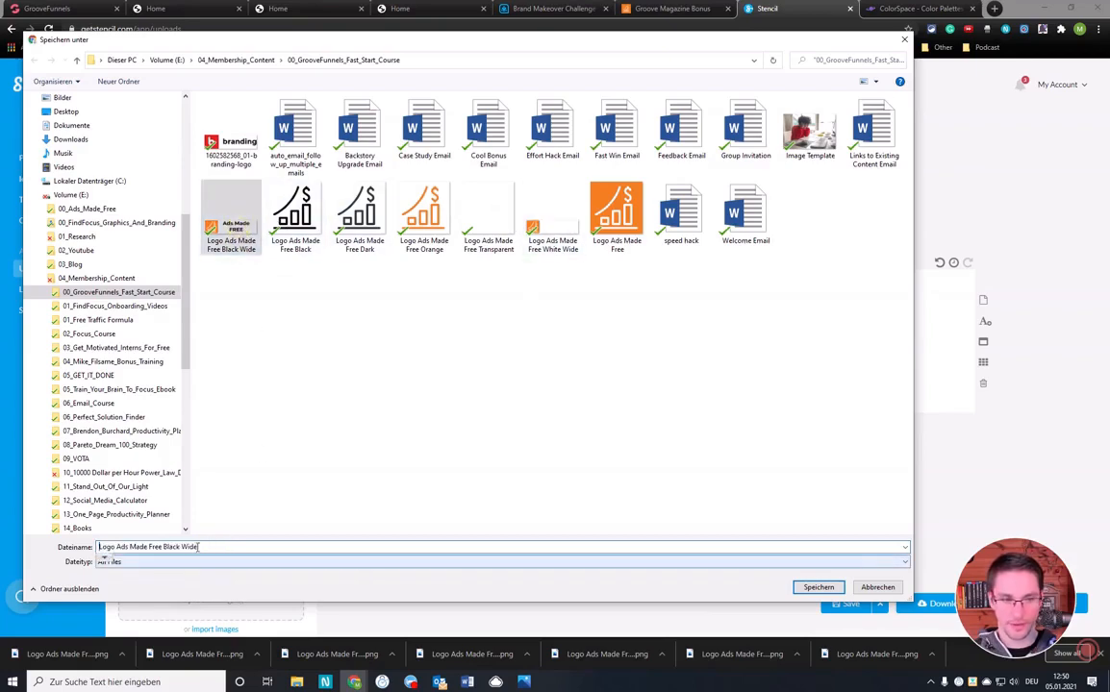
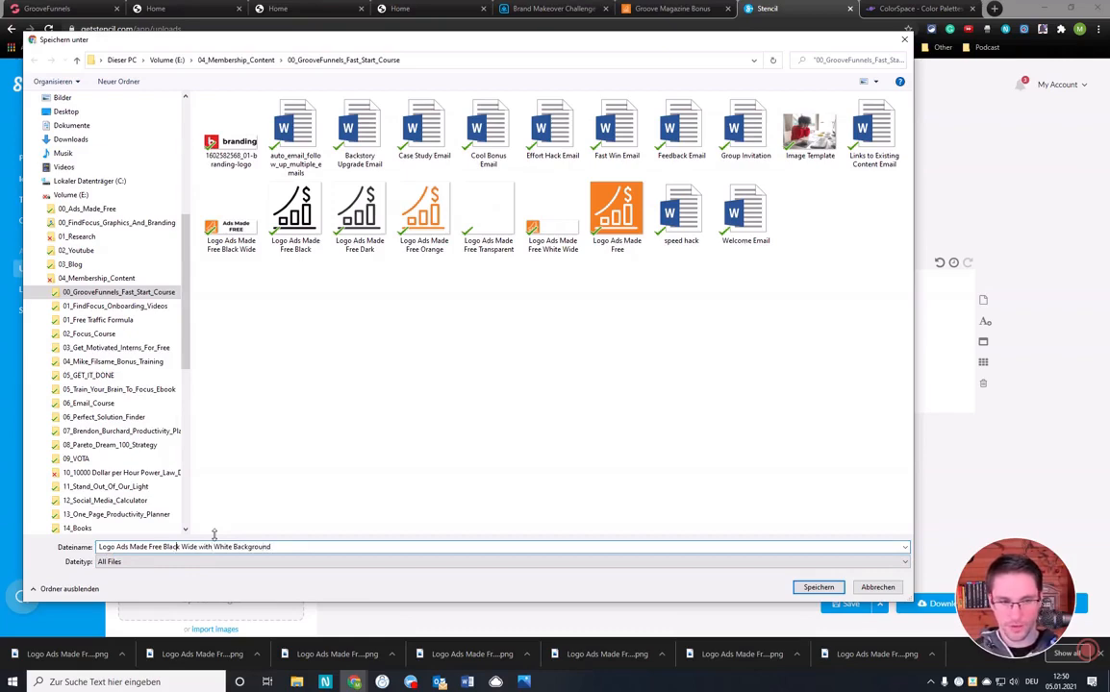
key(Home)
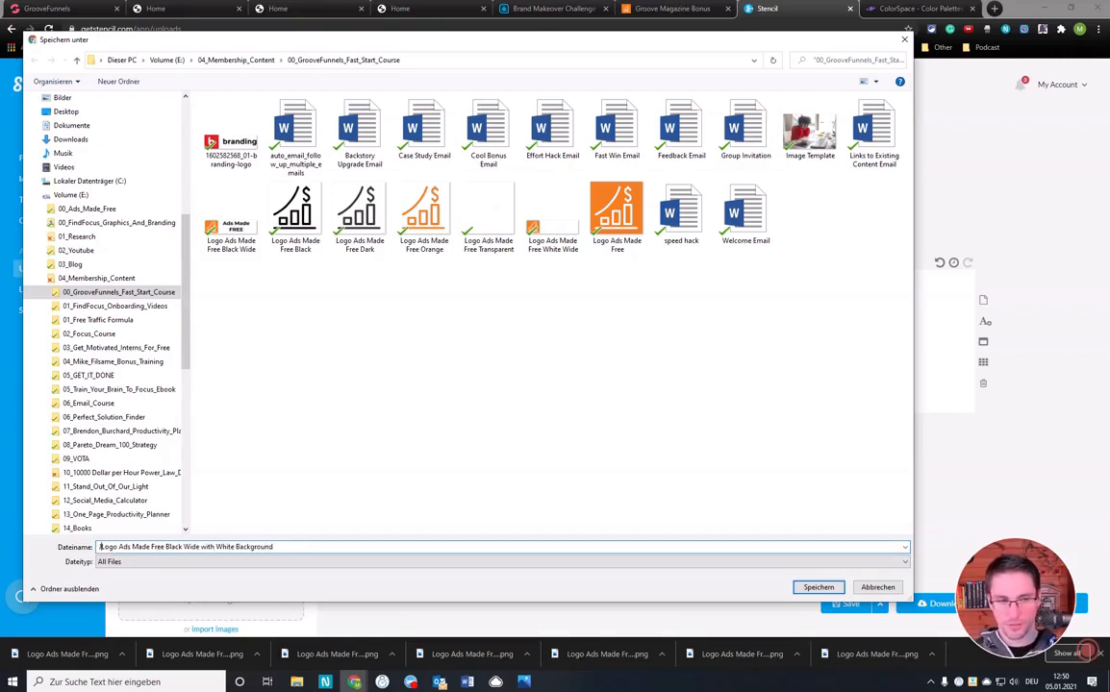
text(JPG)
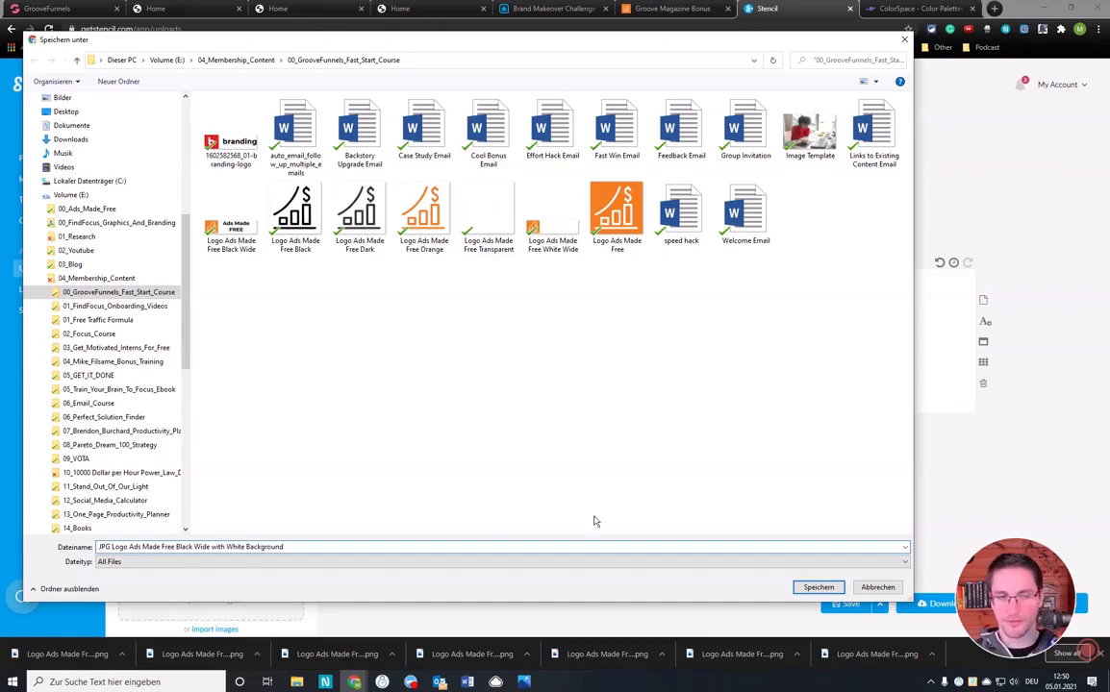
click(825, 586)
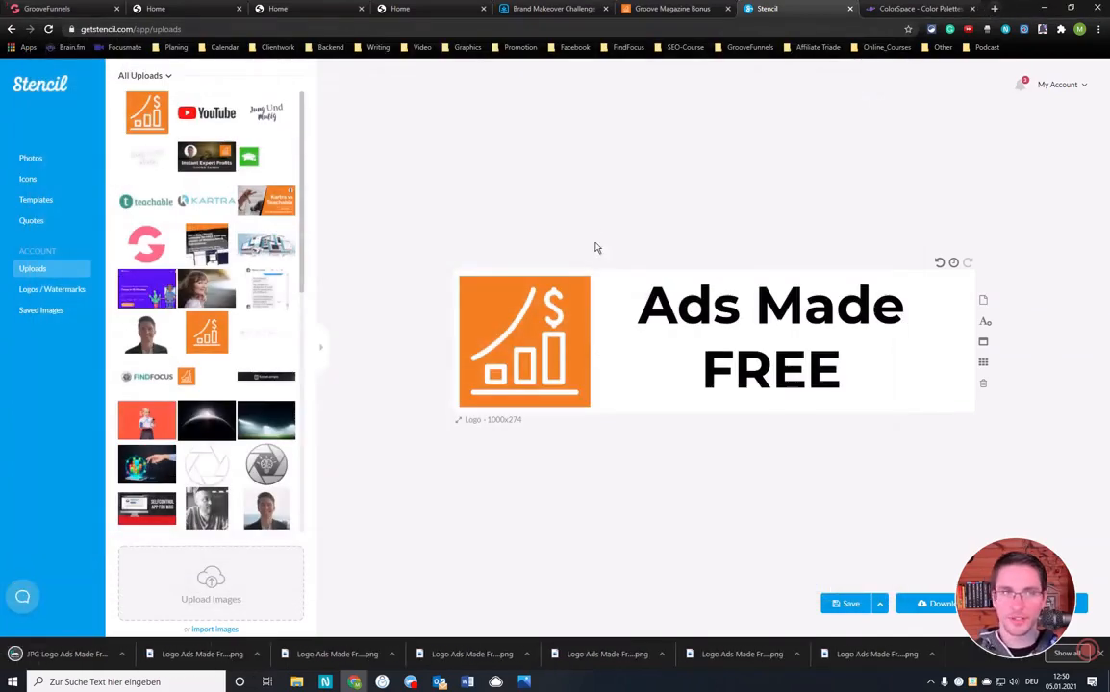
- Switch to the GrooveFunnels page builder and upload "Logo Ads Made Free Black Wide" to the image library from the header logo's settings
click(48, 7)
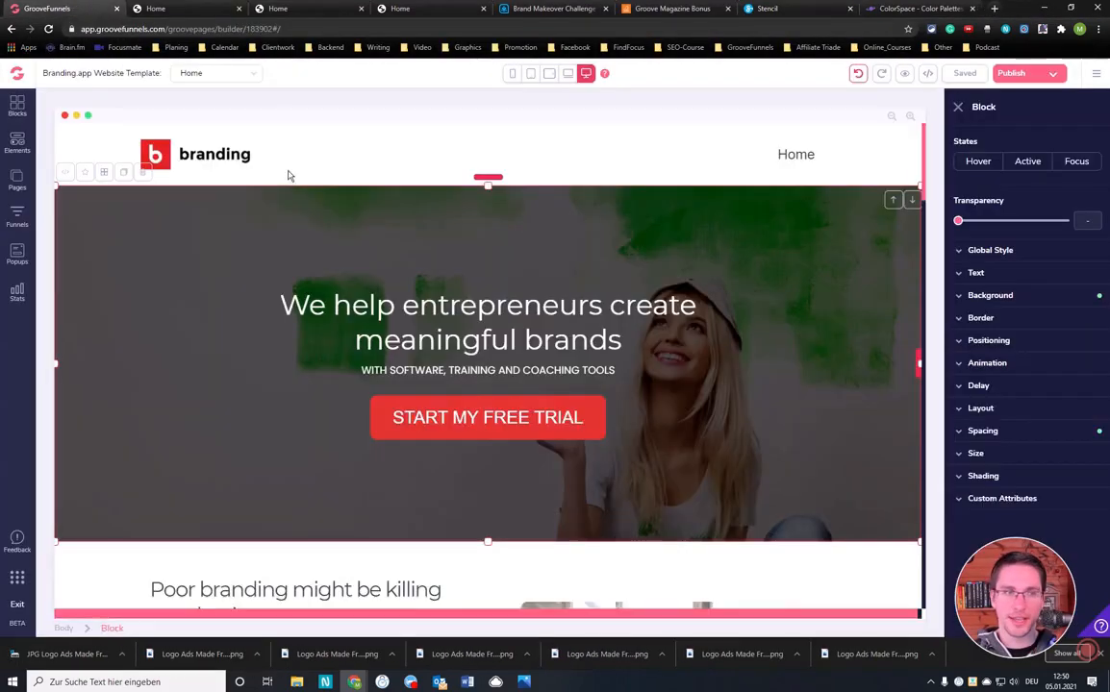
click(219, 160)
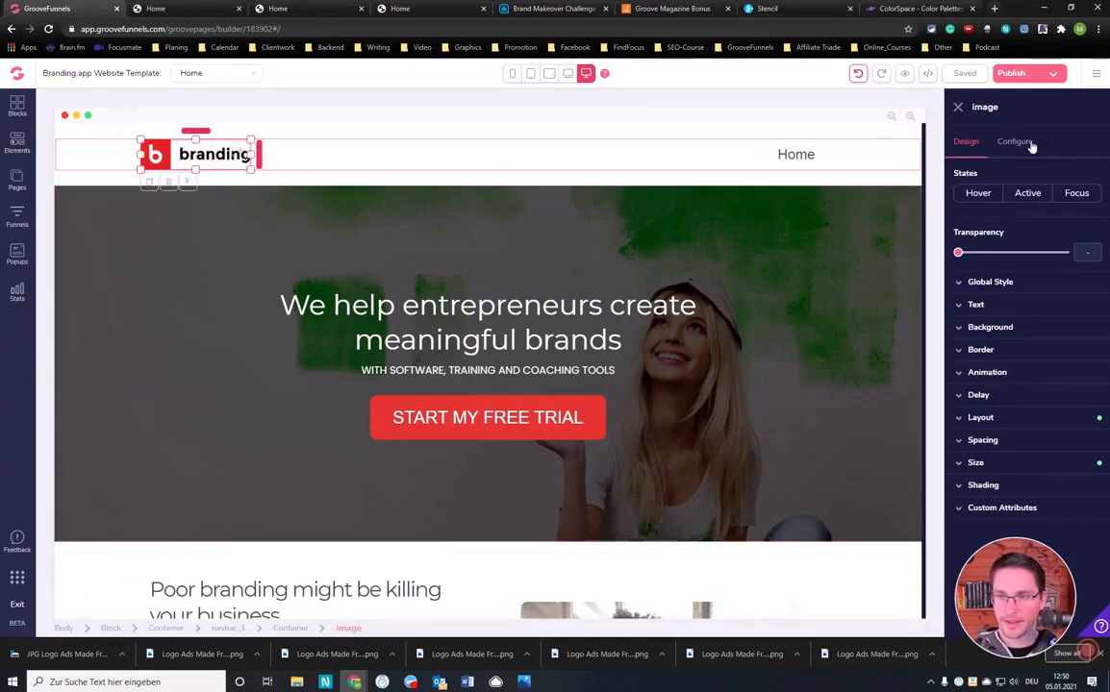
click(1015, 144)
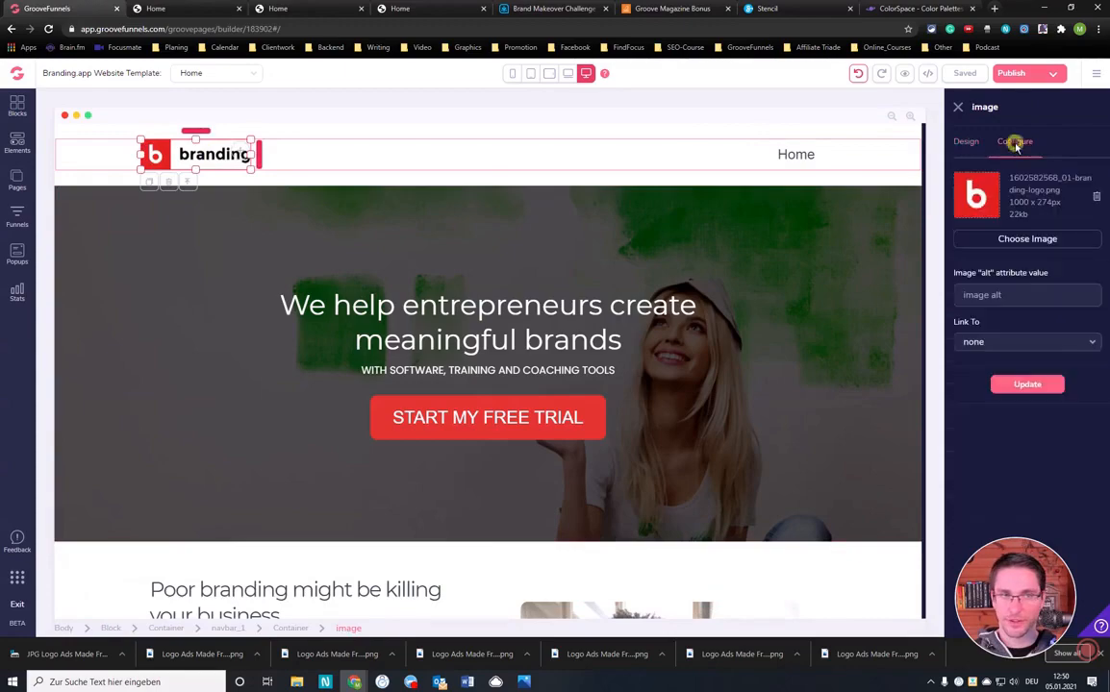
click(1021, 240)
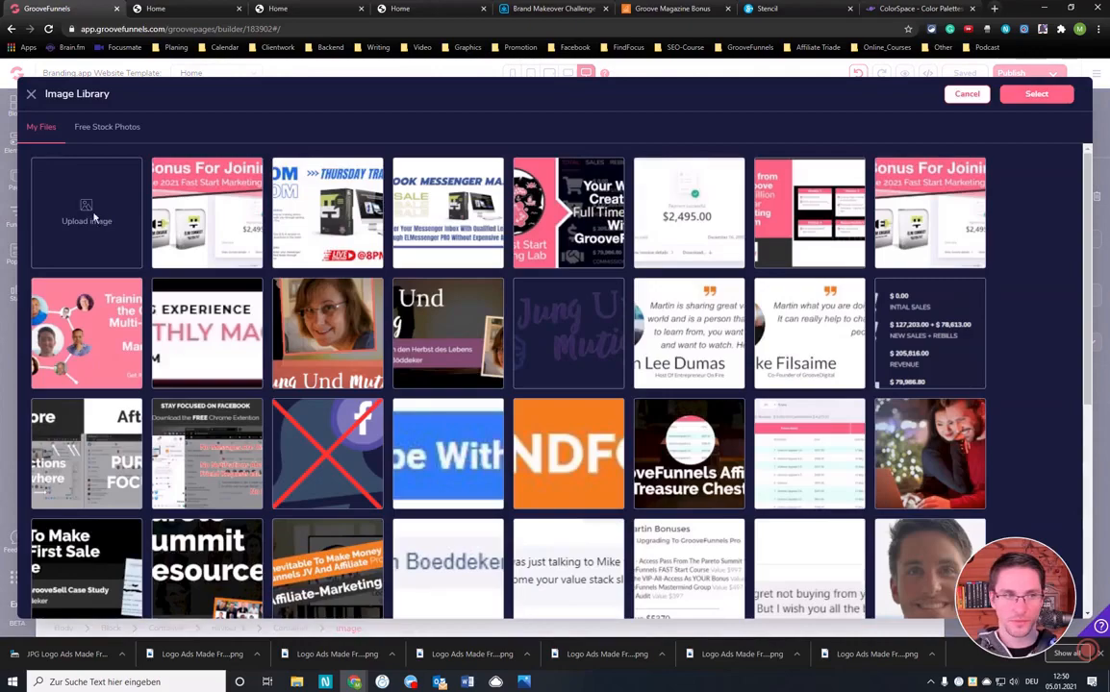
click(86, 213)
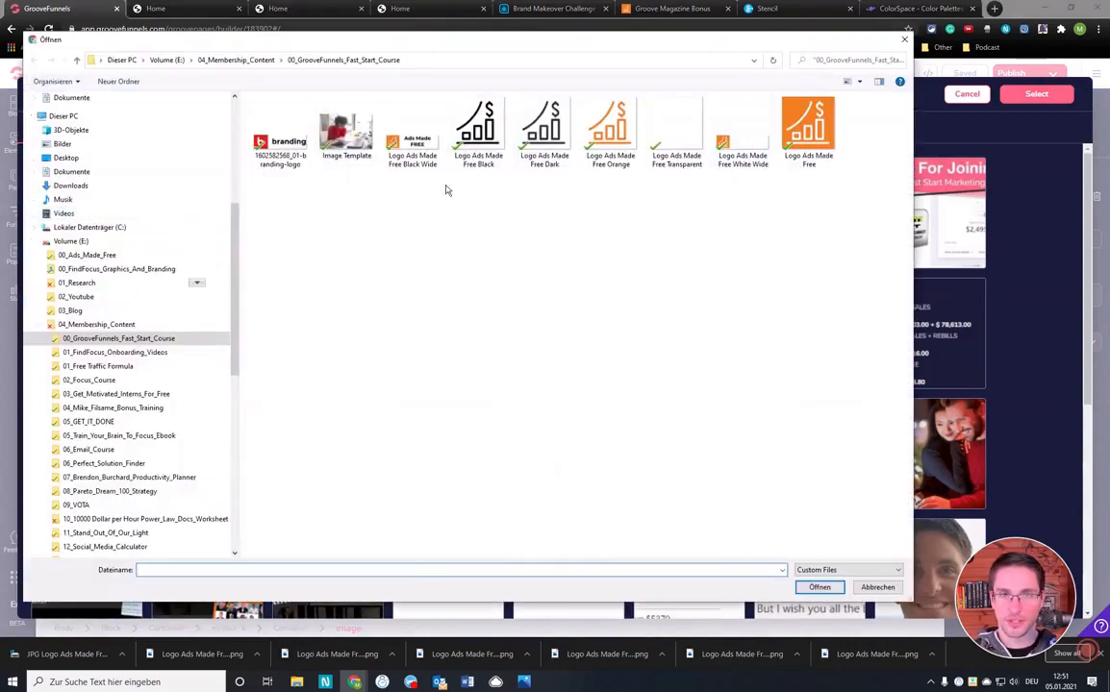
click(413, 131)
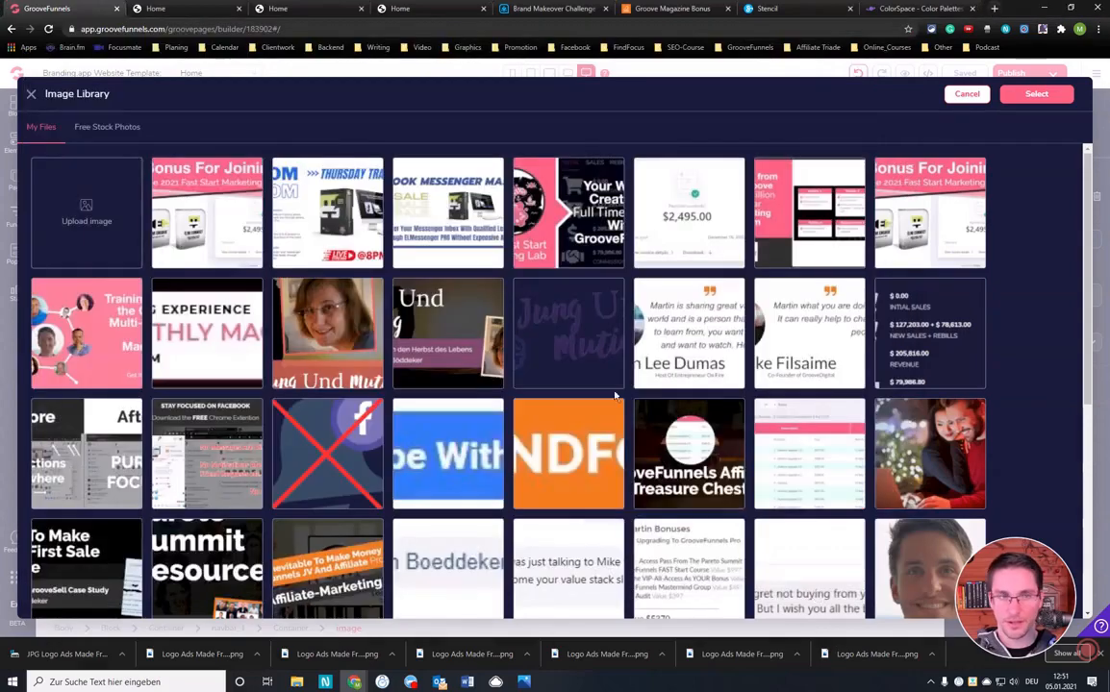
click(819, 587)
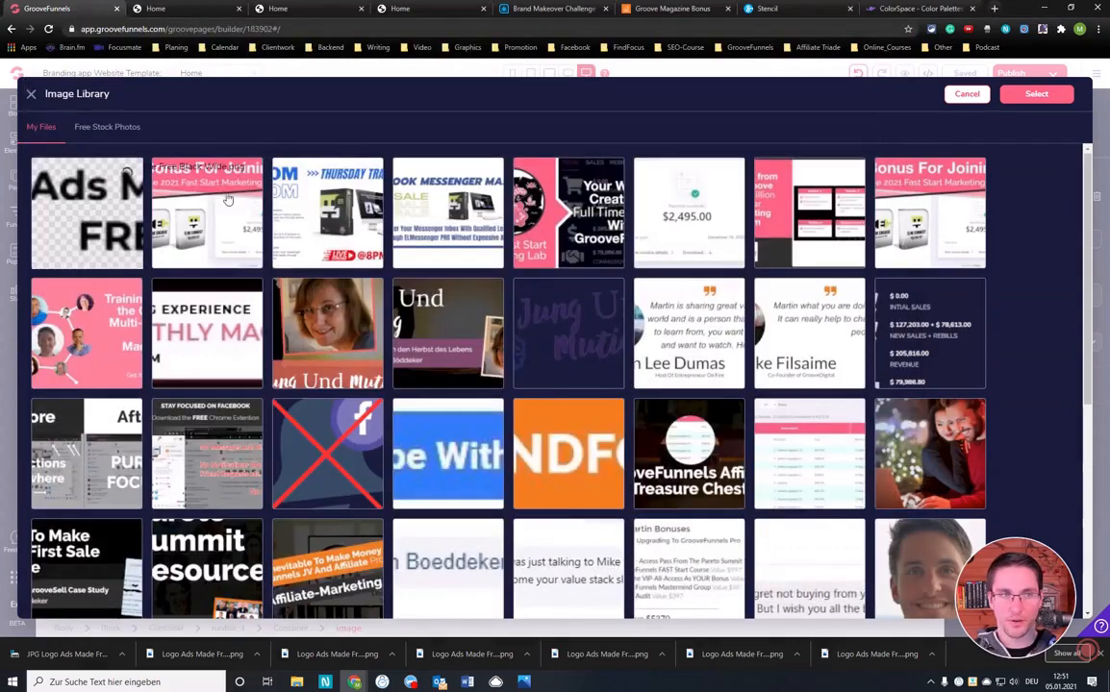
- Replace the header's branding logo with the uploaded Ads Made Free Black Wide image and apply the update
click(117, 247)
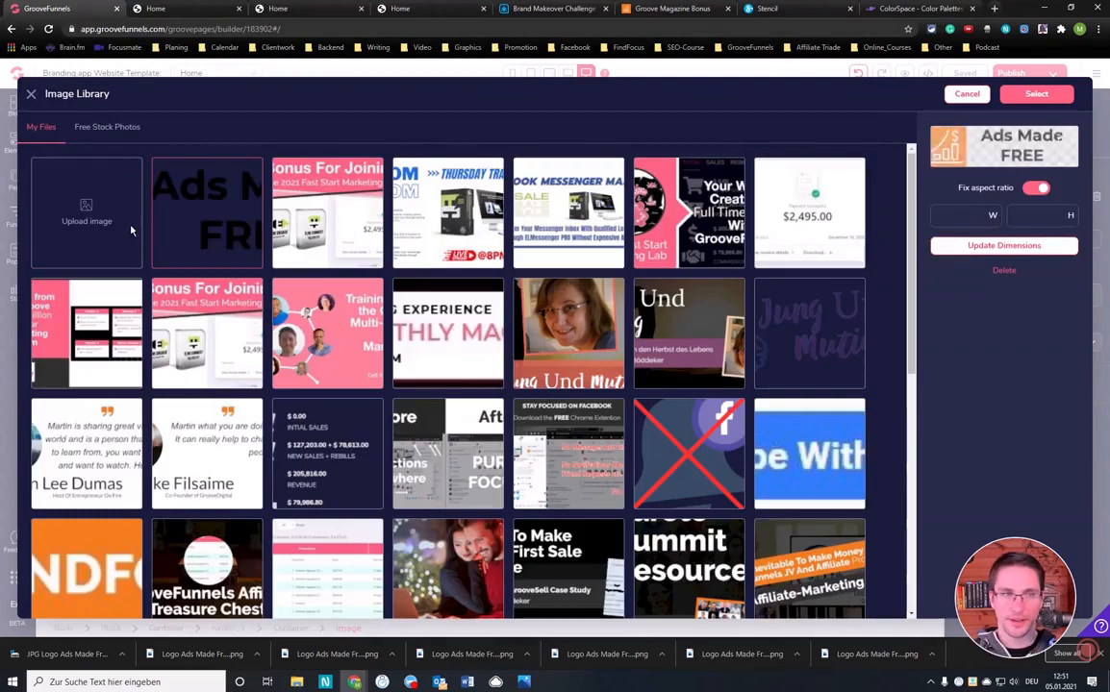
click(204, 222)
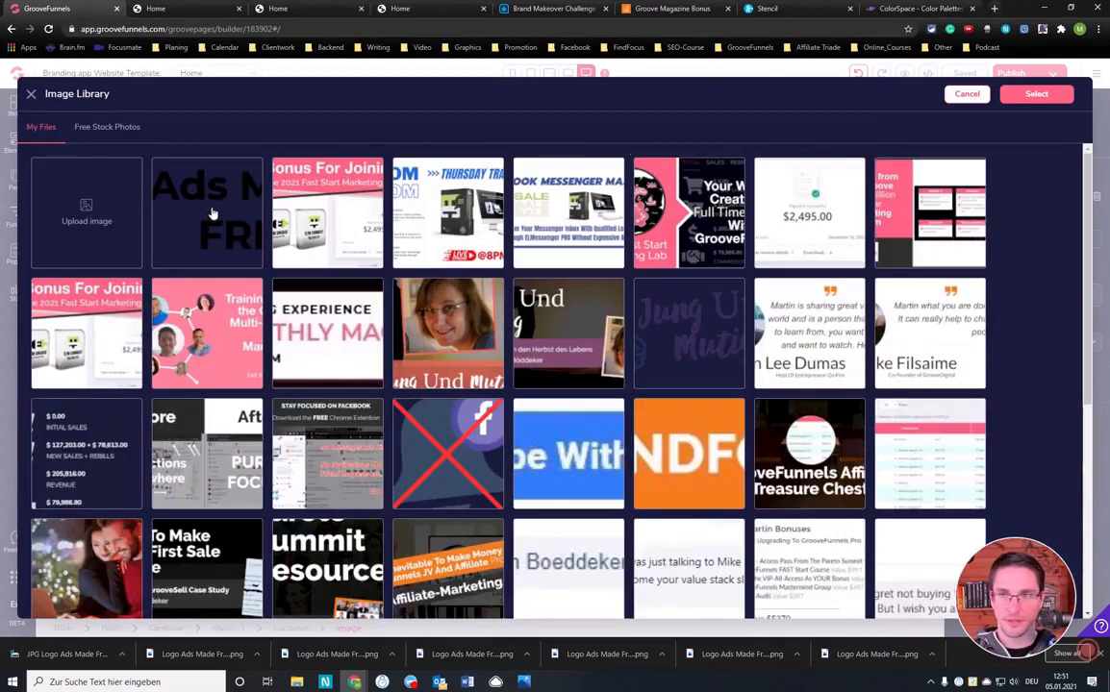
click(1035, 95)
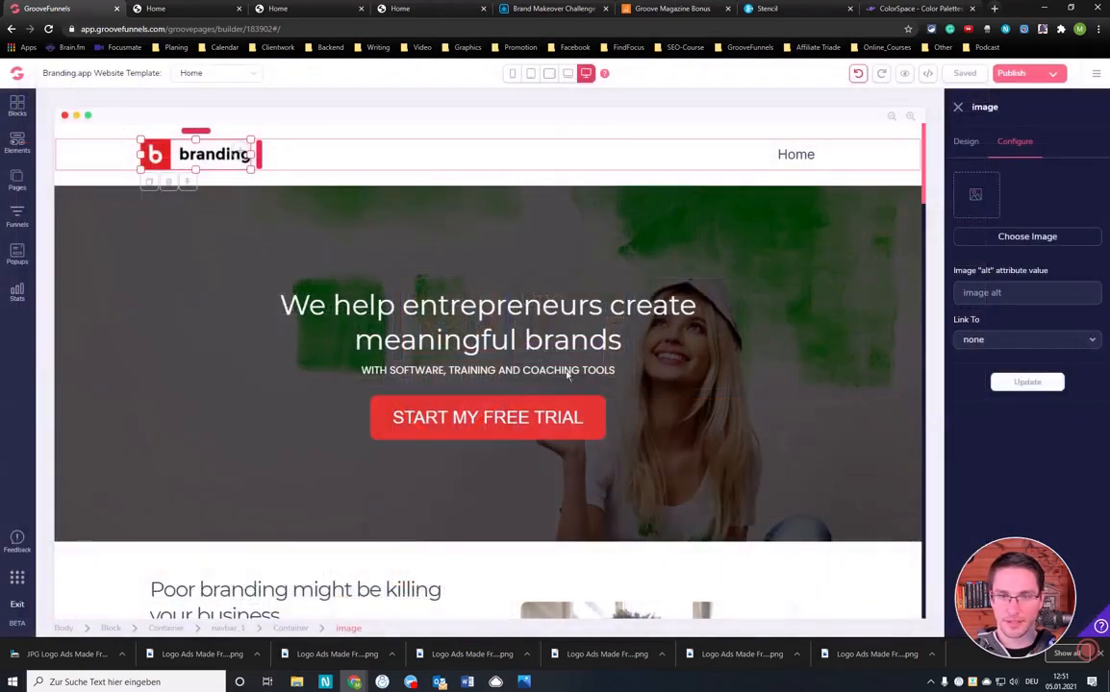
click(1026, 239)
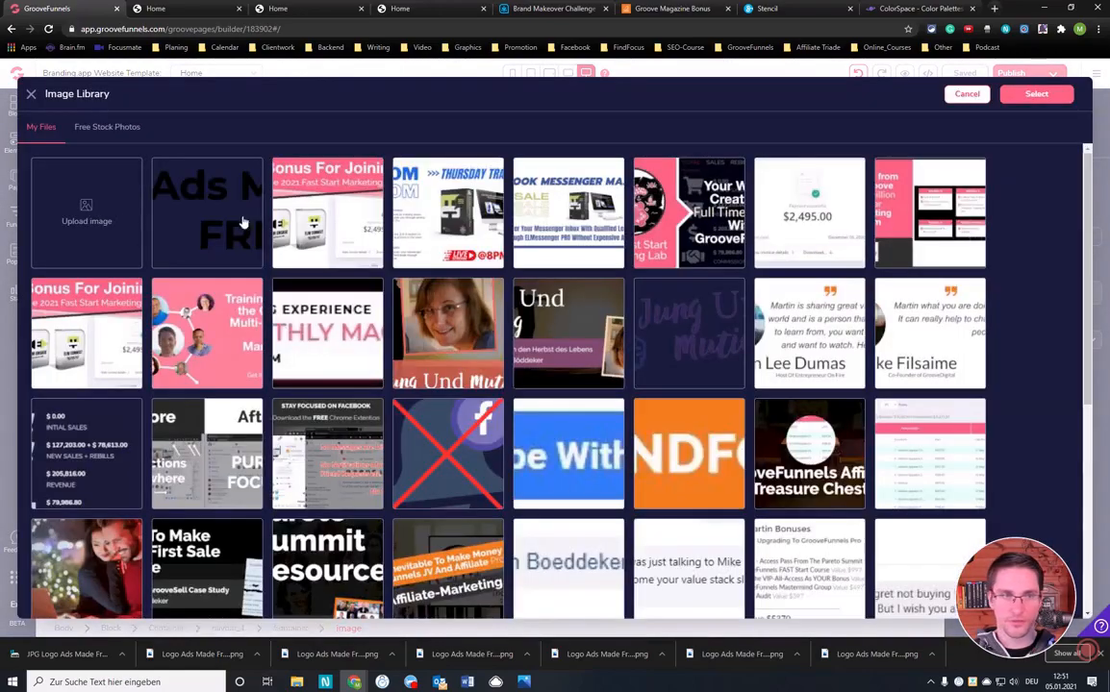
click(218, 202)
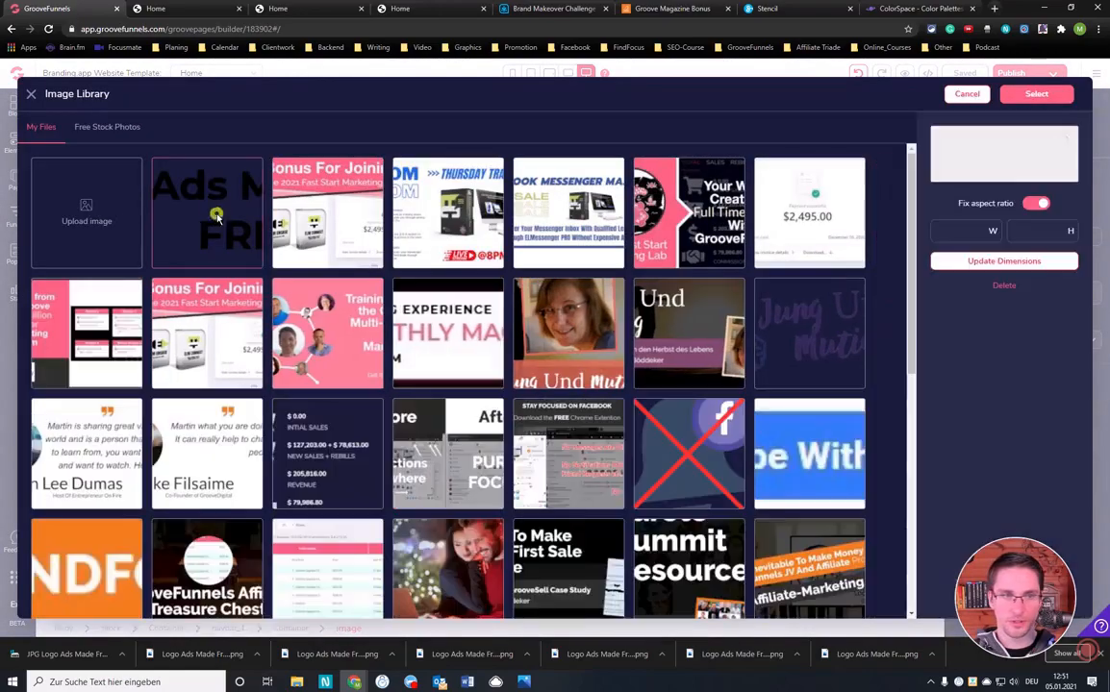
click(1035, 96)
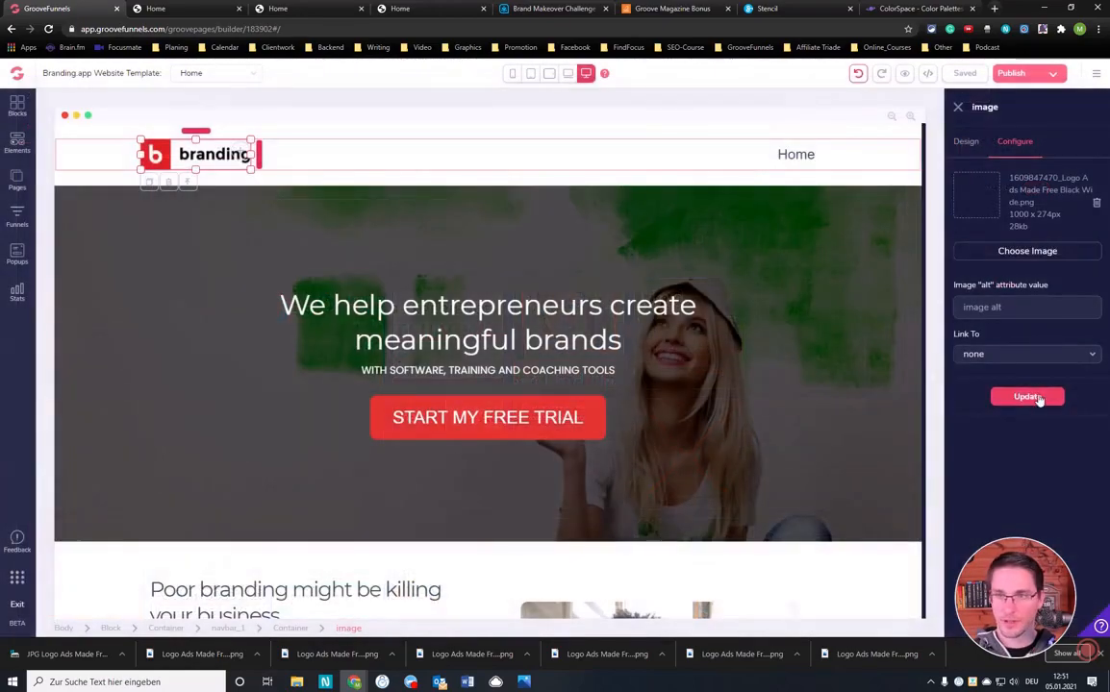
click(1039, 400)
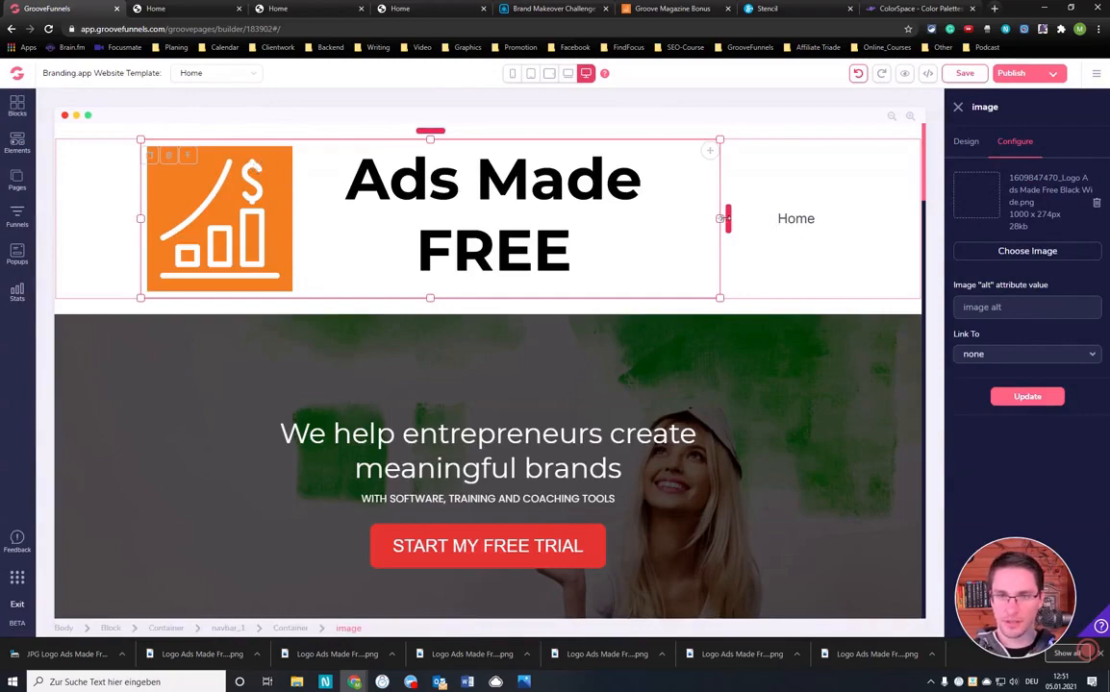
- Shrink the Ads Made FREE logo in the header to roughly the size of the original branding logo and leave it selected
drag(724, 218, 434, 169)
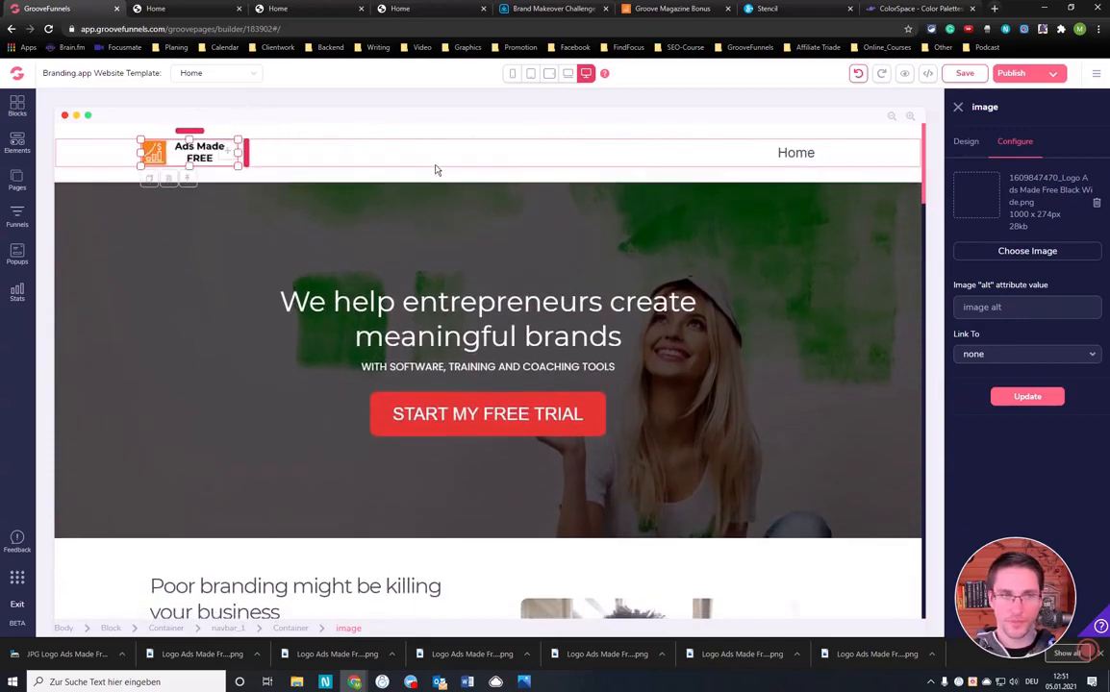
click(220, 285)
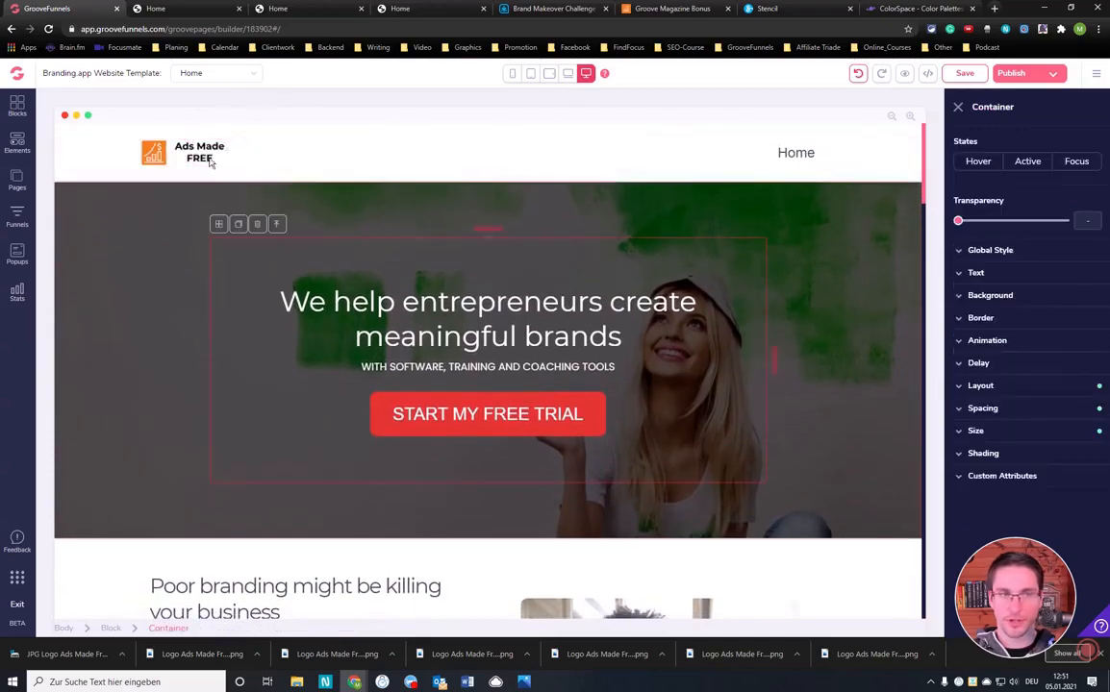
click(209, 159)
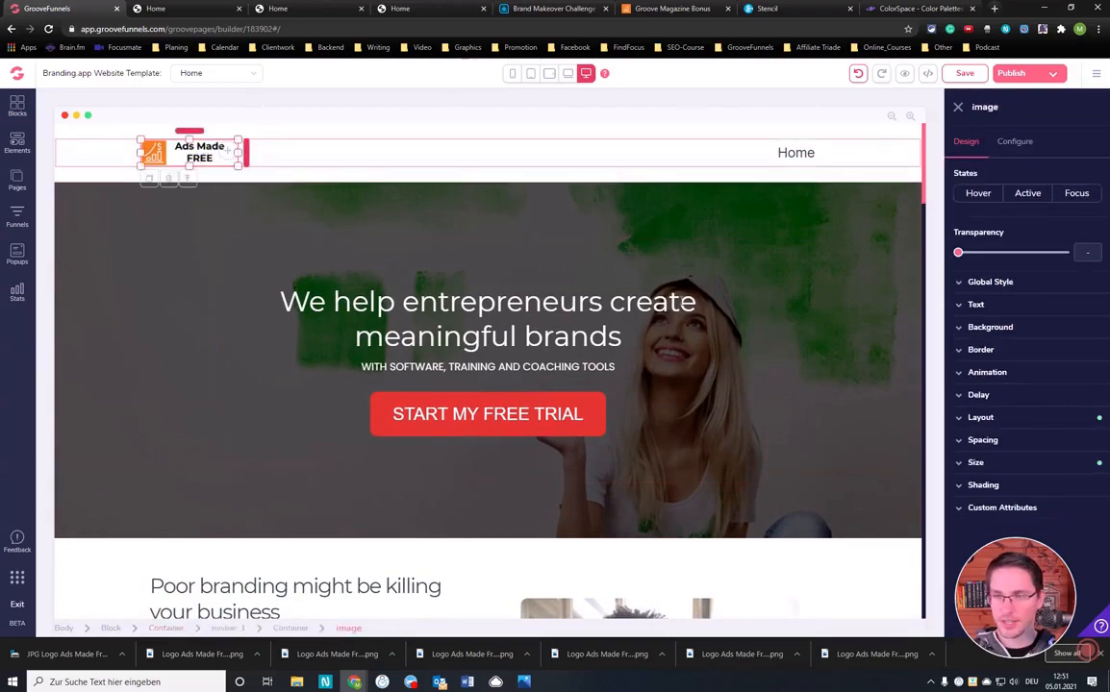
- Undo the header logo's resizing and image replacement until the original branding logo is back
click(860, 75)
click(860, 75)
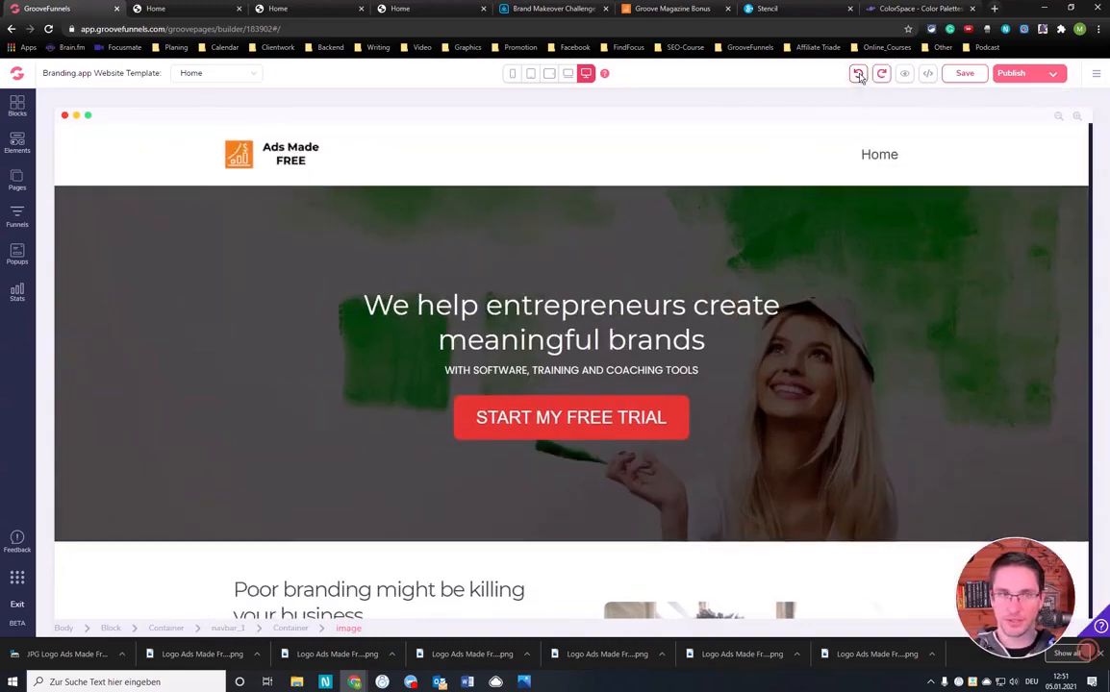
click(859, 75)
click(860, 75)
click(859, 75)
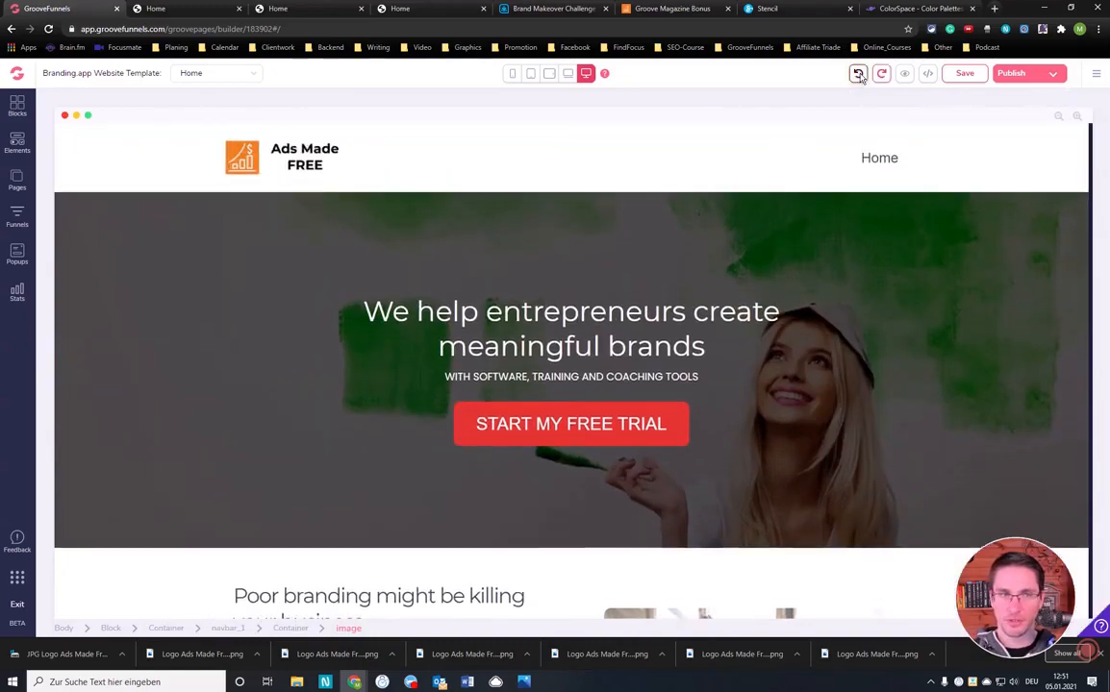
click(860, 75)
click(860, 75)
click(860, 75)
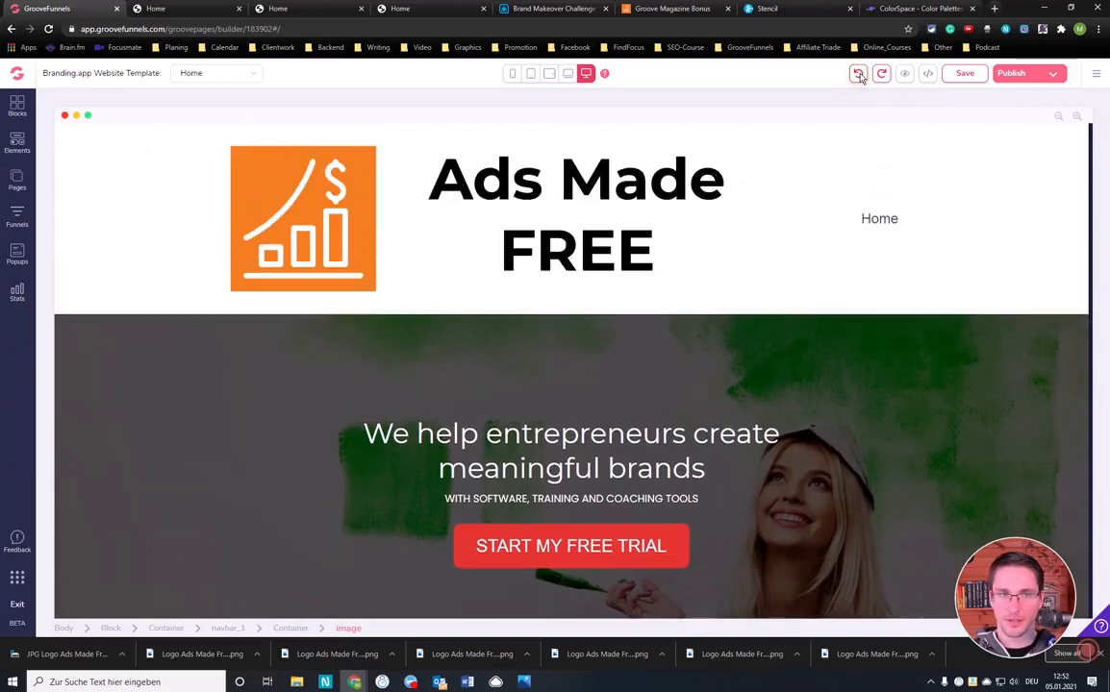
click(860, 75)
- Inspect the layout and size settings of the header's branding logo
click(287, 155)
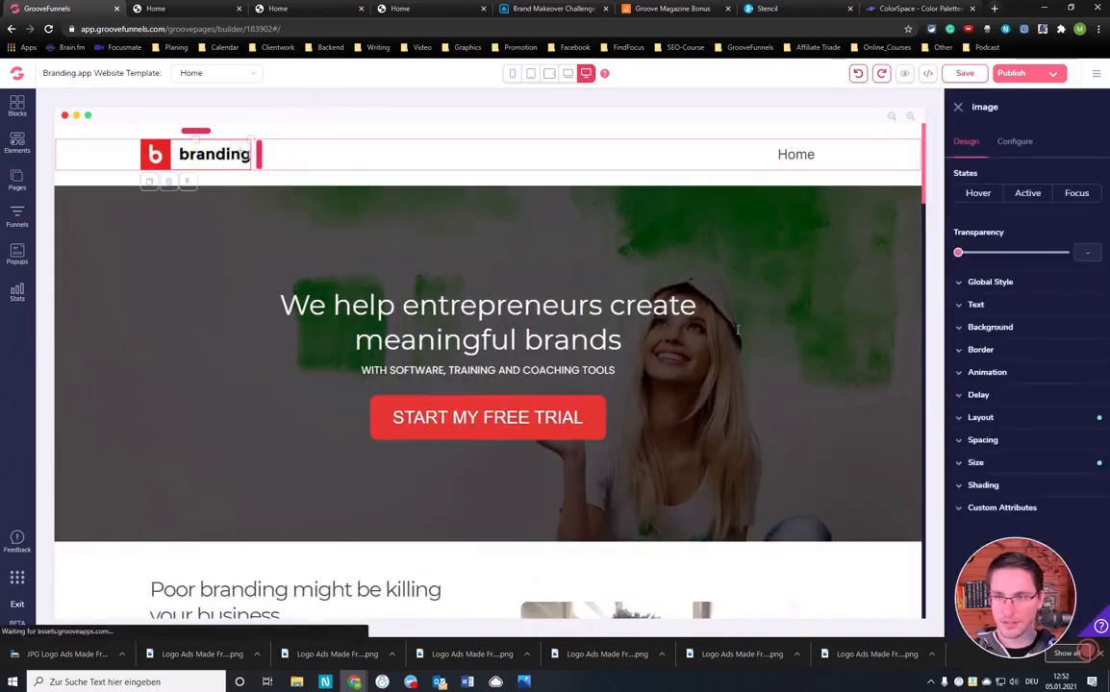
click(1010, 415)
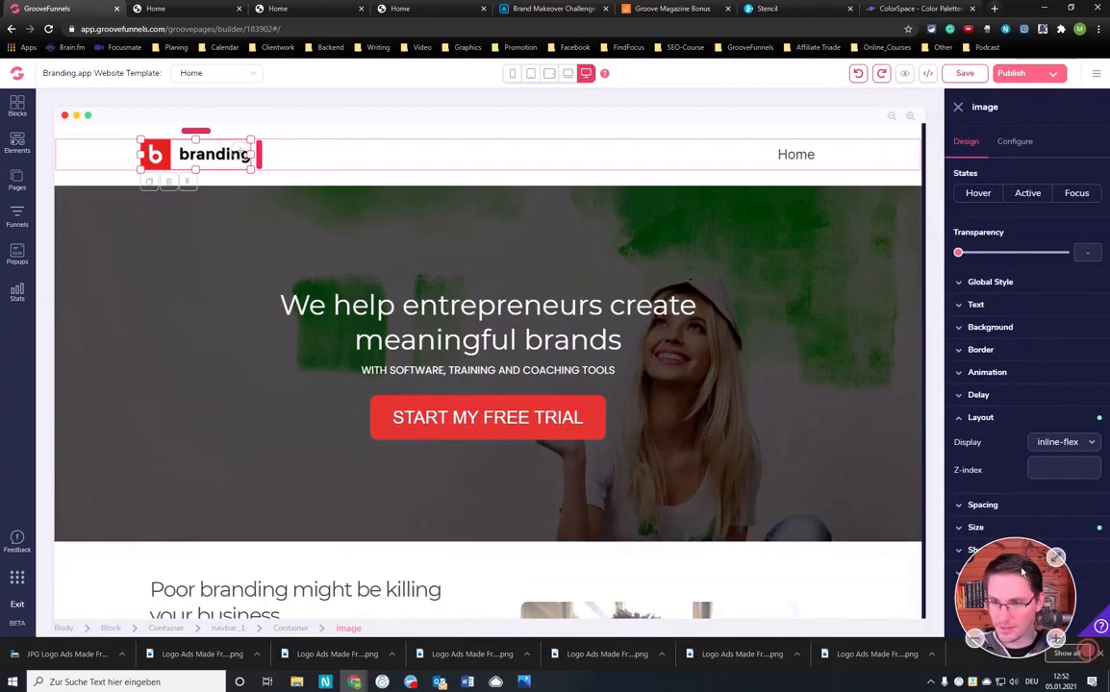
click(976, 528)
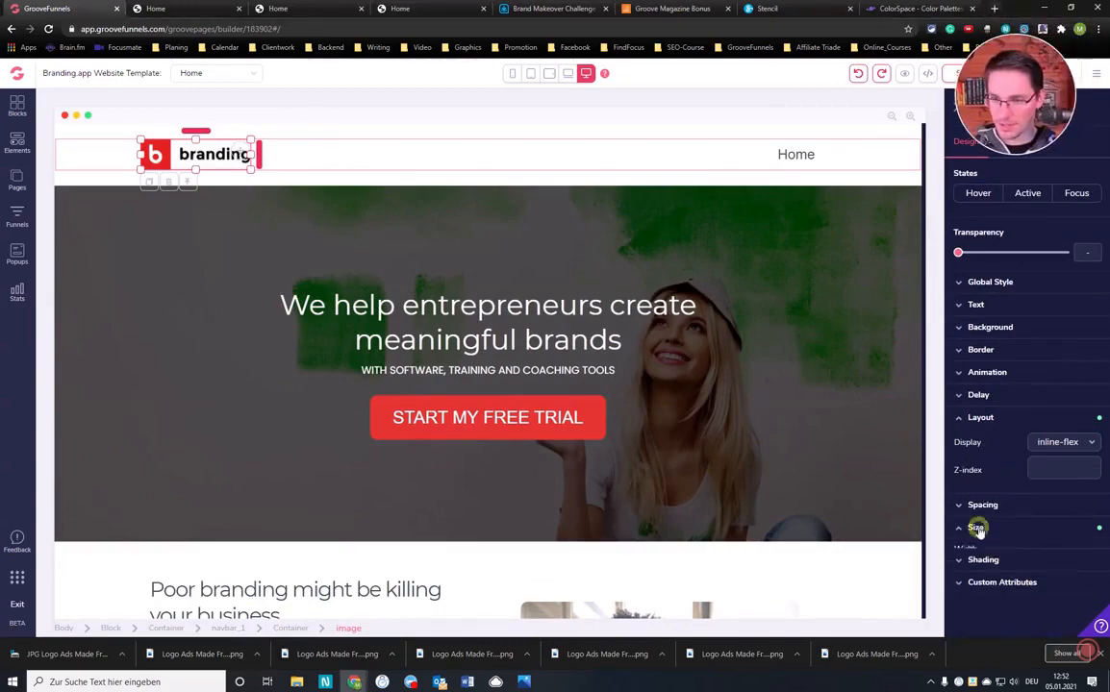
scroll(984, 440, down, 1)
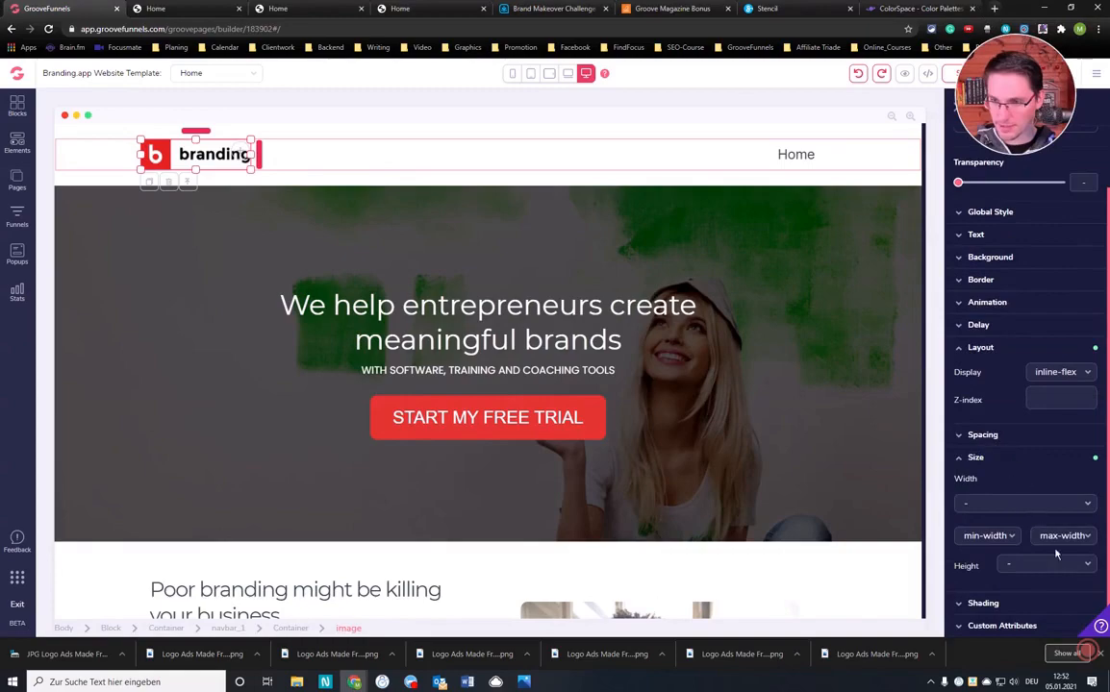
scroll(1014, 340, up, 1)
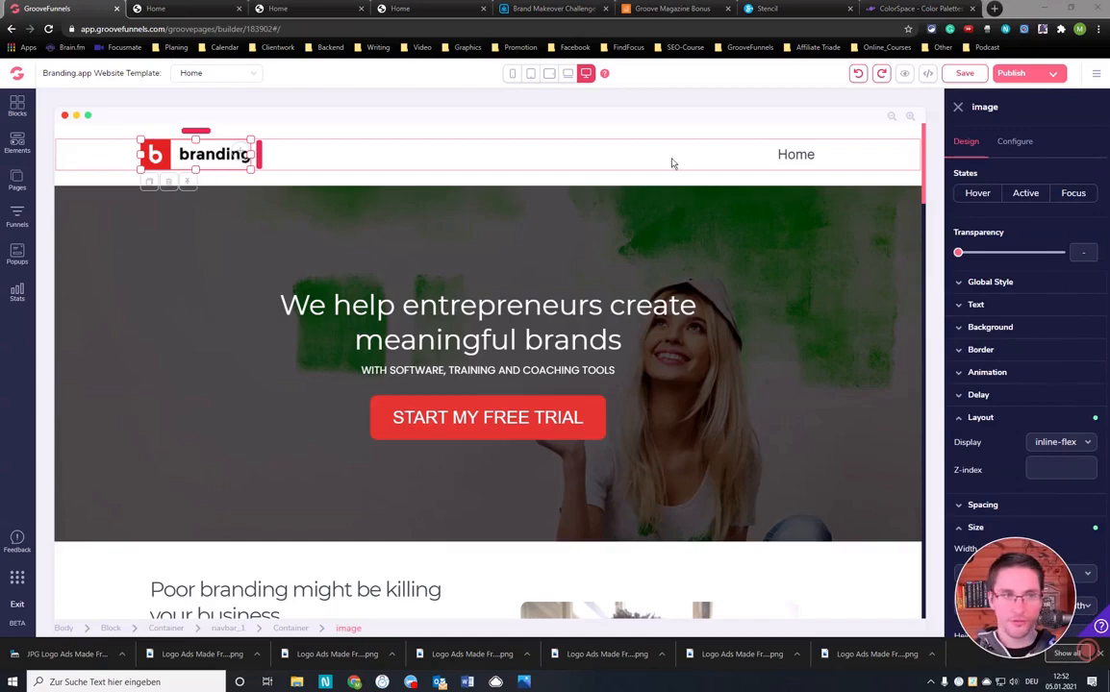
- Replace the branding logo with the Ads Made Free Black Wide image, with Fix aspect ratio turned off, and apply the update
click(1016, 143)
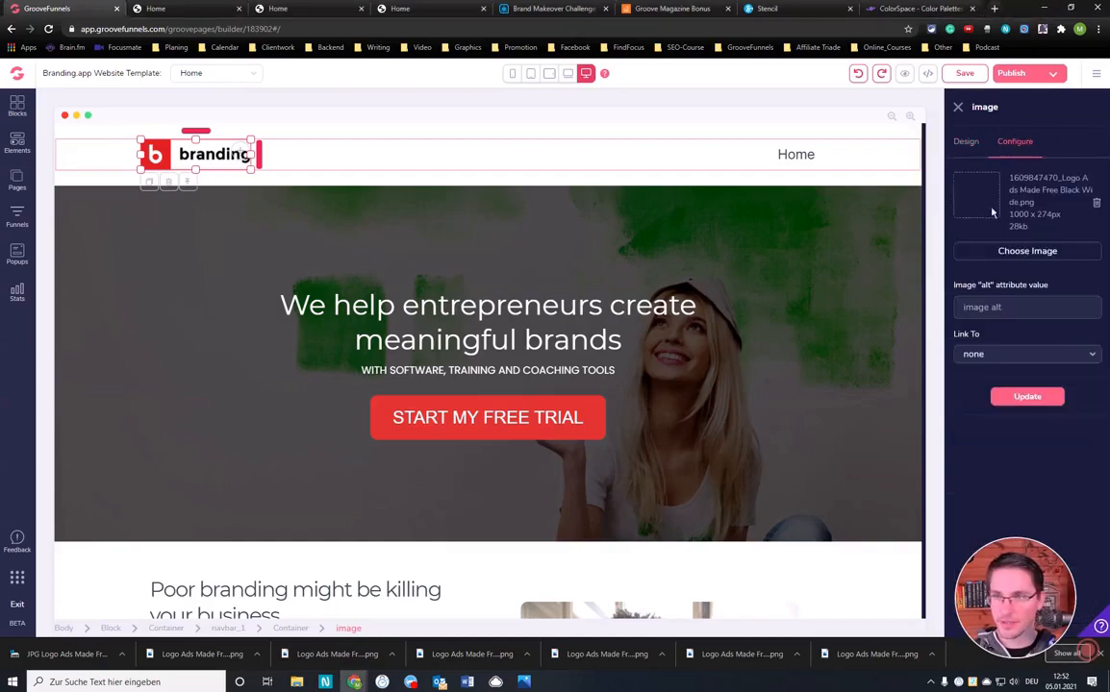
click(1024, 252)
click(208, 214)
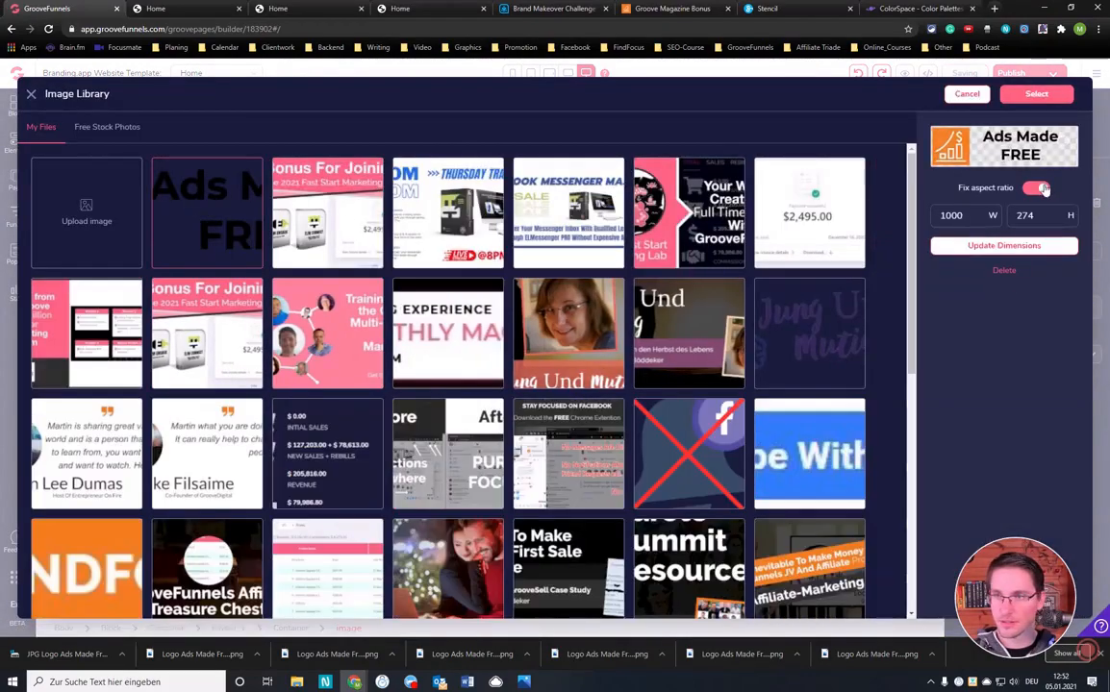
click(1038, 189)
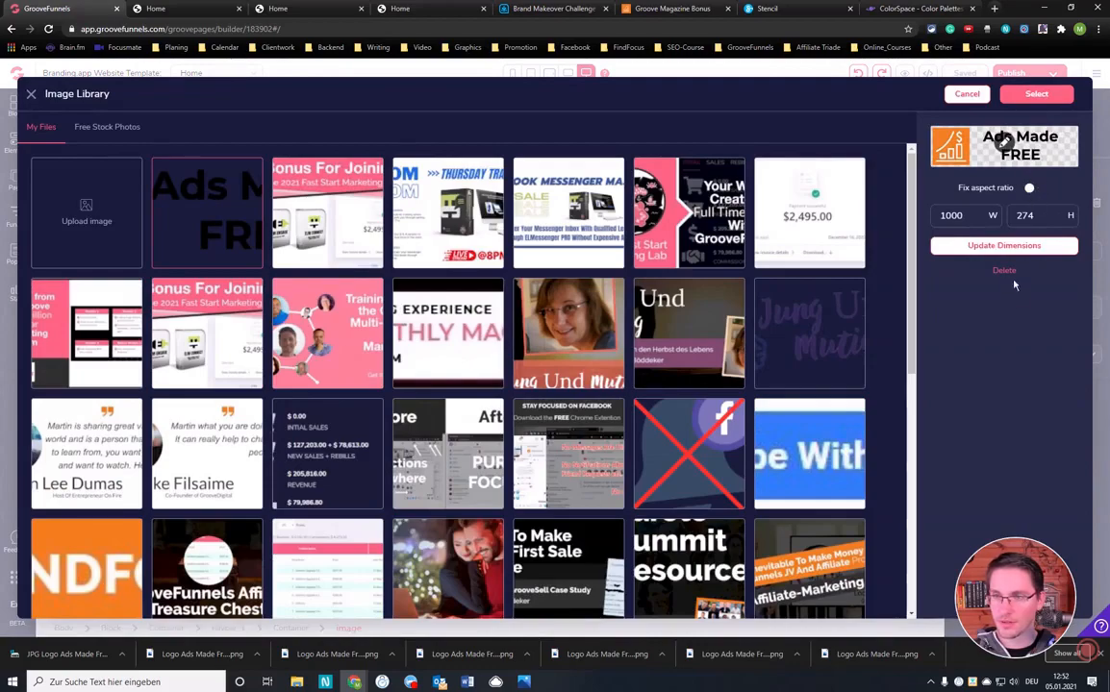
click(1038, 98)
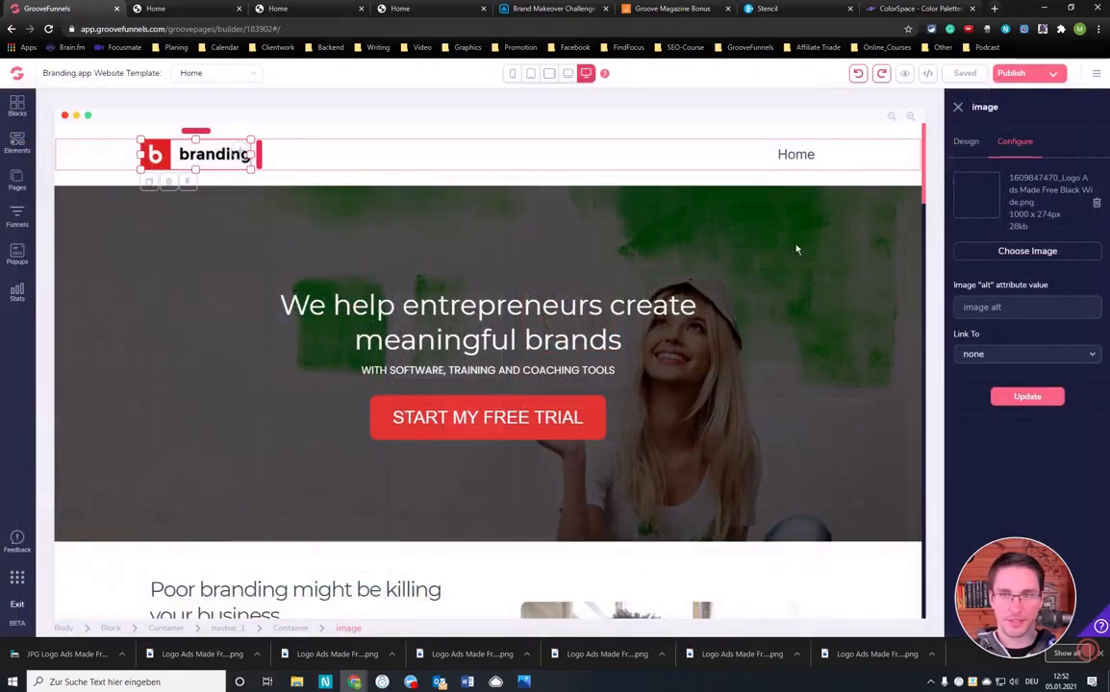
click(1027, 397)
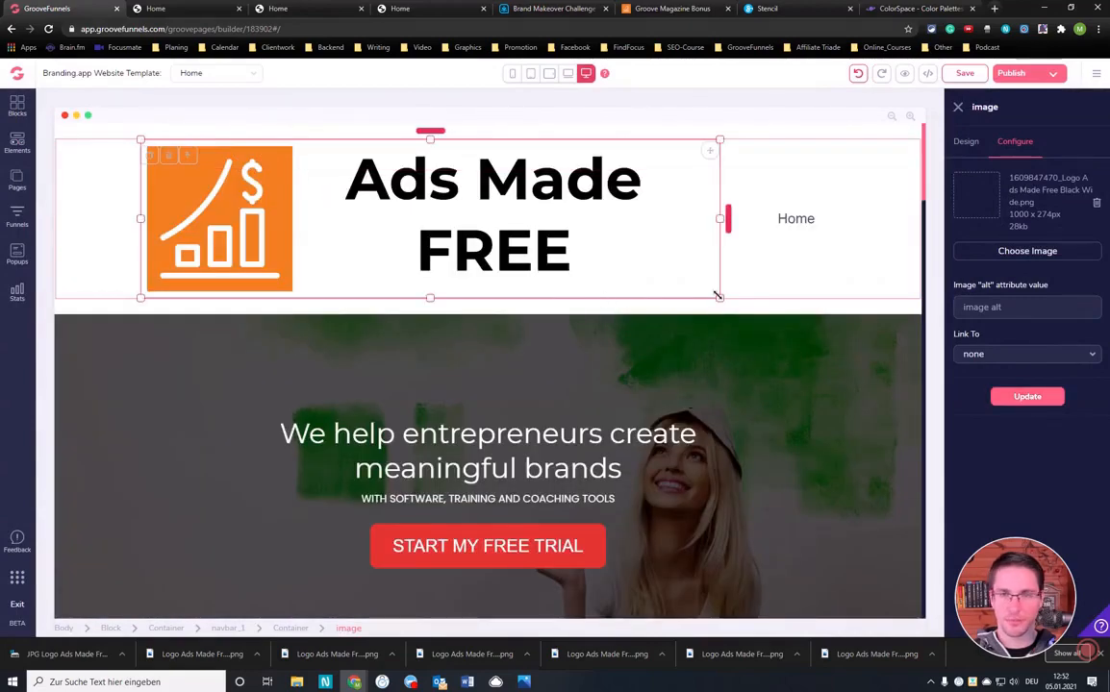
- Scale the Ads Made FREE logo in the header down to slightly larger than the original branding logo and select it
drag(717, 296, 375, 176)
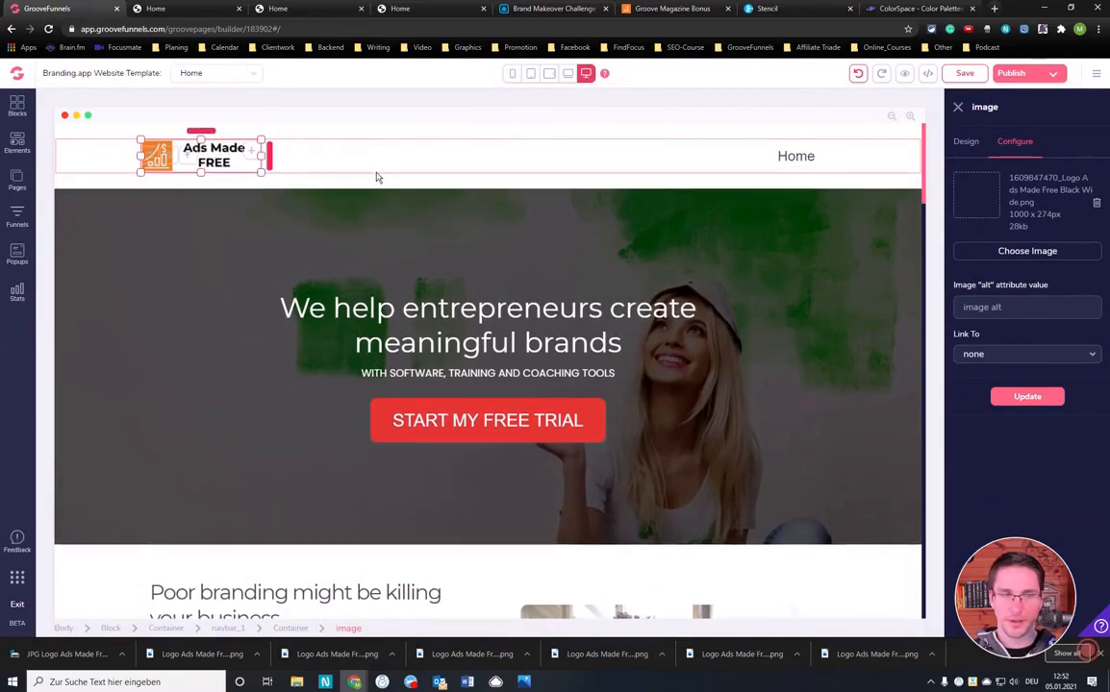
click(108, 321)
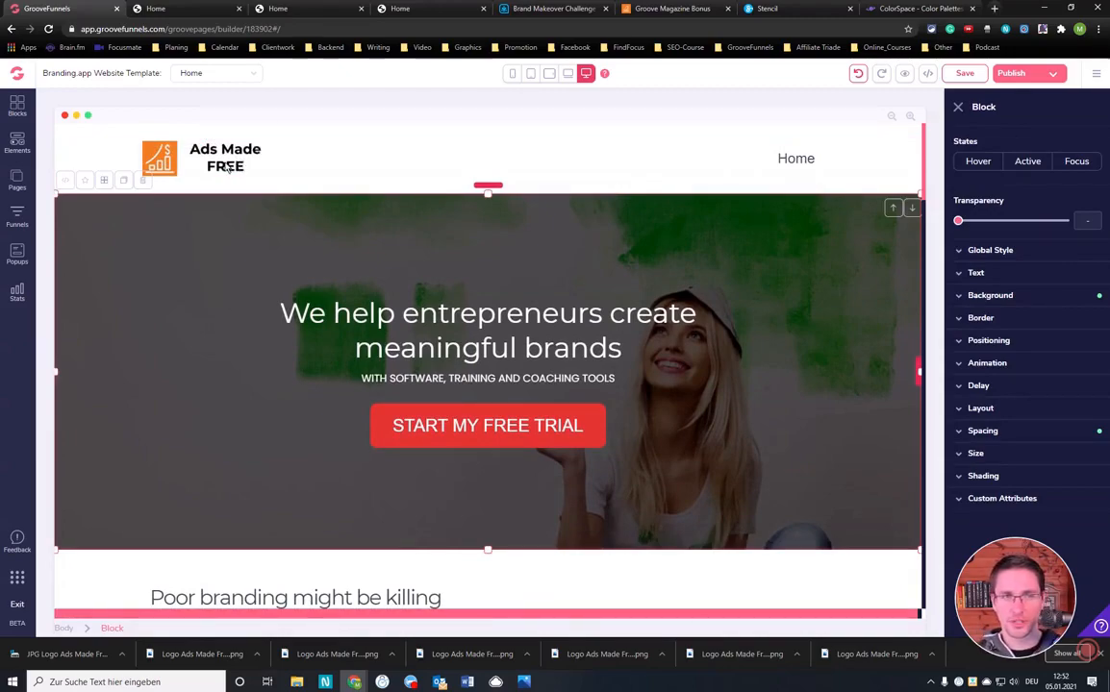
click(223, 165)
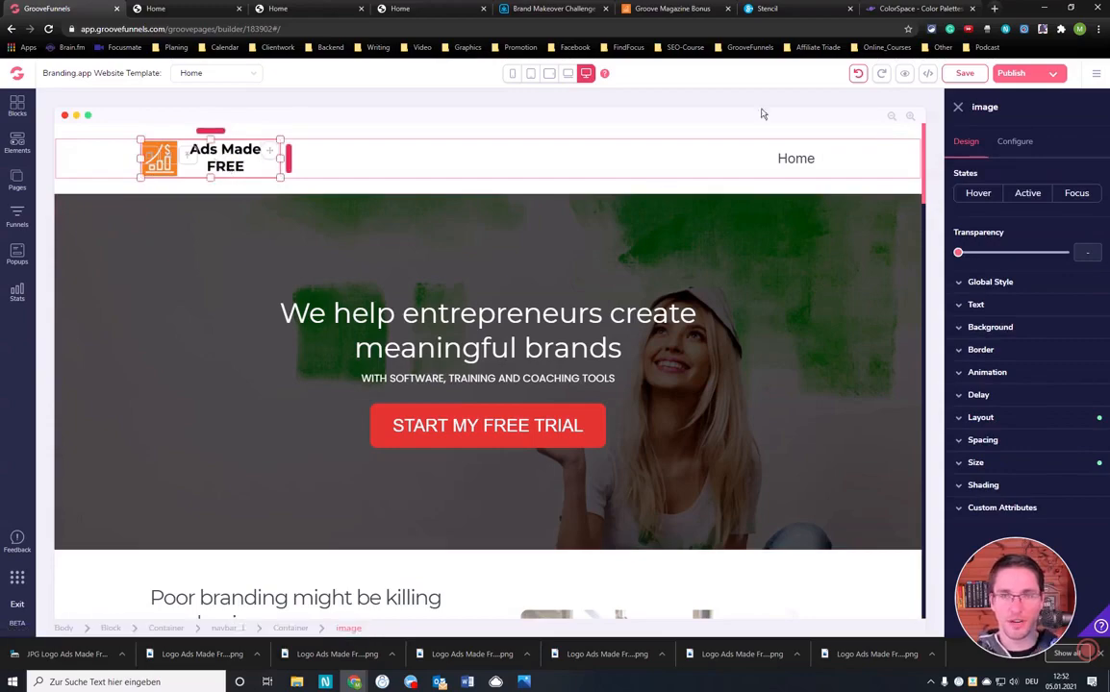
- Switch to Stencil and remove the line break between "Ads Made" and "FREE" in the logo text
click(766, 8)
click(680, 278)
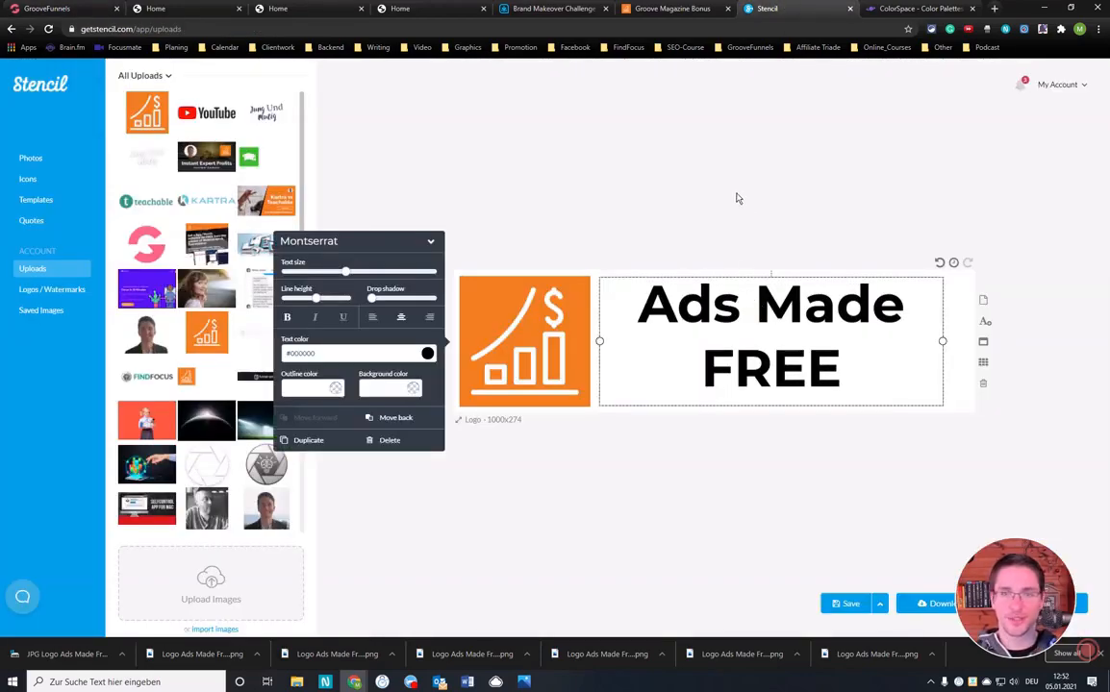
click(761, 325)
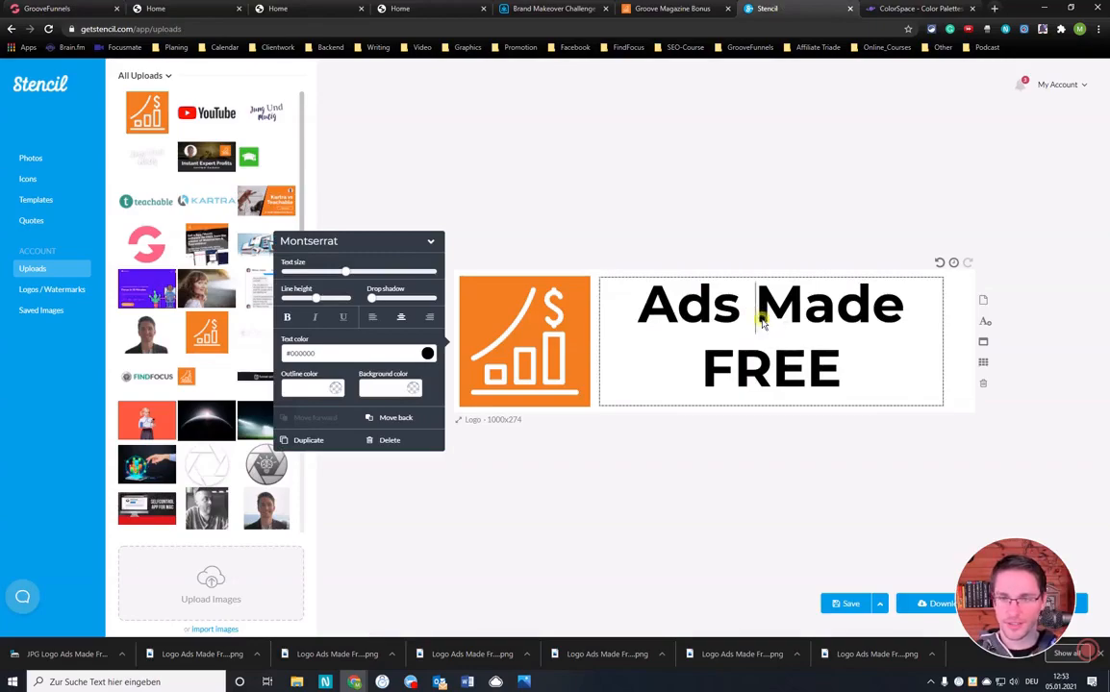
click(916, 303)
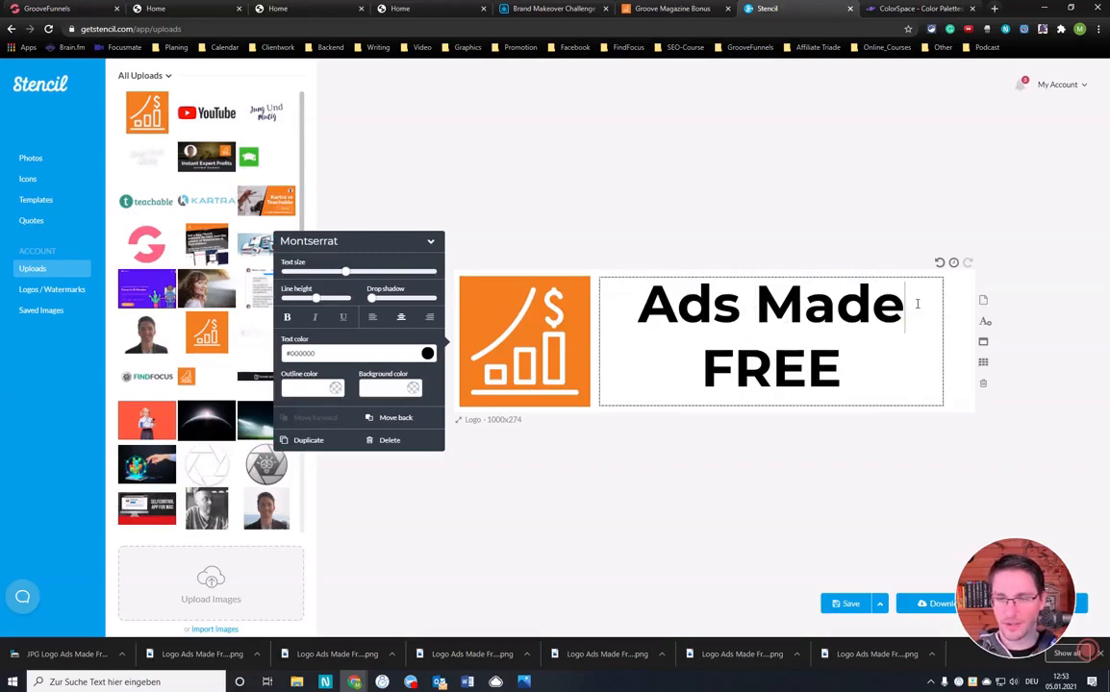
key(Delete)
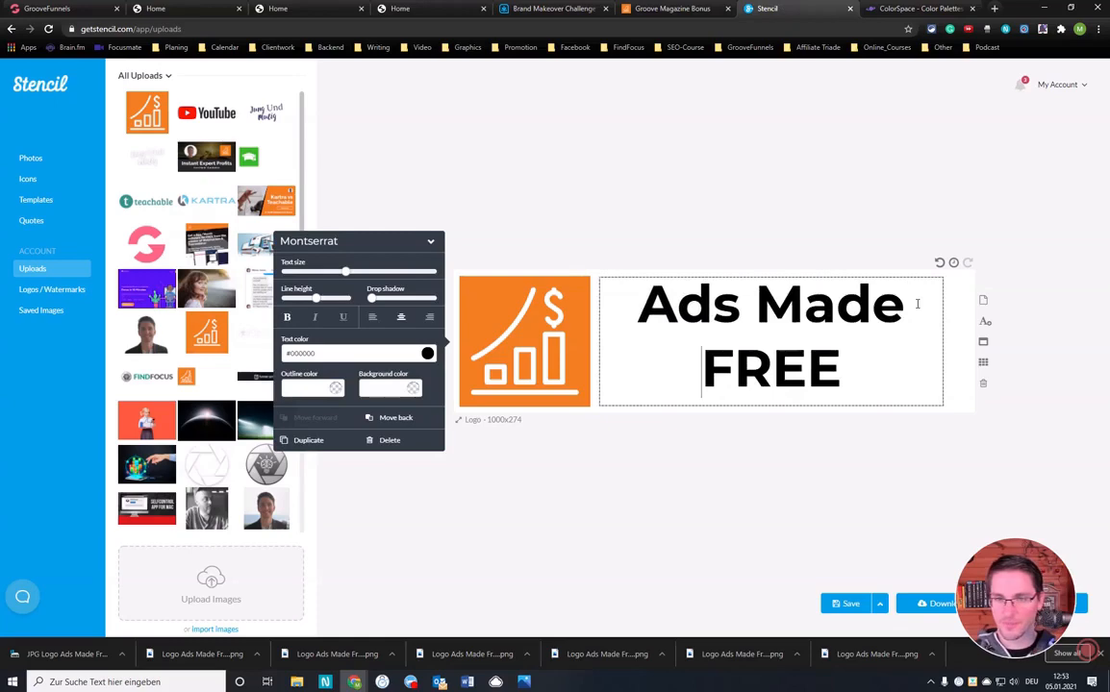
click(800, 260)
click(843, 329)
mouse_move(944, 341)
mouse_down()
mouse_move(988, 347)
mouse_move(938, 342)
mouse_up()
- Reduce the logo text size so "Ads Made FREE" fits on one line, then widen its box and place it beside the icon
click(575, 282)
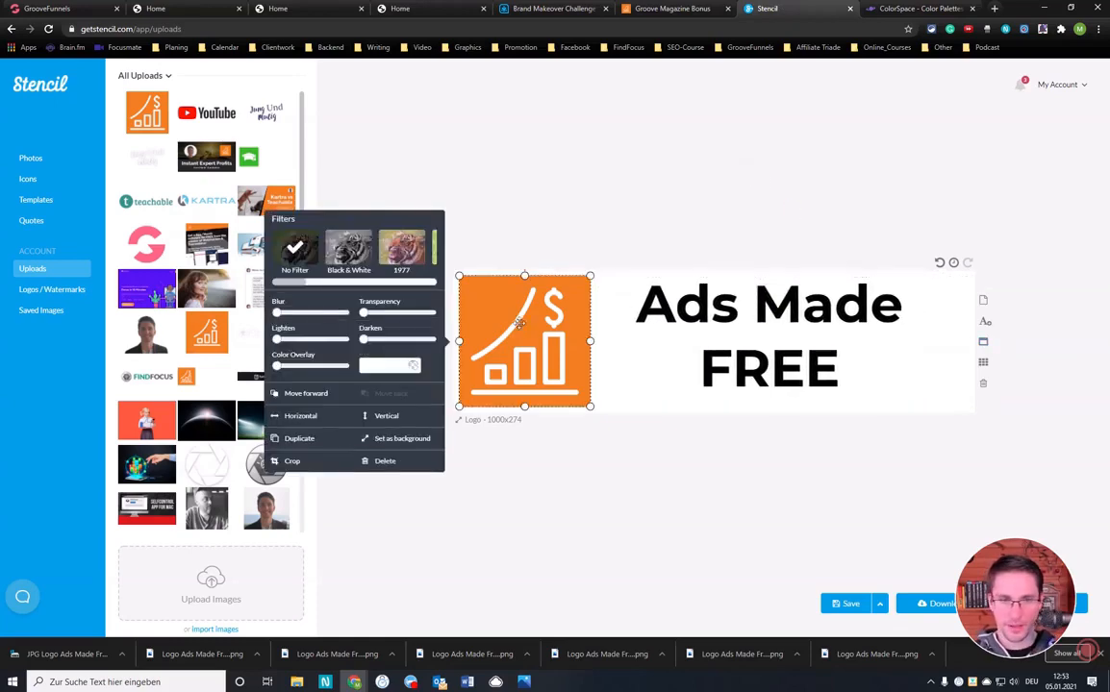
click(671, 333)
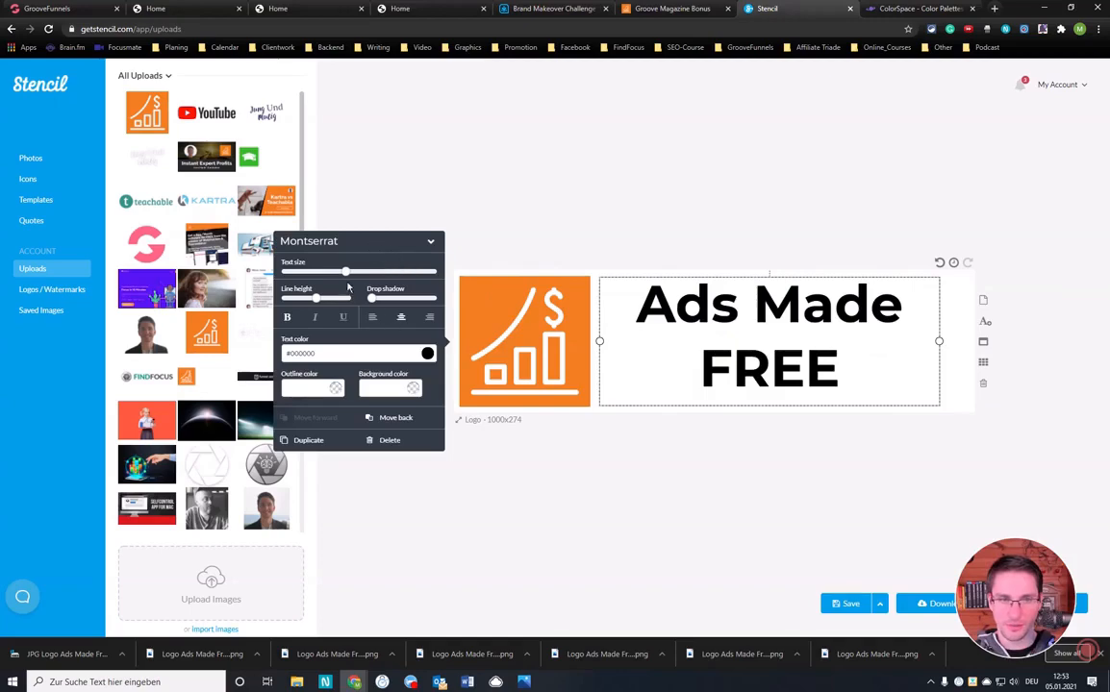
drag(345, 272, 327, 275)
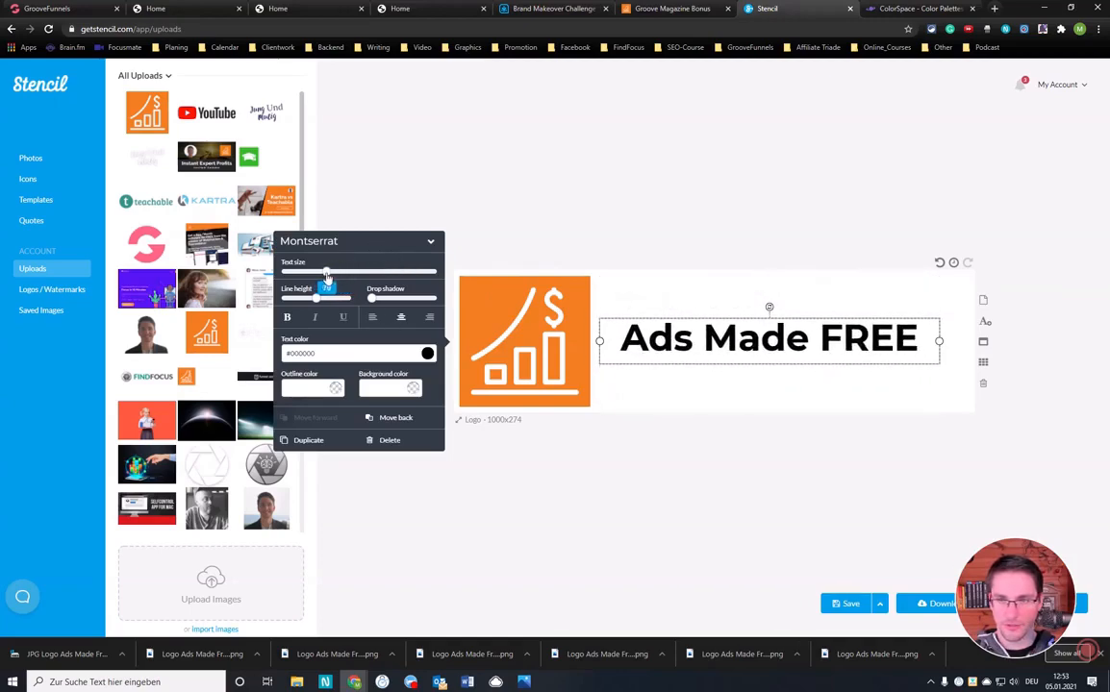
drag(938, 342, 970, 347)
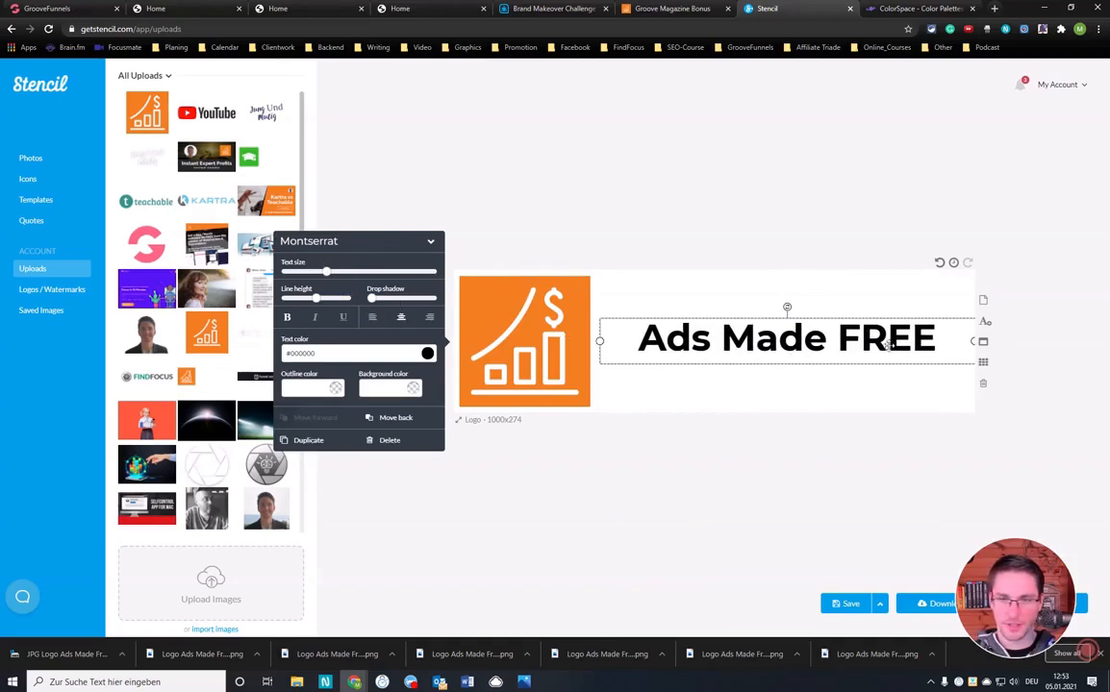
drag(887, 344, 837, 345)
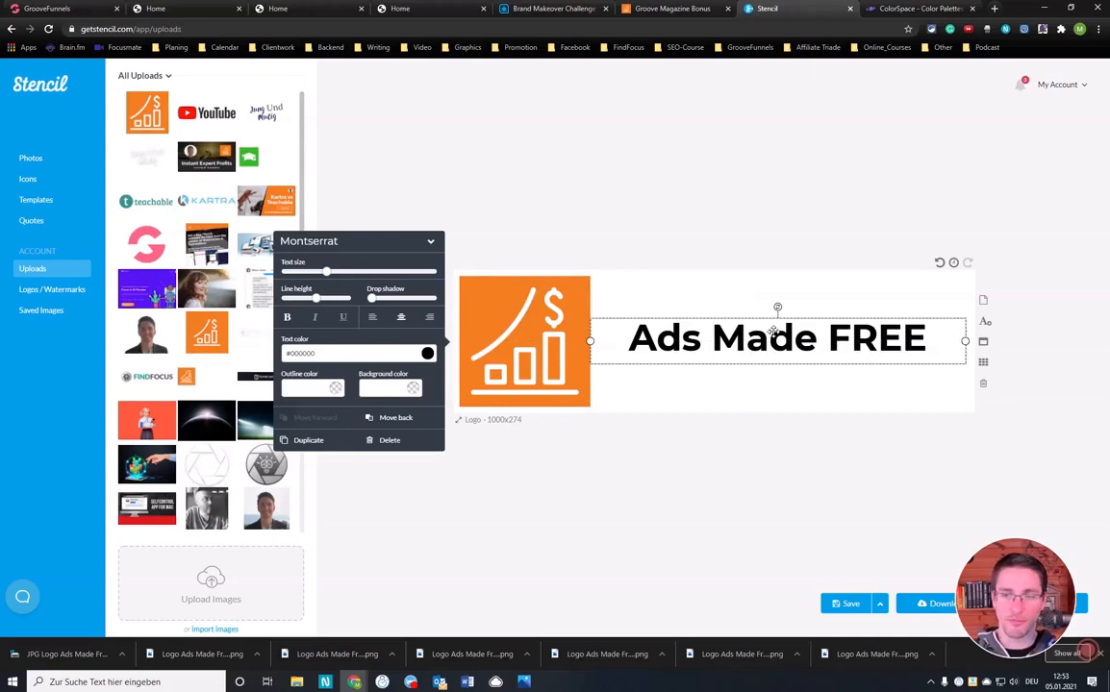
- Shrink the orange chart icon to just over half its size and move the text left next to it
click(515, 306)
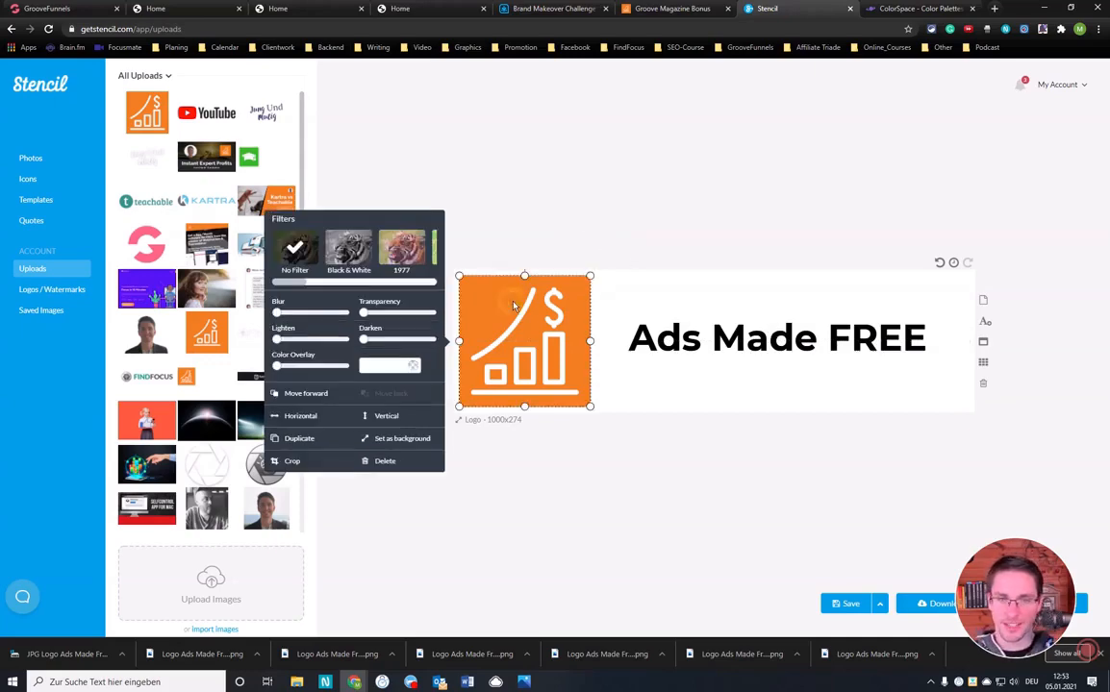
key(Left)
key(Left)
key(Left)
key(Left)
key(Left)
key(Left)
key(Left)
key(Left)
key(Left)
key(Left)
key(Left)
key(Left)
key(Left)
key(Left)
key(Left)
key(Left)
key(Left)
key(Left)
key(Left)
key(Left)
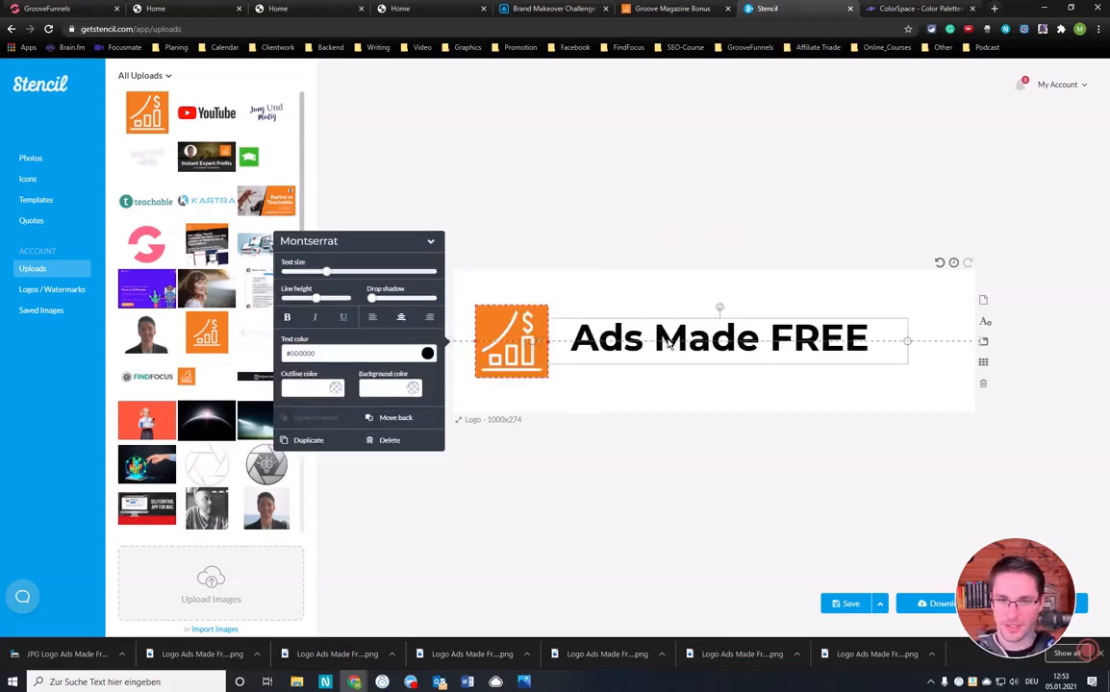
- Enlarge the "Ads Made FREE" text, widen its box to keep it on one line, and shift it slightly right
drag(325, 273, 336, 273)
drag(902, 341, 951, 340)
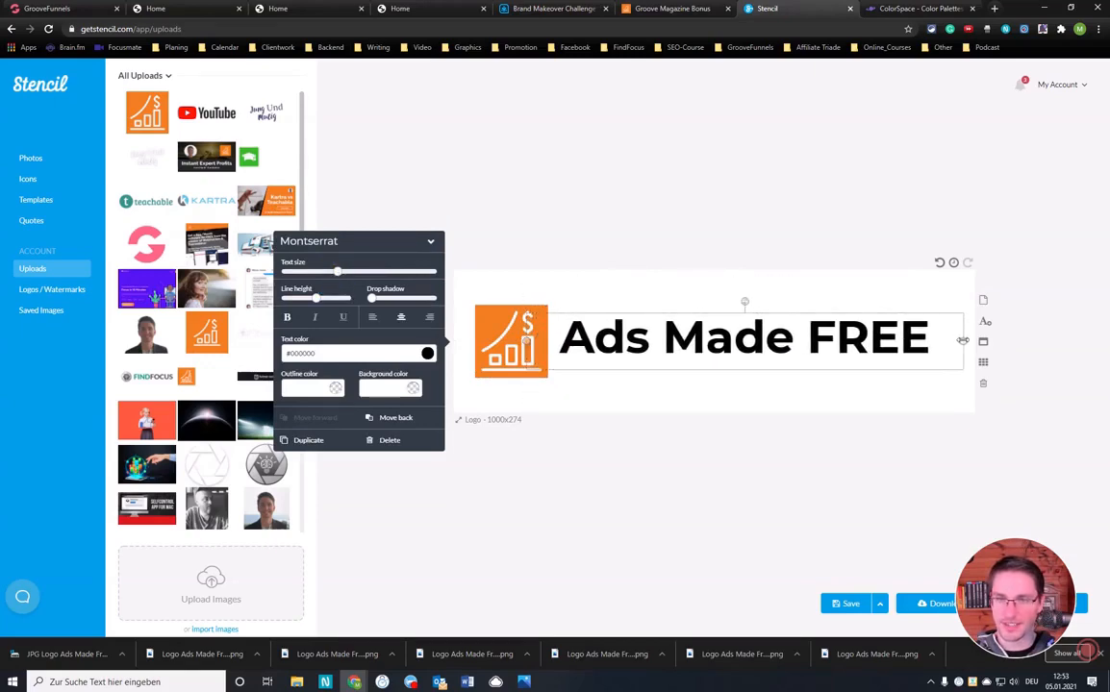
drag(750, 342, 767, 342)
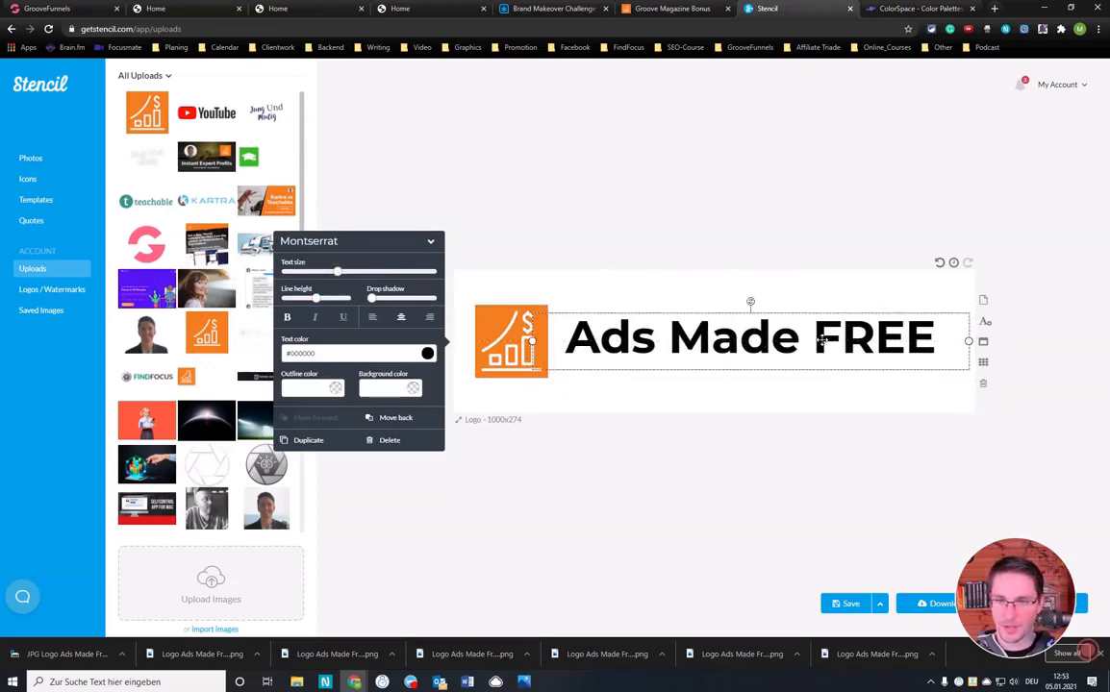
- Change "FREE" to "Free" in the logo text and reposition the text beside the icon
drag(851, 341, 936, 342)
text(ree)
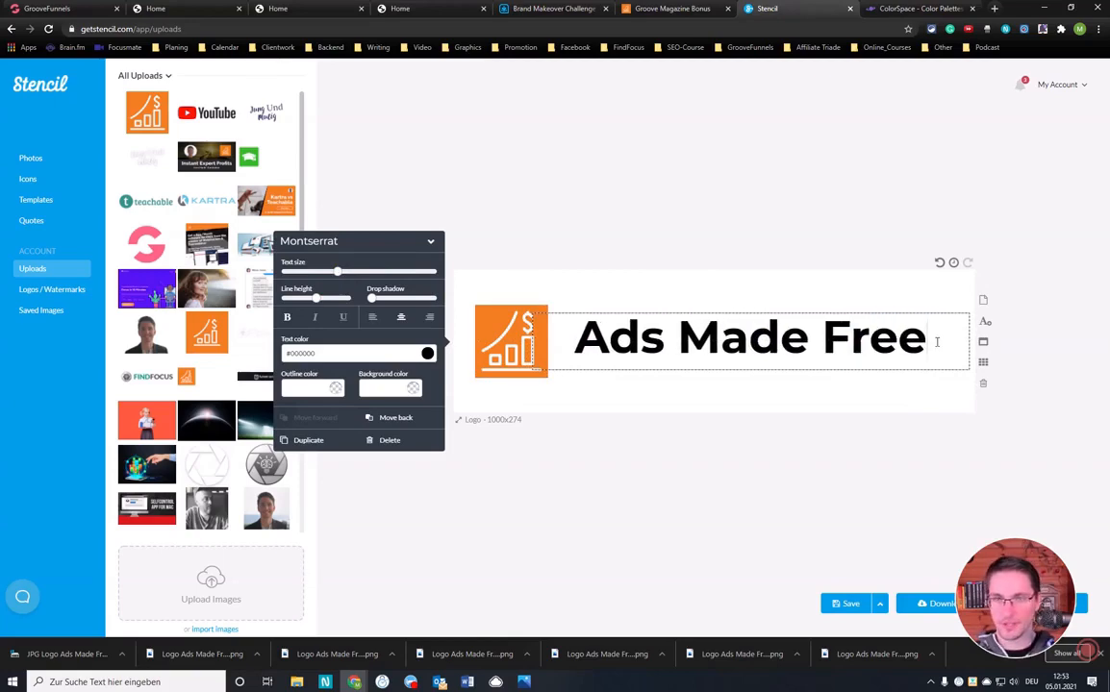
click(650, 171)
click(716, 348)
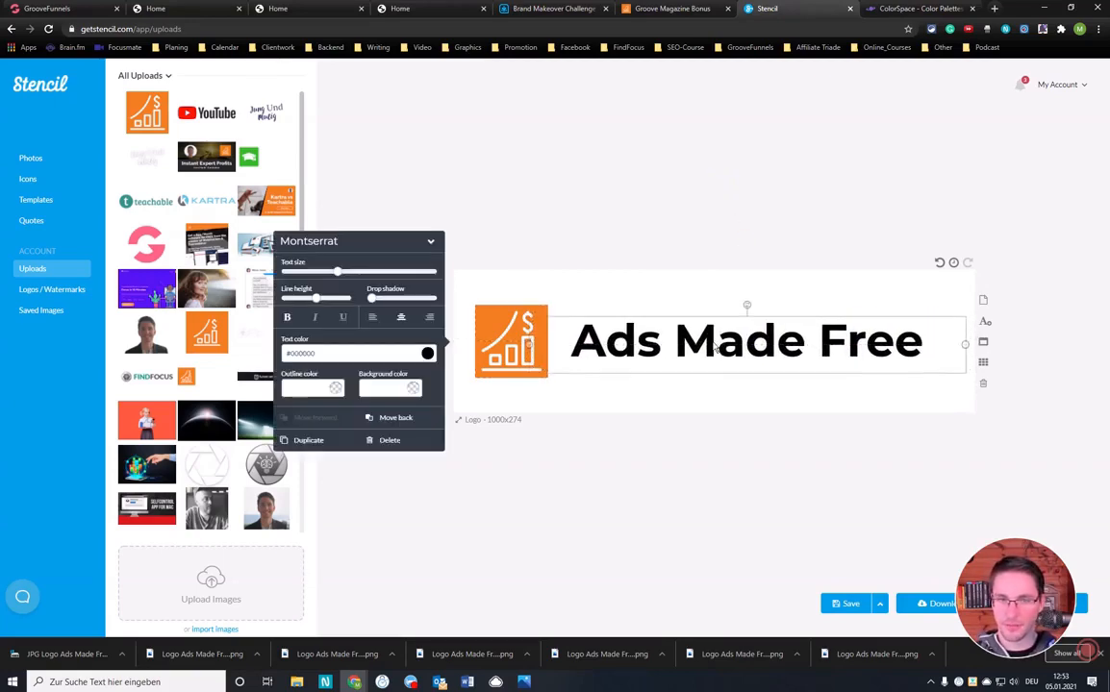
drag(716, 348, 723, 345)
- Enlarge the orange chart icon moderately and centre it vertically in the space beside the text
click(470, 310)
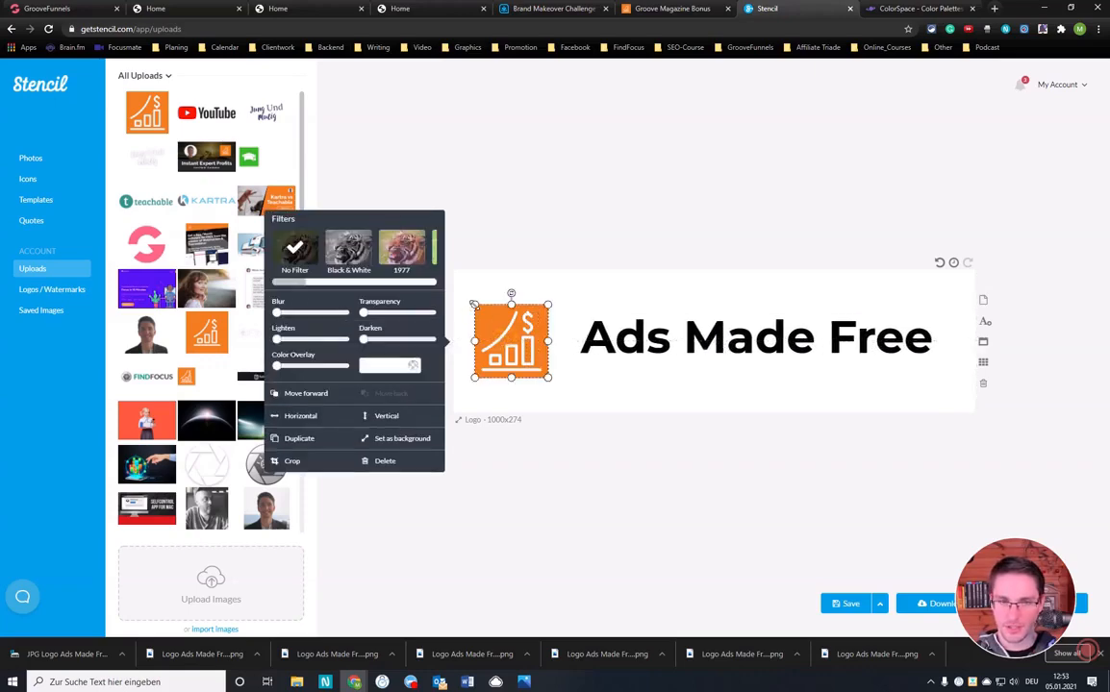
drag(473, 304, 457, 287)
drag(550, 381, 562, 391)
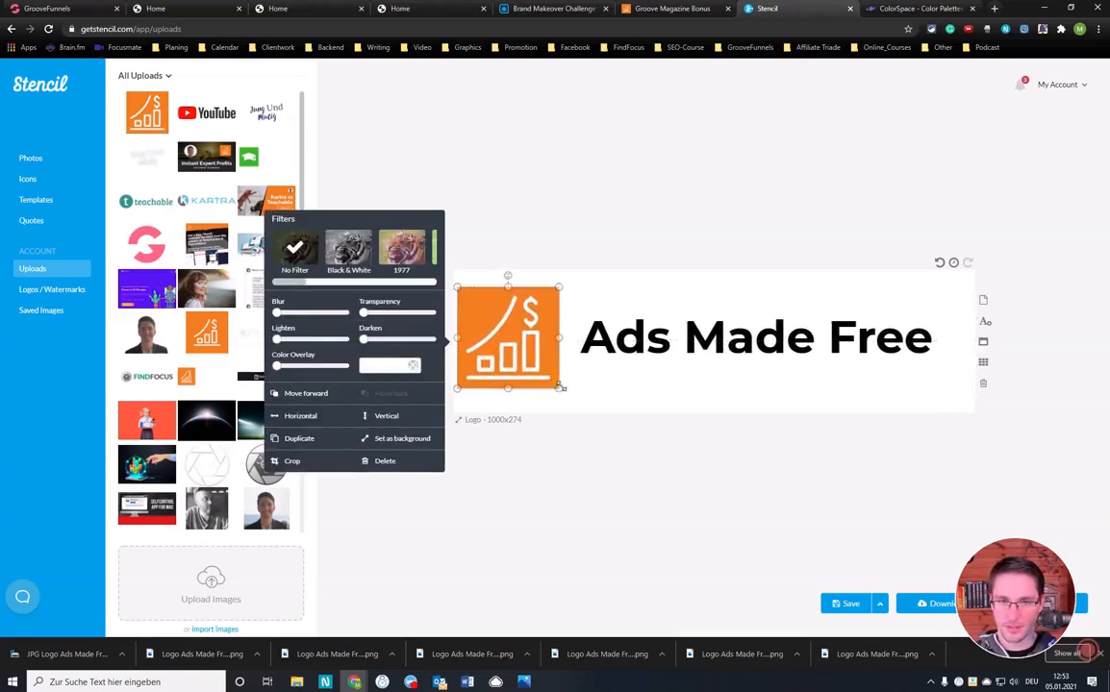
drag(508, 347, 511, 345)
drag(564, 390, 553, 380)
drag(509, 348, 514, 354)
- Enlarge the "Ads Made Free" text to fill the width beside the icon and adjust its position
click(676, 348)
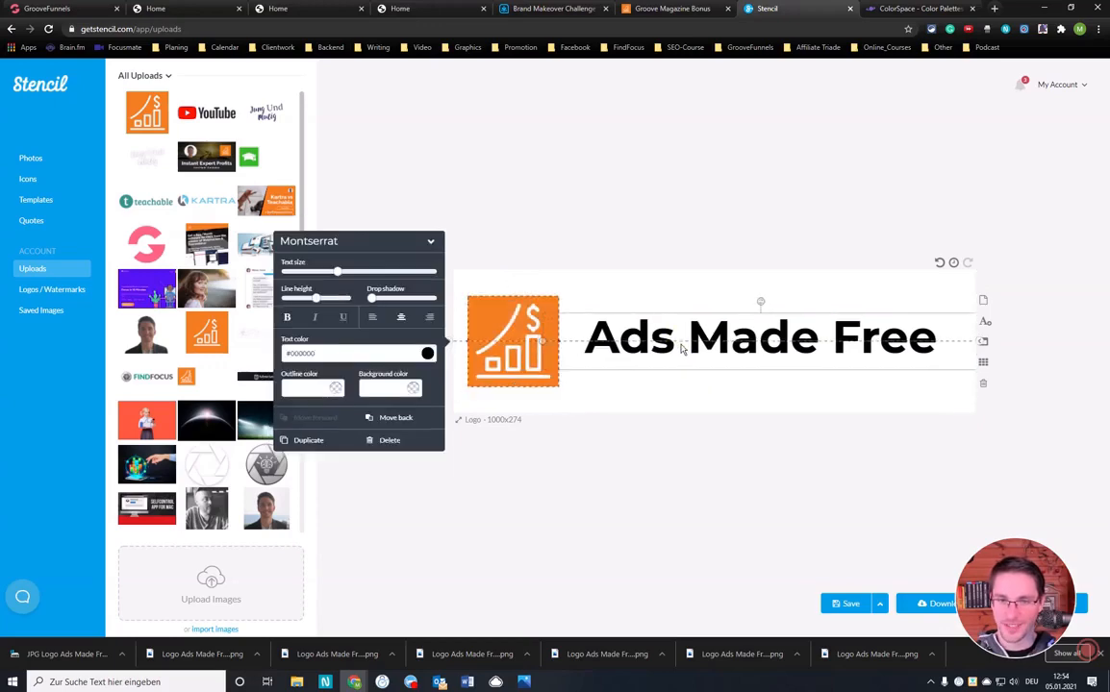
drag(337, 272, 349, 274)
drag(691, 333, 697, 335)
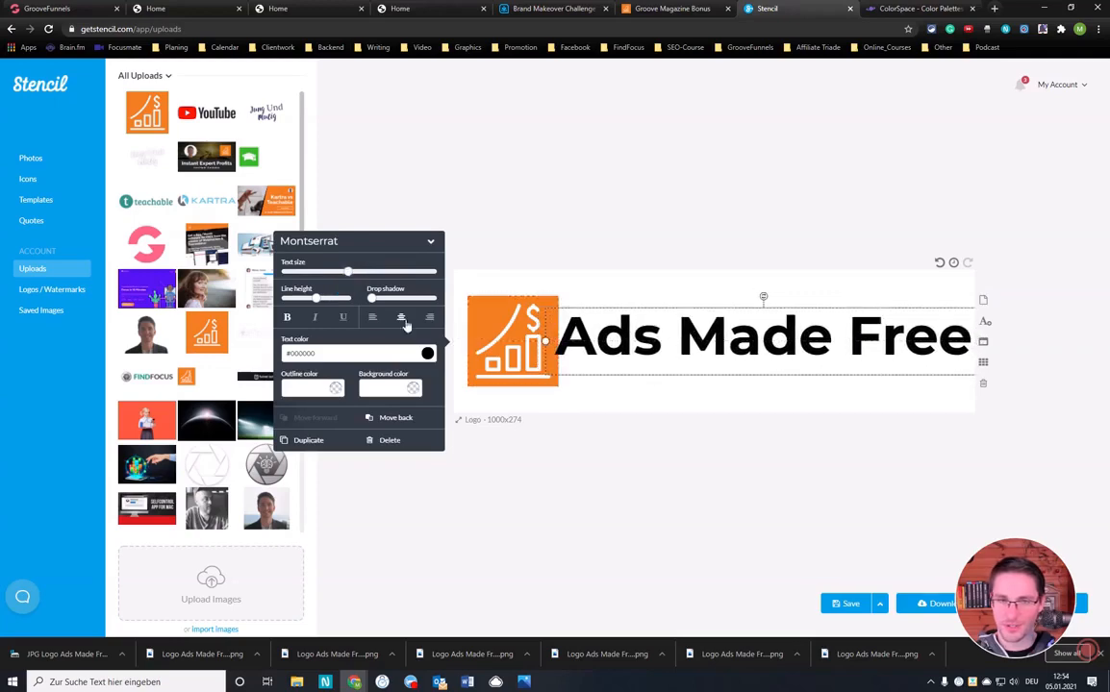
- Shrink the "Ads Made Free" text slightly and shift it down to align with the middle of the orange icon
drag(348, 273, 344, 273)
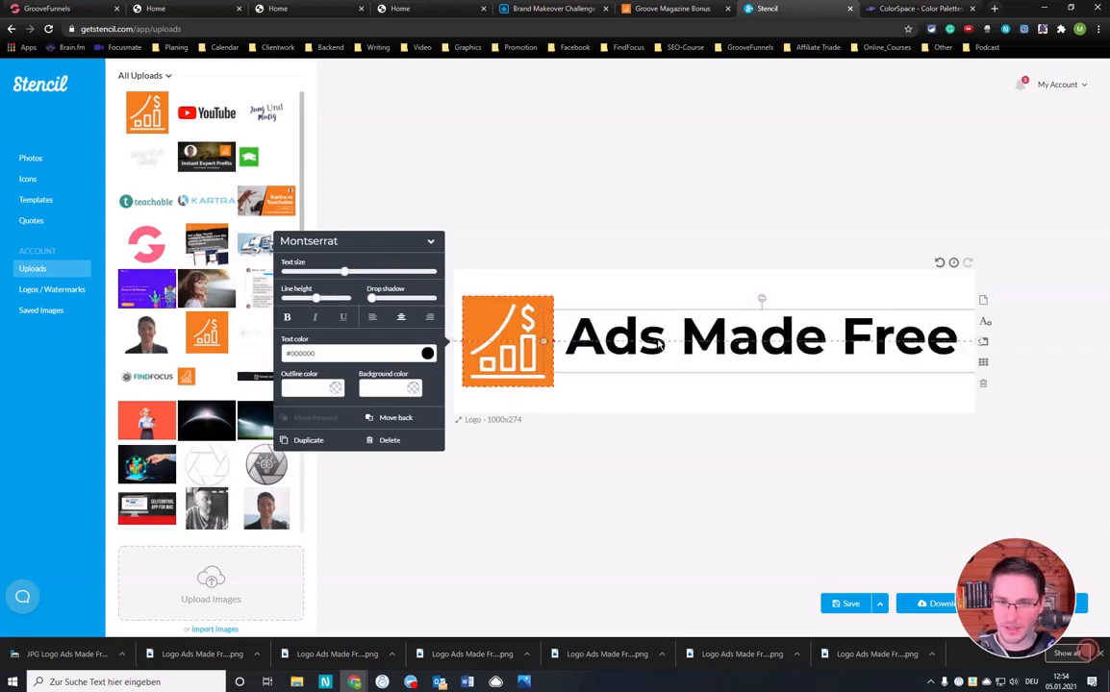
click(658, 343)
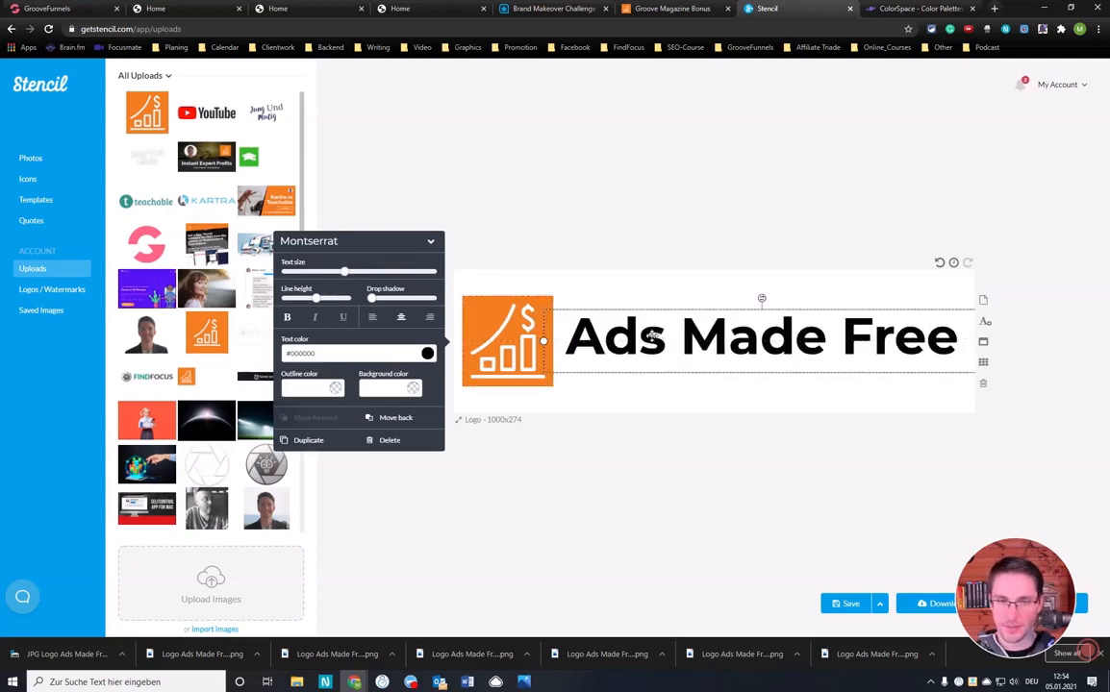
drag(650, 335, 652, 341)
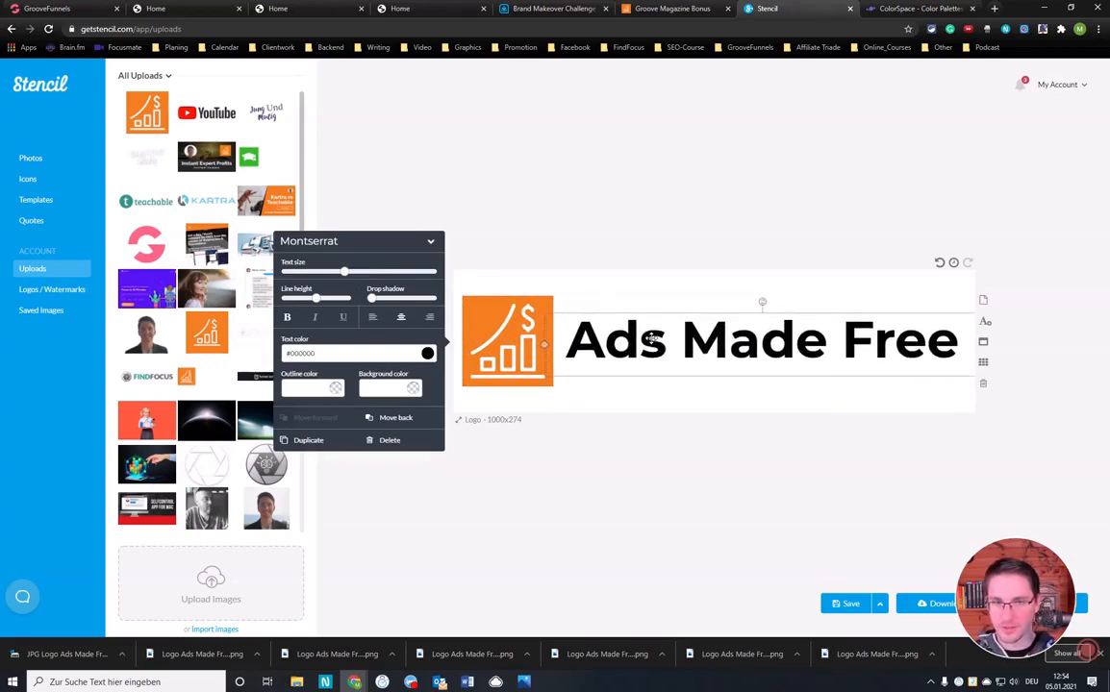
click(673, 210)
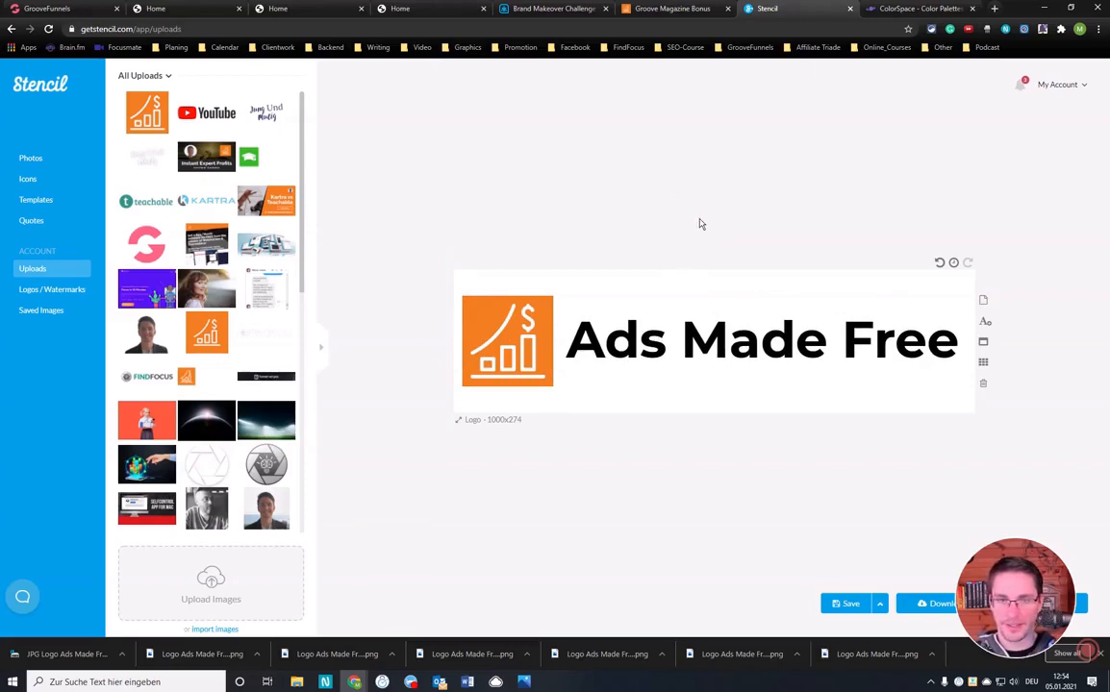
click(707, 342)
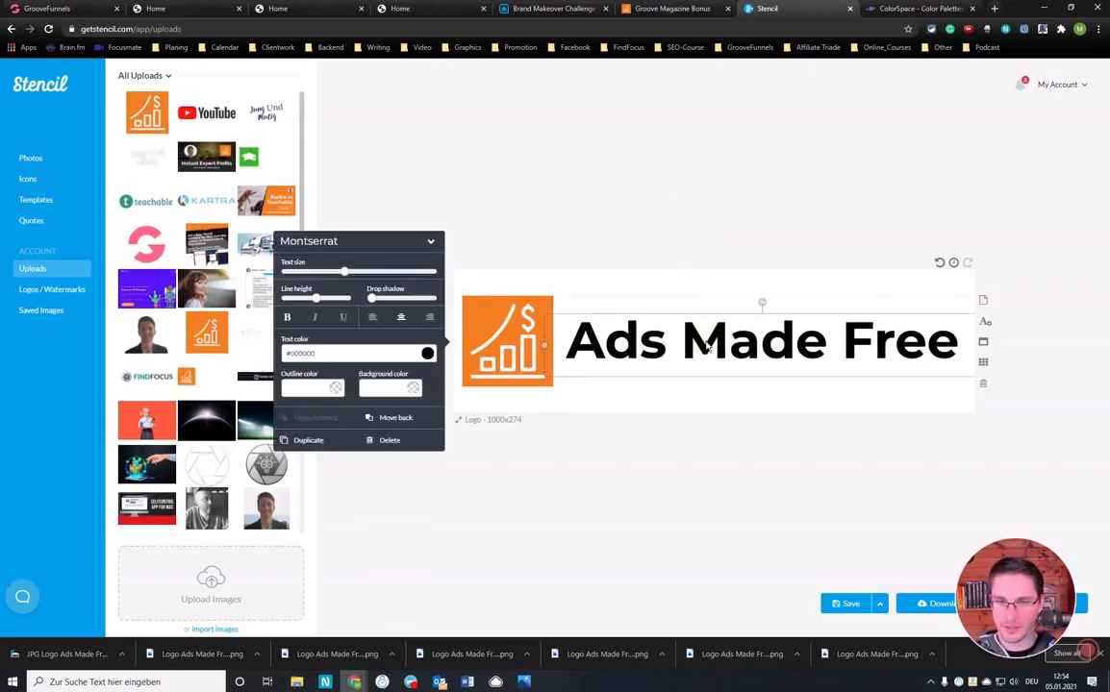
drag(707, 348, 708, 349)
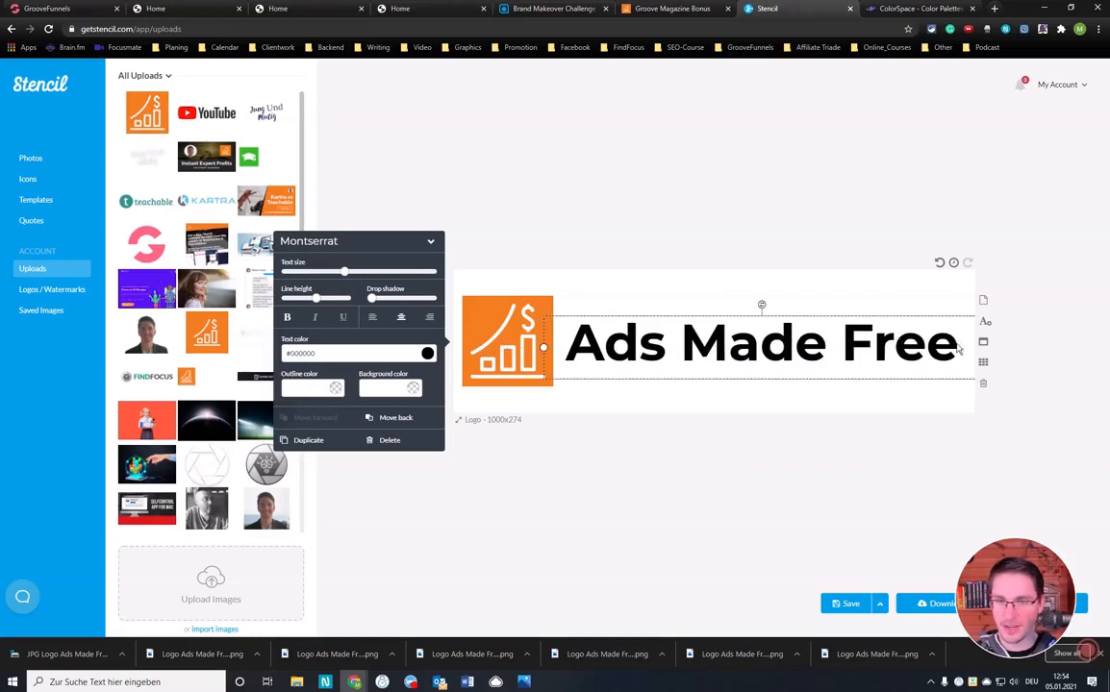
click(653, 200)
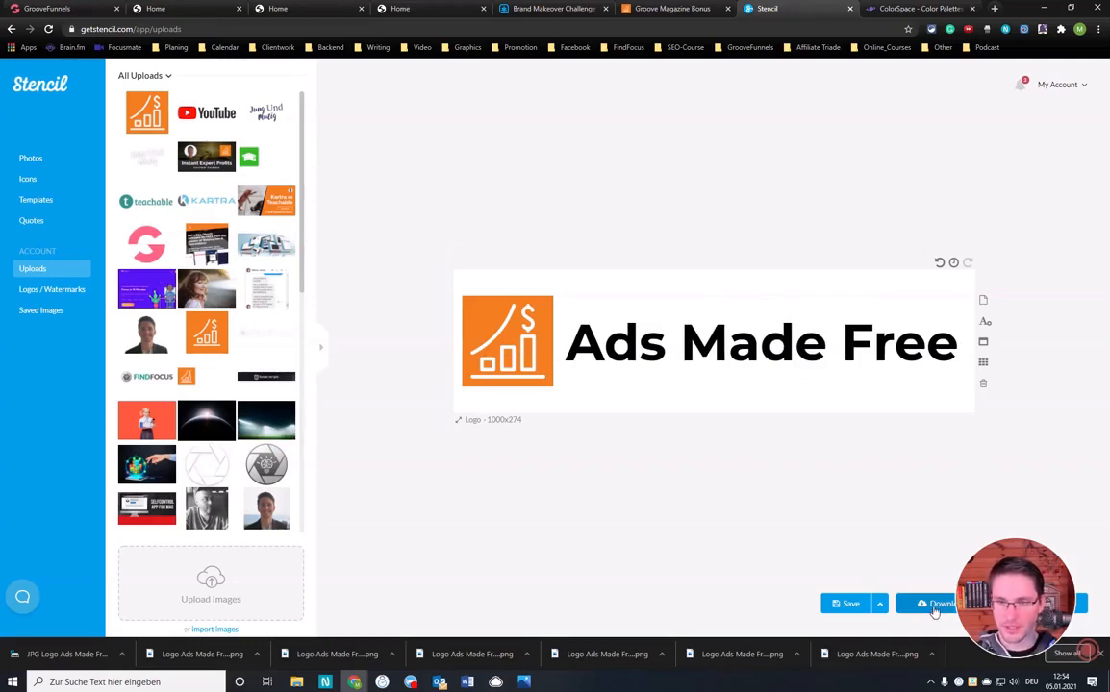
- Download the white-background logo as a JPG, replacing the file "JPG Logo Ads Made Free Black Wide with White Background"
click(773, 385)
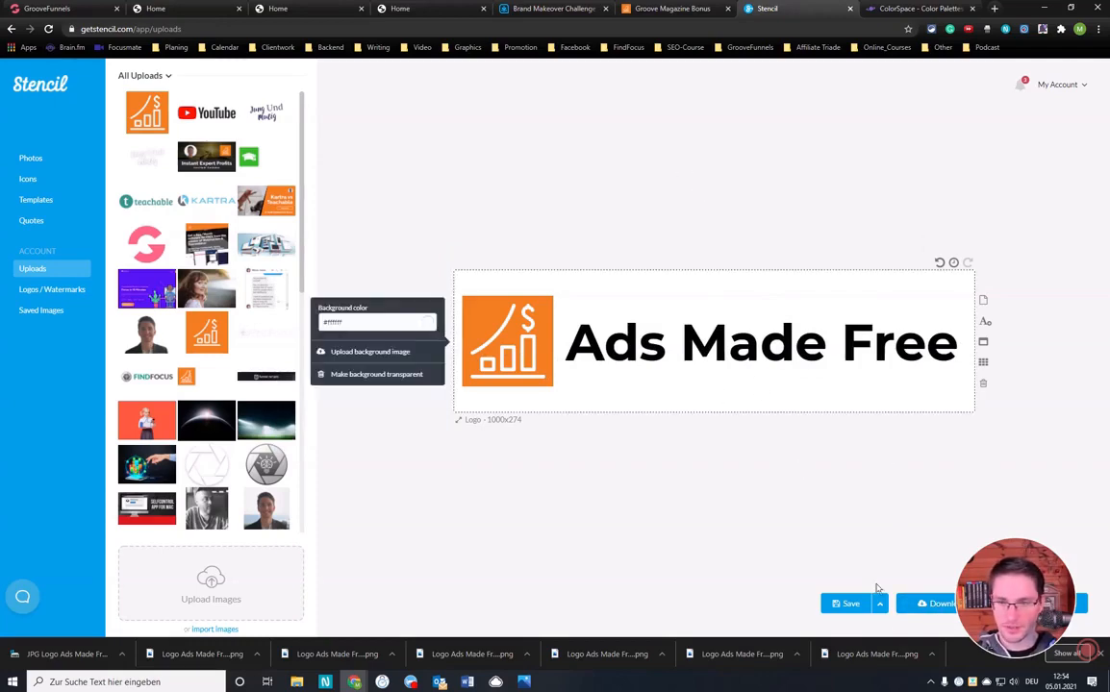
click(938, 607)
click(567, 470)
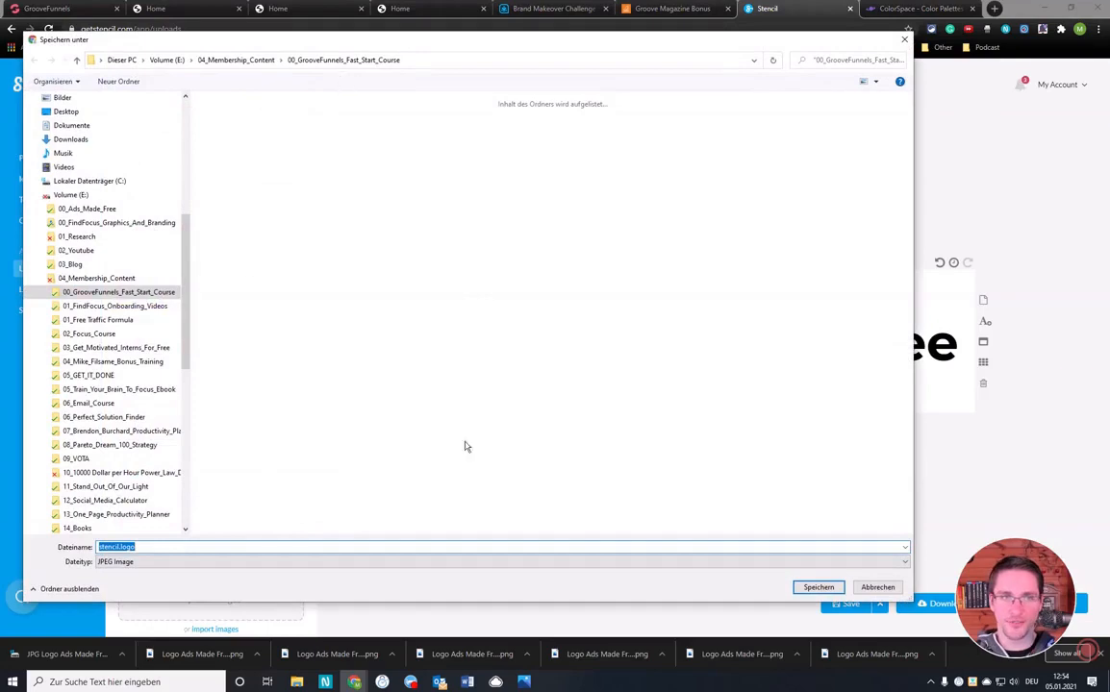
click(188, 563)
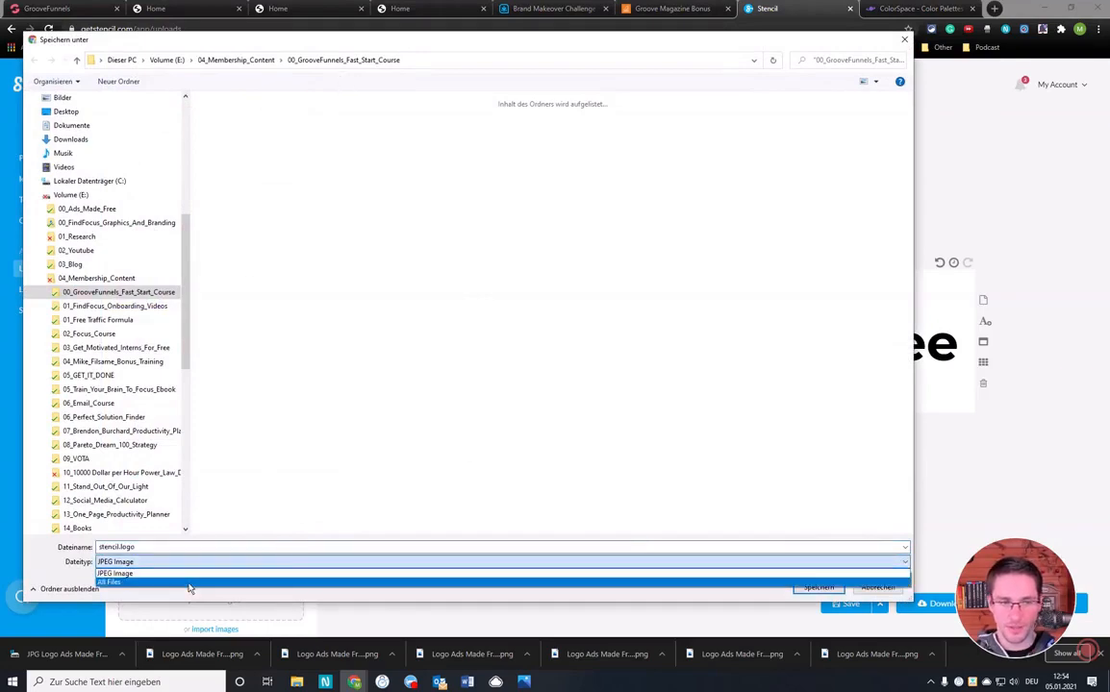
click(190, 583)
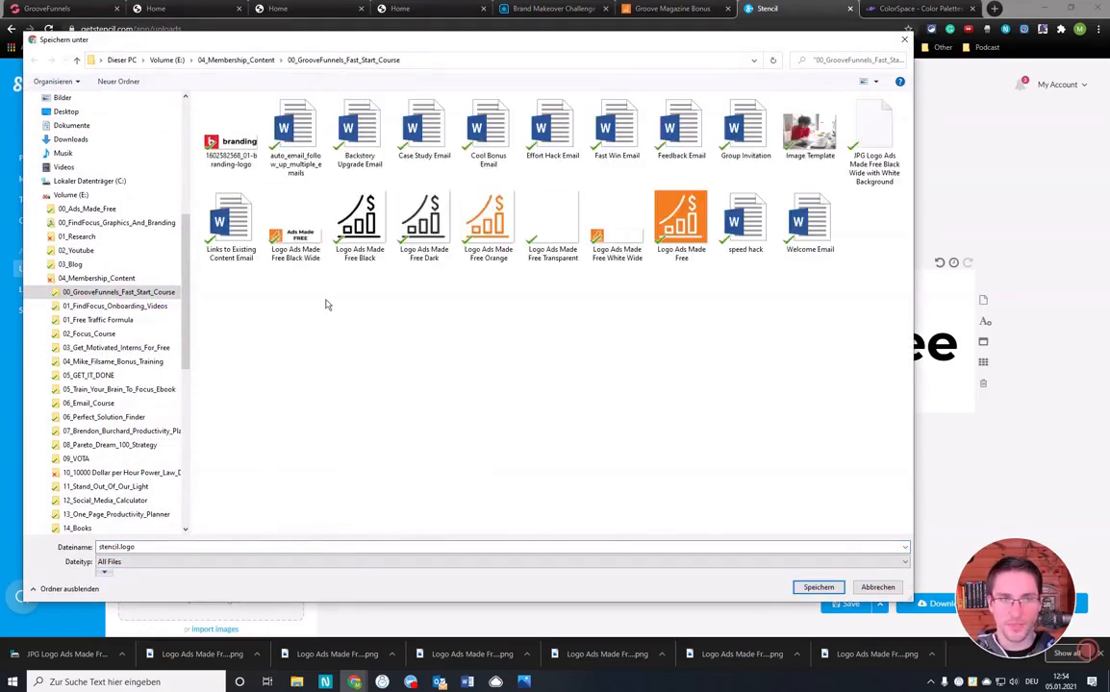
click(301, 229)
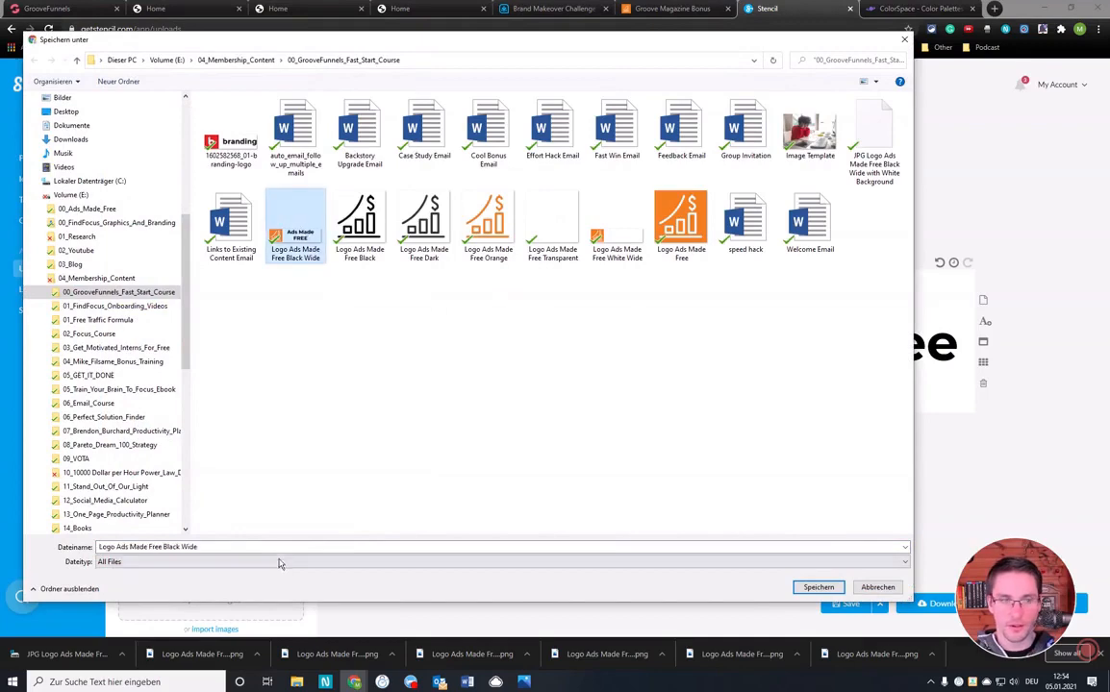
click(874, 159)
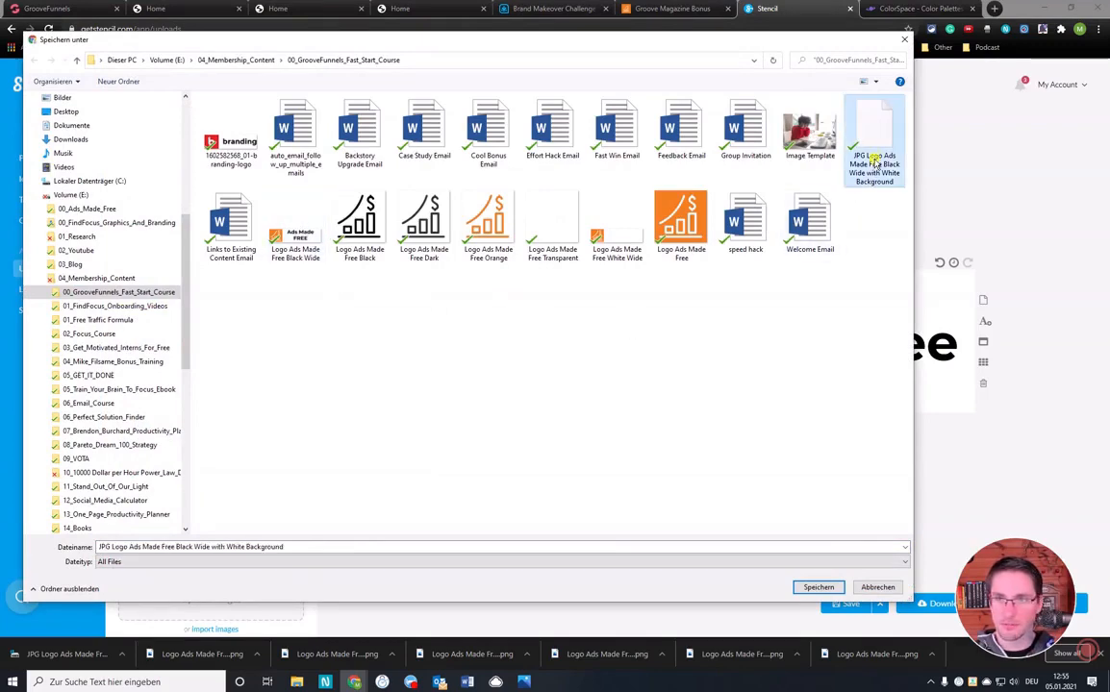
click(510, 562)
click(449, 577)
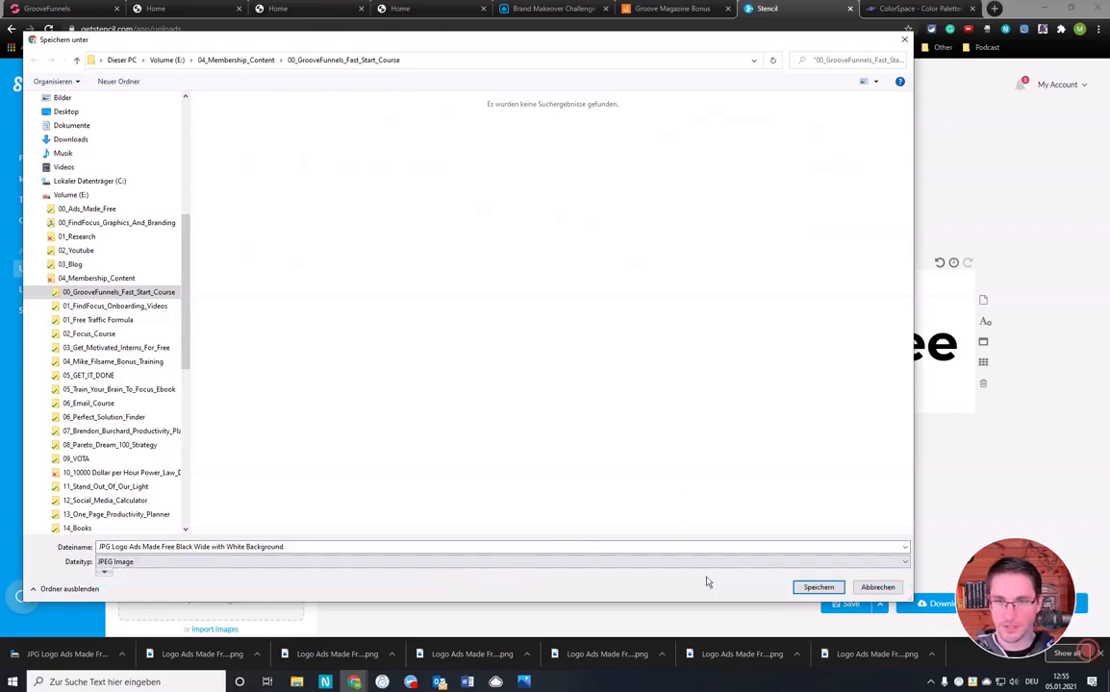
key(Return)
click(627, 341)
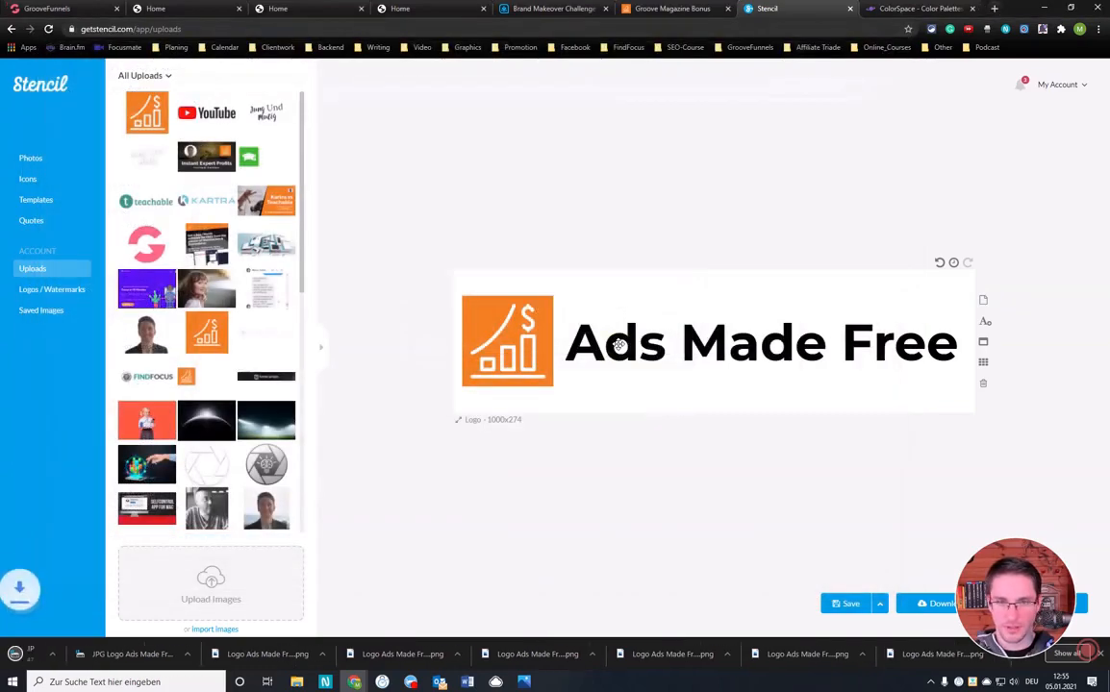
- Make the logo's white canvas background fully transparent by lowering its colour opacity to zero
click(726, 295)
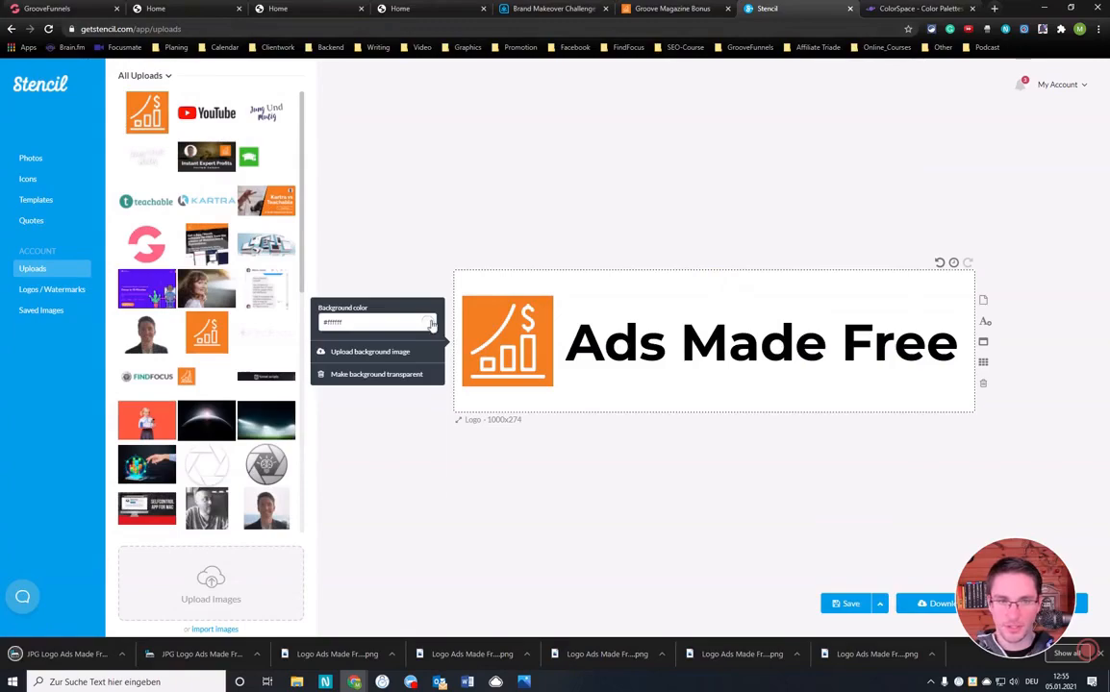
click(385, 321)
drag(427, 392, 440, 499)
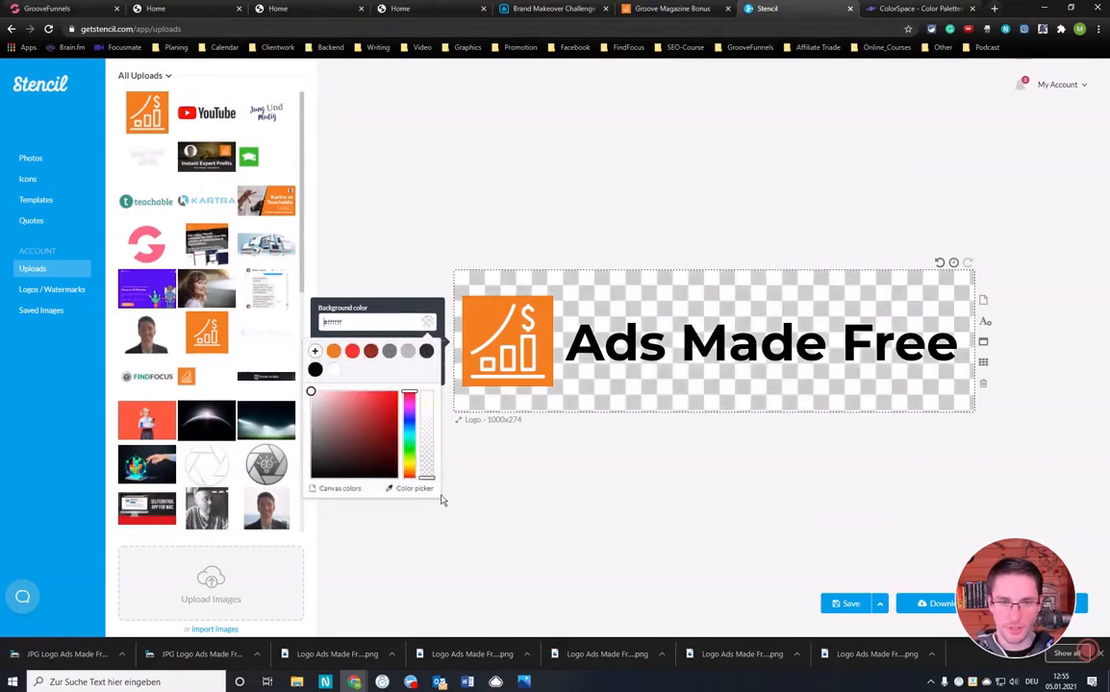
- Download the transparent black-text logo as a PNG, replacing the file "Logo Ads Made Free Black Wide"
click(851, 603)
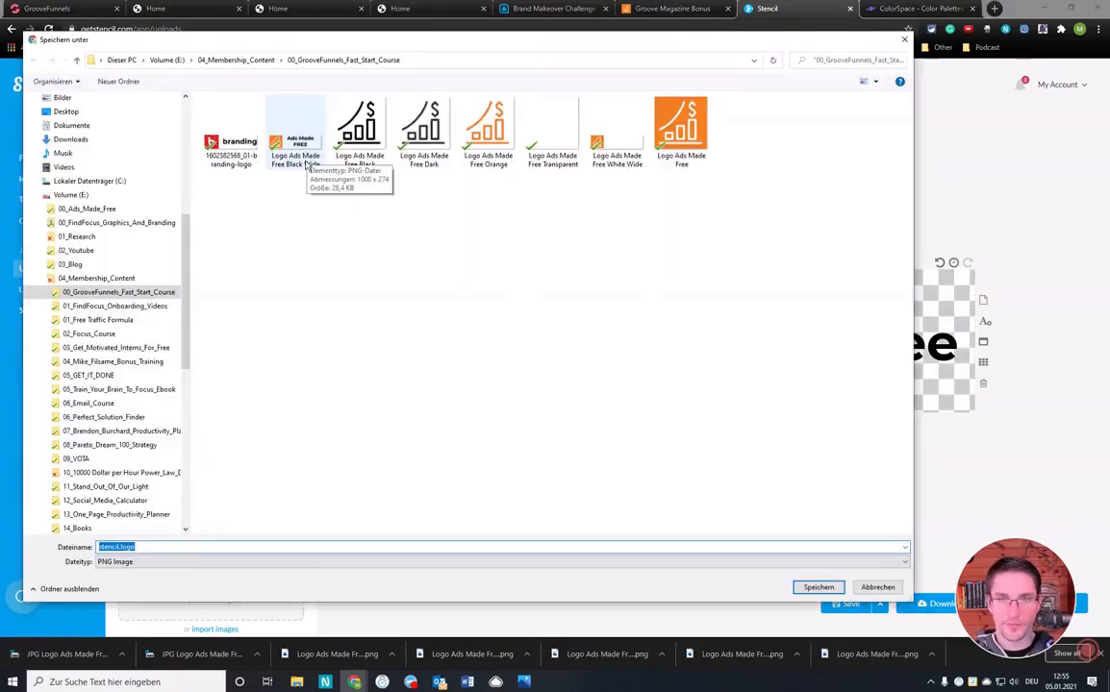
click(617, 130)
click(312, 154)
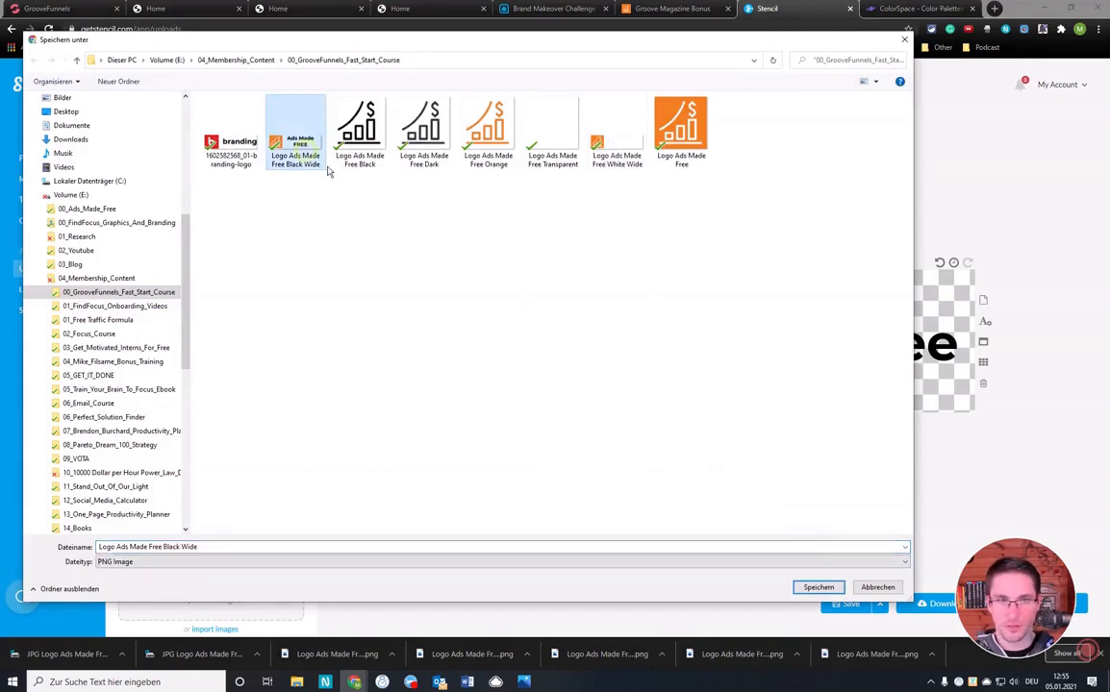
click(815, 587)
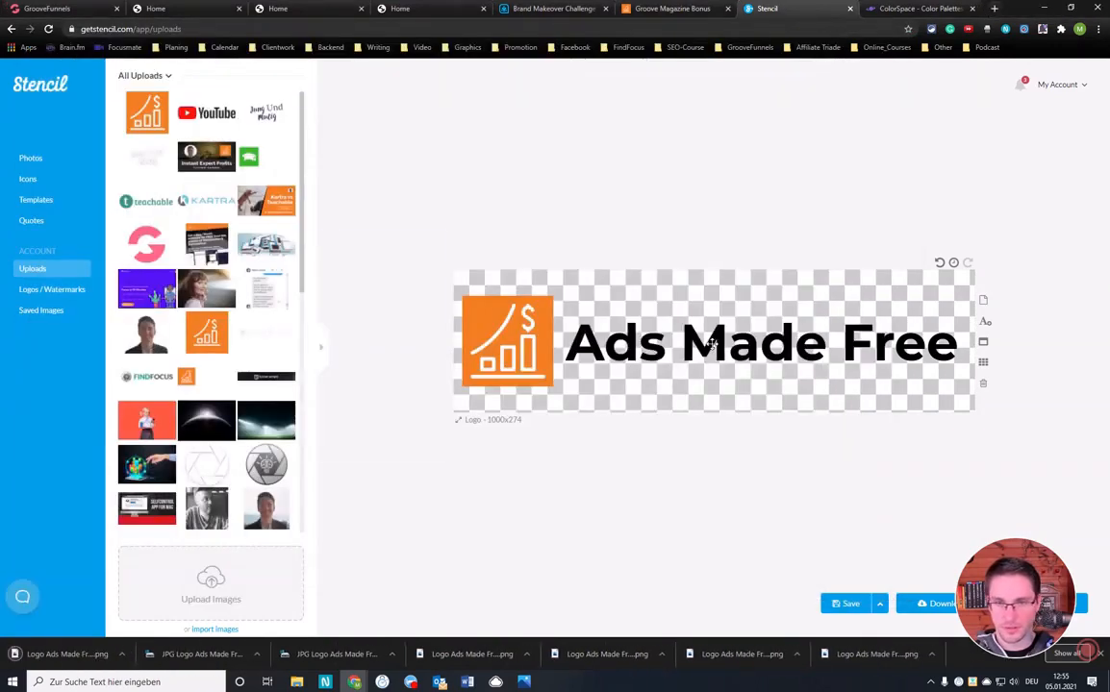
- Change the "Ads Made Free" text colour to white (#ffffff)
click(664, 346)
click(427, 354)
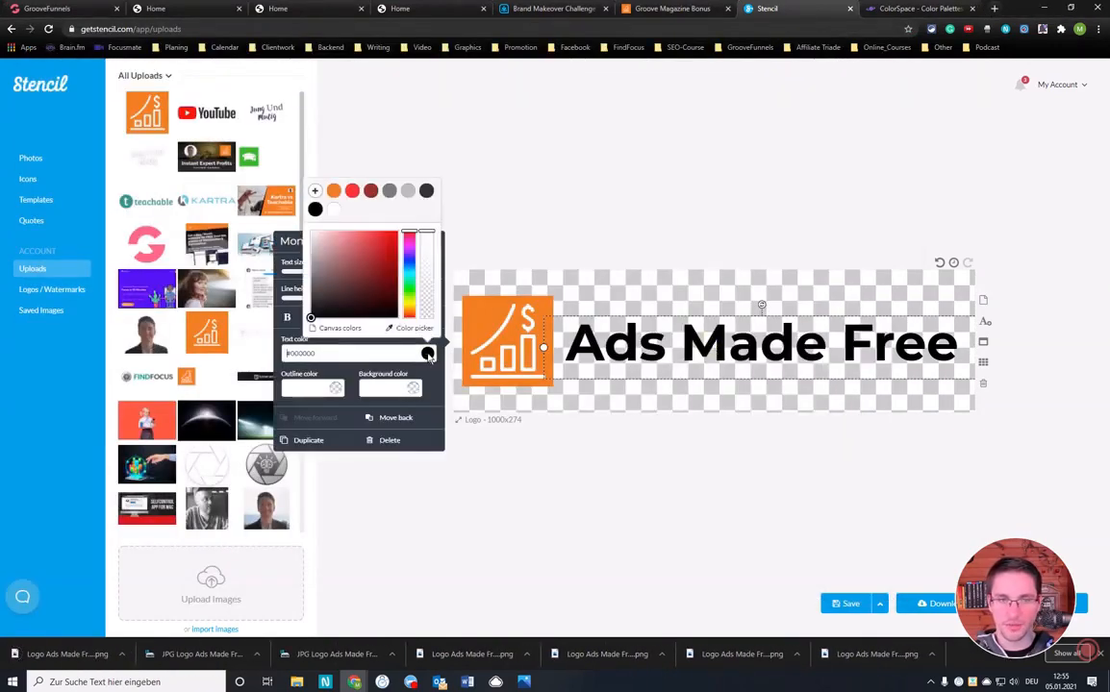
click(335, 214)
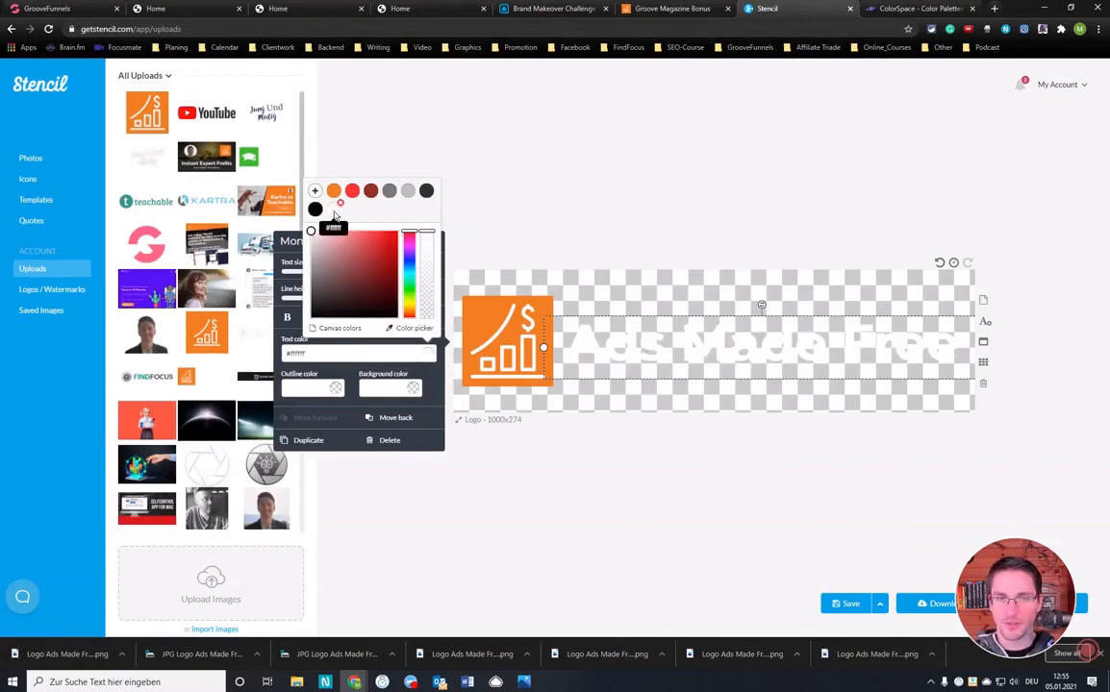
click(683, 178)
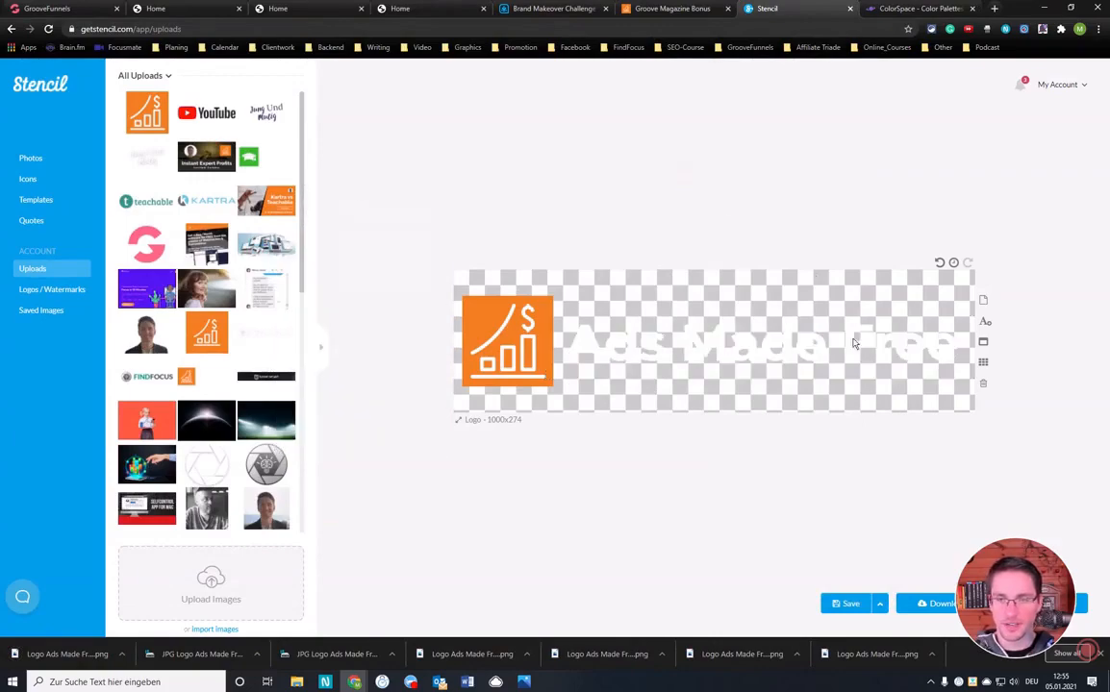
- Download the transparent white-text logo as a PNG, overwriting the existing file "Logo Ads Made Free White Wide"
click(926, 602)
click(565, 468)
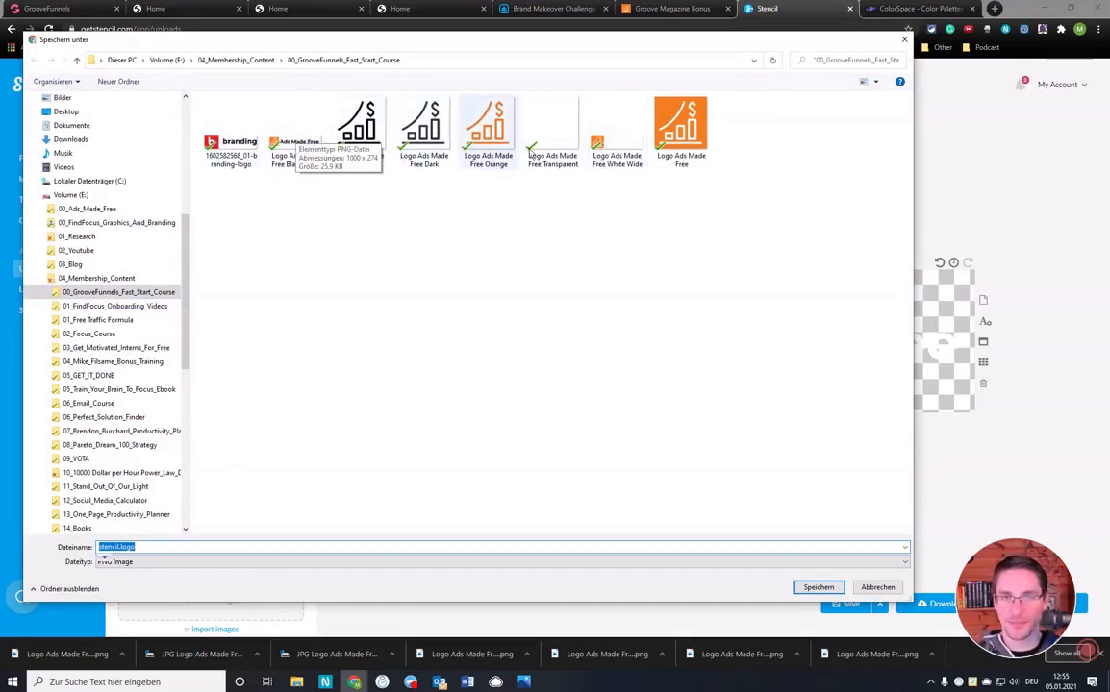
click(618, 149)
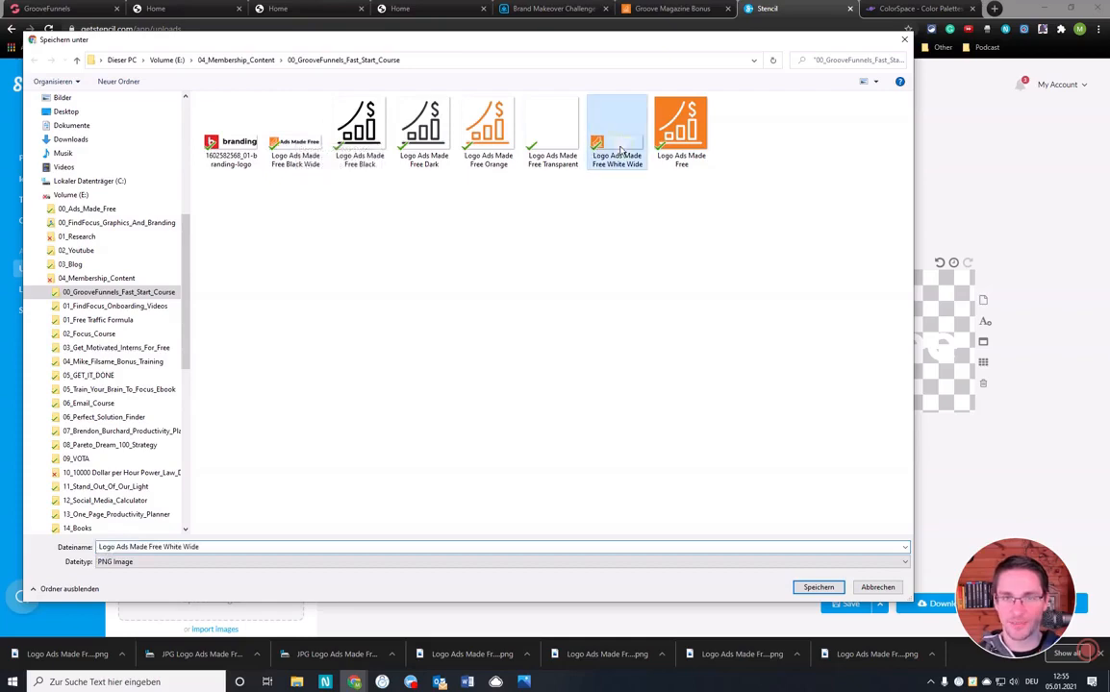
click(818, 588)
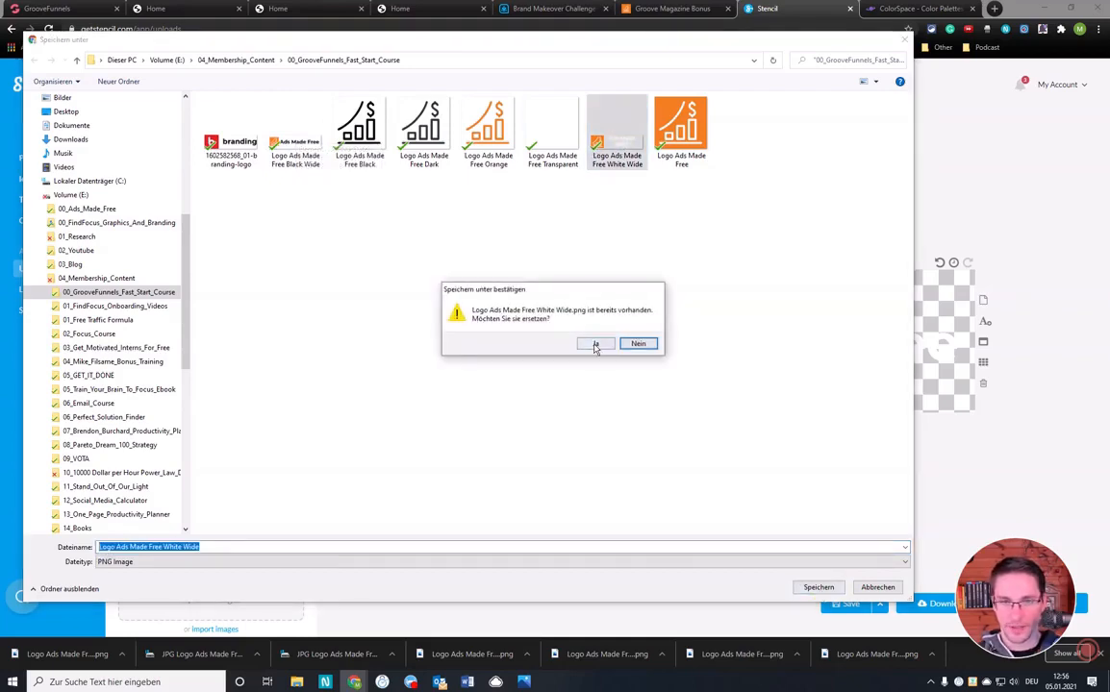
click(596, 346)
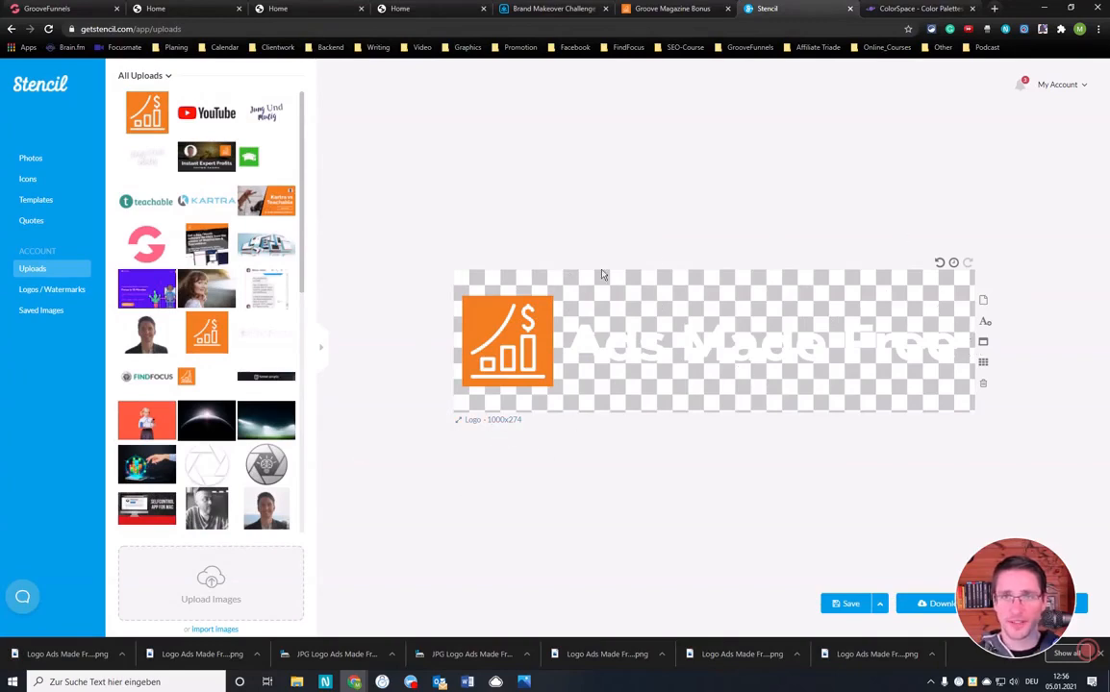
- Switch to GrooveFunnels and upload "Logo Ads Made Free Black Wide" to the image library for the header logo
click(57, 8)
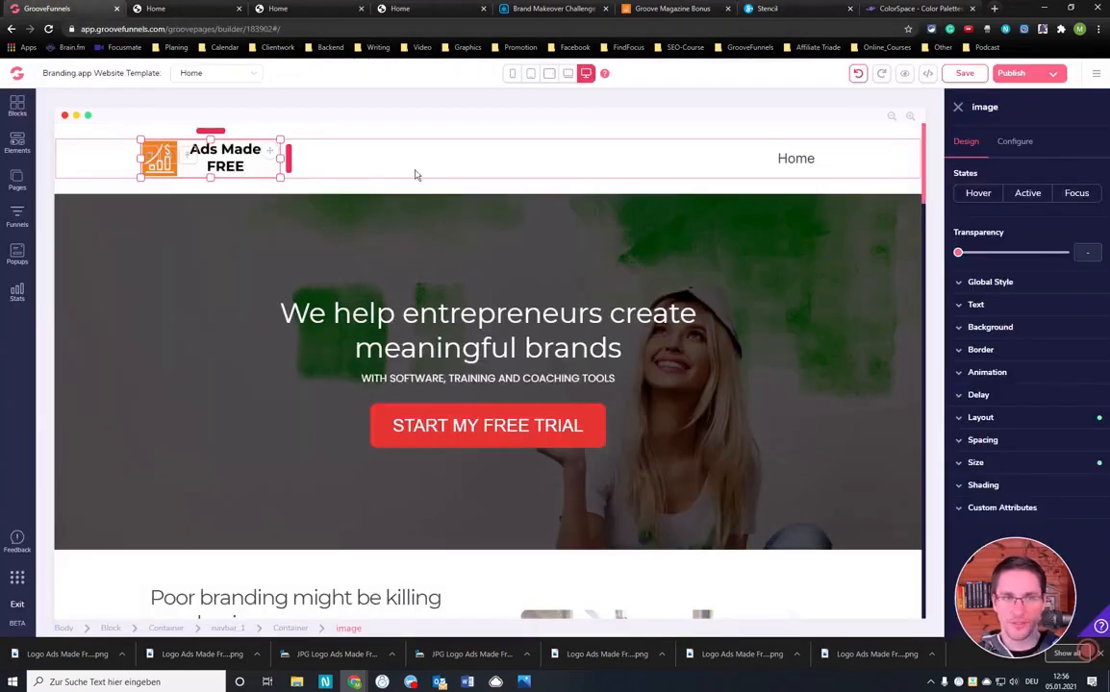
click(1015, 142)
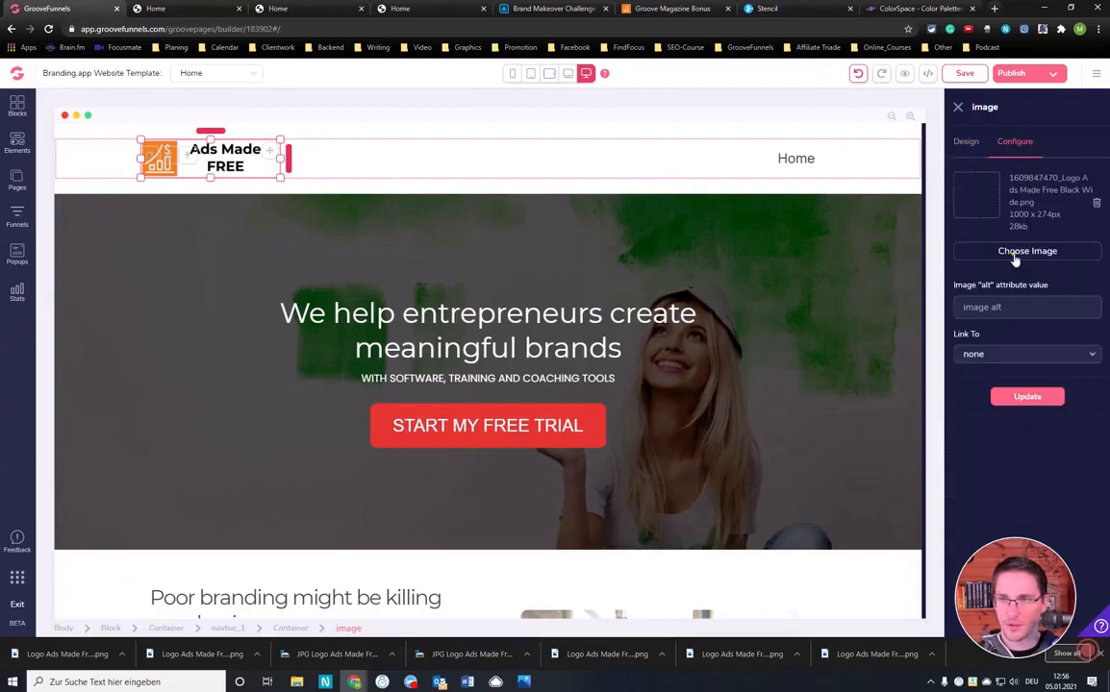
click(1010, 252)
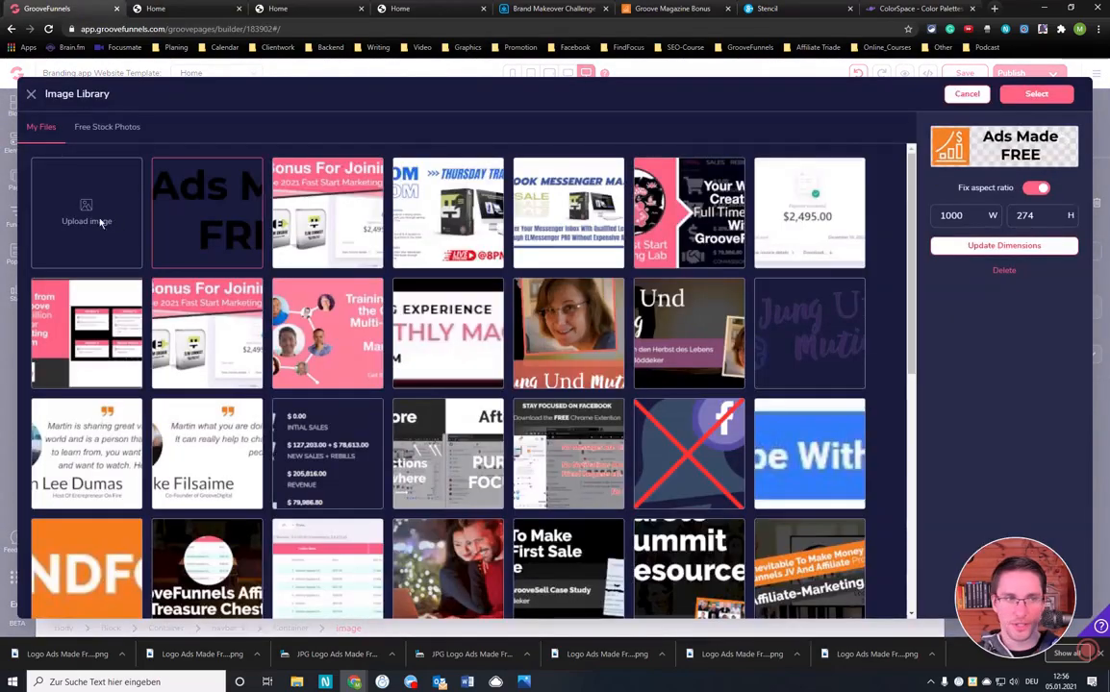
click(89, 207)
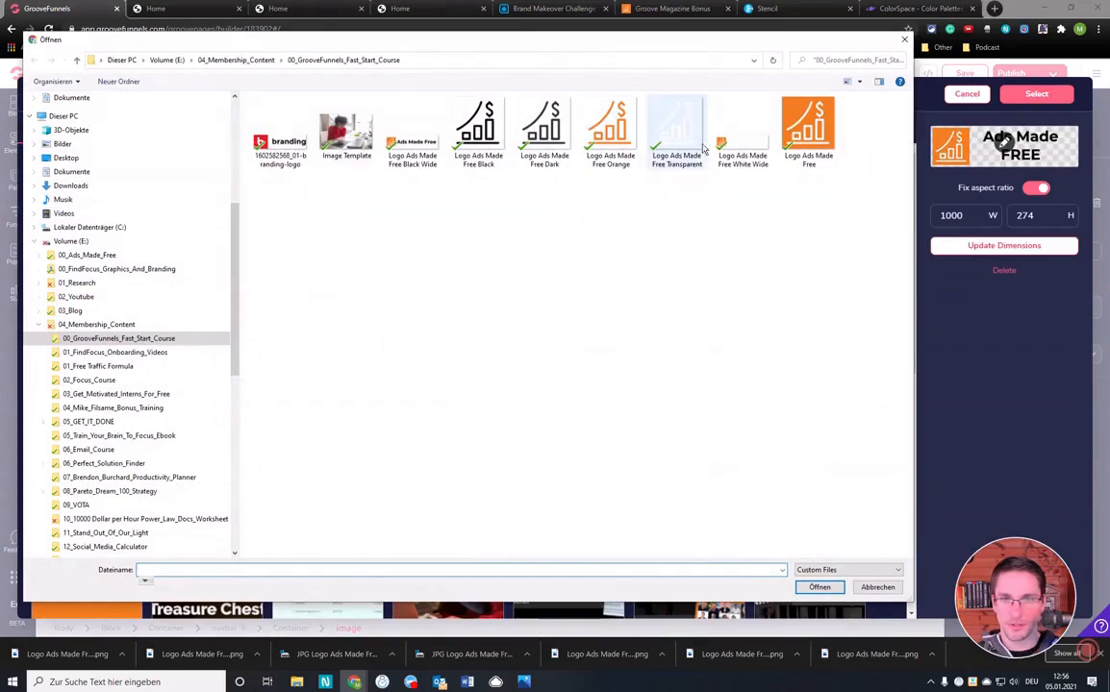
click(413, 145)
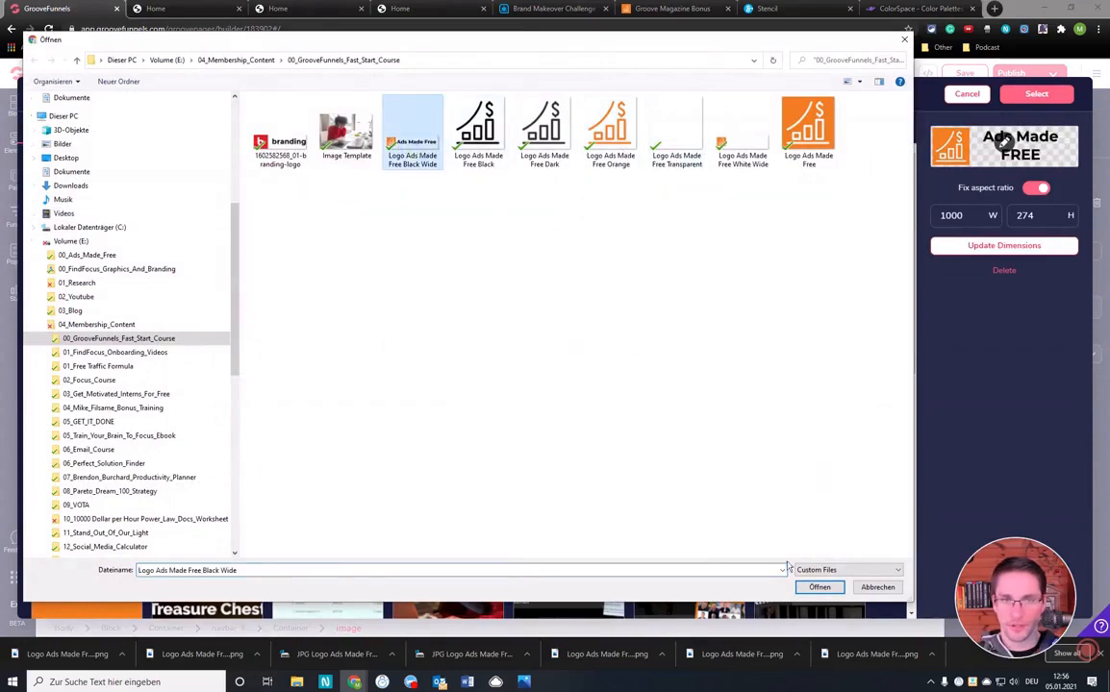
click(818, 586)
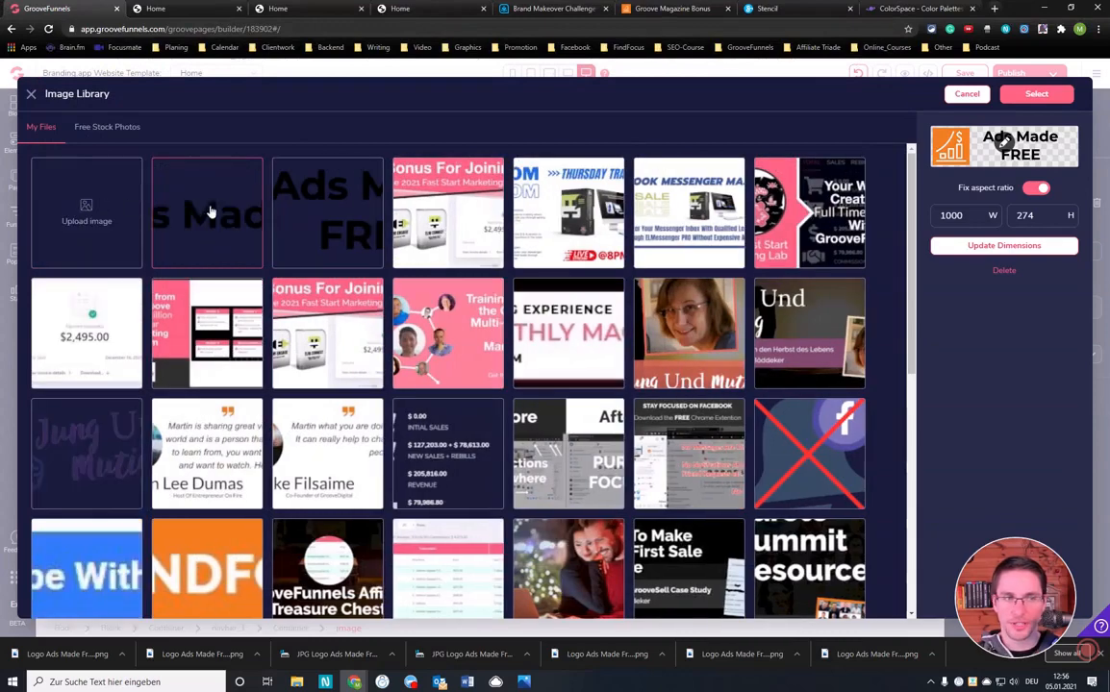
- Replace the header logo with the uploaded single-line black-text logo and shrink it to fit the navigation bar
click(207, 214)
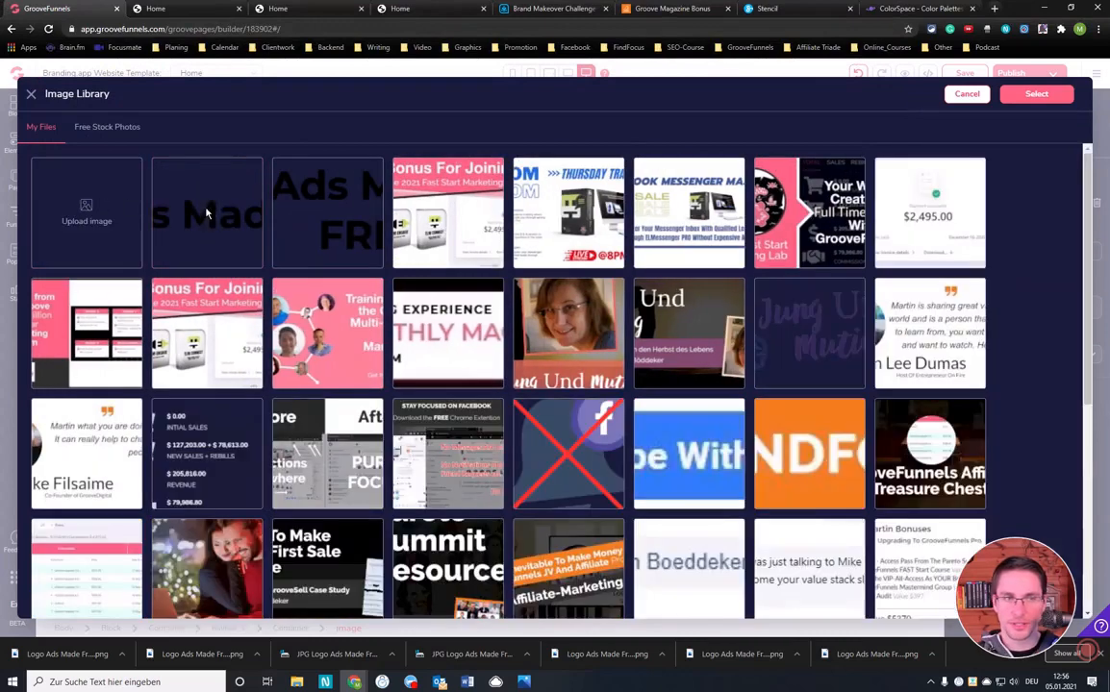
click(202, 187)
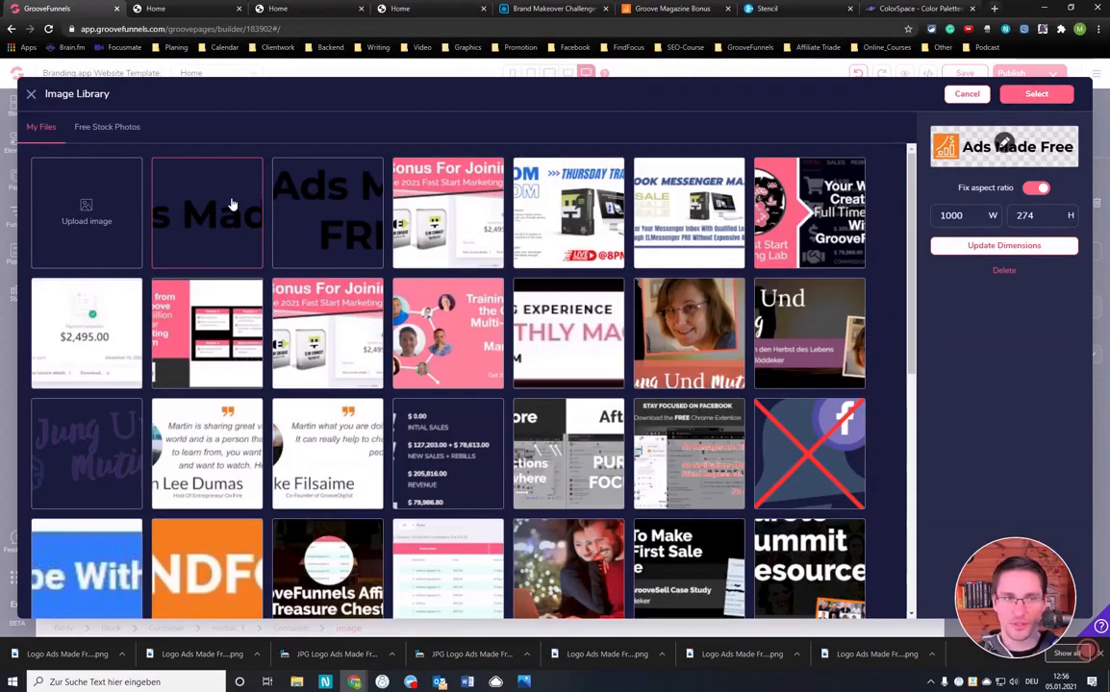
click(1037, 93)
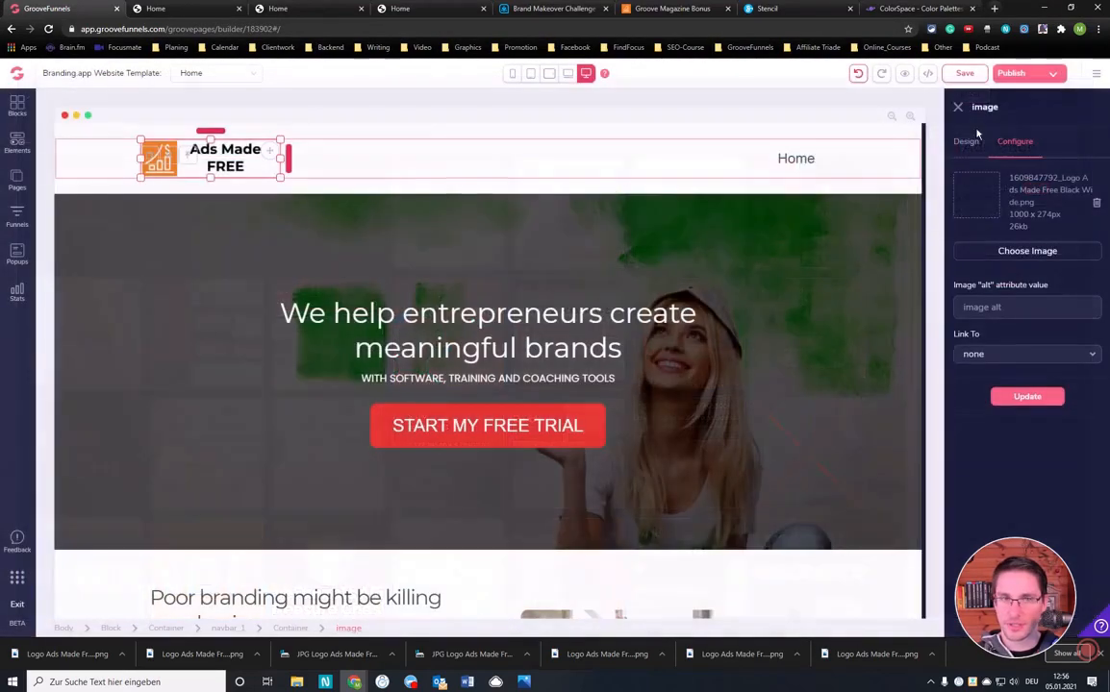
click(1027, 396)
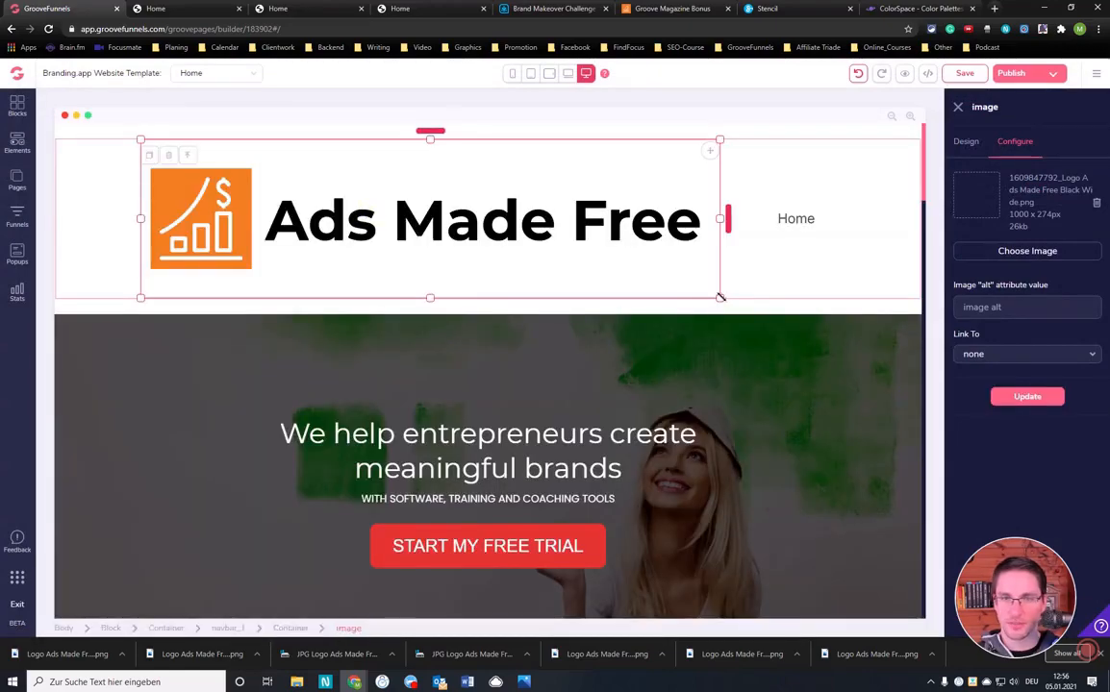
drag(720, 297, 387, 188)
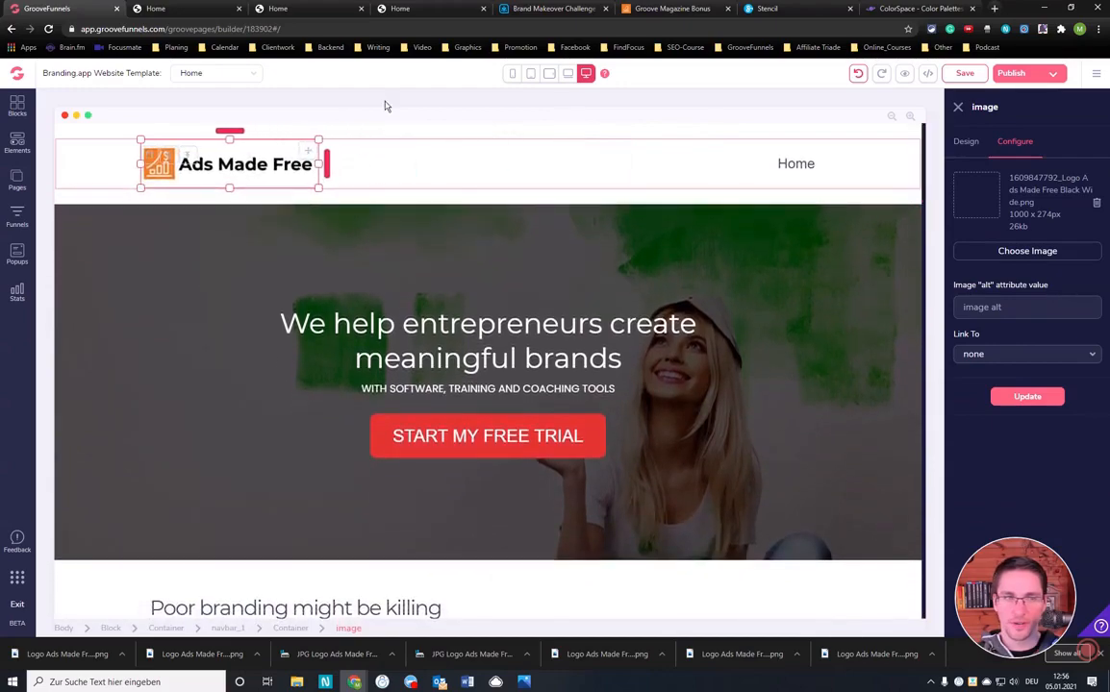
click(466, 252)
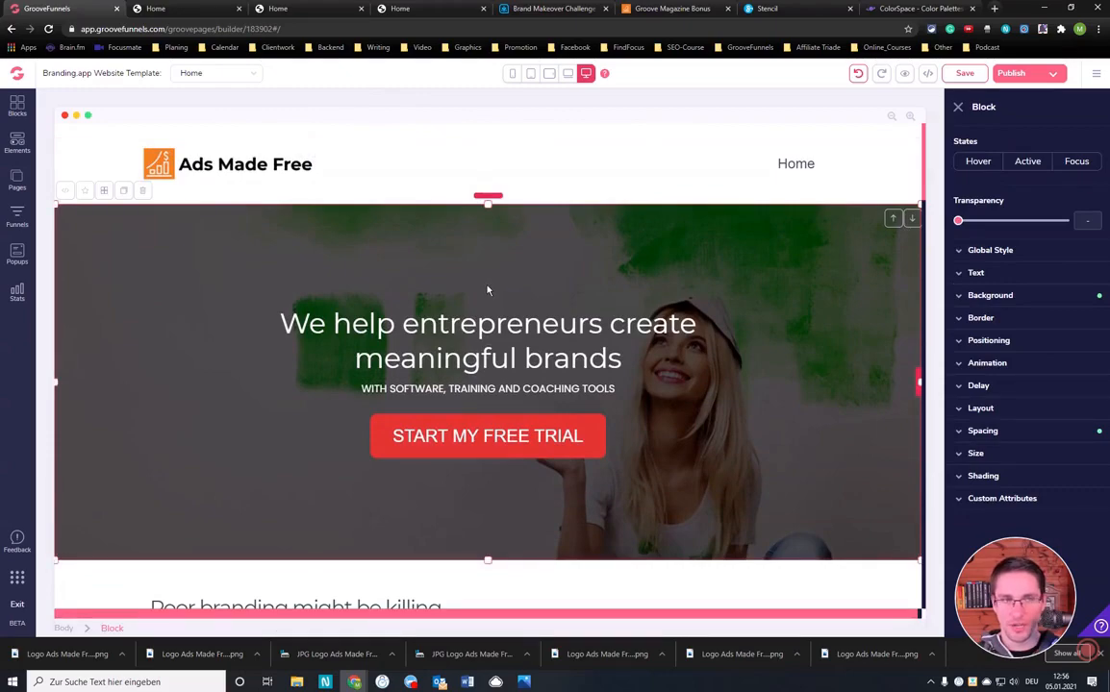
- Review the home page from the hero section down to Services against the new header logo
scroll(488, 289, down, 6)
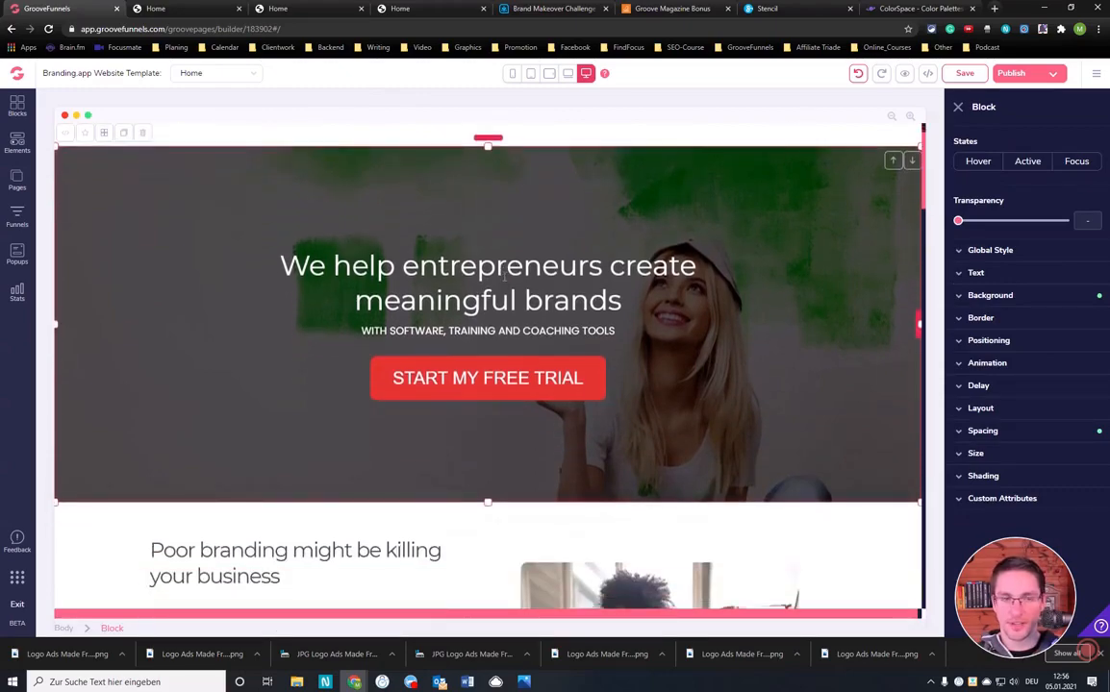
scroll(503, 283, down, 6)
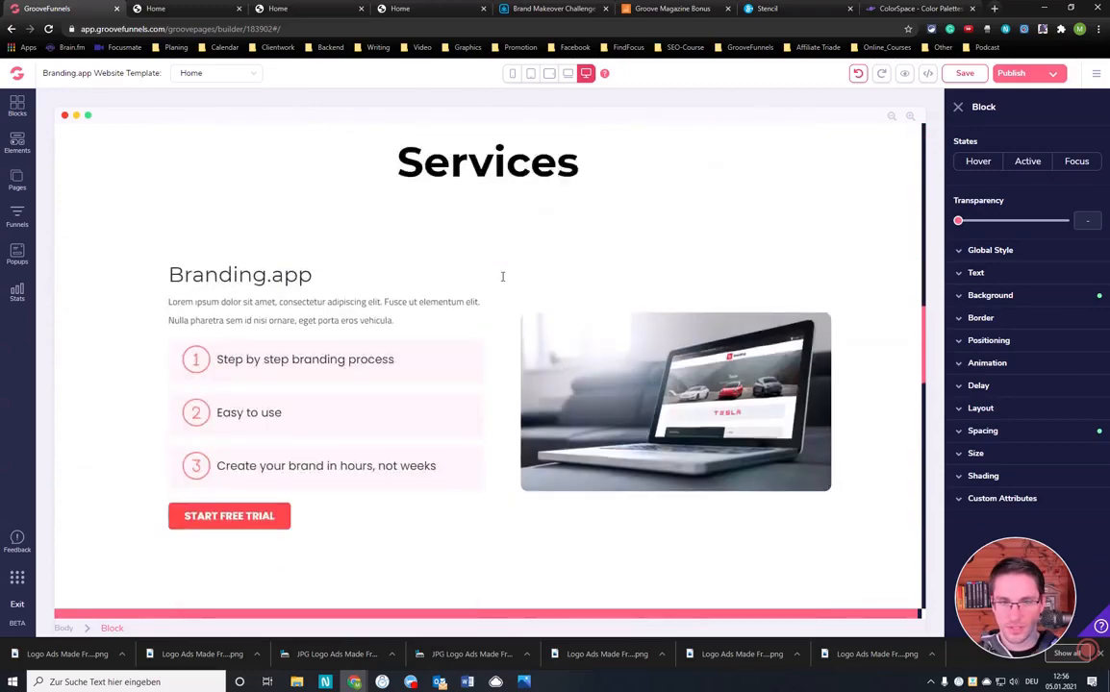
scroll(503, 283, up, 12)
scroll(500, 280, up, 2)
scroll(309, 183, down, 1)
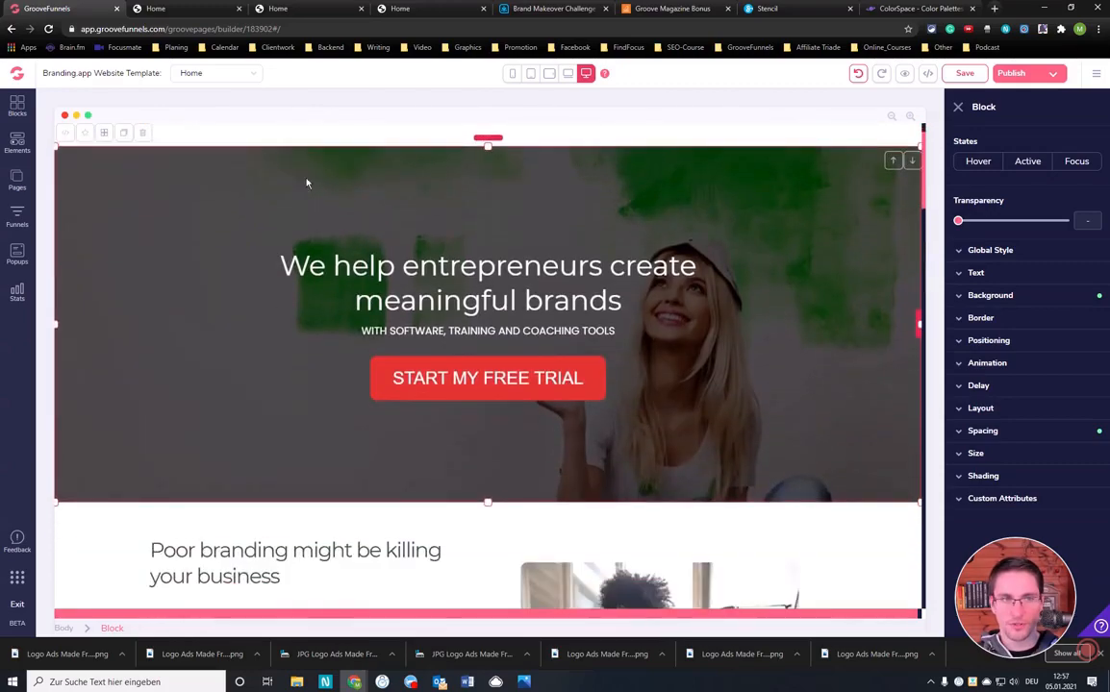
scroll(298, 182, up, 1)
- Switch to Stencil and change the "Ads Made Free" text colour to dark grey (#313131)
click(678, 10)
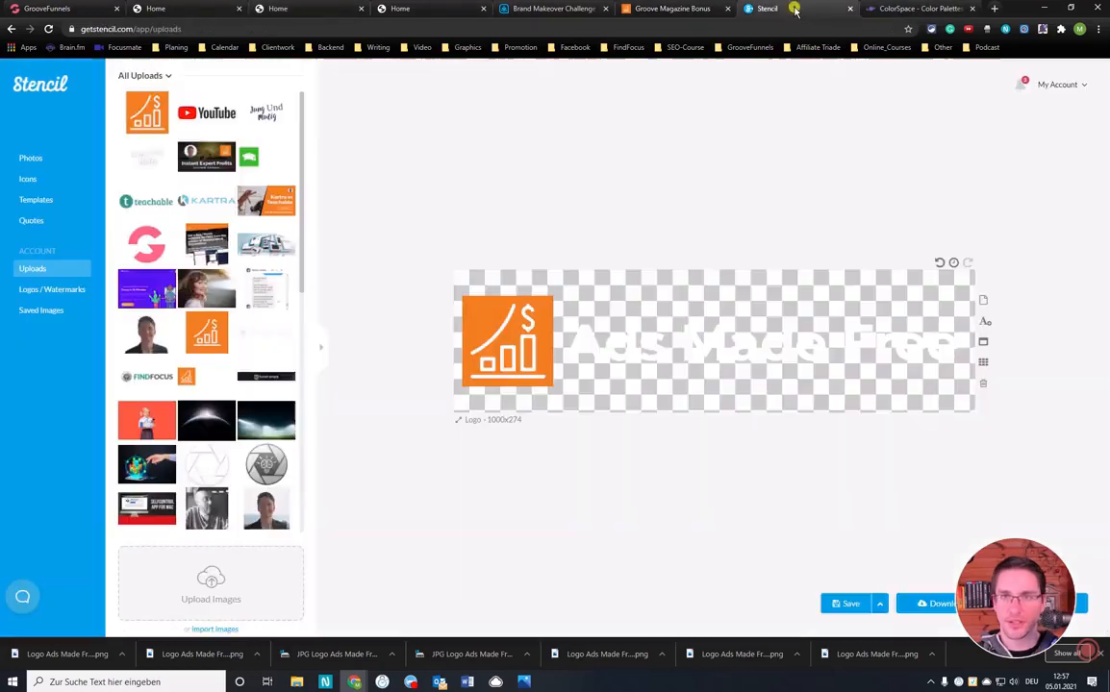
click(767, 9)
click(693, 344)
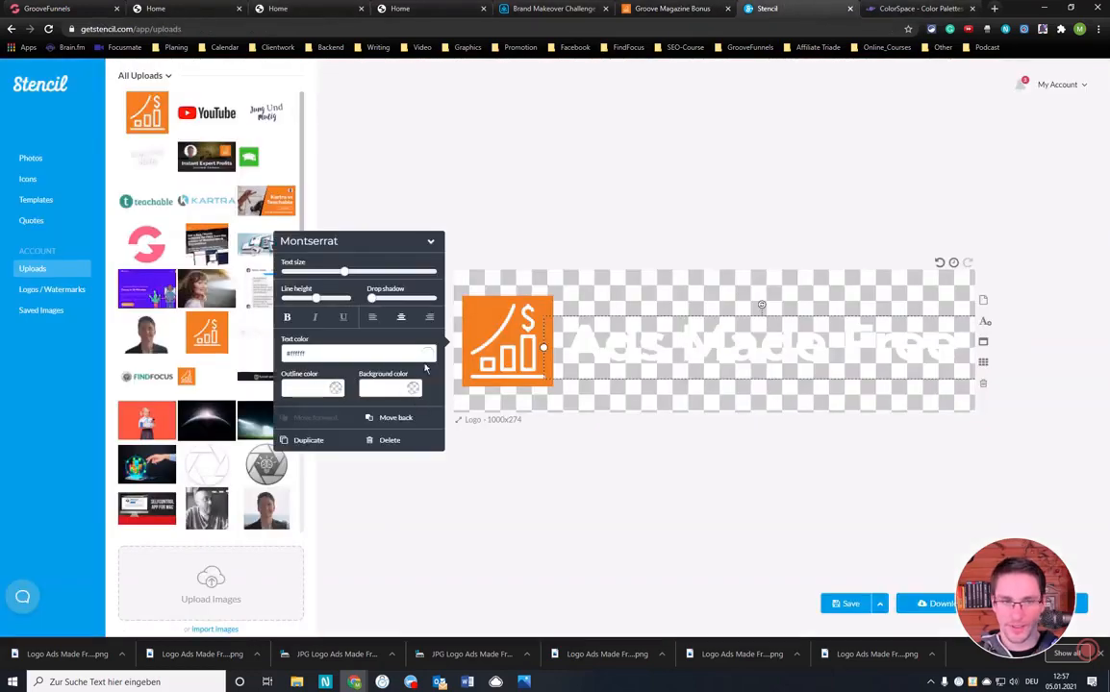
click(430, 356)
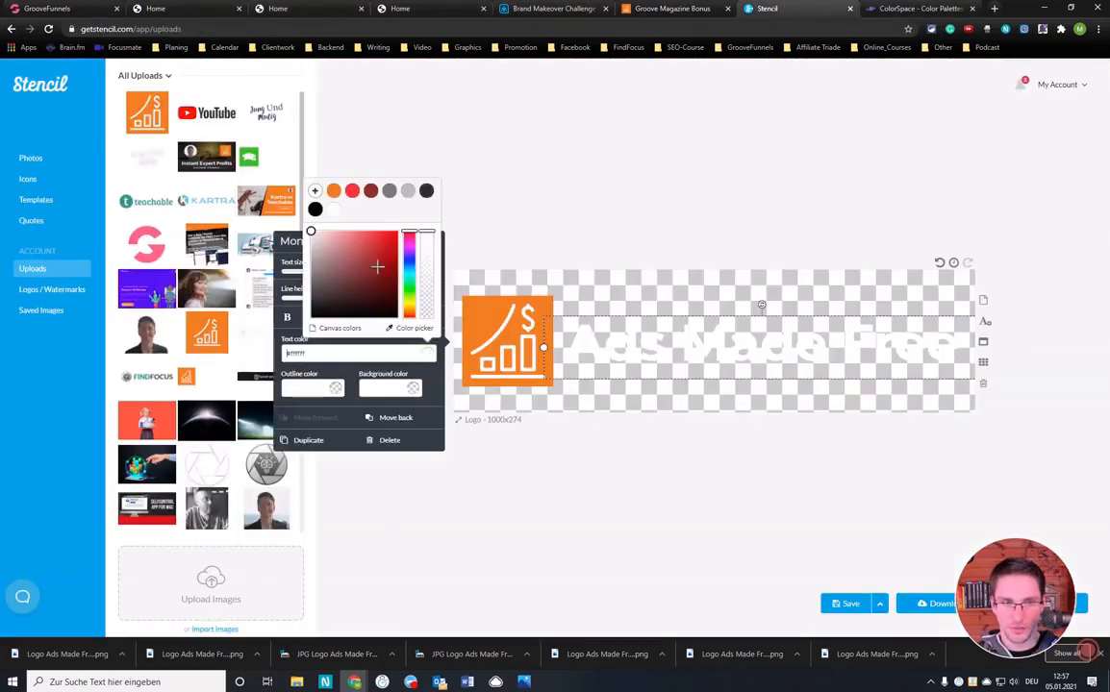
click(429, 192)
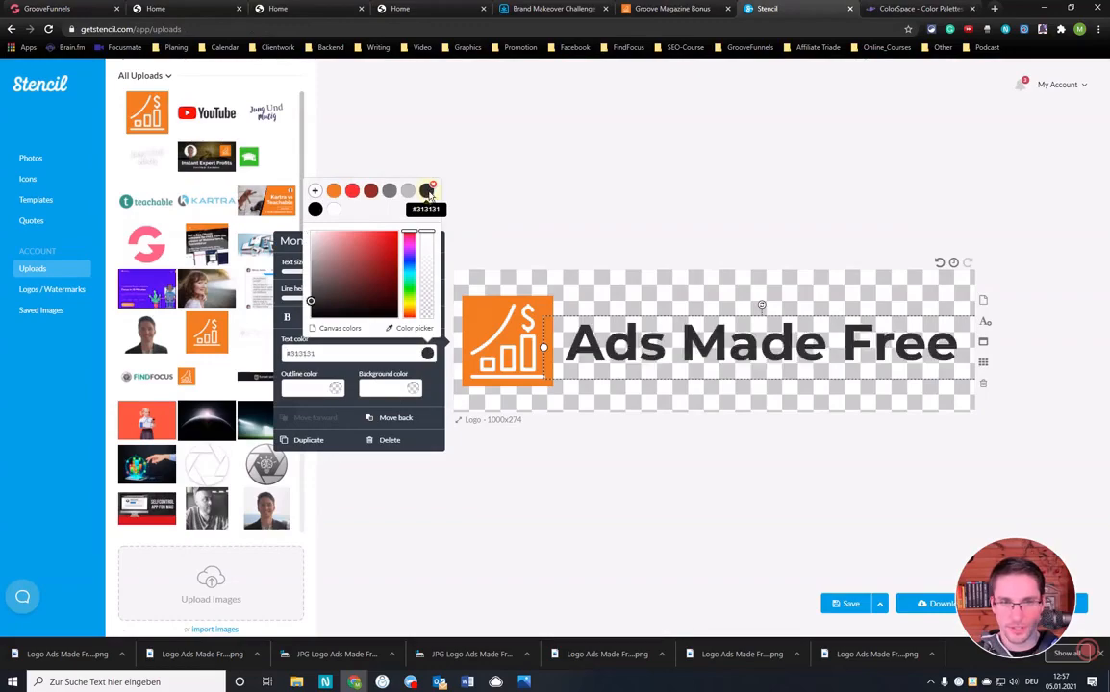
click(616, 174)
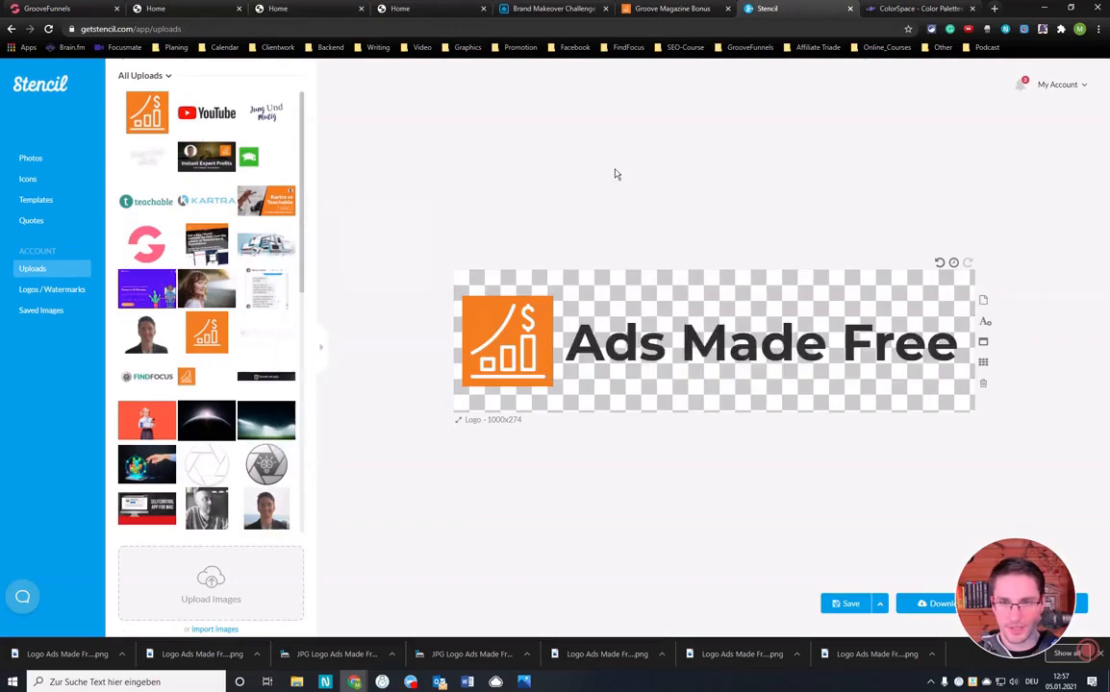
- Download the transparent dark-text logo as a PNG named "Logo Ads Made Free Dark Wide"
click(932, 608)
click(557, 424)
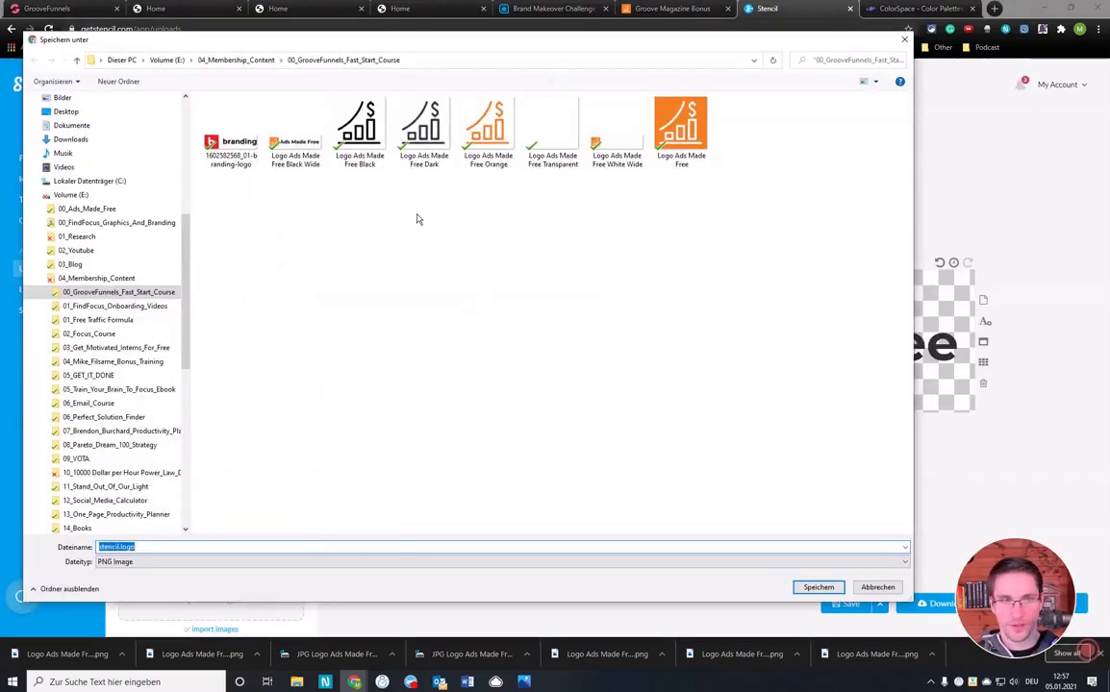
click(295, 135)
click(163, 547)
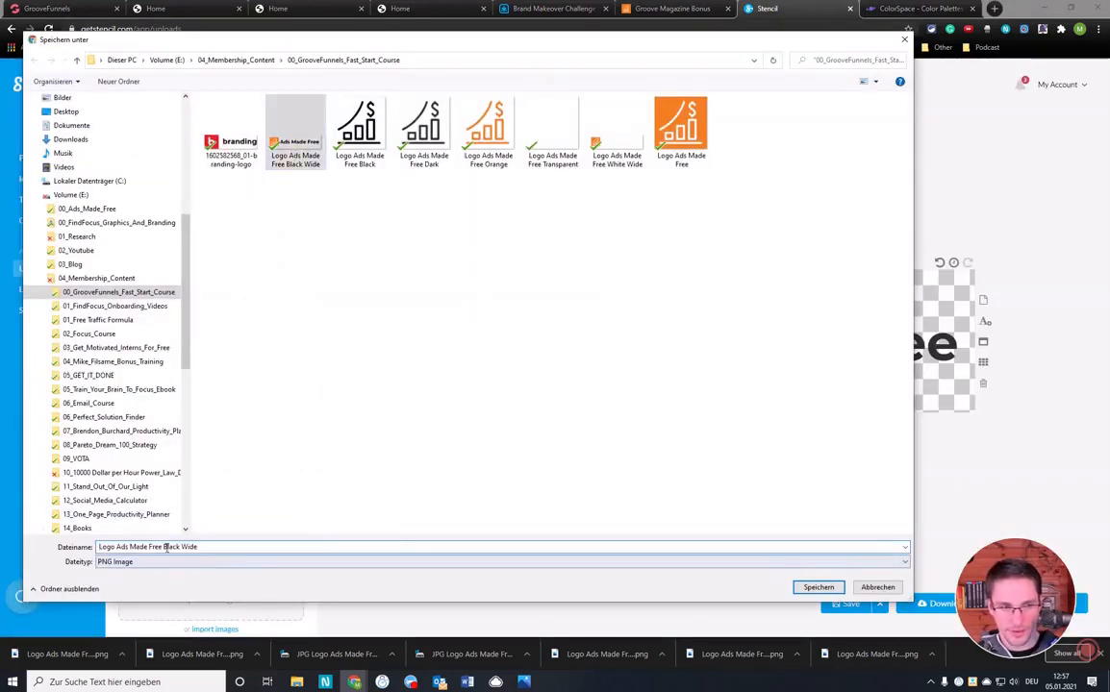
drag(164, 547, 177, 549)
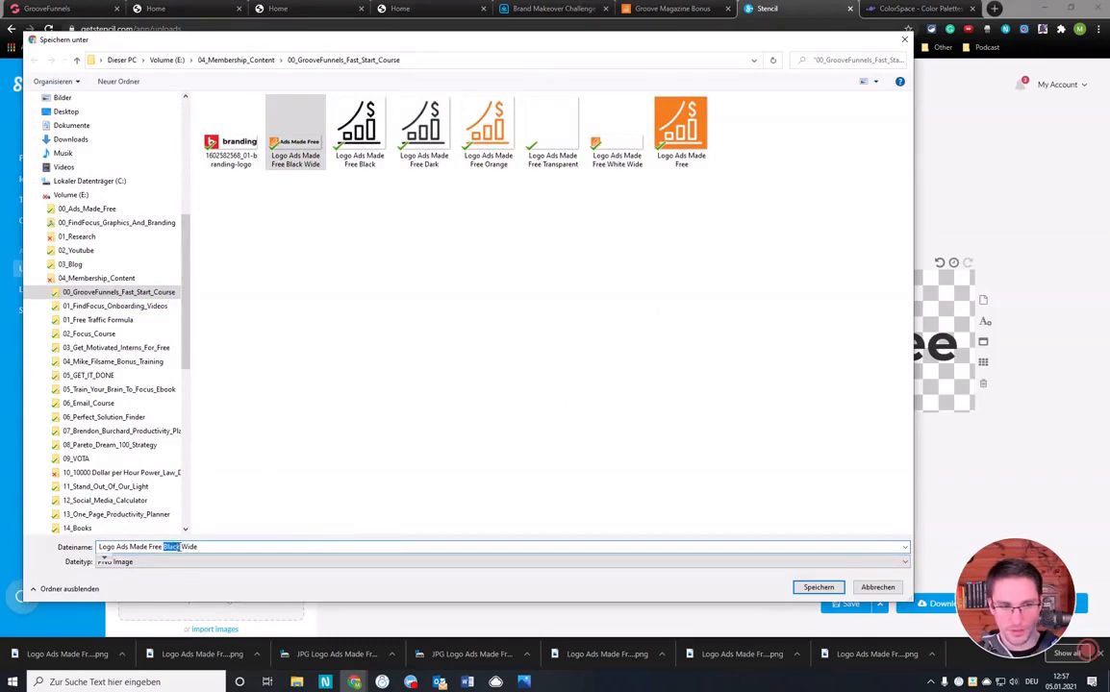
text(Dar)
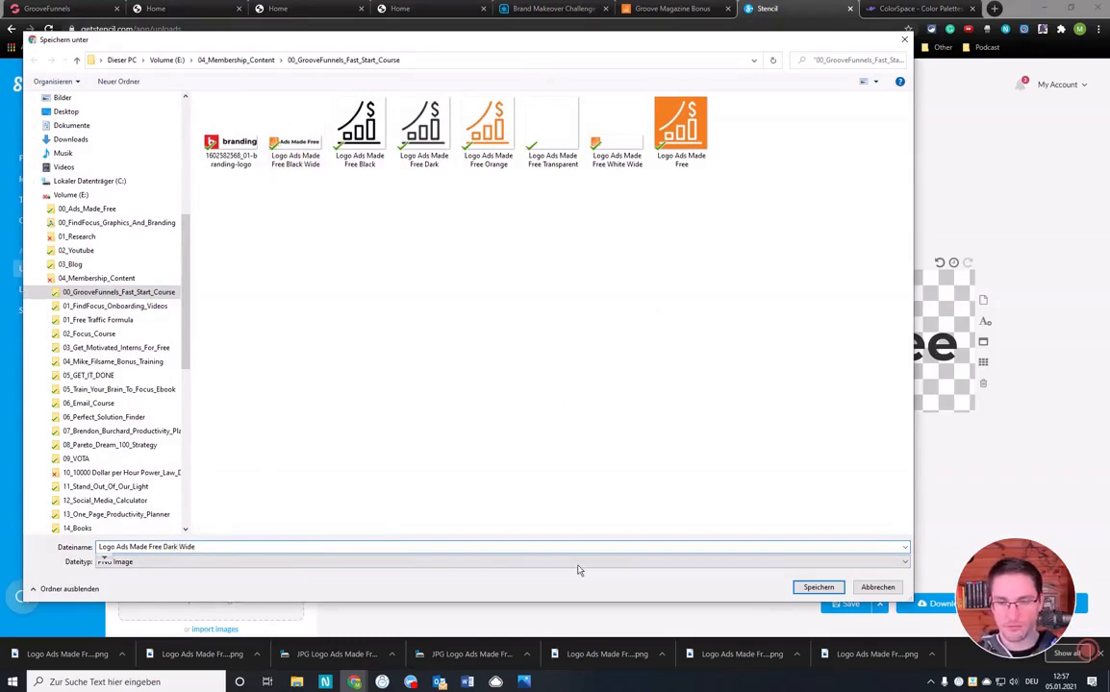
text(k)
click(819, 587)
- Switch to GrooveFunnels and upload "Logo Ads Made Free Dark Wide" to the image library for the header logo
click(48, 8)
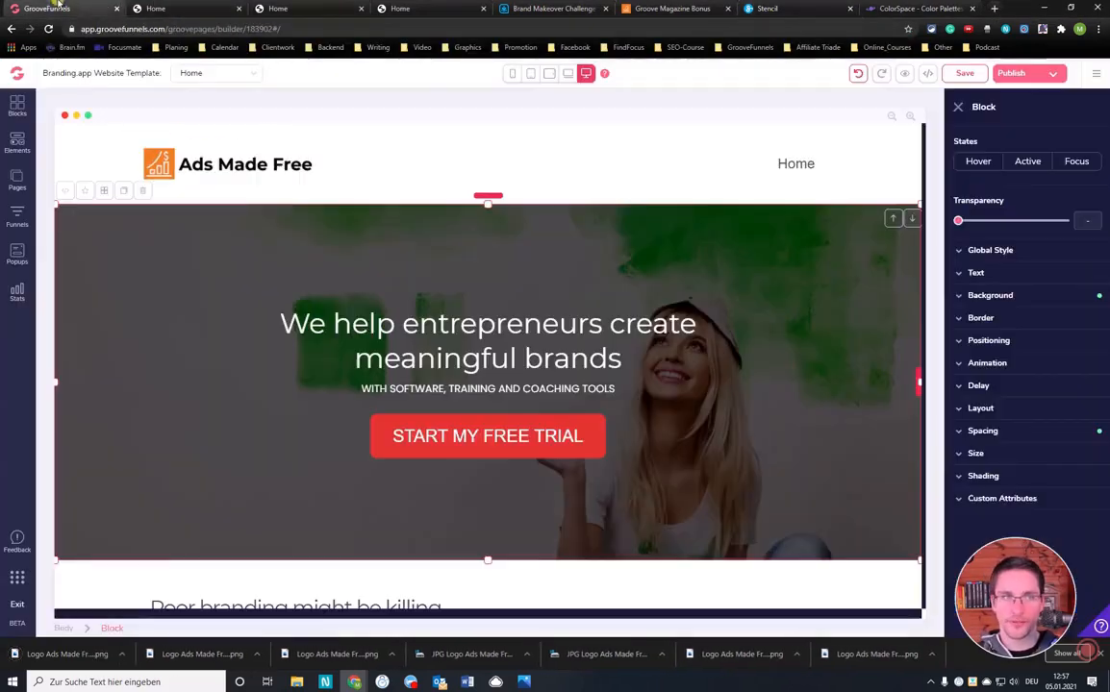
click(224, 164)
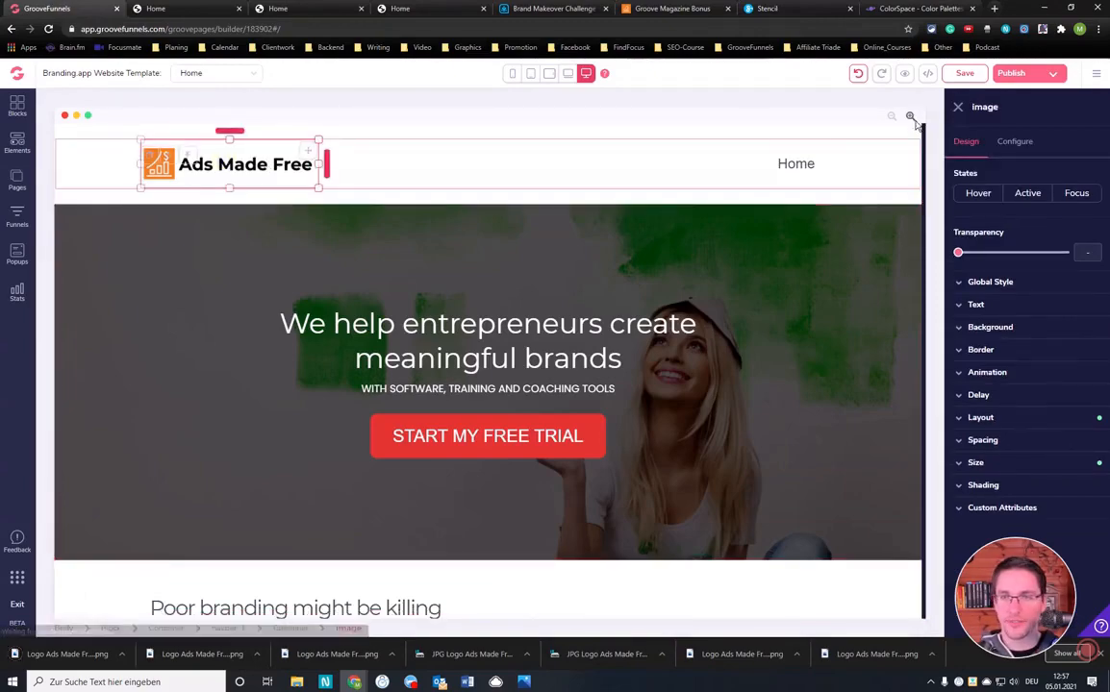
click(1014, 141)
click(1028, 250)
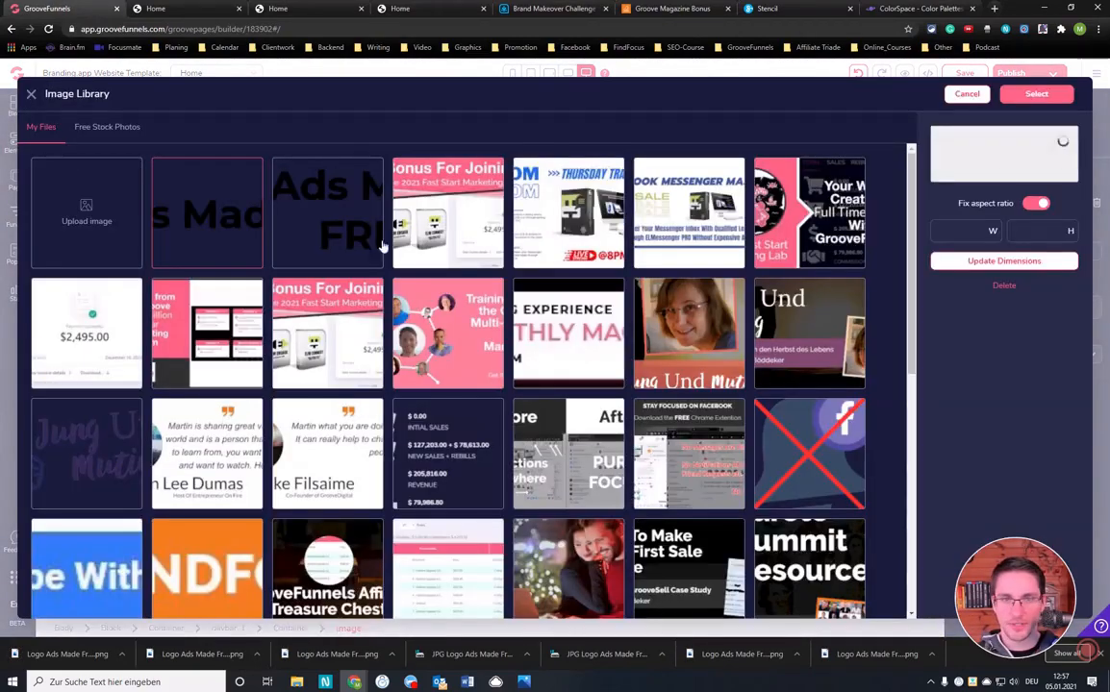
click(88, 215)
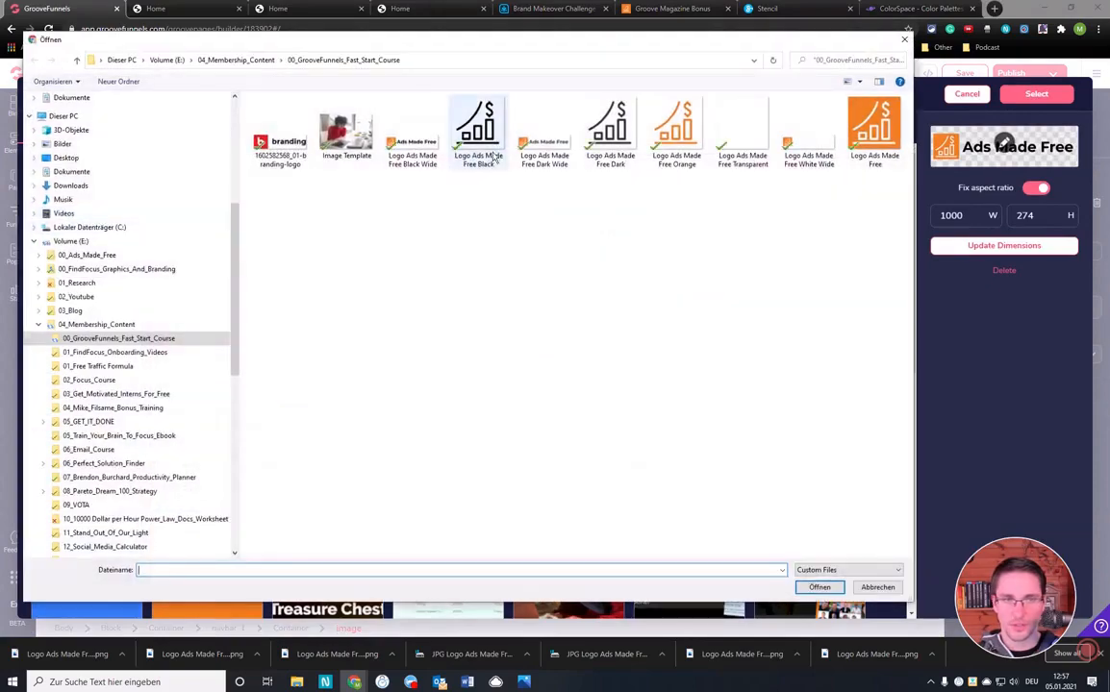
click(545, 132)
click(820, 587)
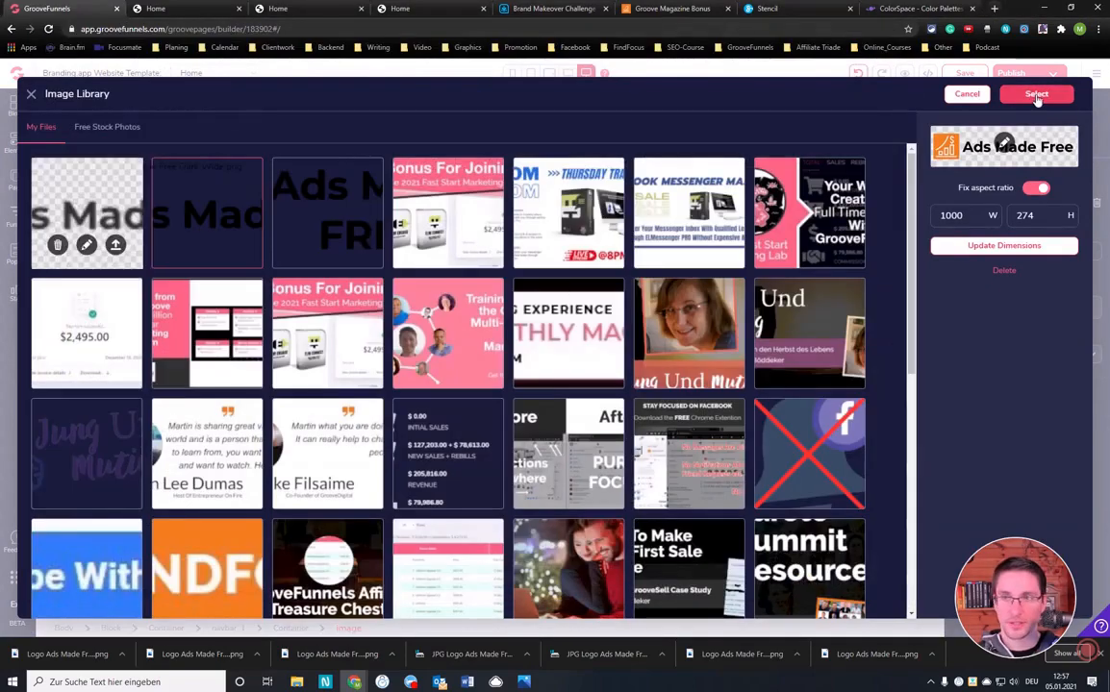
- Use the uploaded dark-text logo as the header image and scale it down proportionally to fit the navigation bar
double_click(132, 253)
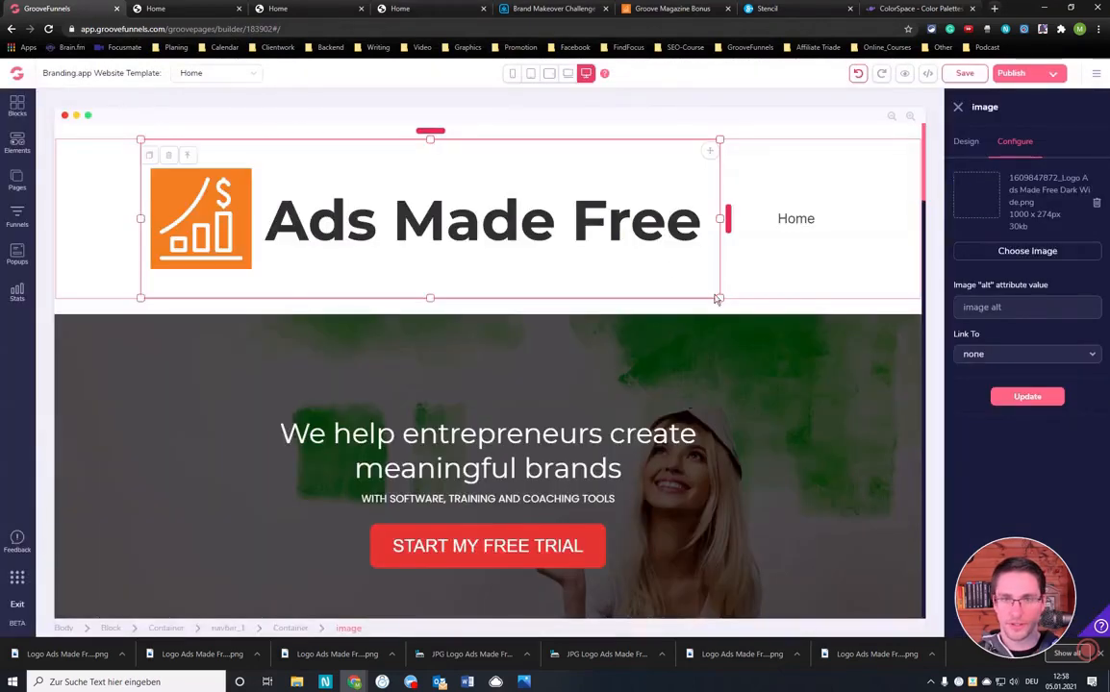
drag(720, 298, 352, 197)
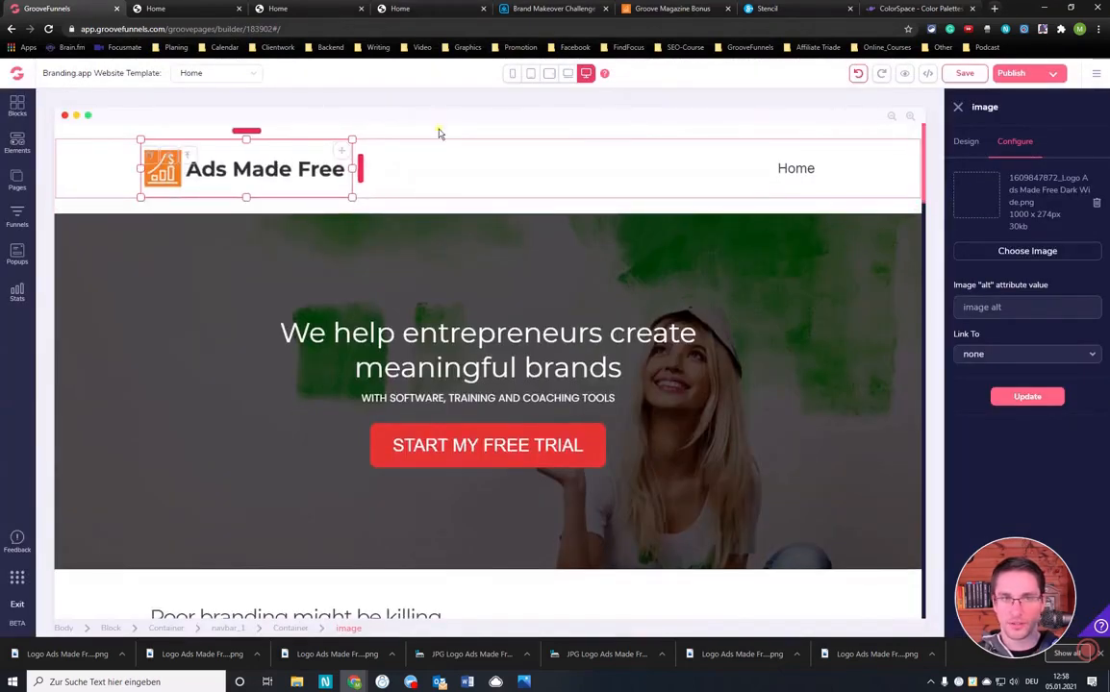
click(439, 133)
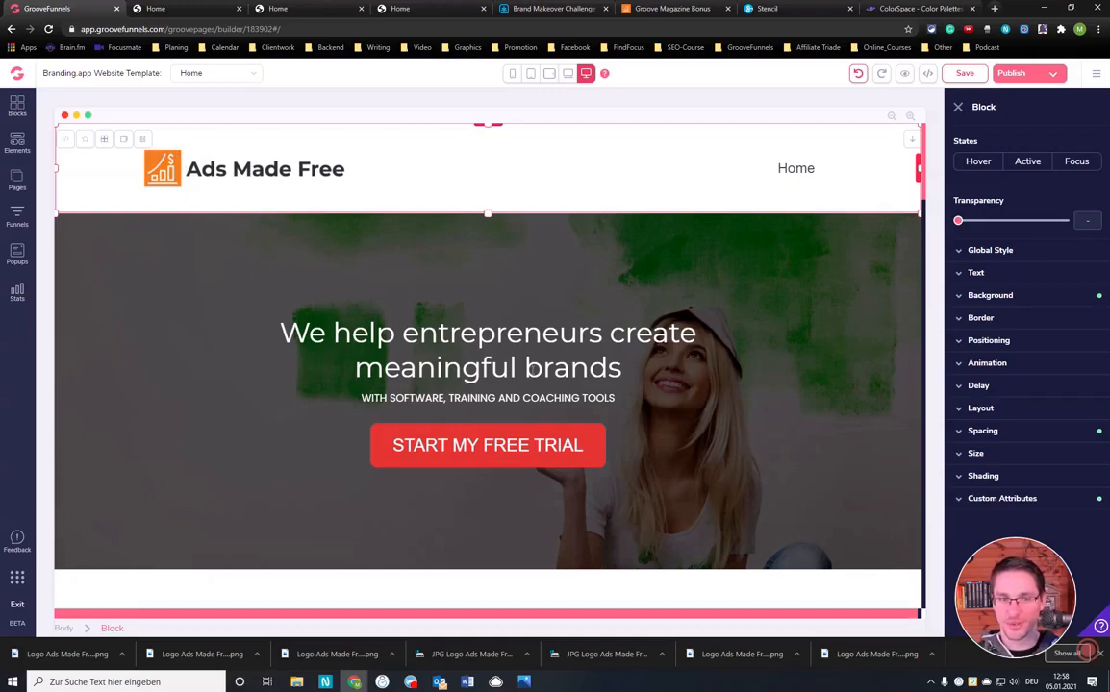
- Select the white branding logo in the page footer and open the image library to replace it
scroll(649, 416, down, 1)
scroll(597, 384, up, 1)
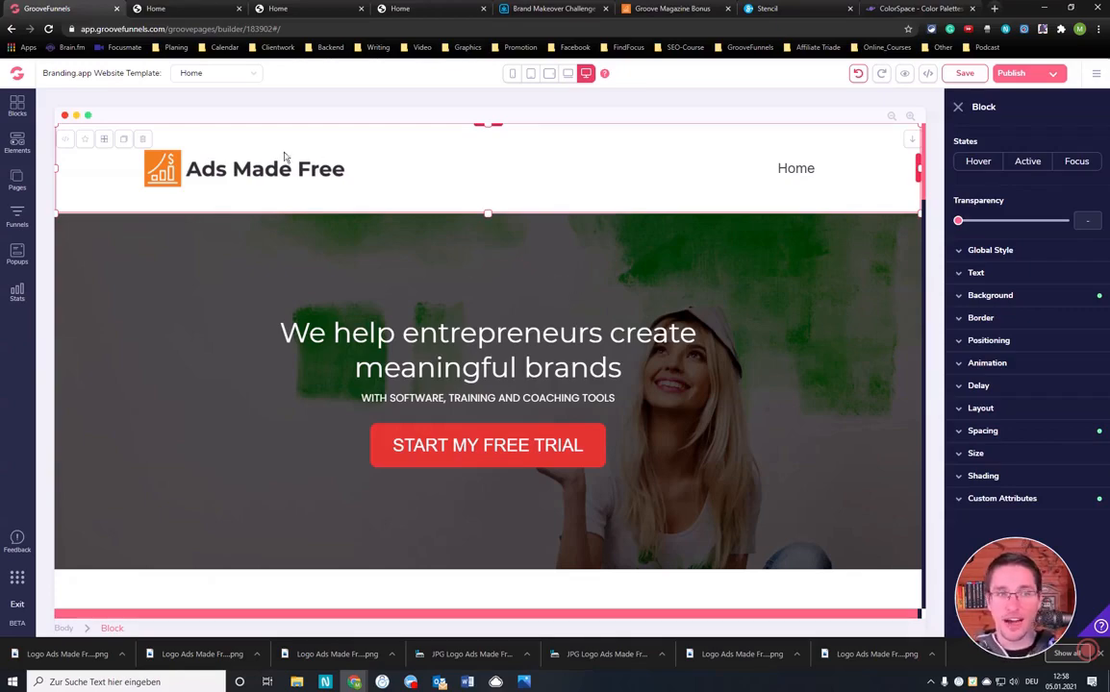
scroll(458, 272, down, 20)
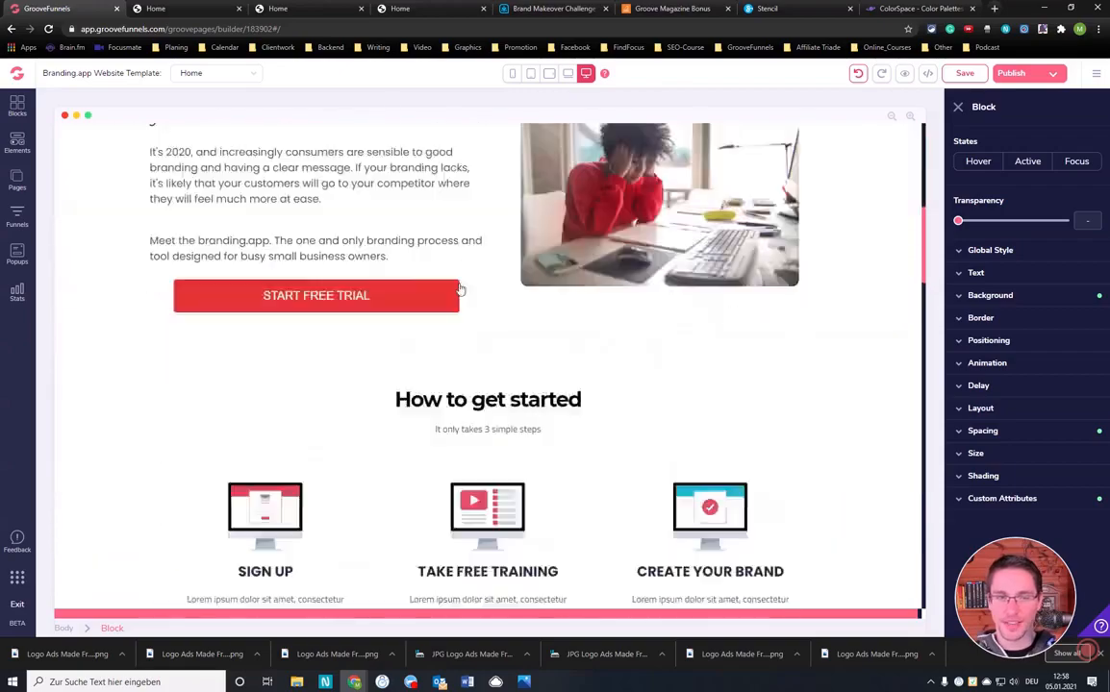
scroll(461, 284, down, 12)
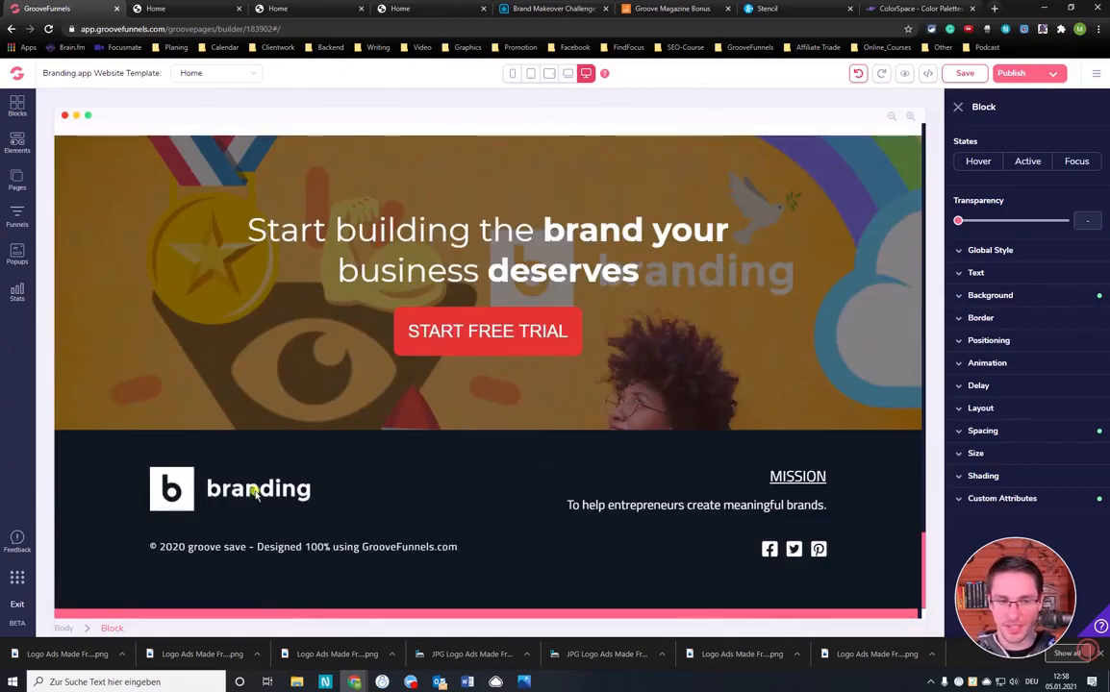
click(255, 492)
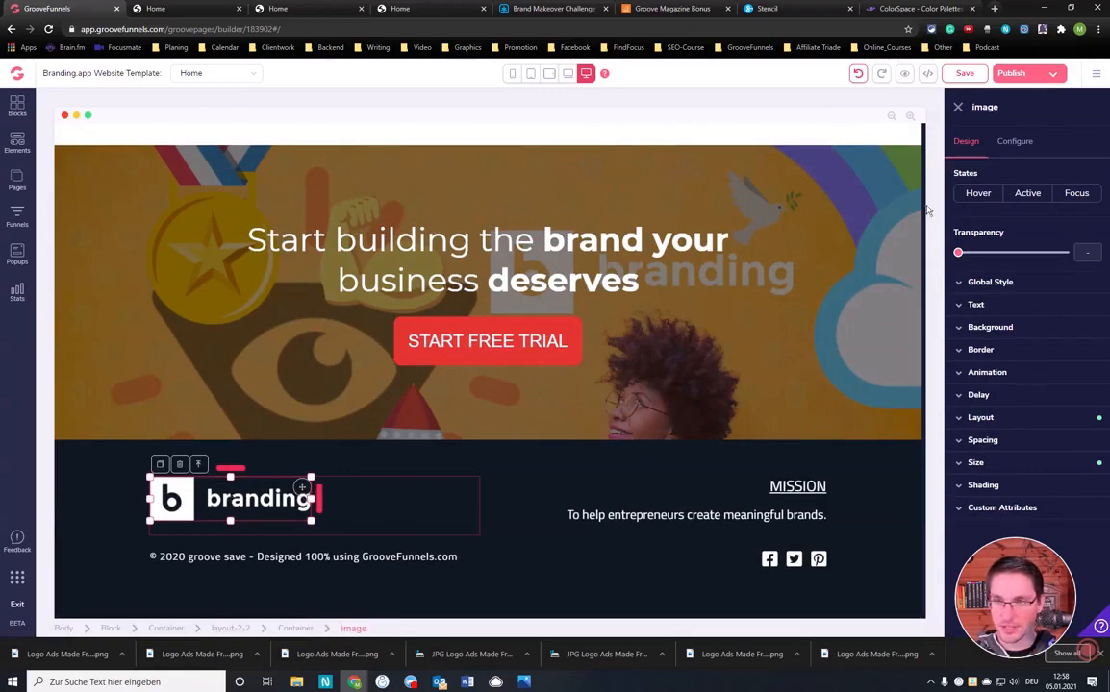
click(198, 464)
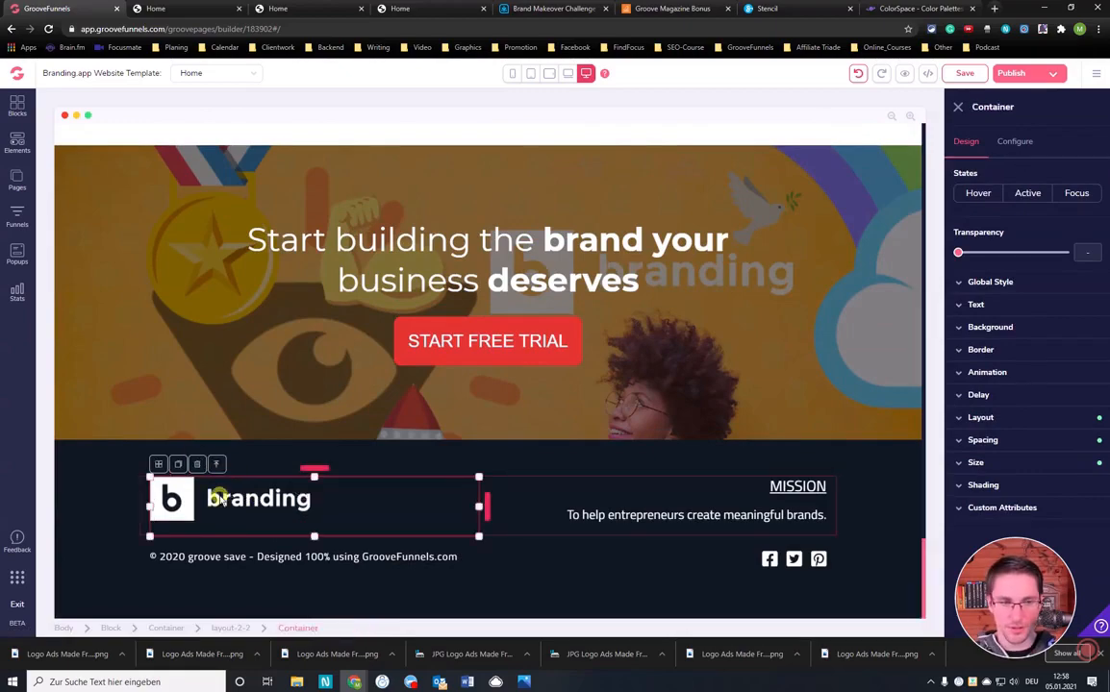
click(221, 495)
click(1018, 142)
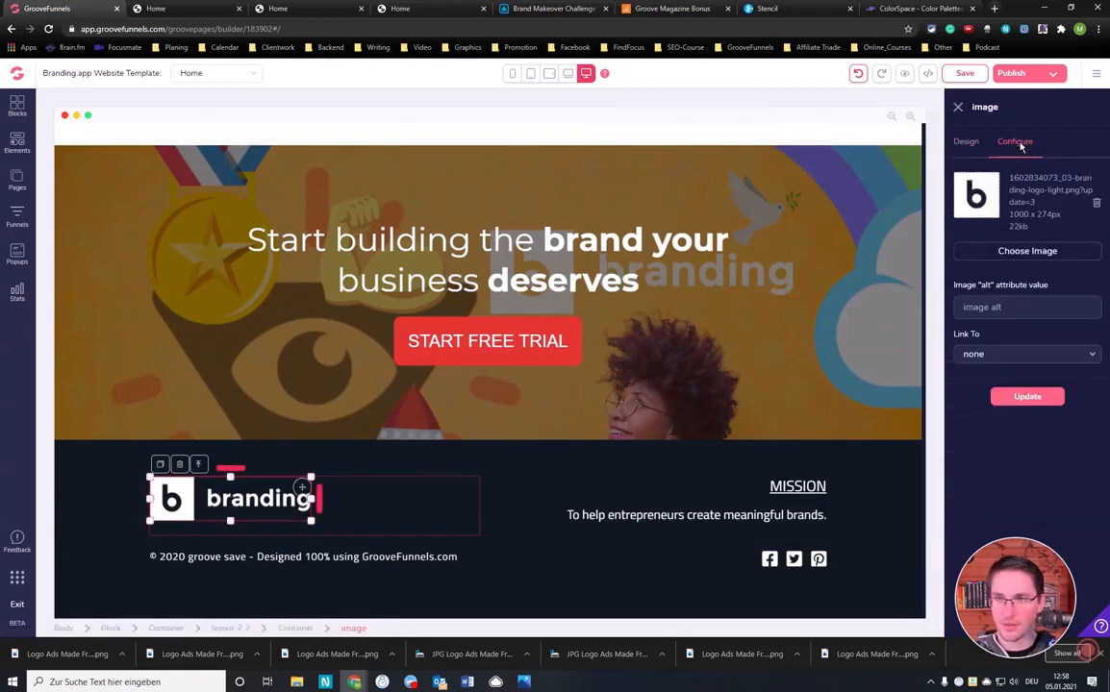
click(1038, 256)
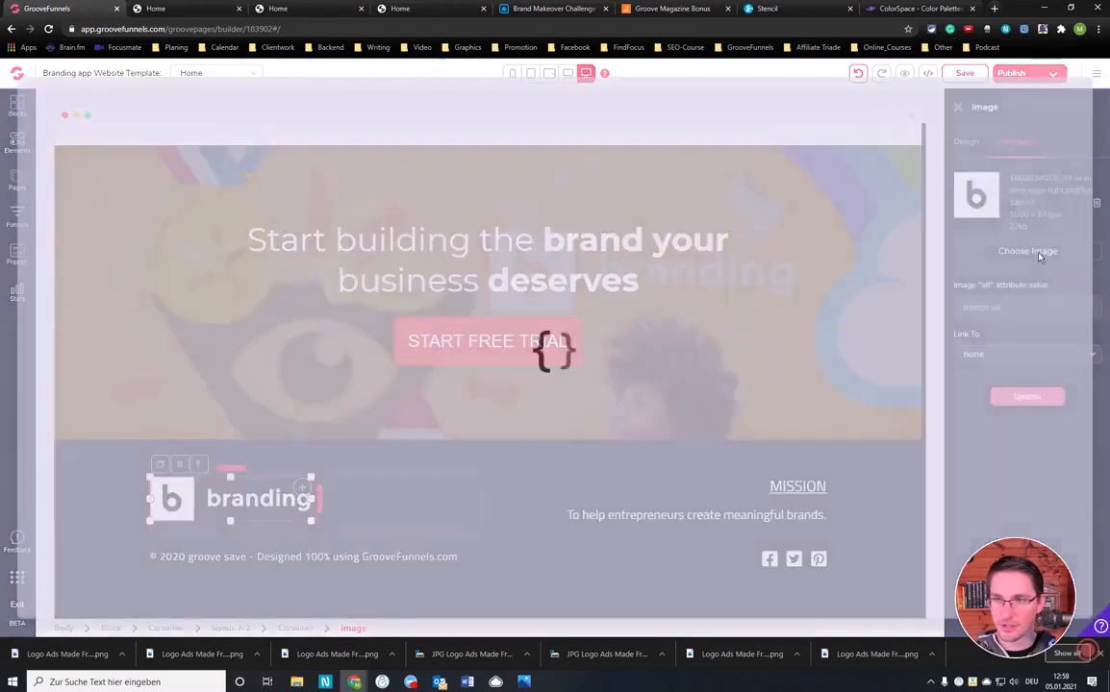
- Upload "Logo Ads Made Free White Wide" to the image library
click(87, 206)
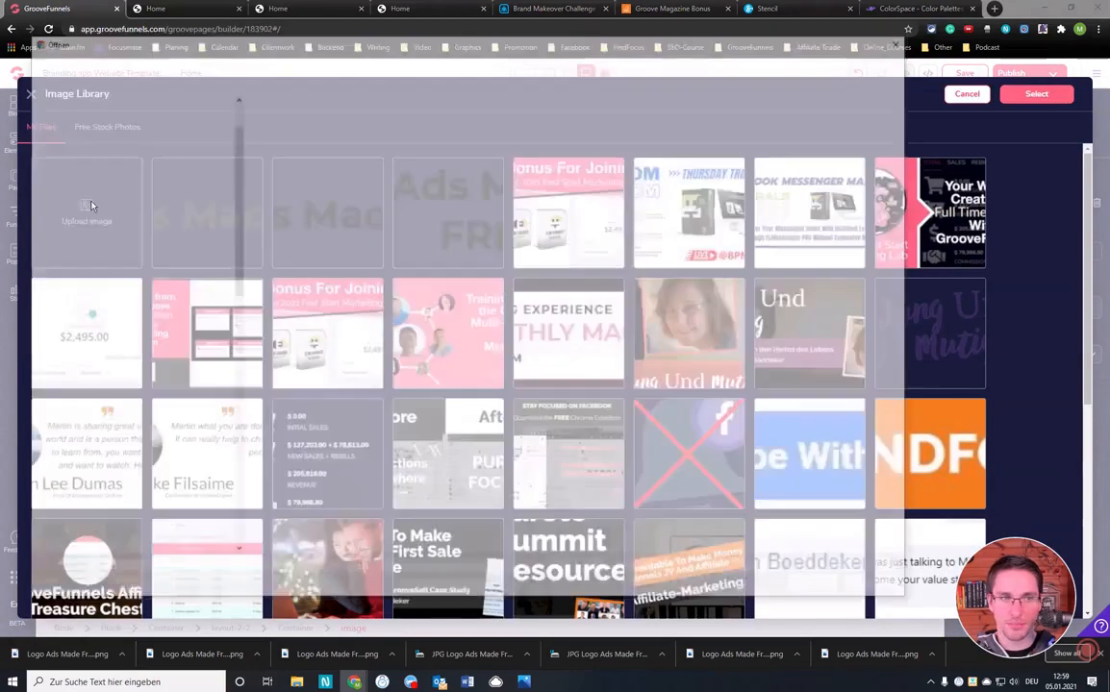
click(814, 147)
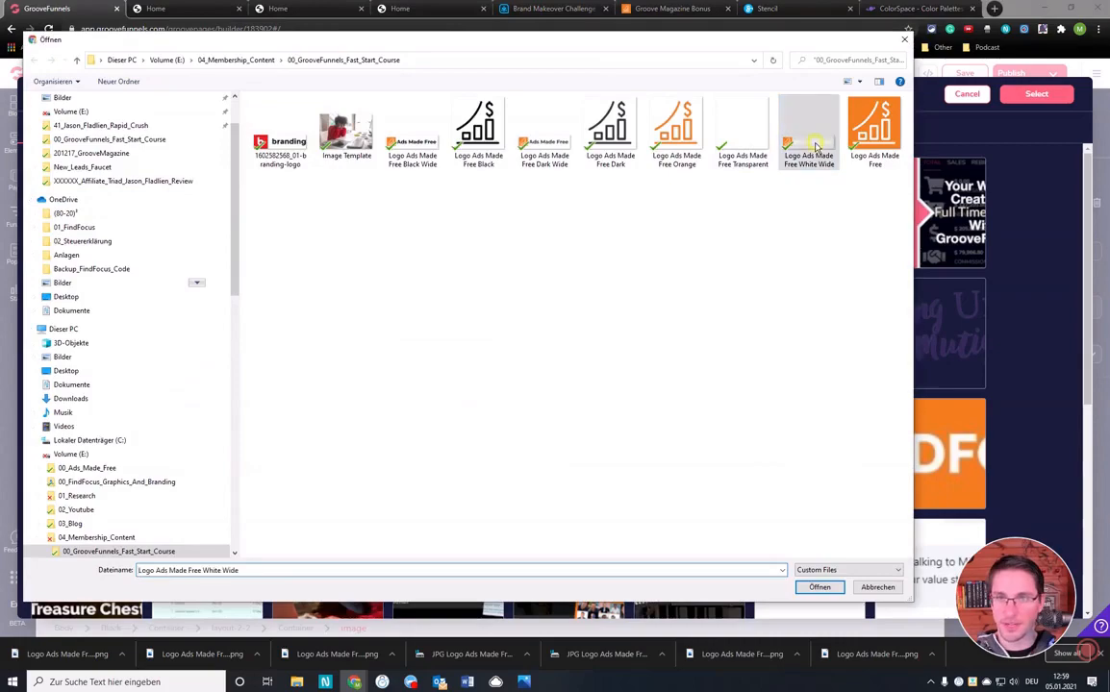
click(814, 591)
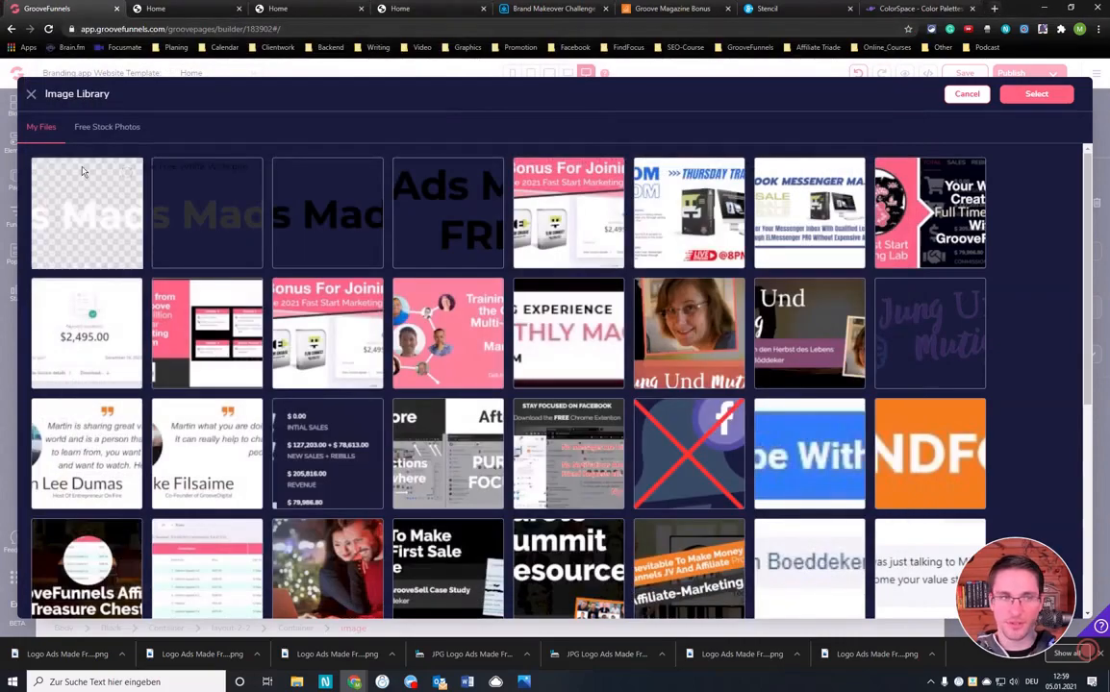
mouse_move(106, 215)
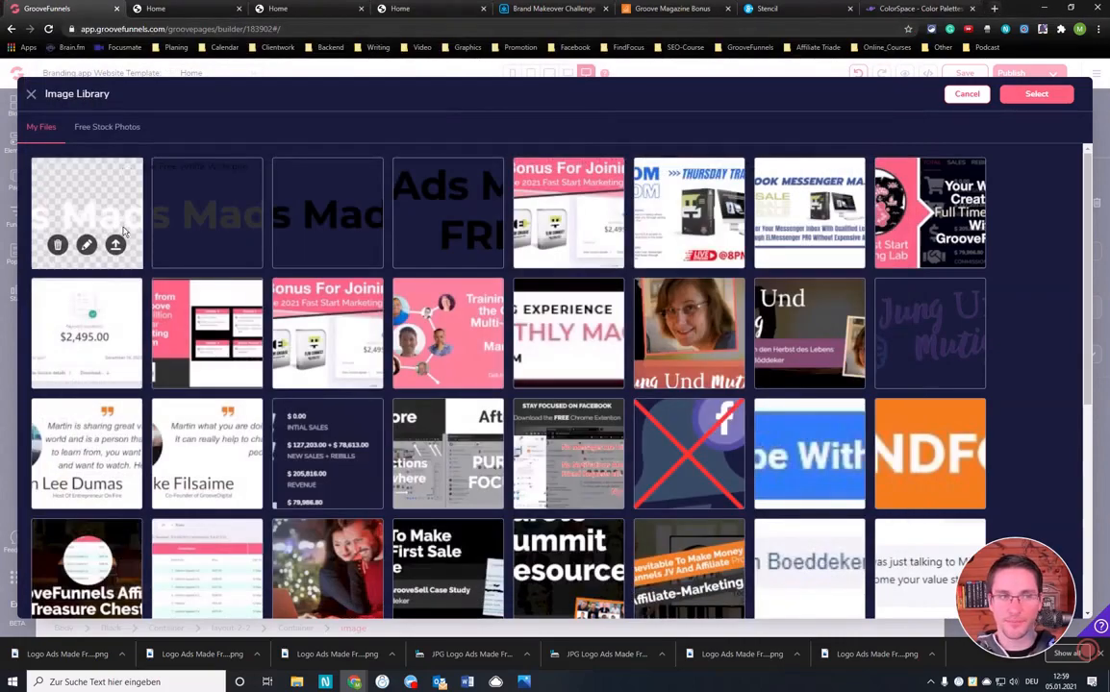
click(116, 246)
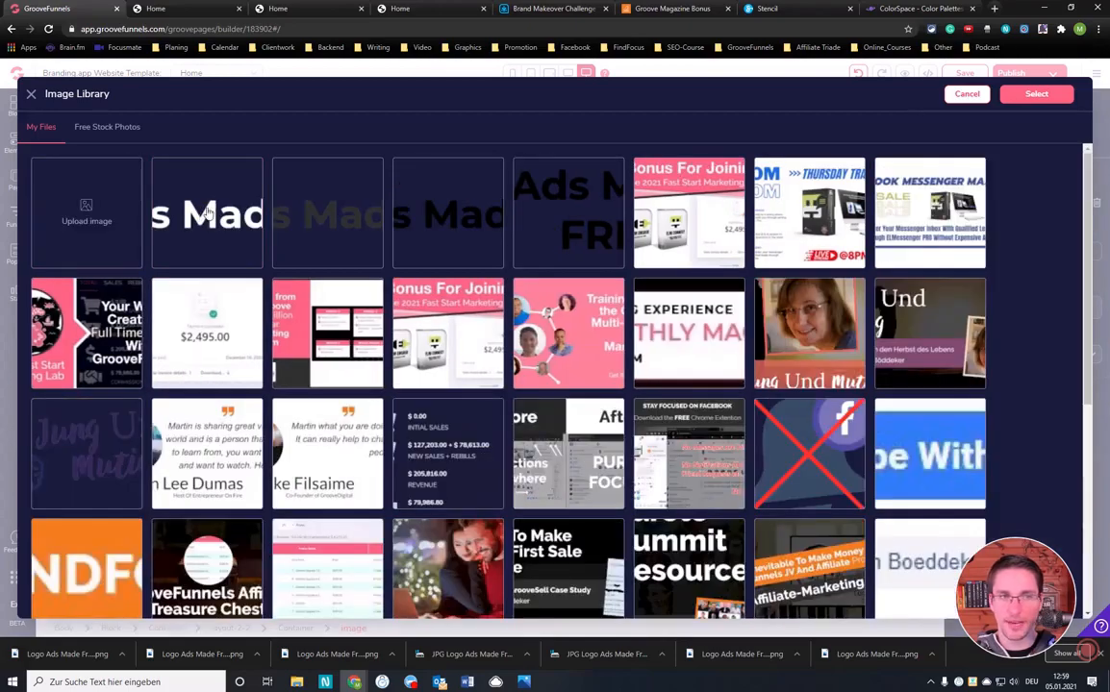
- Use the uploaded white-text Ads Made Free logo as the footer image and update the element
click(206, 214)
click(1035, 93)
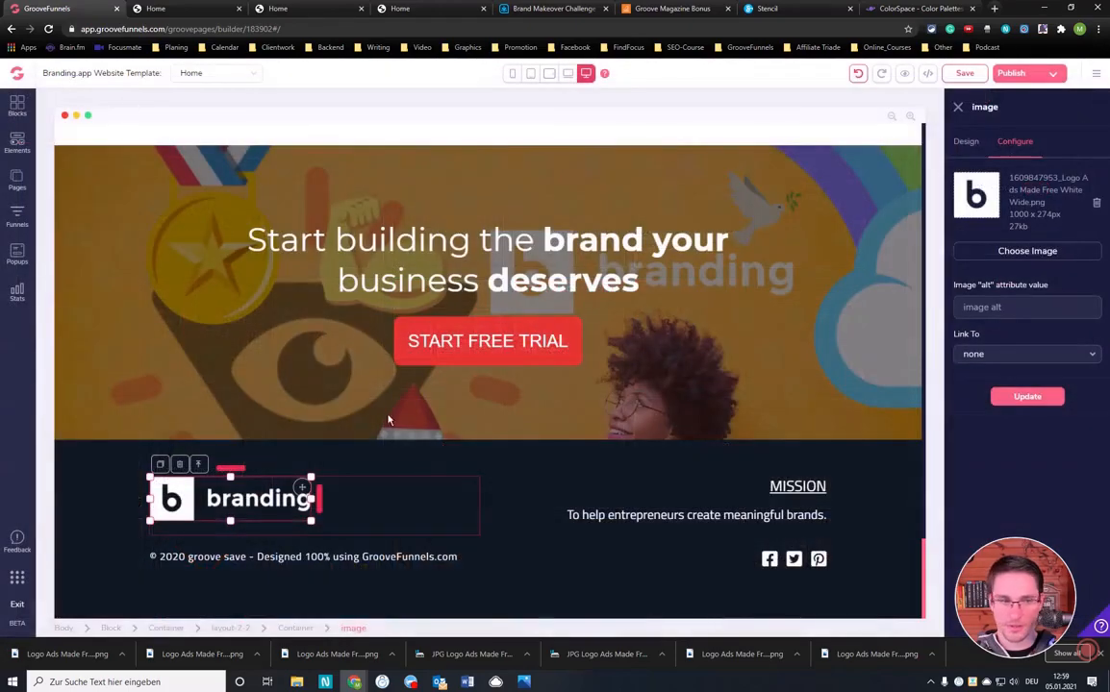
click(1037, 402)
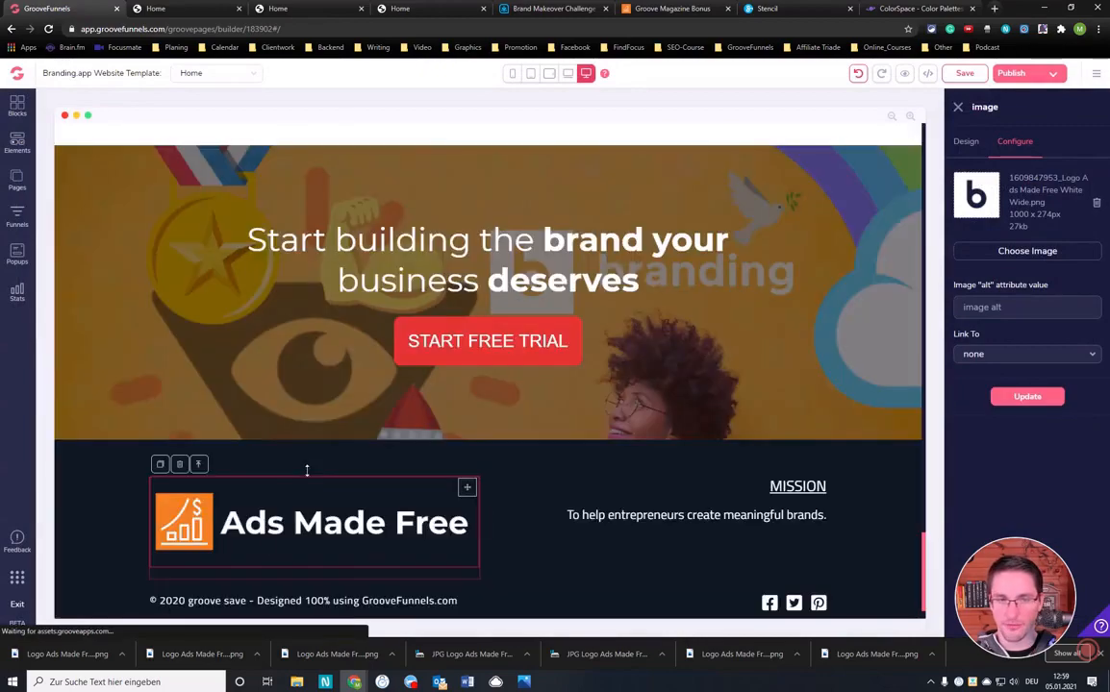
- Scale the footer's Ads Made Free logo down proportionally to about two thirds of its column width
click(482, 437)
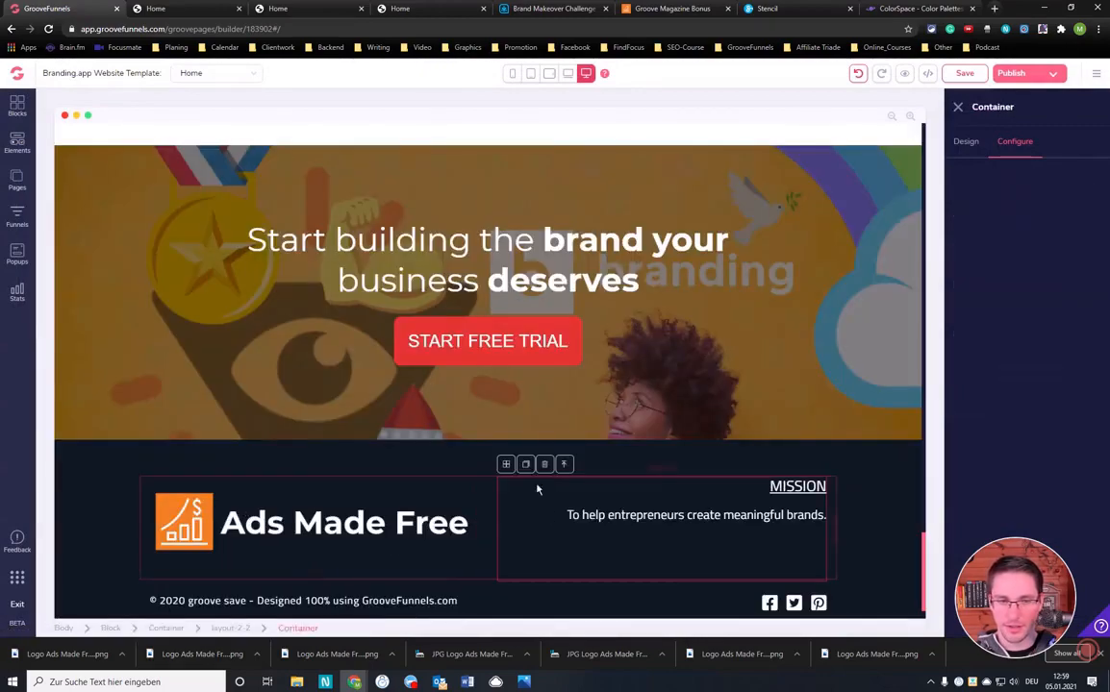
click(361, 540)
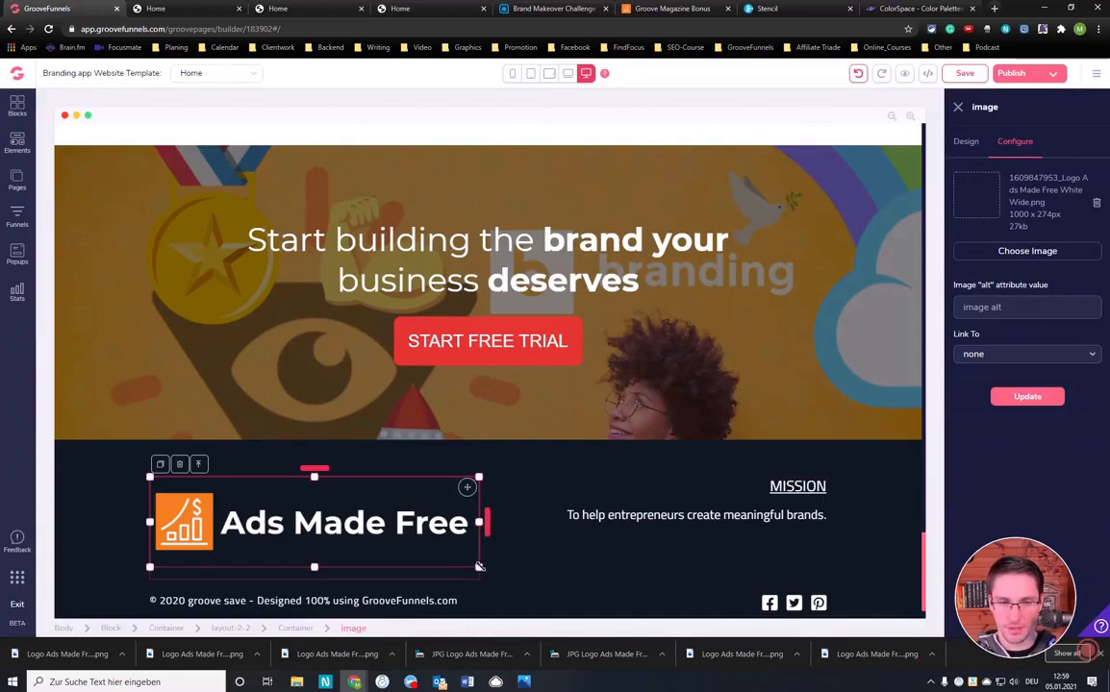
drag(471, 564, 389, 537)
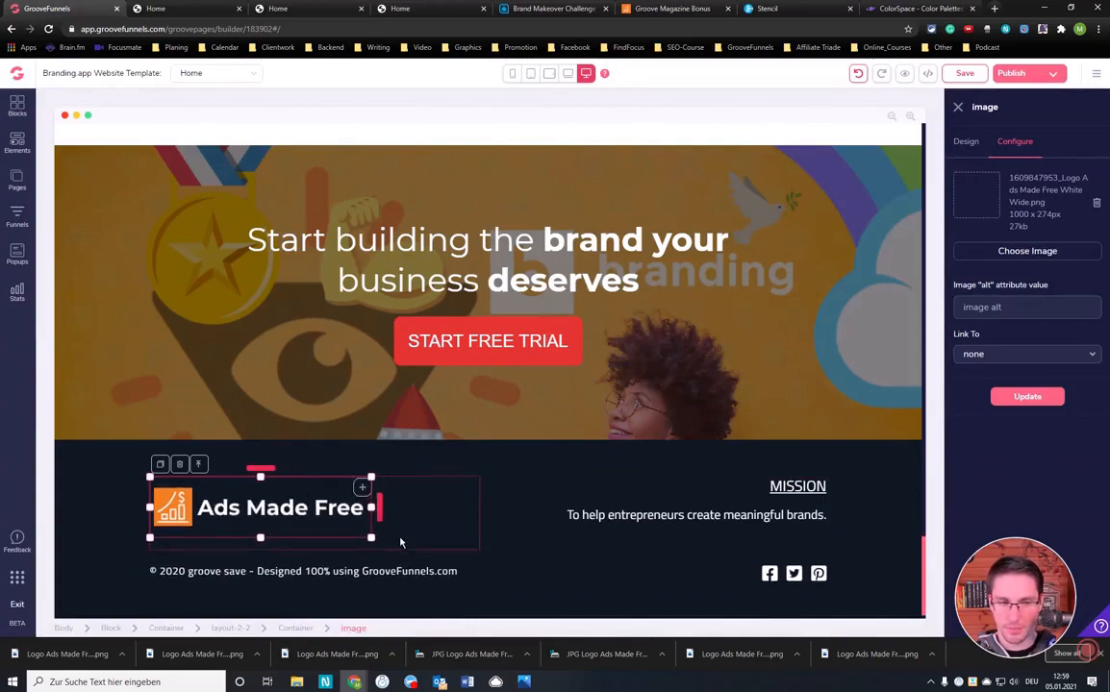
click(577, 469)
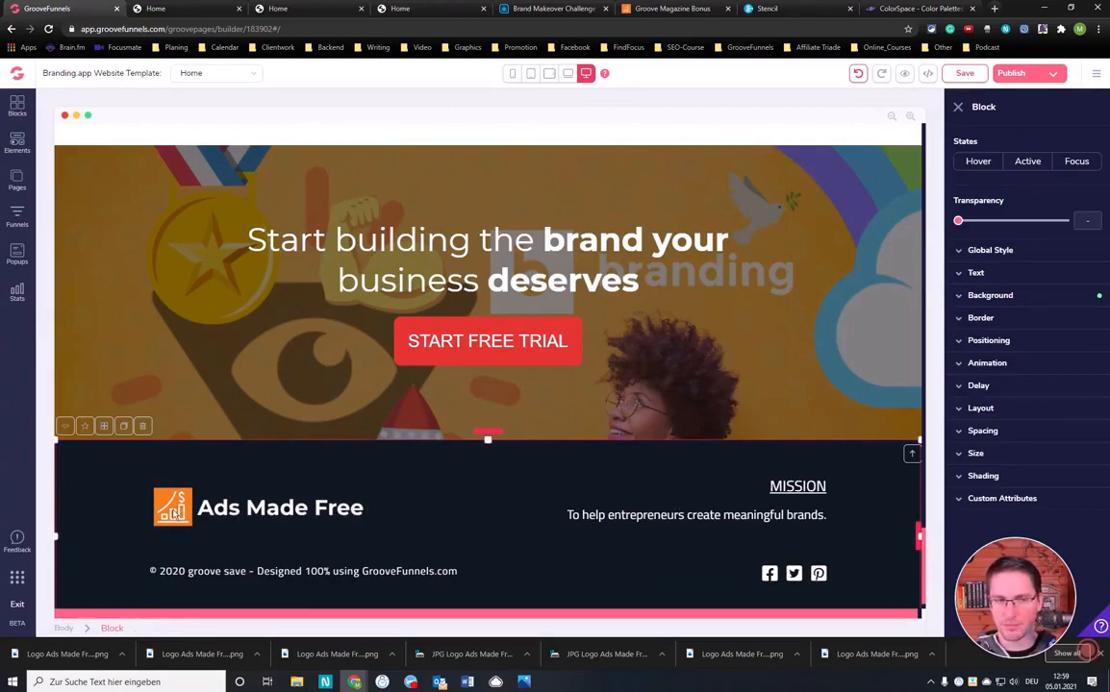
- Examine the layout, global style and text settings of the hero section's START MY FREE TRIAL button
scroll(625, 452, down, 20)
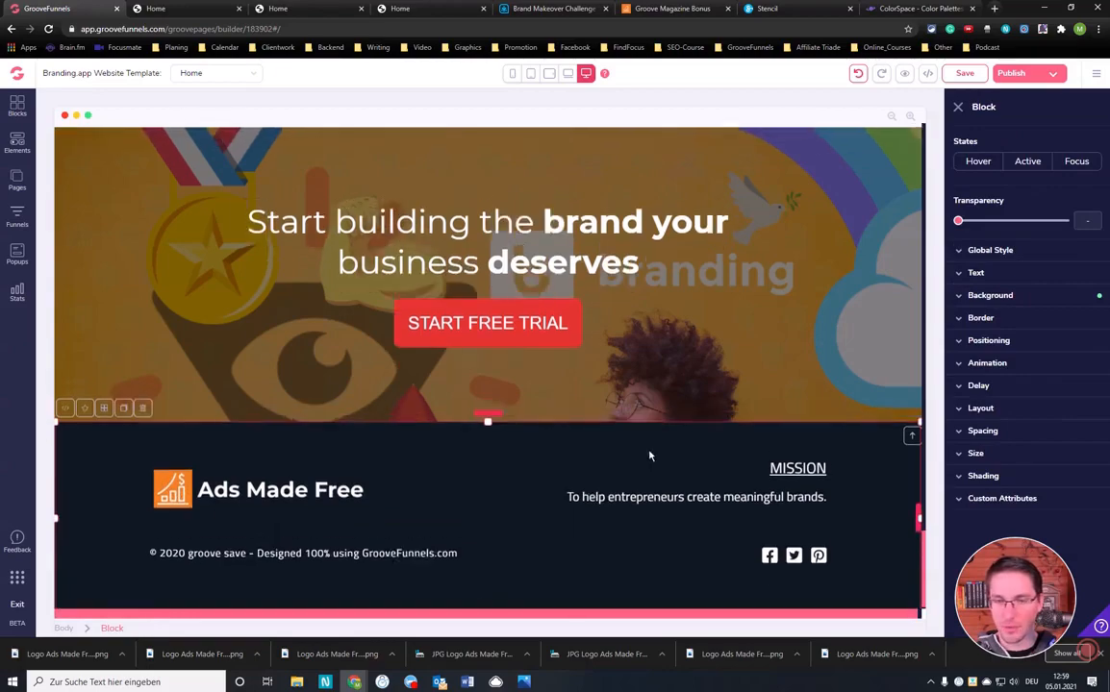
scroll(644, 448, up, 3)
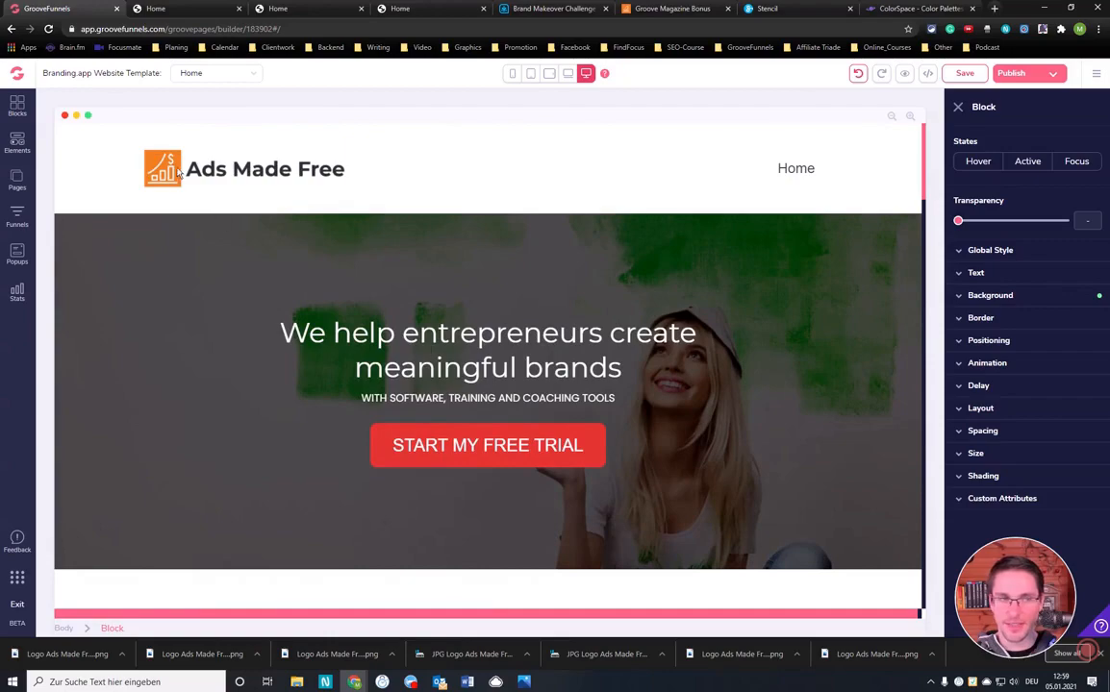
click(509, 442)
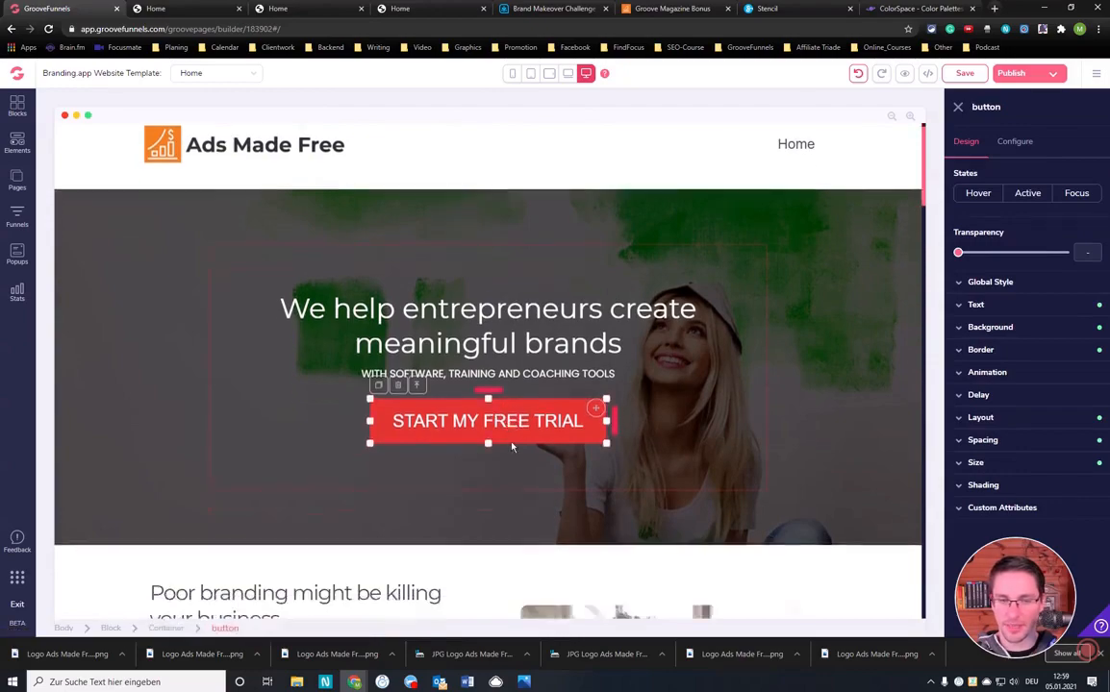
scroll(577, 404, down, 4)
scroll(824, 314, up, 5)
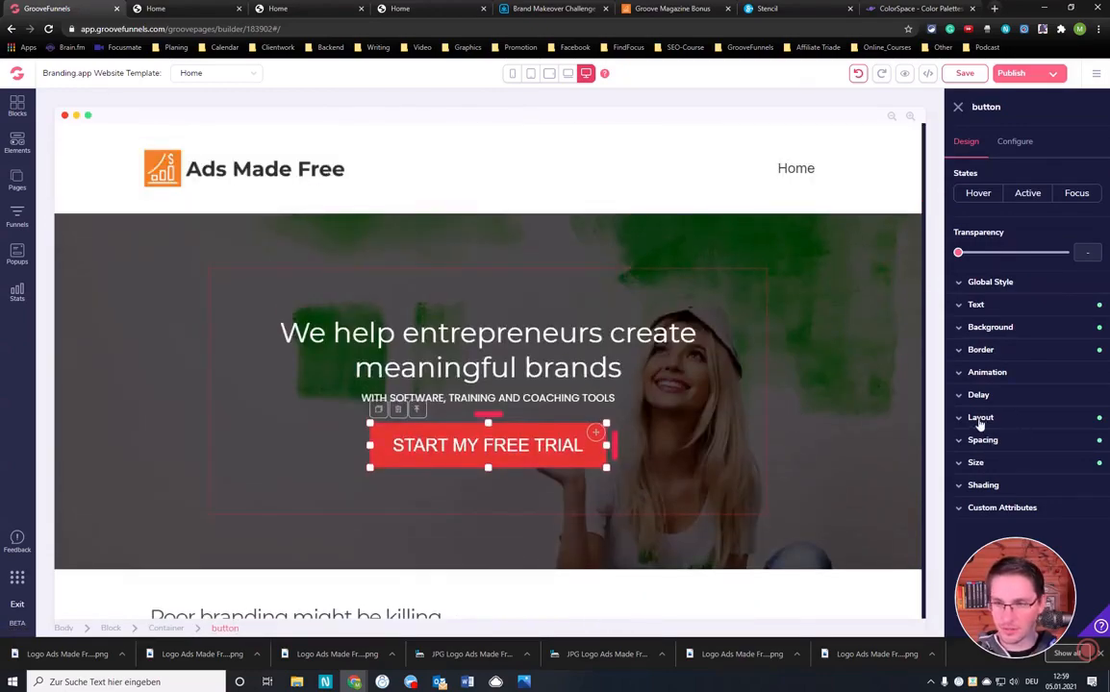
click(1014, 141)
click(967, 142)
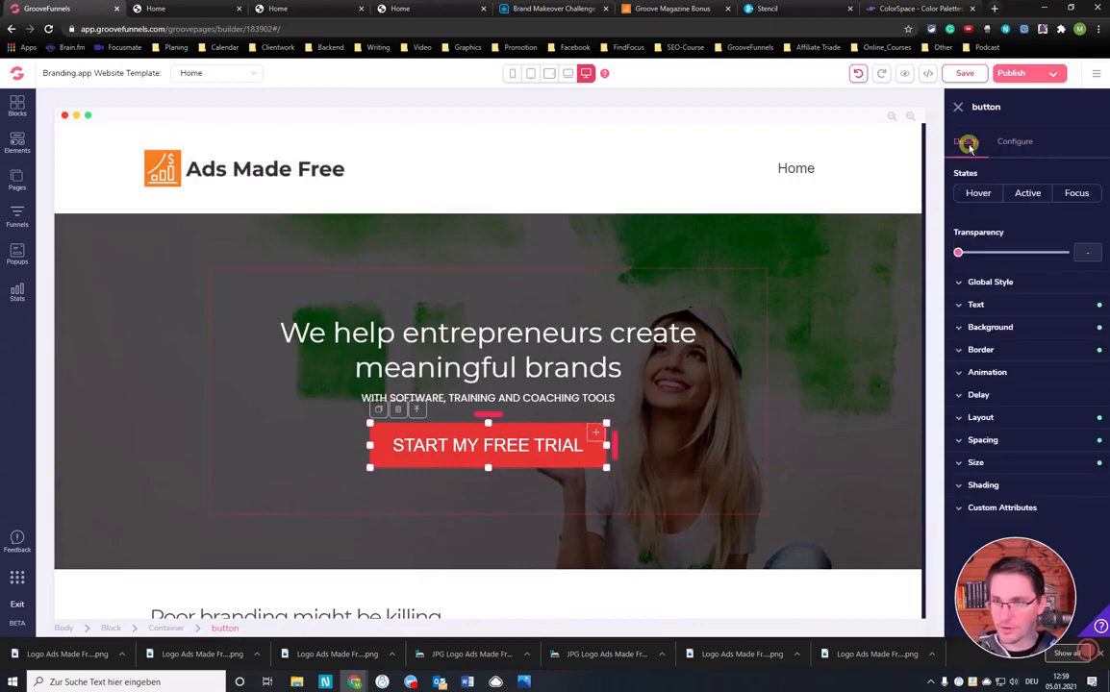
click(981, 418)
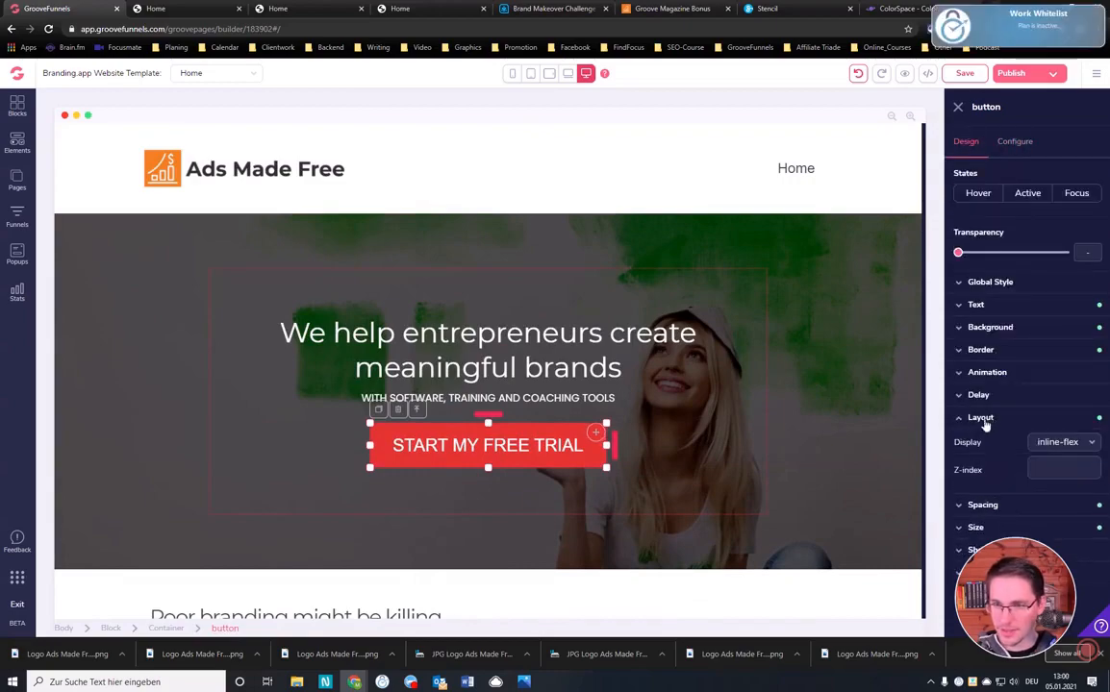
click(987, 420)
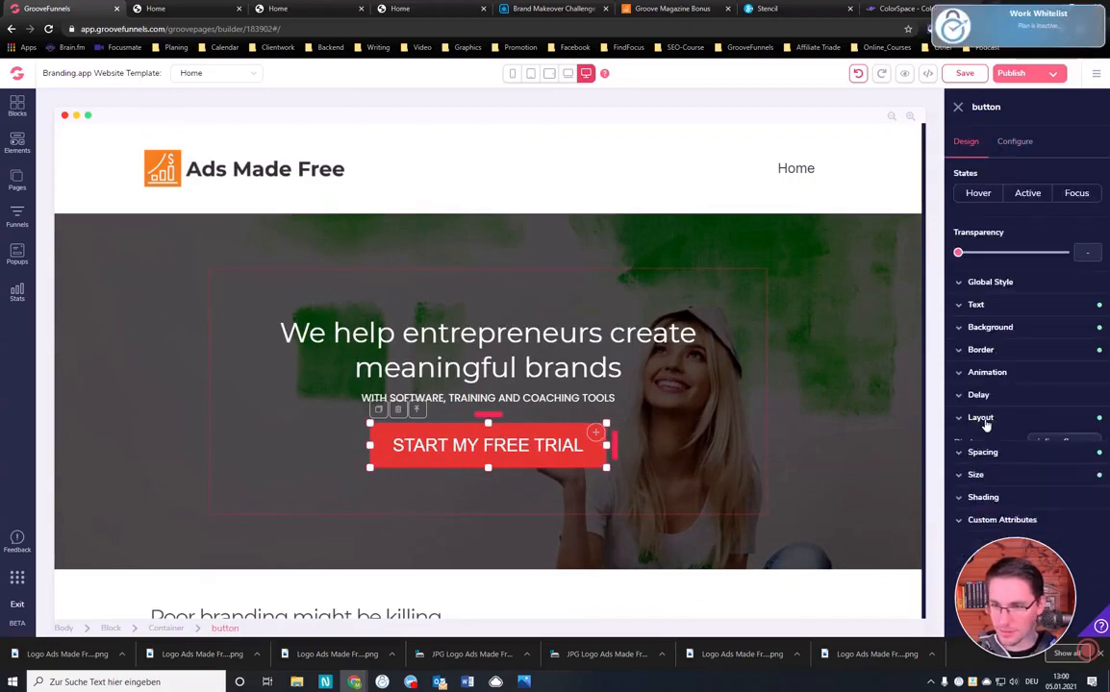
click(979, 283)
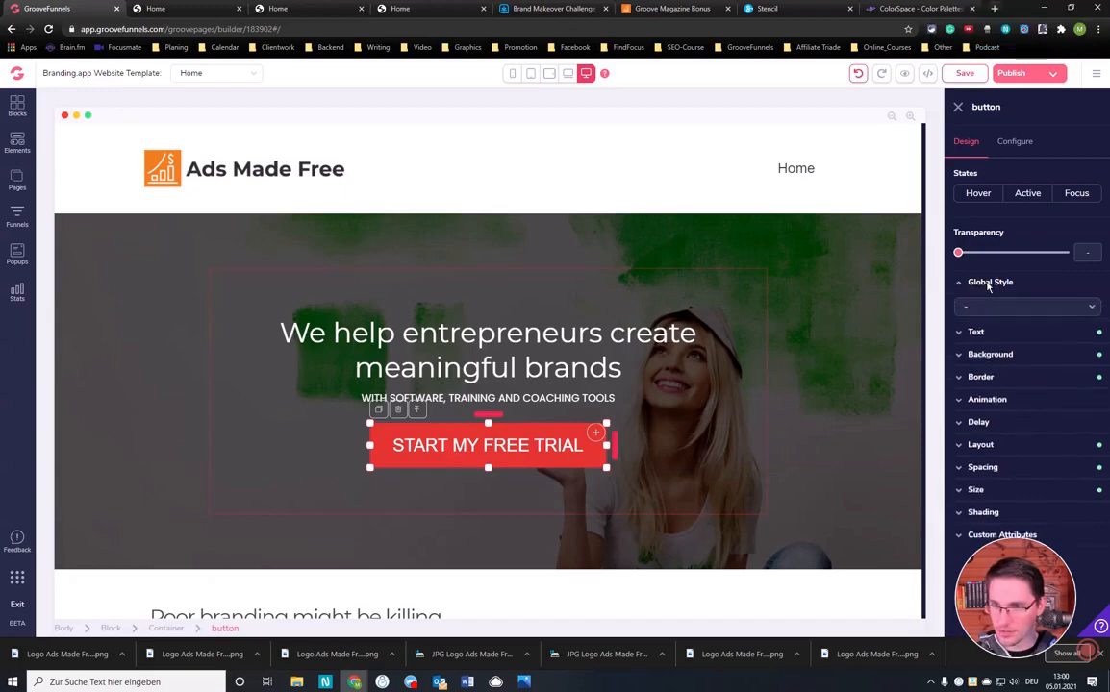
click(981, 284)
click(977, 305)
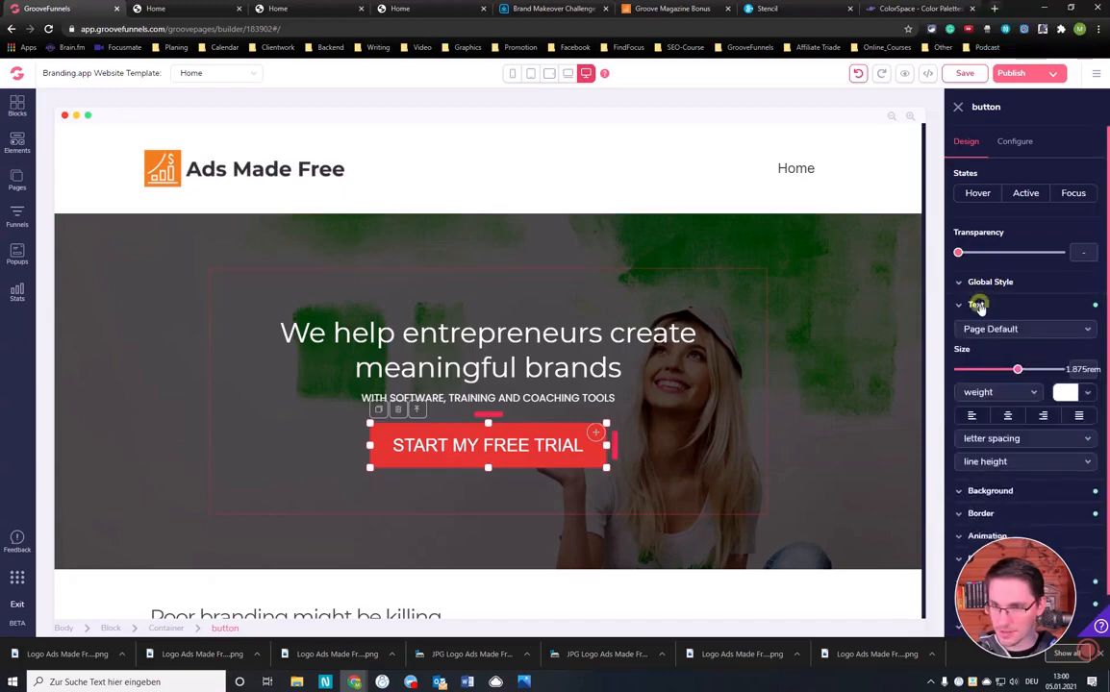
click(977, 305)
- Set the background colour of the hero section's START MY FREE TRIAL button to orange #F47E1F
click(986, 327)
click(1081, 354)
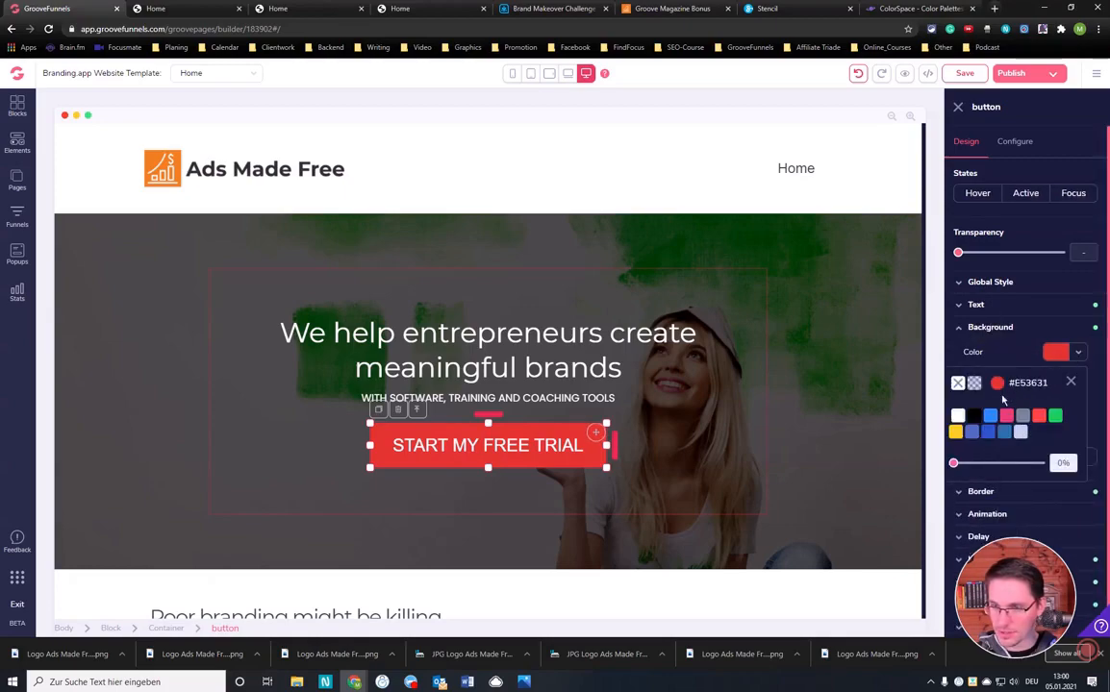
scroll(1000, 377, down, 1)
click(998, 361)
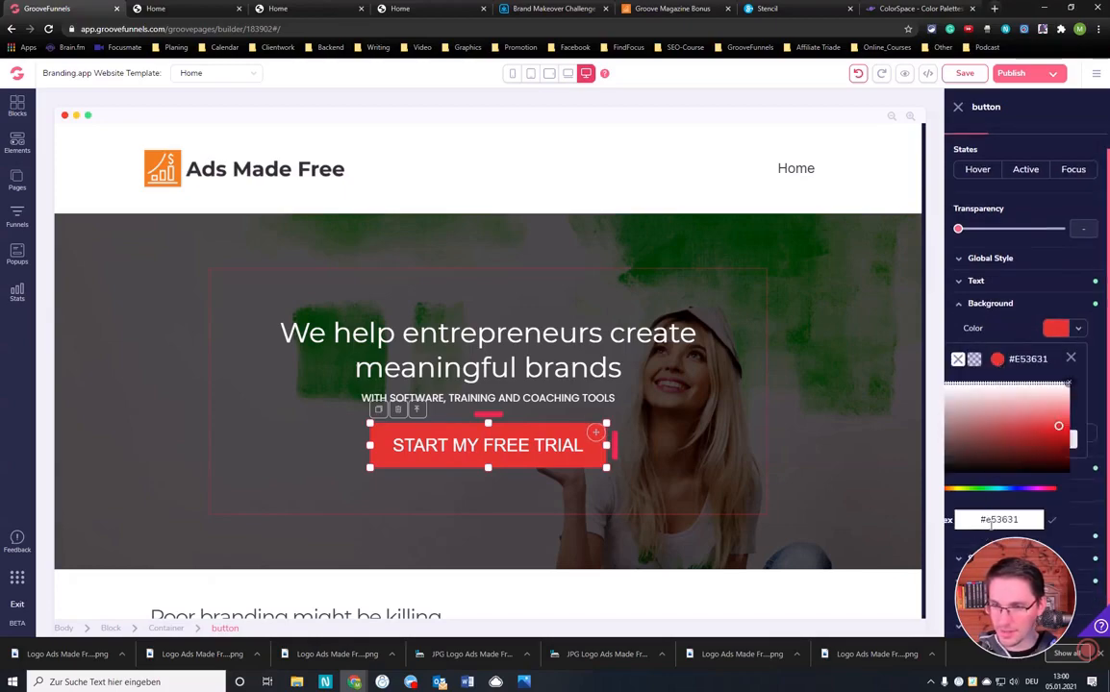
double_click(1031, 517)
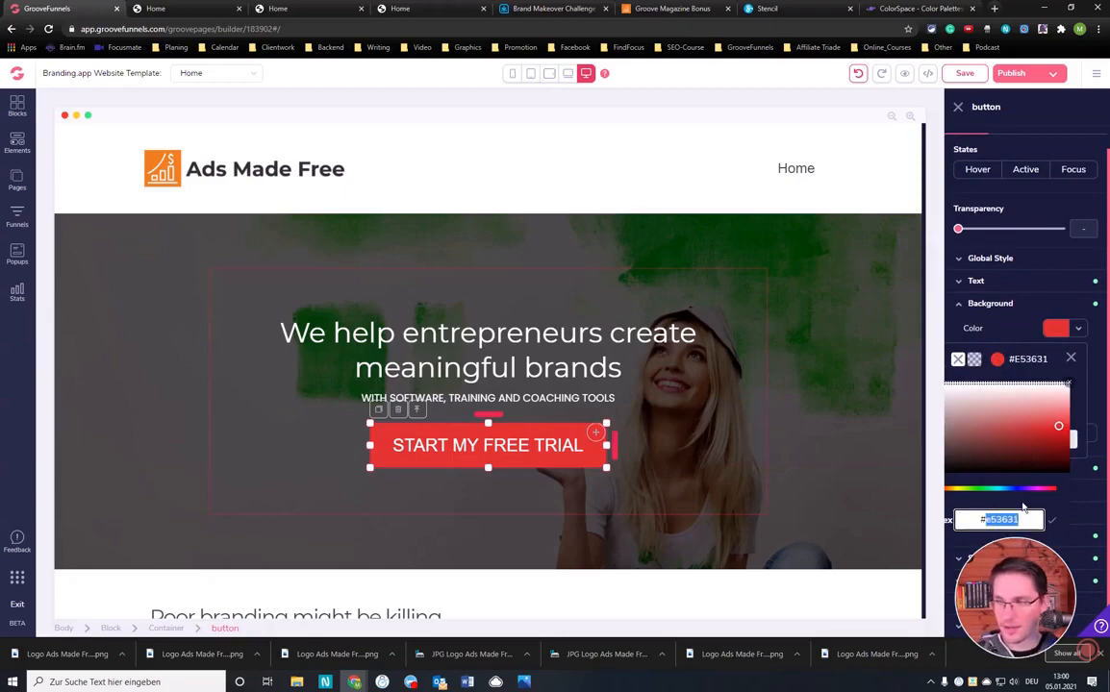
key(BackSpace)
text(f47e1)
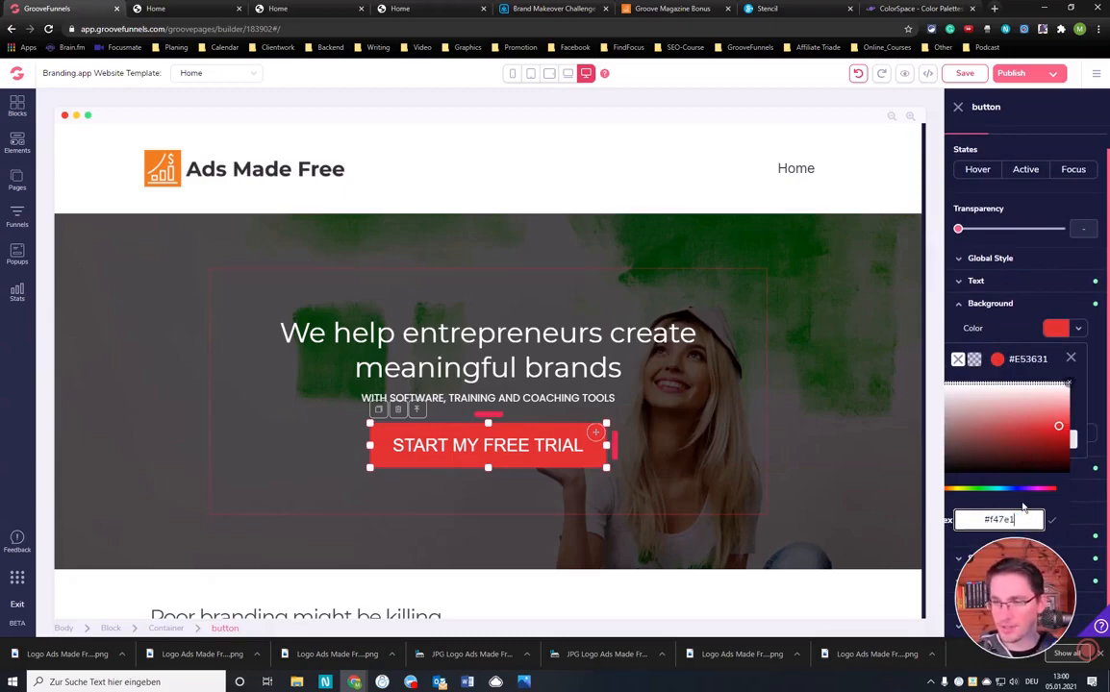
text(f)
click(1052, 518)
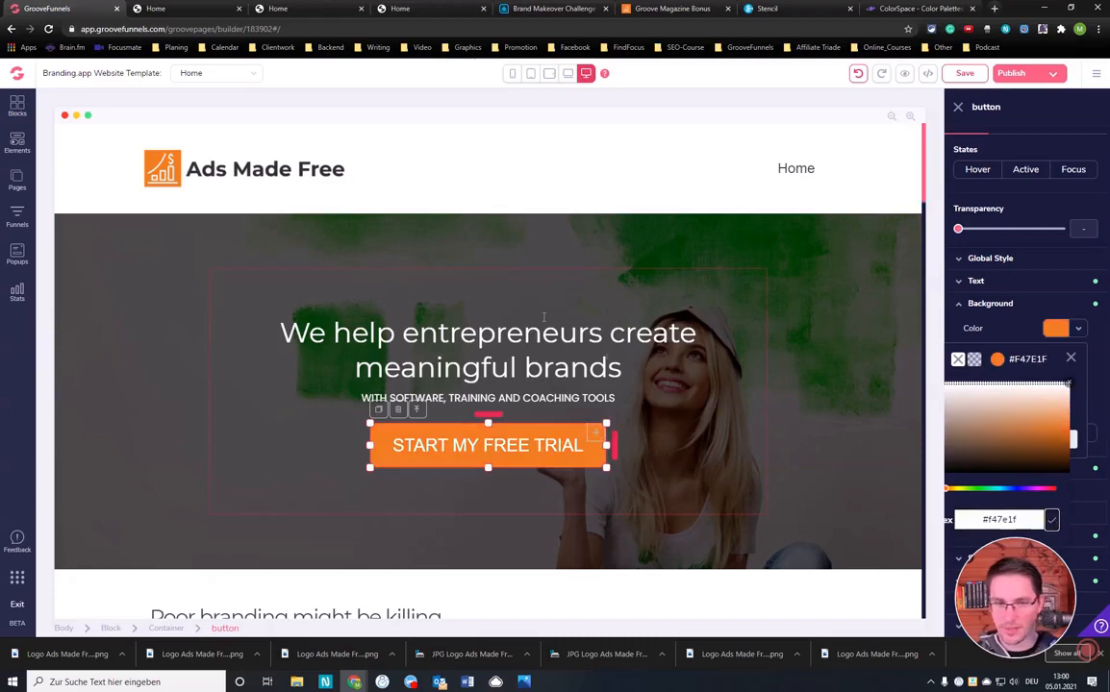
- Set the background colour of the START FREE TRIAL button in the "Poor branding might be killing your business" section to #F47E1F
scroll(520, 313, down, 5)
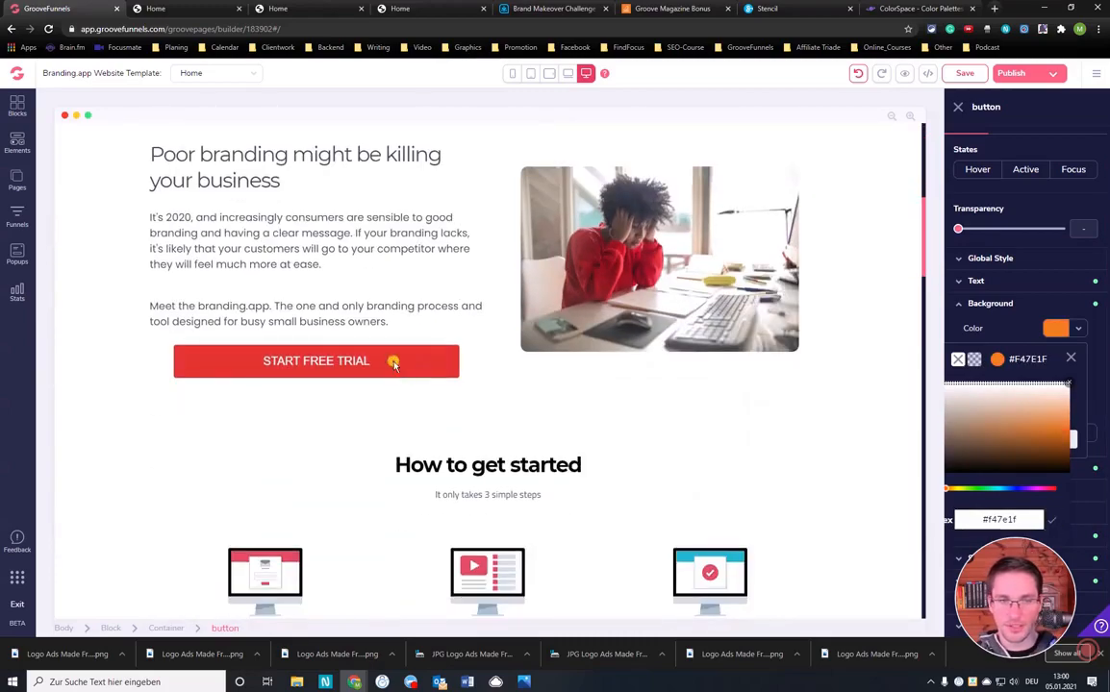
click(388, 362)
click(1015, 141)
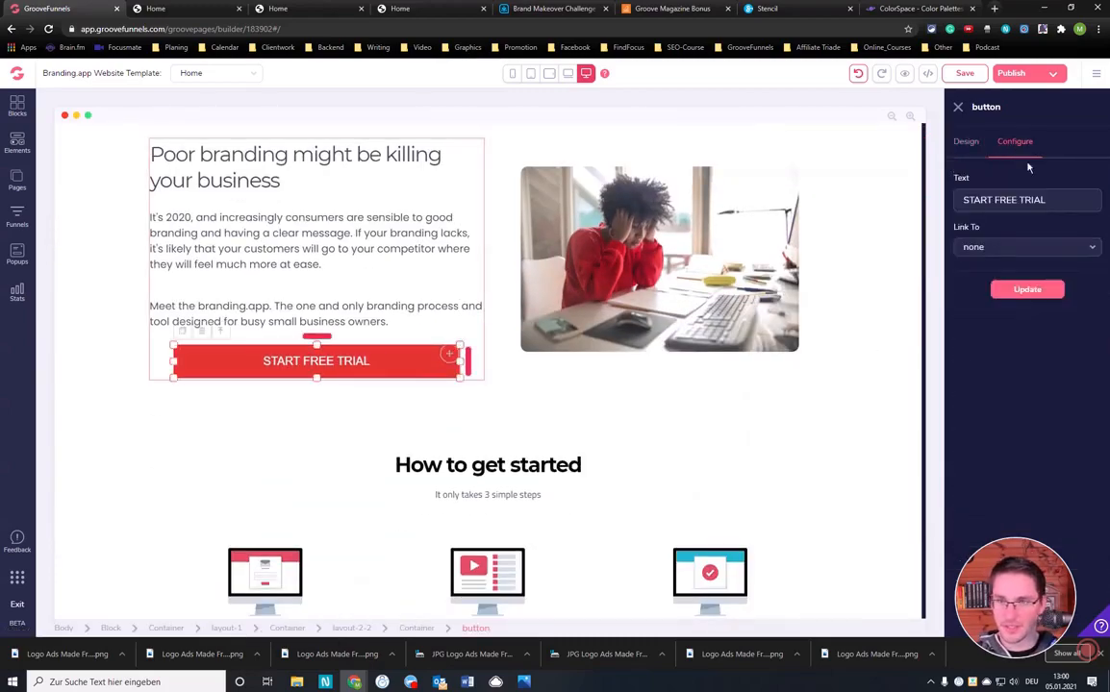
click(966, 142)
click(1000, 329)
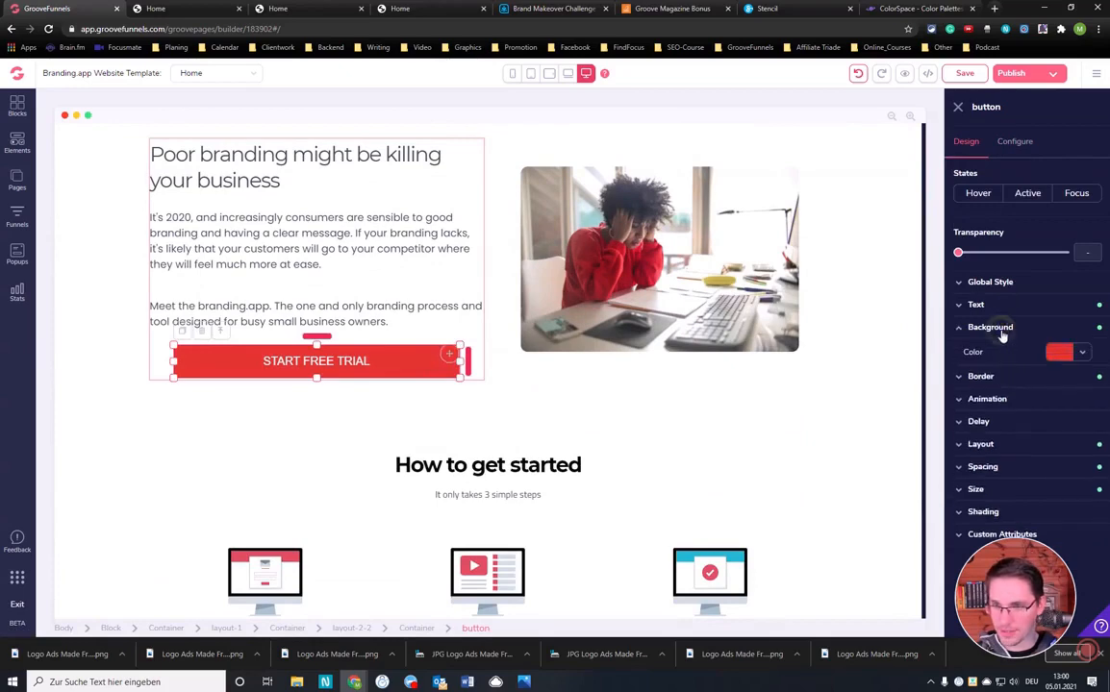
click(1080, 354)
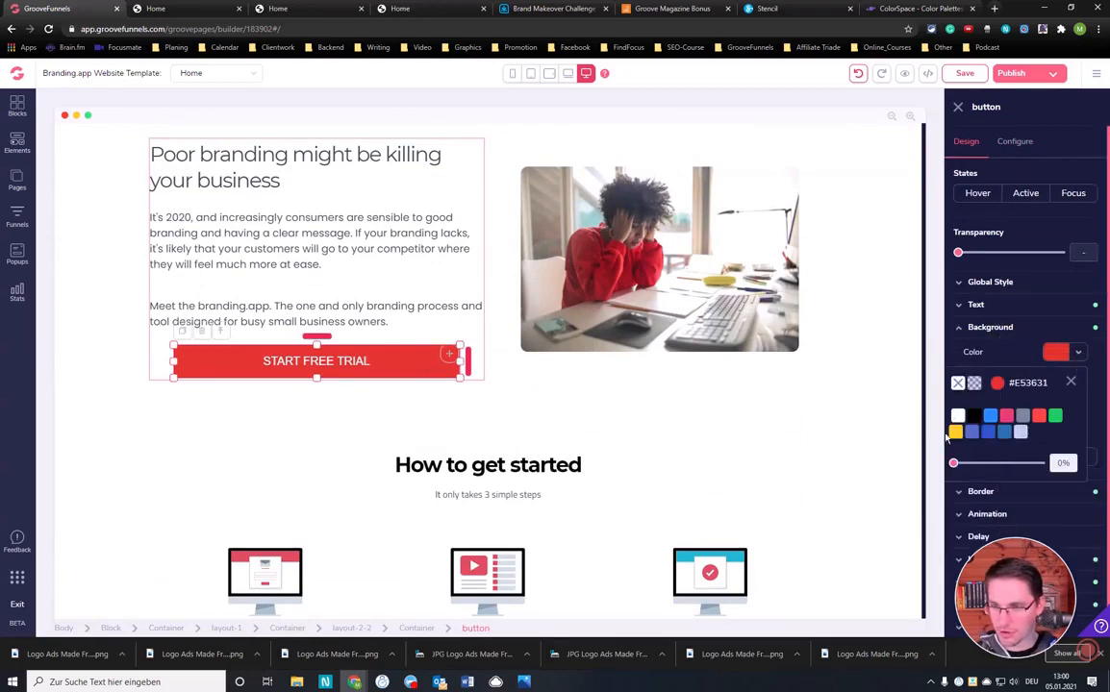
click(996, 385)
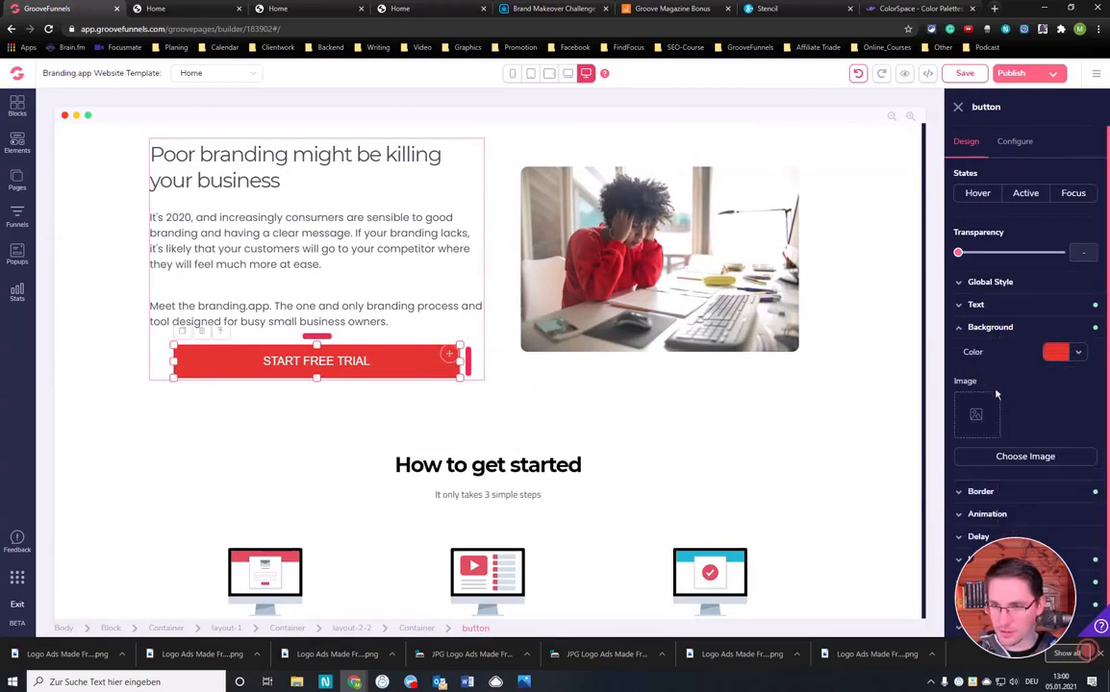
click(1078, 355)
click(998, 384)
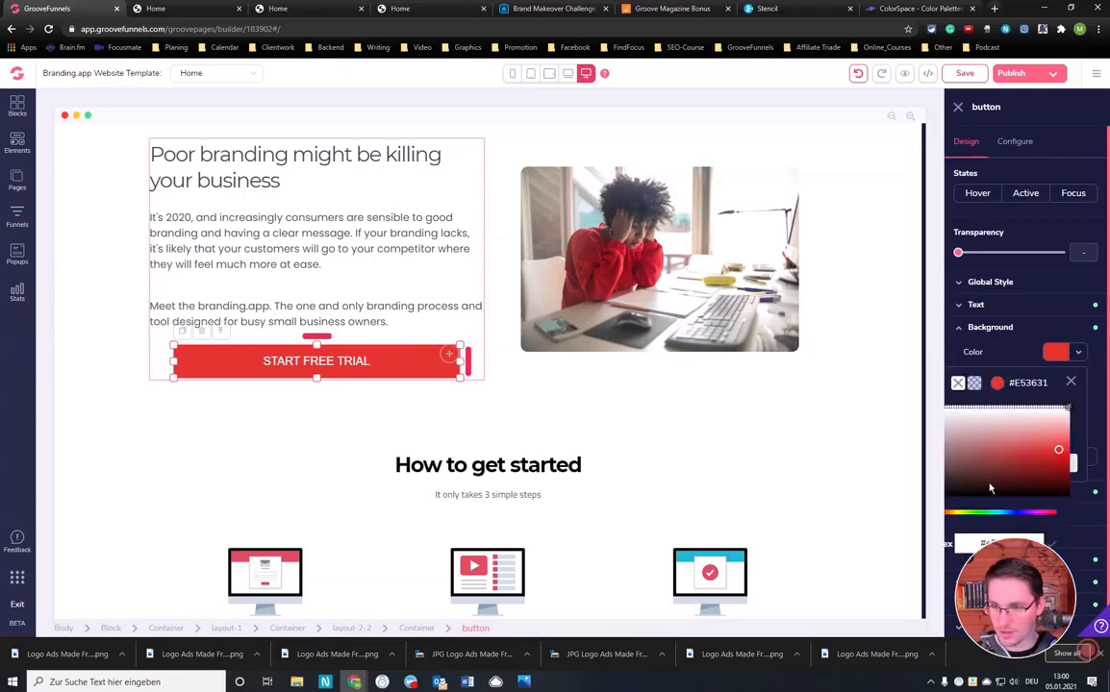
scroll(991, 488, down, 1)
double_click(1021, 520)
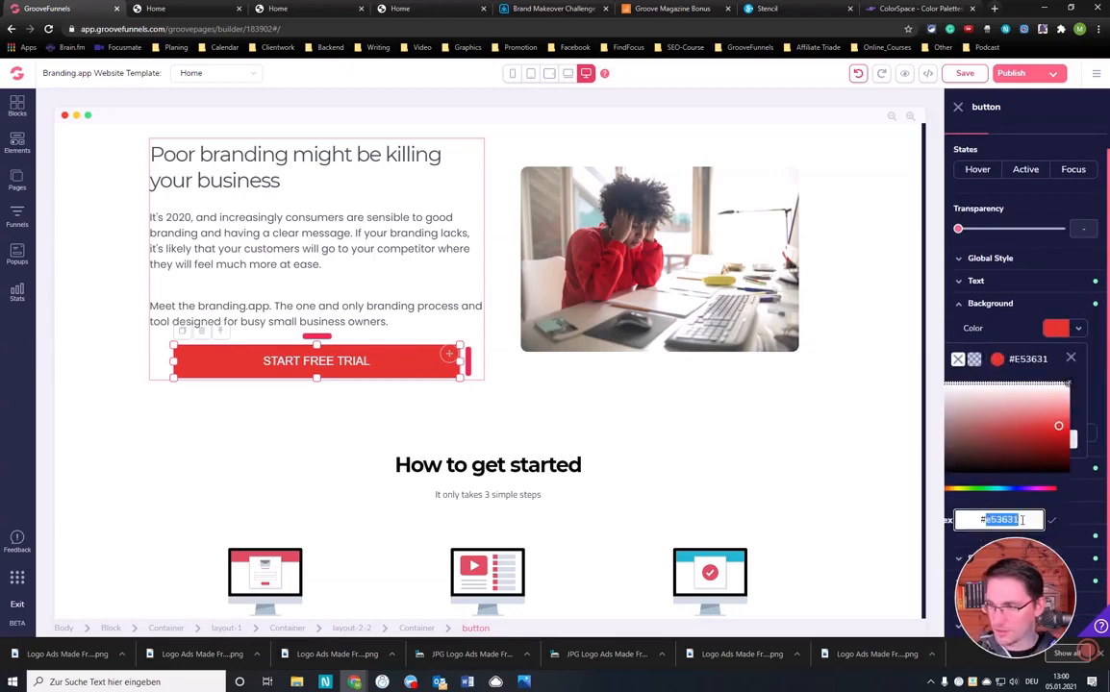
key(ctrl+v)
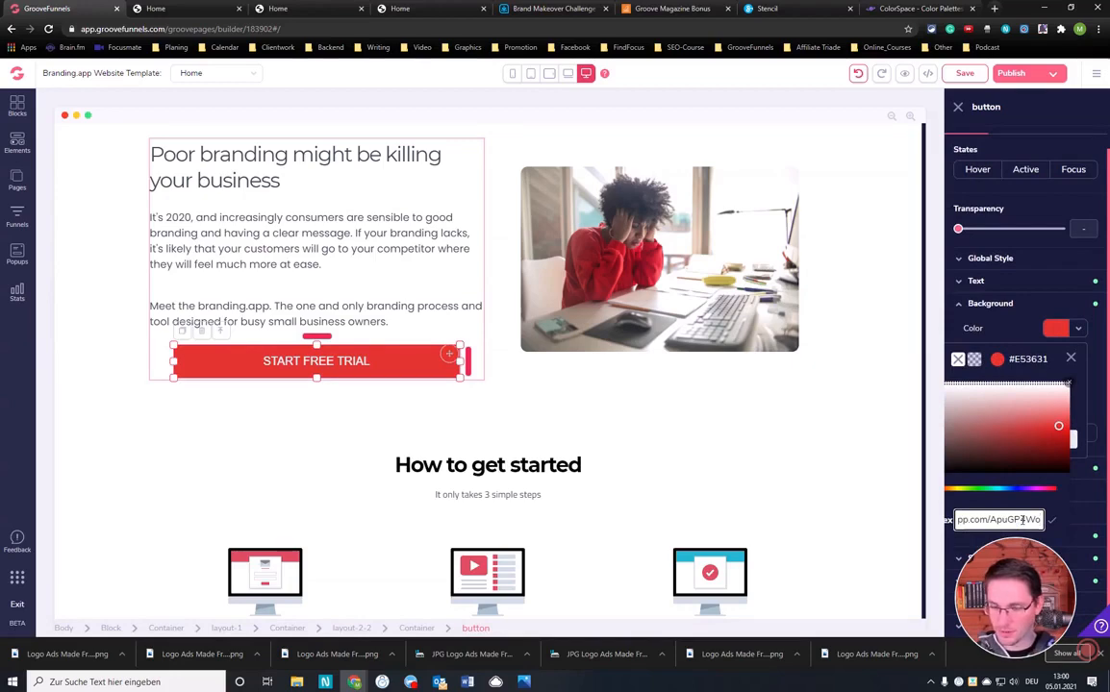
key(ctrl+z)
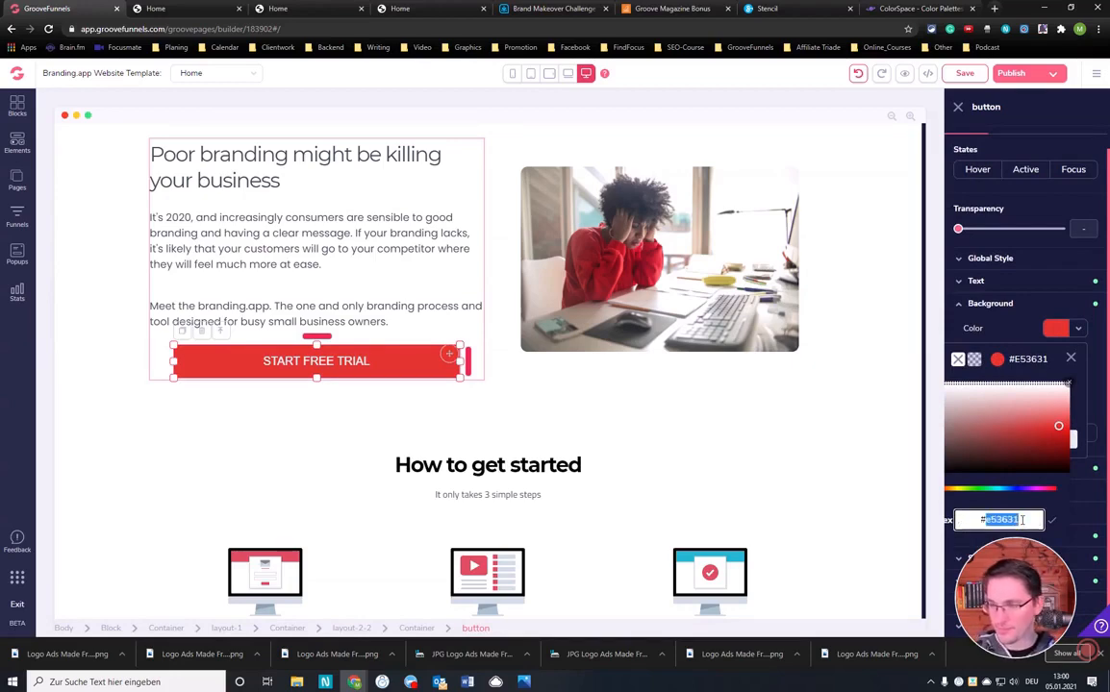
key(BackSpace)
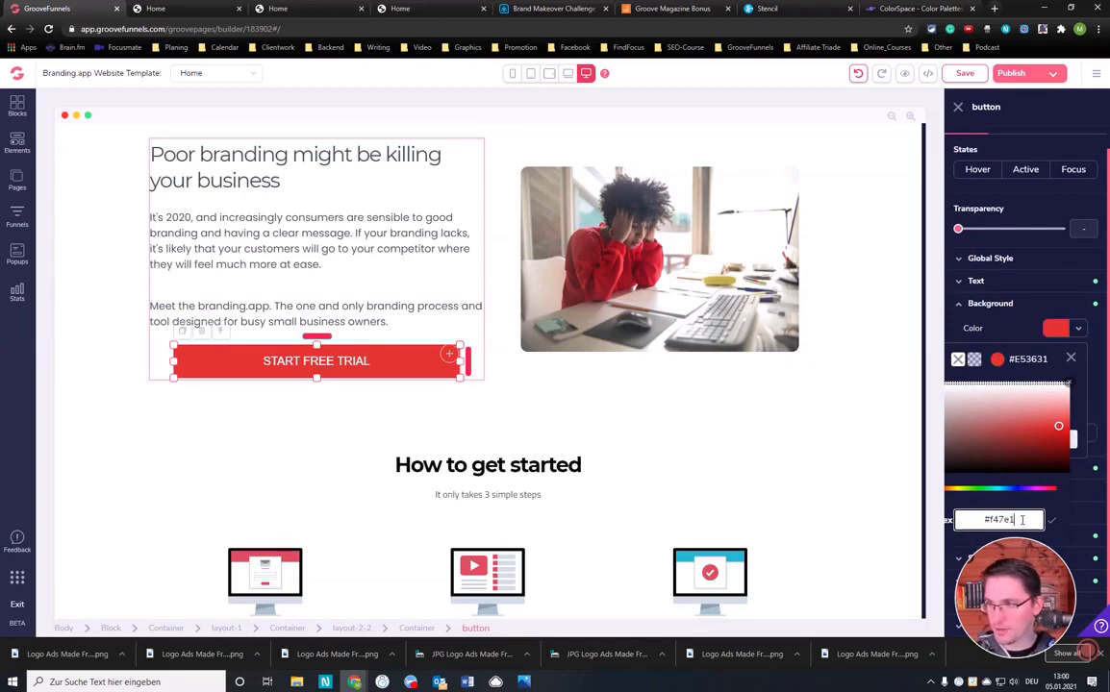
text(f47e1f)
drag(1022, 520, 996, 519)
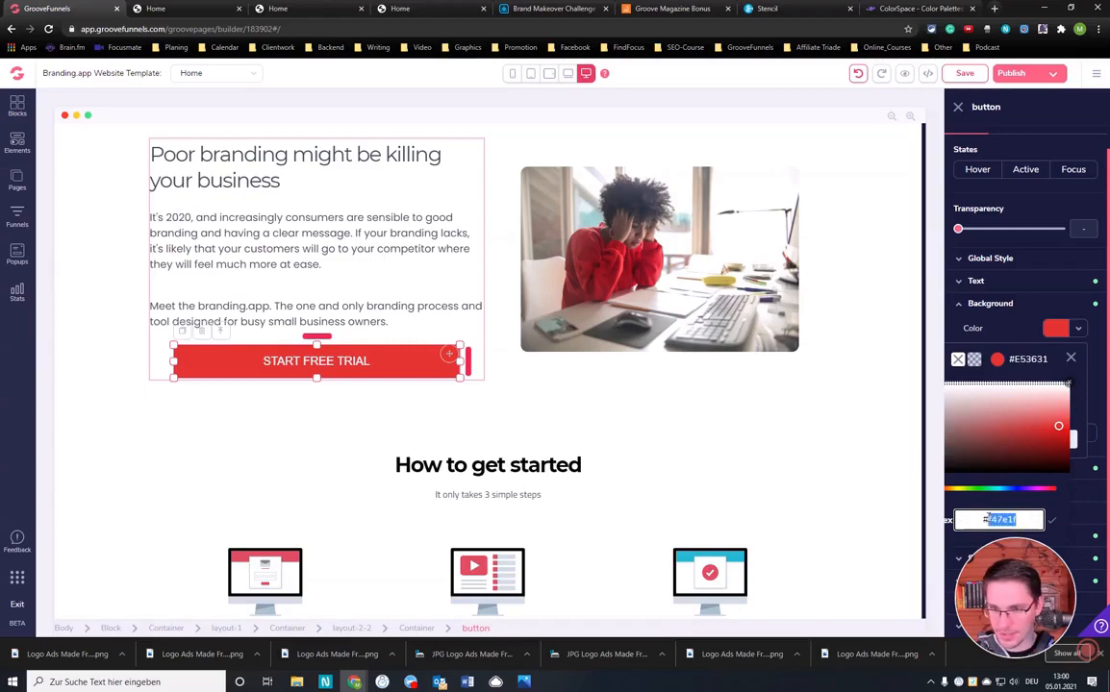
click(1052, 521)
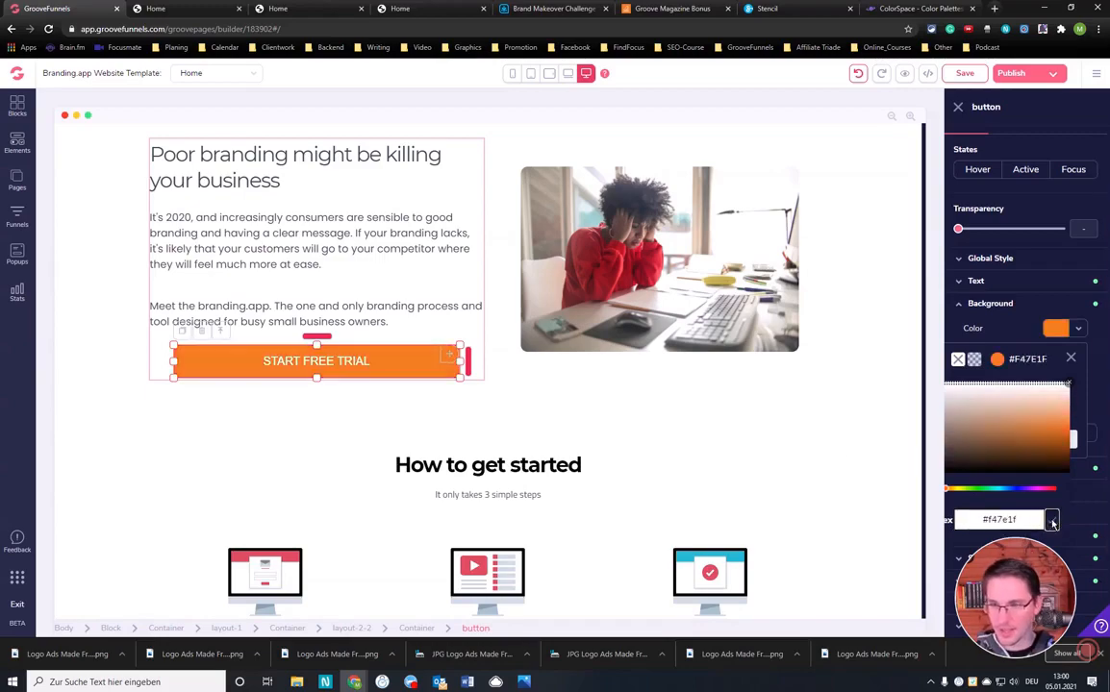
- Set the background colour of the START MY FREE TRIAL button in the "How to get started" section to #F47E1F
scroll(533, 352, down, 3)
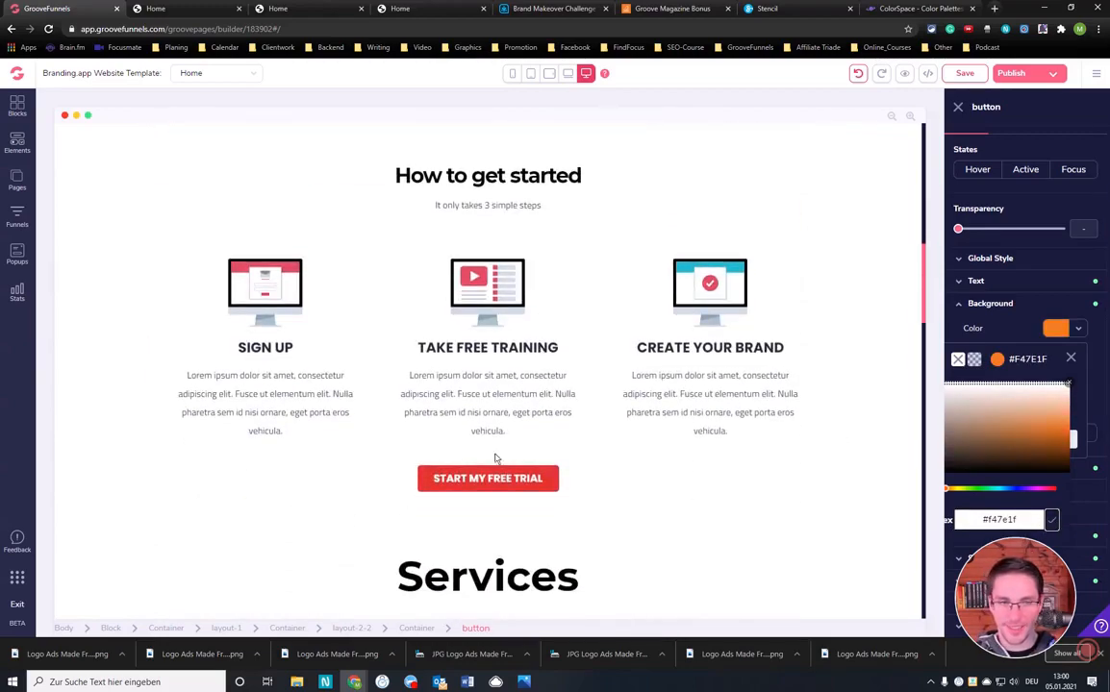
click(501, 478)
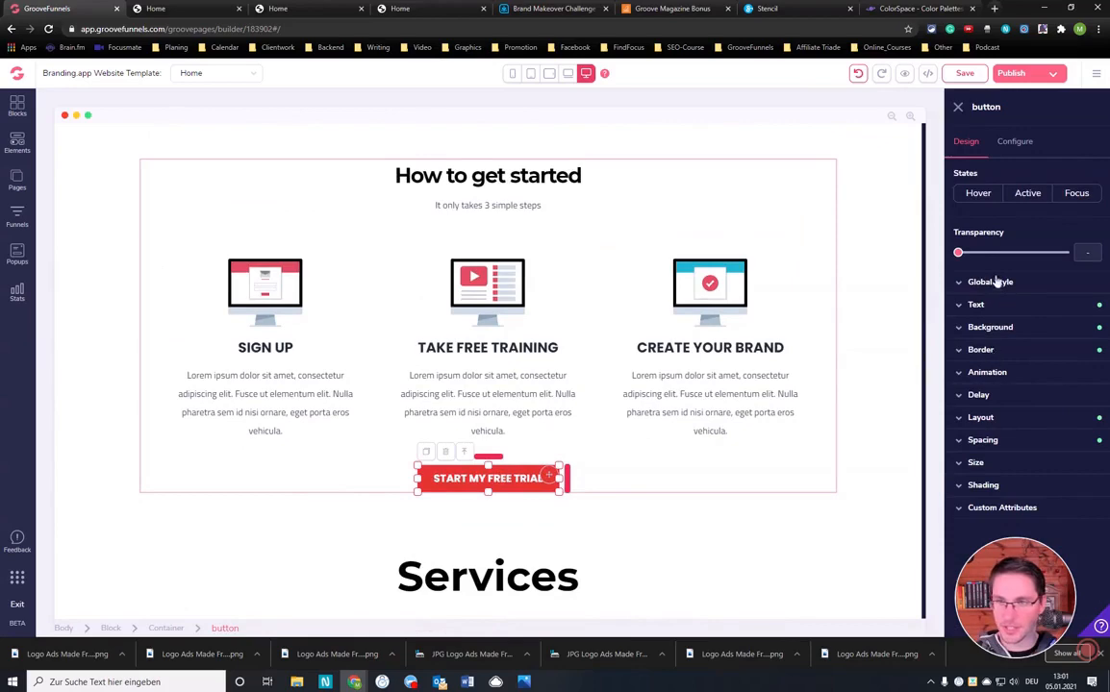
click(988, 329)
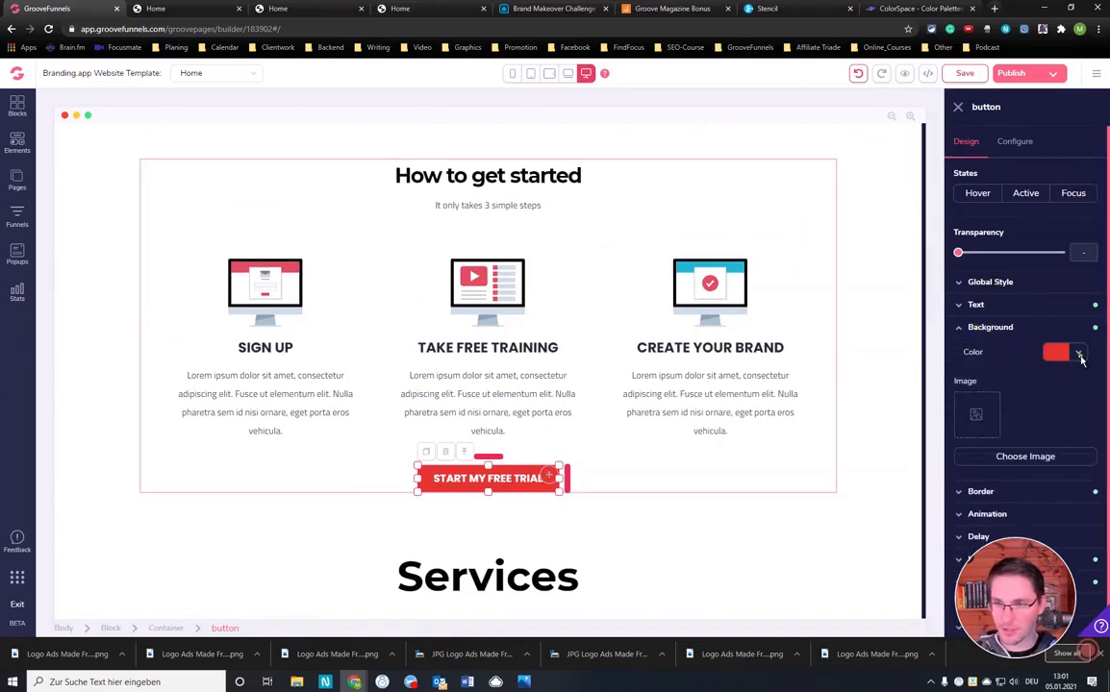
click(1078, 353)
click(998, 385)
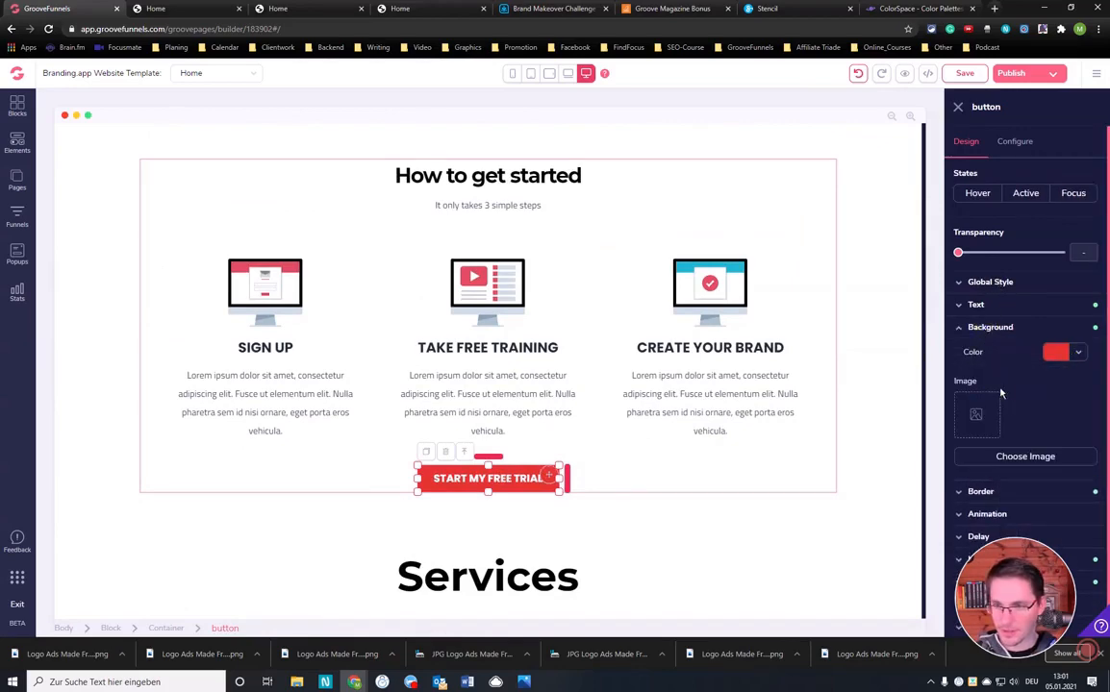
click(1079, 353)
click(998, 384)
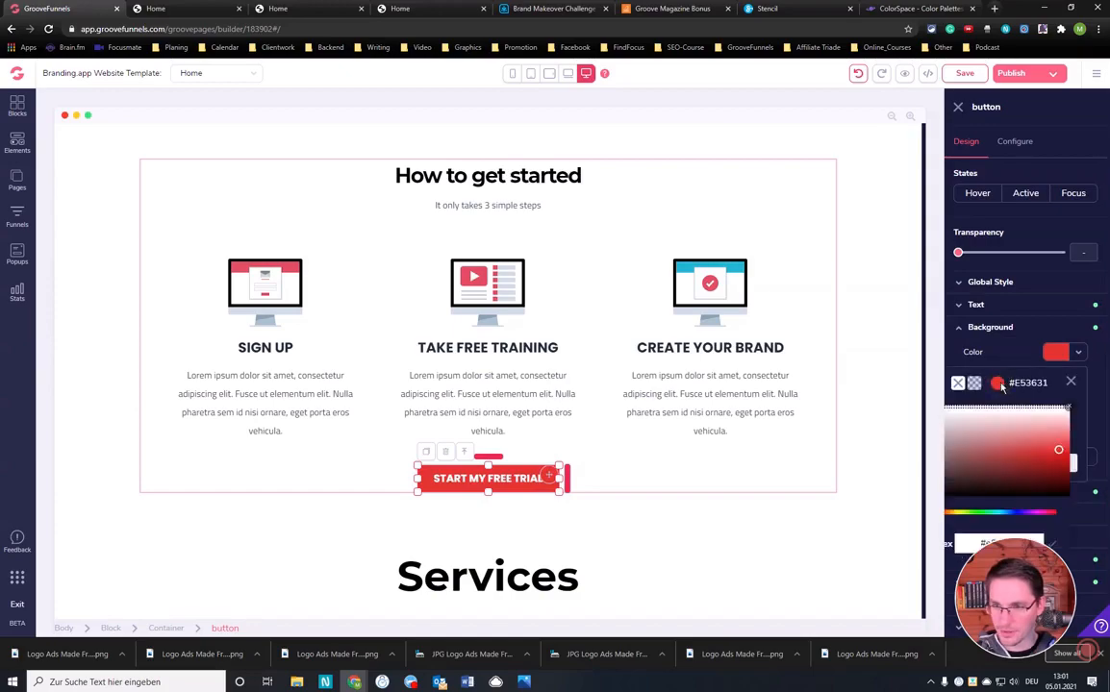
double_click(1025, 523)
text(f47e1f)
click(1051, 520)
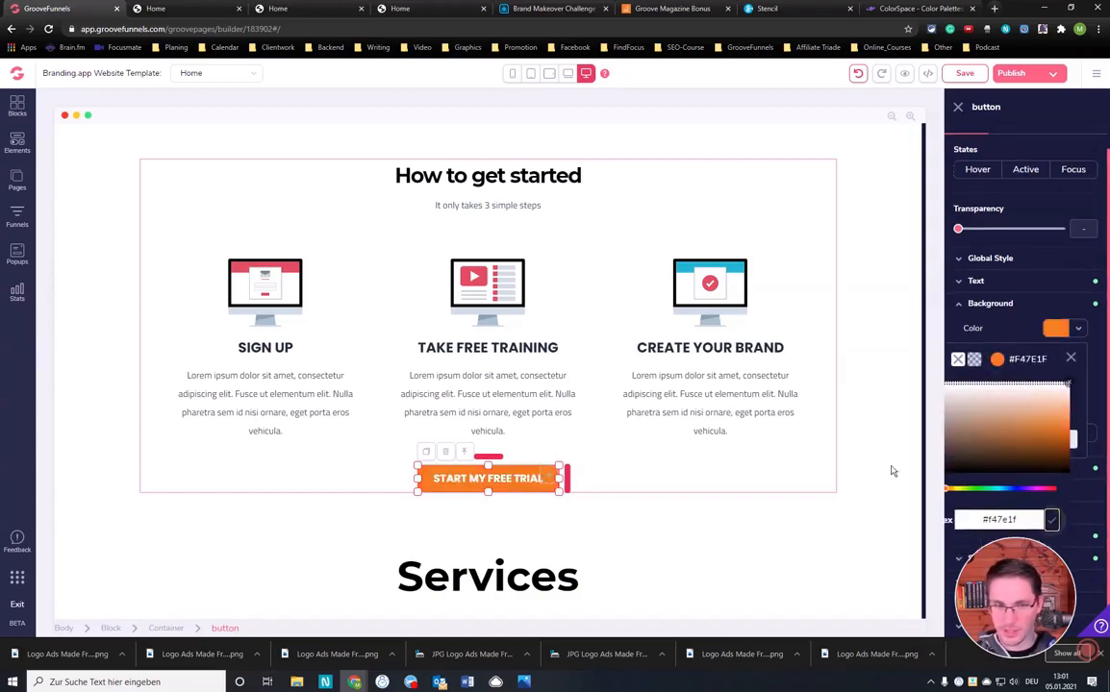
- Change the background colour of the START FREE TRIAL button under Branding.app in the Services section to #F47E1F
scroll(640, 371, down, 5)
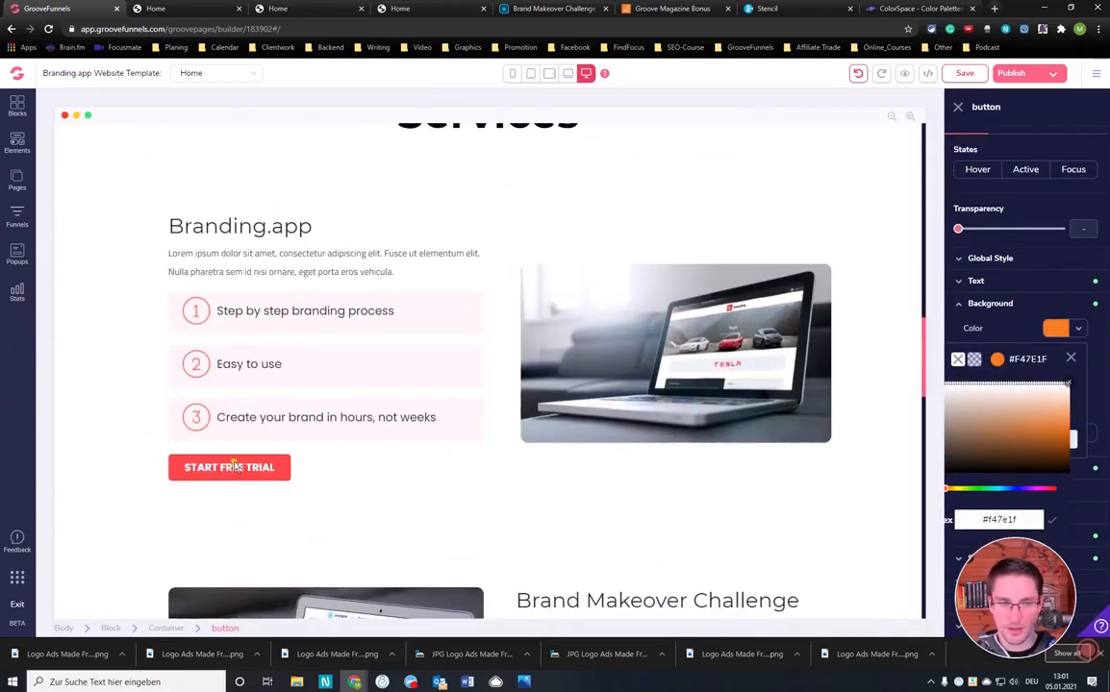
click(228, 467)
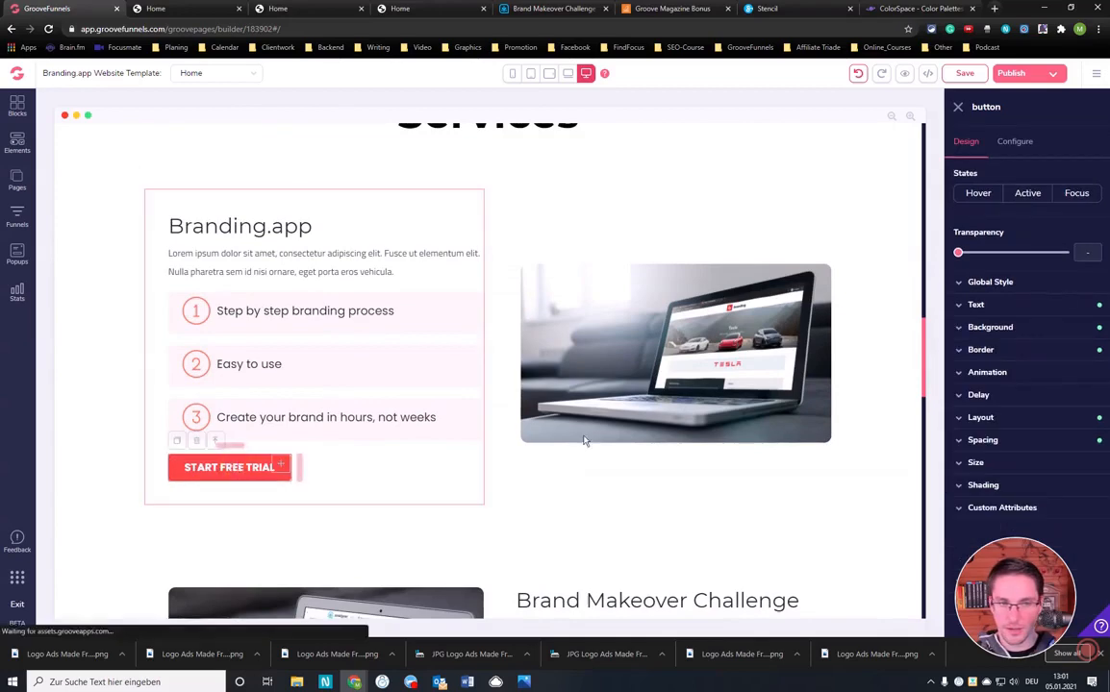
click(990, 327)
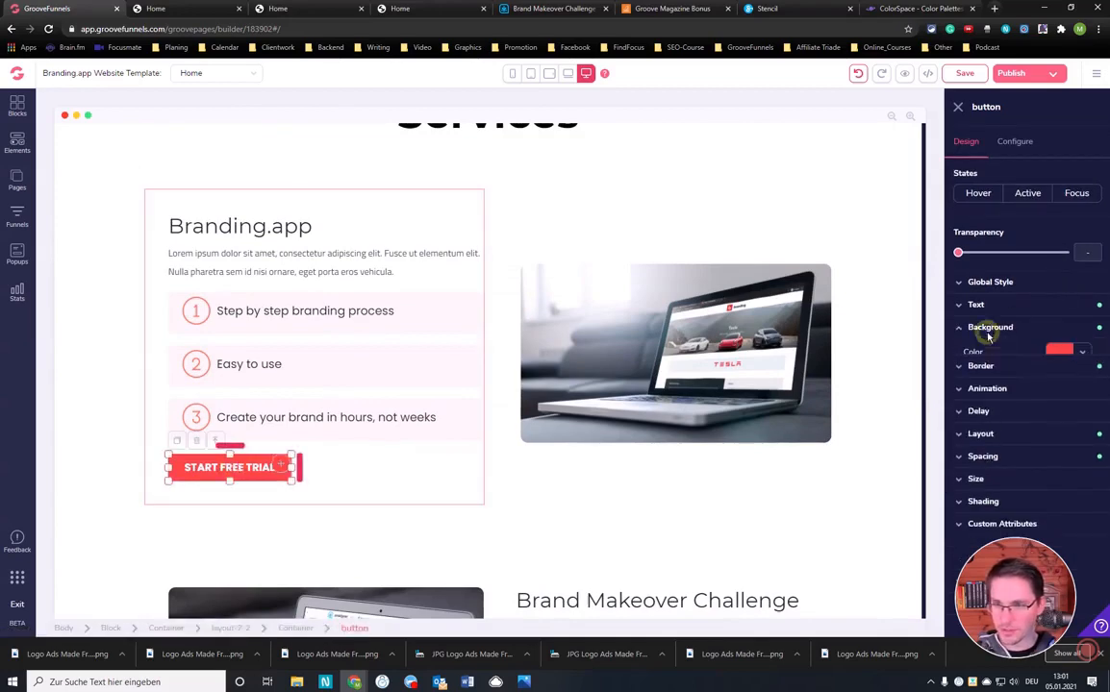
click(1079, 355)
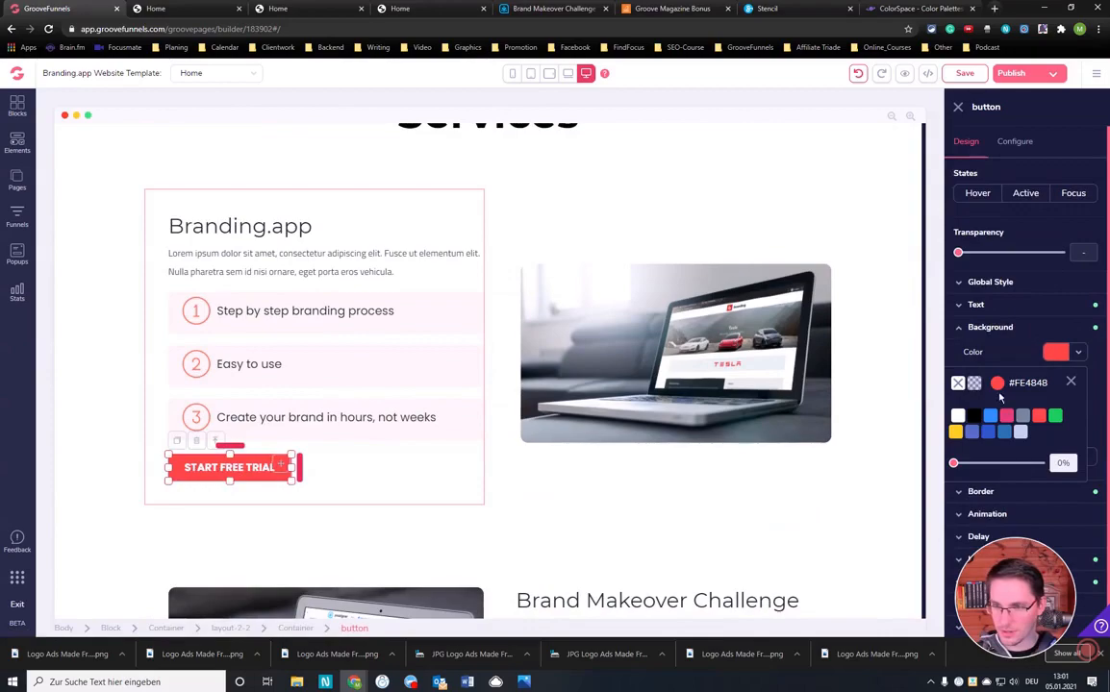
scroll(983, 518, down, 1)
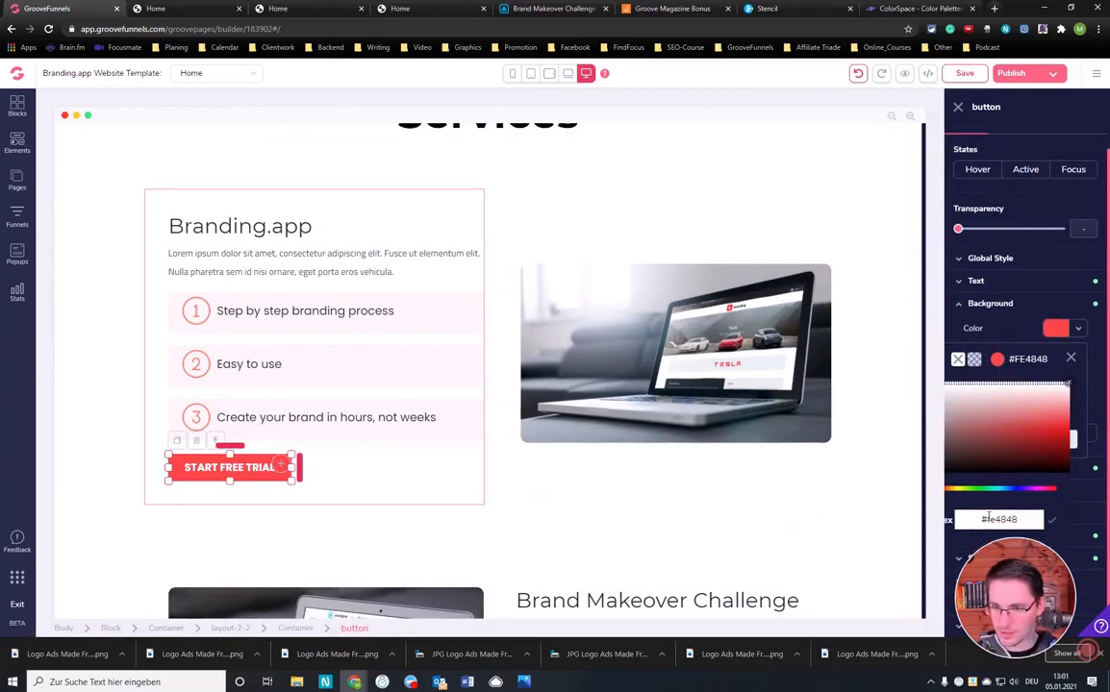
triple_click(988, 519)
text(#f47e1f)
click(1051, 520)
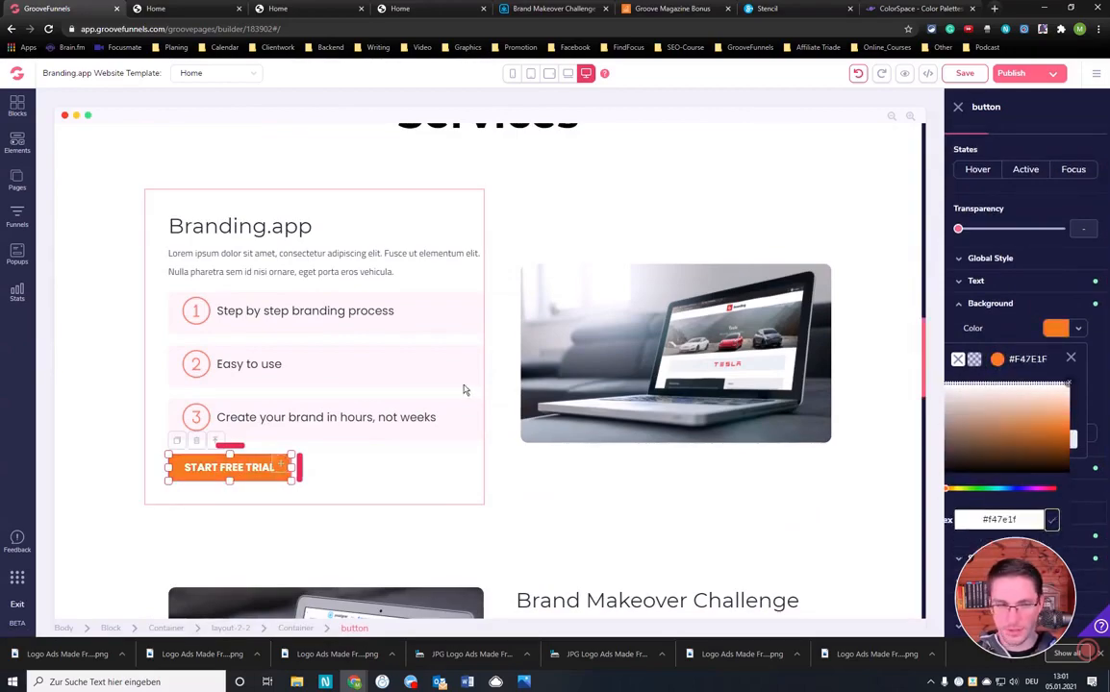
- Recolour the background of the Brand Makeover Challenge section's START FREE TRIAL button to #F47E1F
scroll(471, 384, down, 3)
click(620, 403)
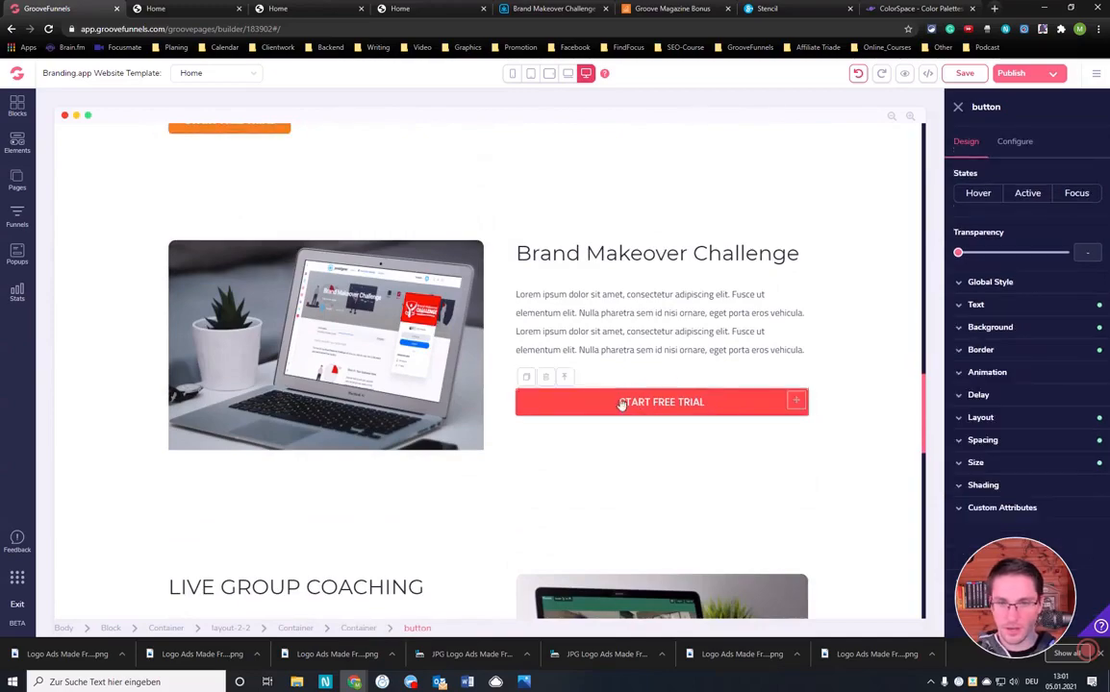
click(989, 327)
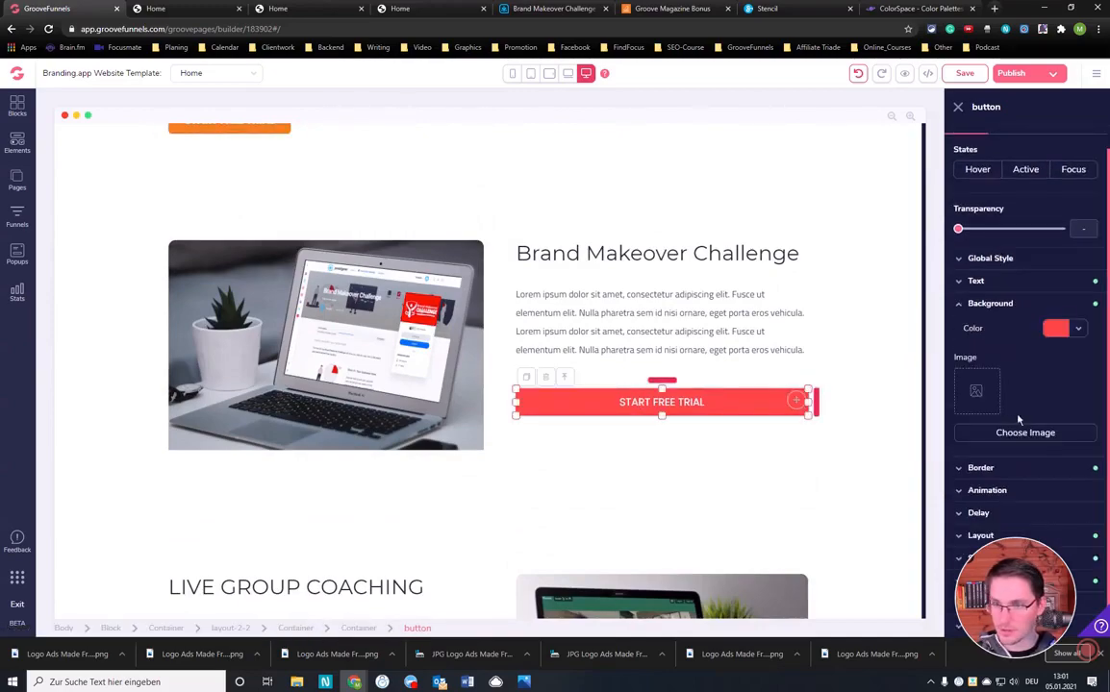
click(1078, 330)
- Set the background colour of the LIVE GROUP COACHING section's START FREE TRIAL button to #F47E1F
scroll(418, 385, down, 4)
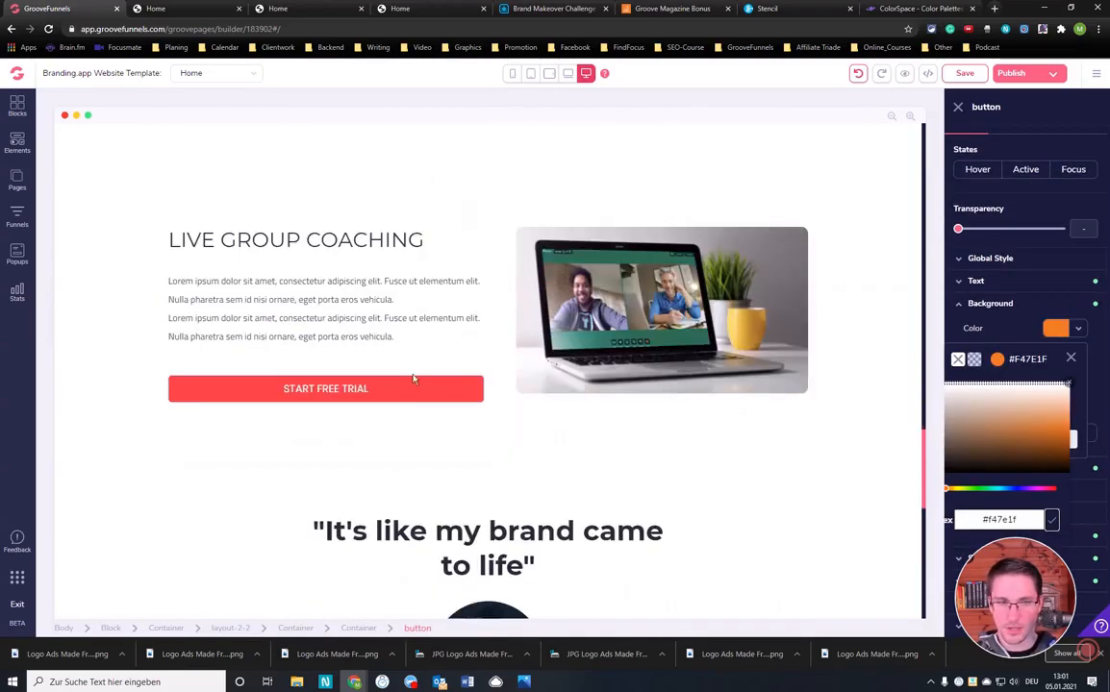
click(419, 398)
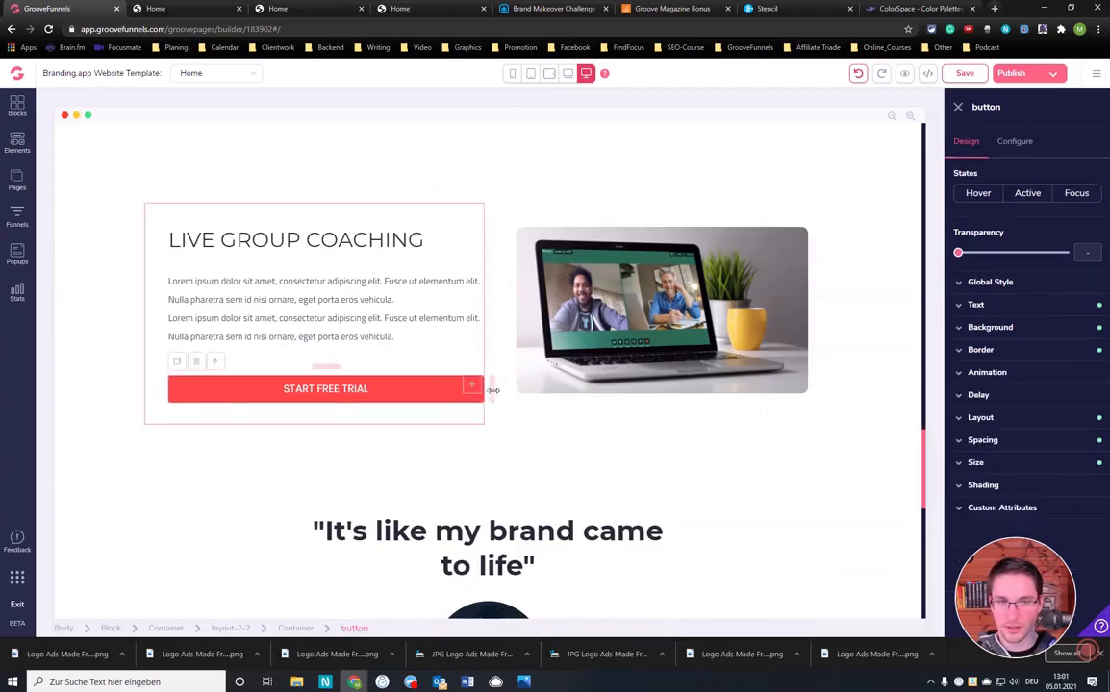
click(1020, 142)
click(966, 142)
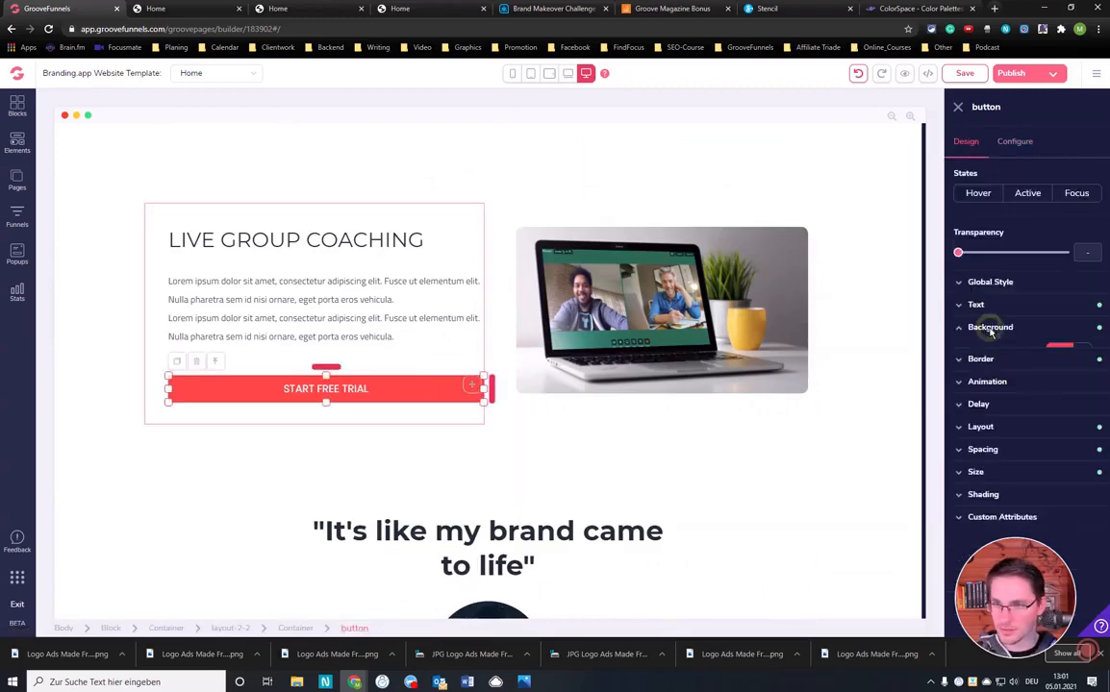
click(990, 327)
click(1078, 352)
click(997, 385)
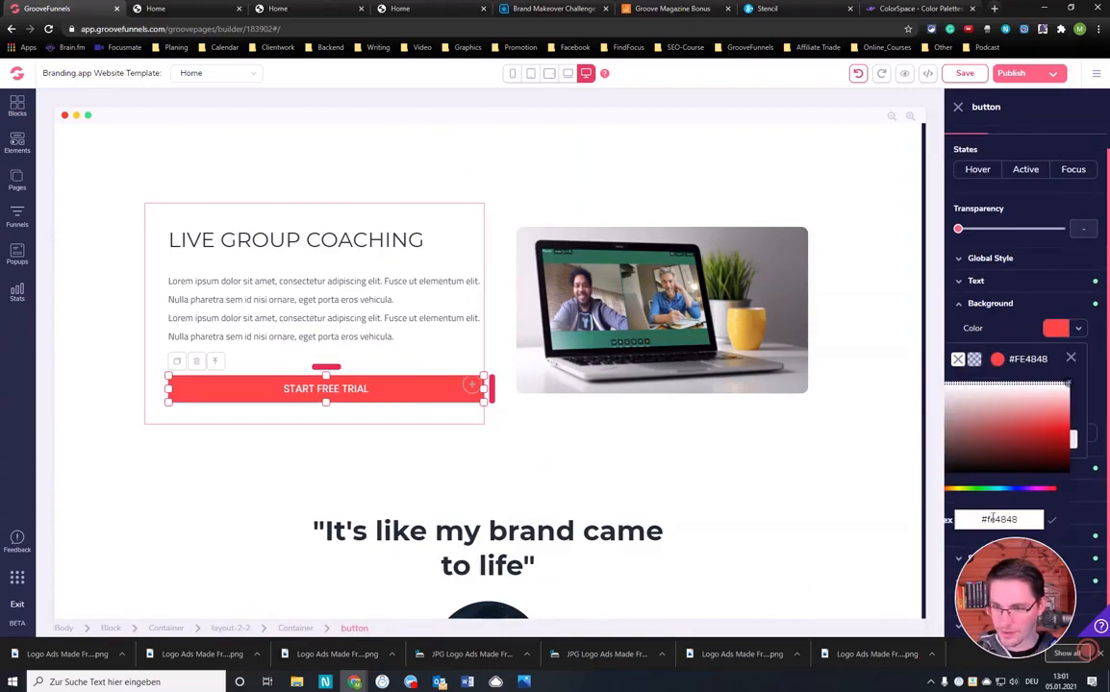
click(987, 521)
drag(1031, 521, 981, 520)
text(#f47e1f)
click(1051, 522)
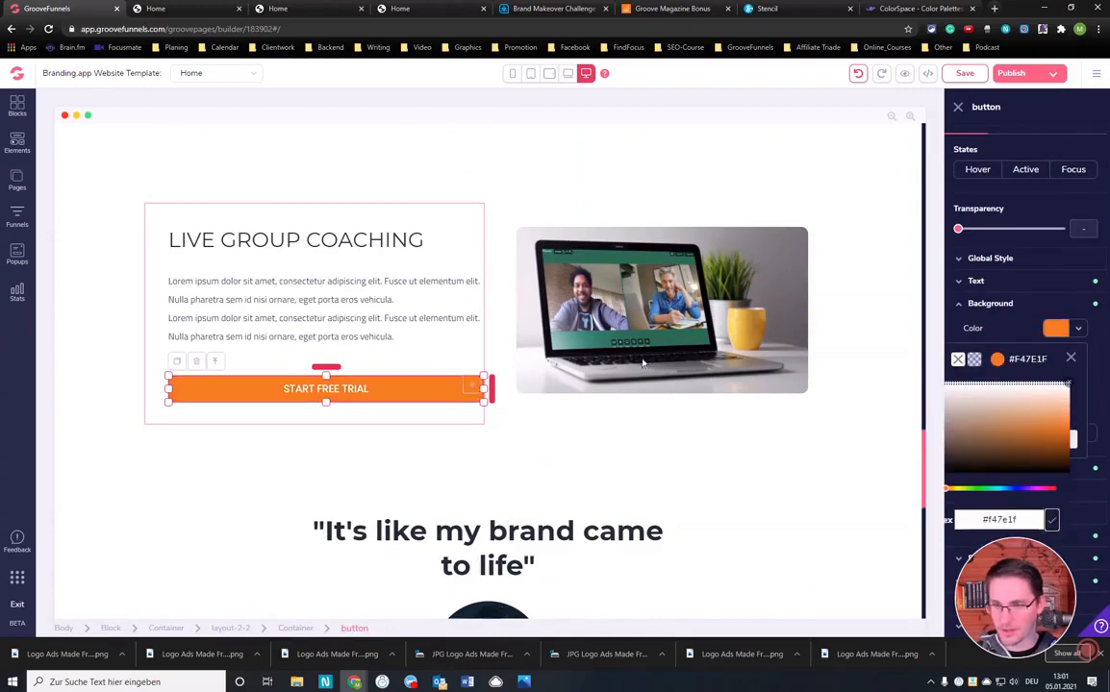
- Select the testimonial's START FREE TRIAL button and review the button colours from the hero section down to the Brand Makeover Challenge
scroll(456, 334, down, 5)
click(456, 334)
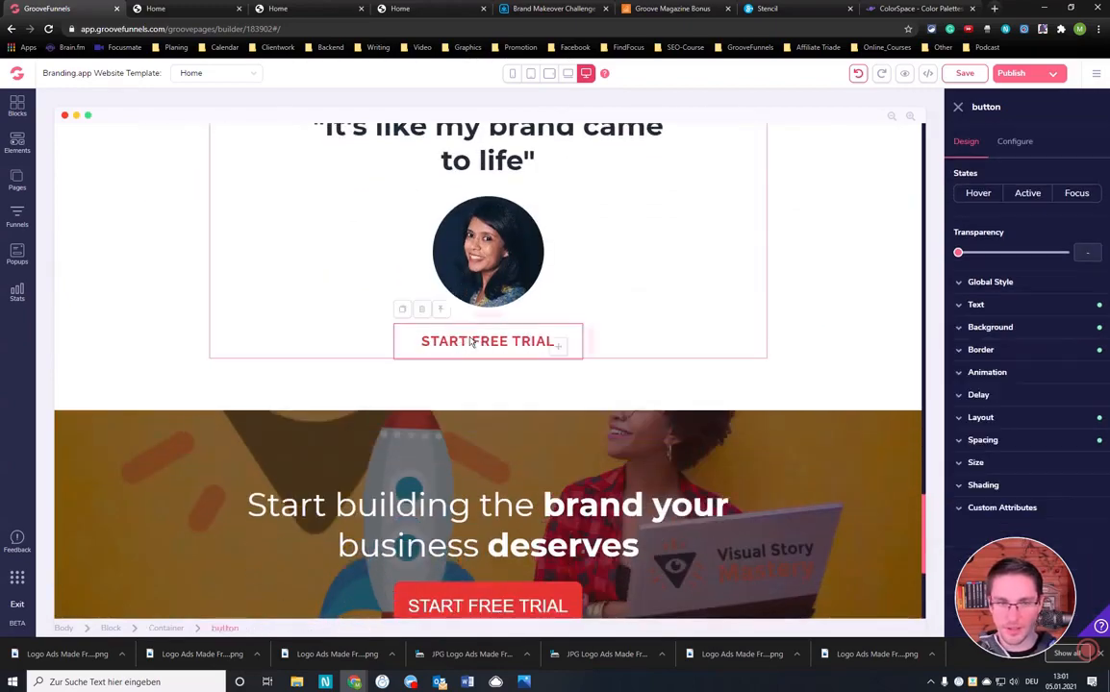
scroll(546, 325, up, 10)
scroll(548, 324, up, 4)
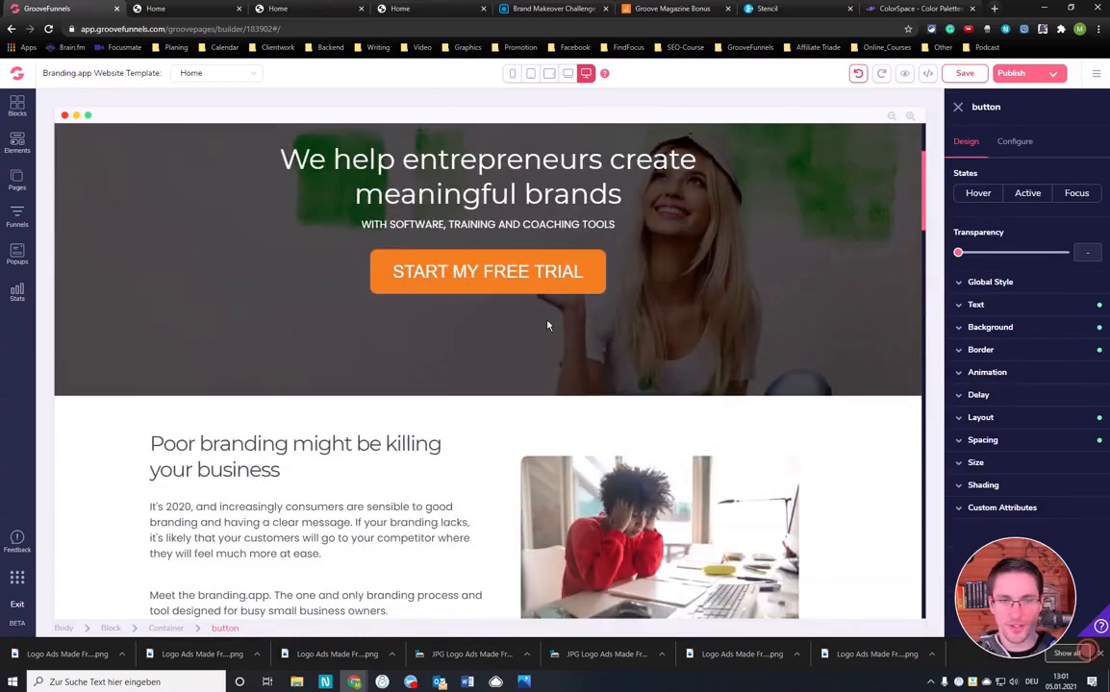
scroll(548, 326, down, 4)
scroll(545, 326, down, 9)
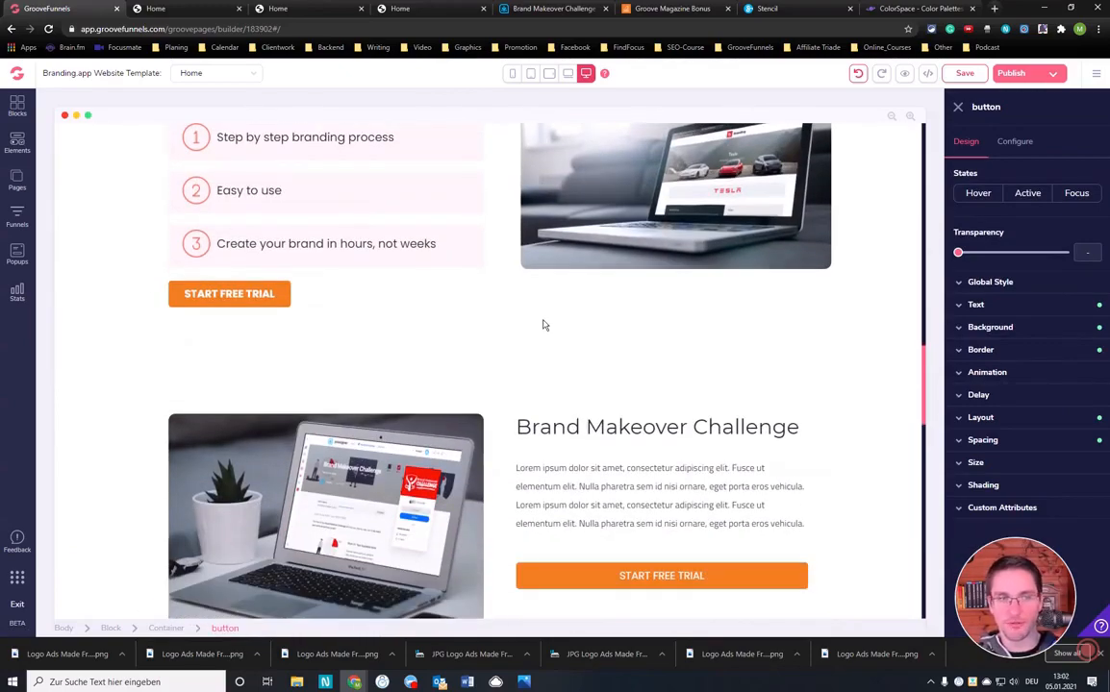
scroll(542, 325, up, 1)
scroll(445, 307, down, 2)
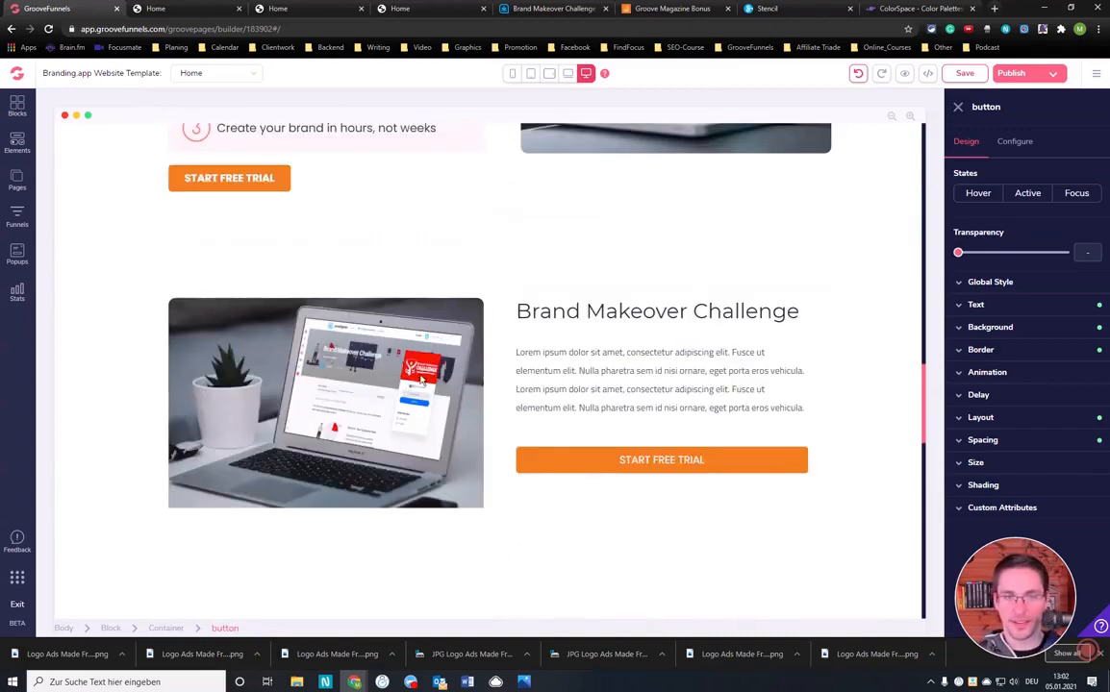
- Set the text colour of the testimonial section's START FREE TRIAL button to #F47E1F
scroll(419, 373, down, 4)
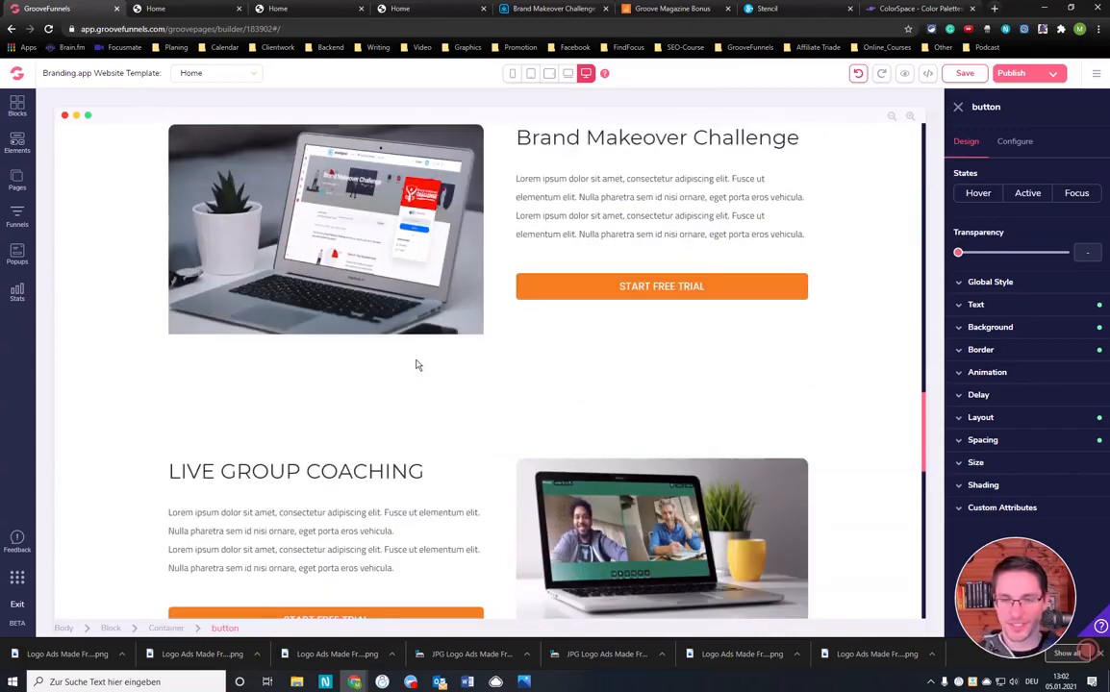
scroll(610, 358, down, 2)
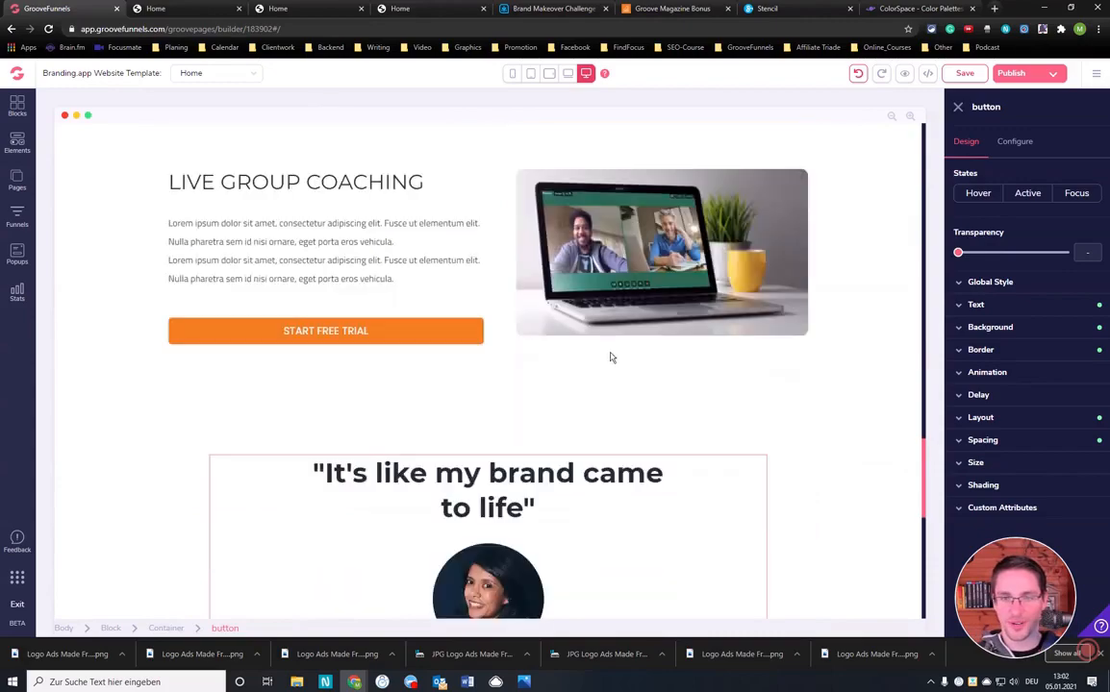
scroll(608, 352, down, 5)
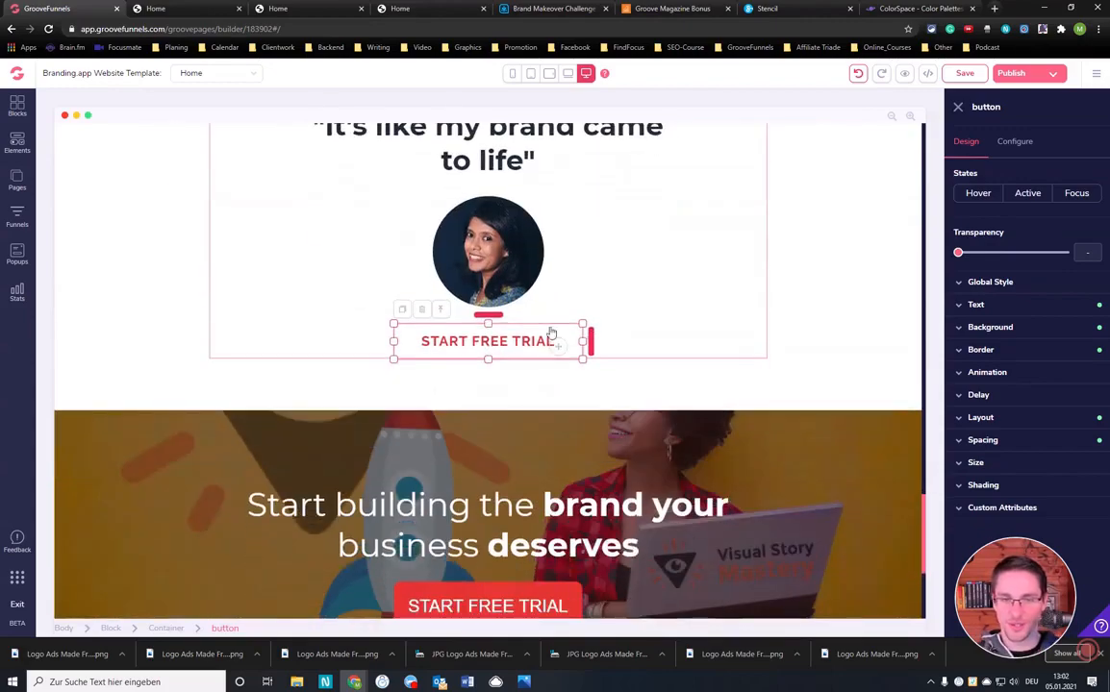
click(977, 306)
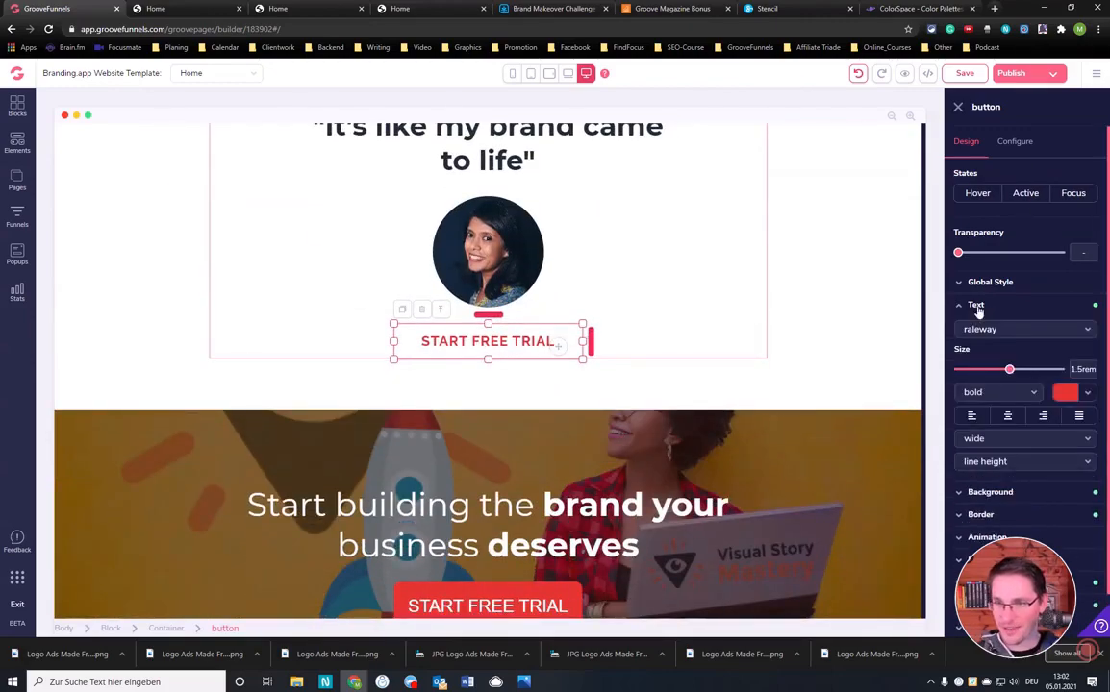
click(1089, 393)
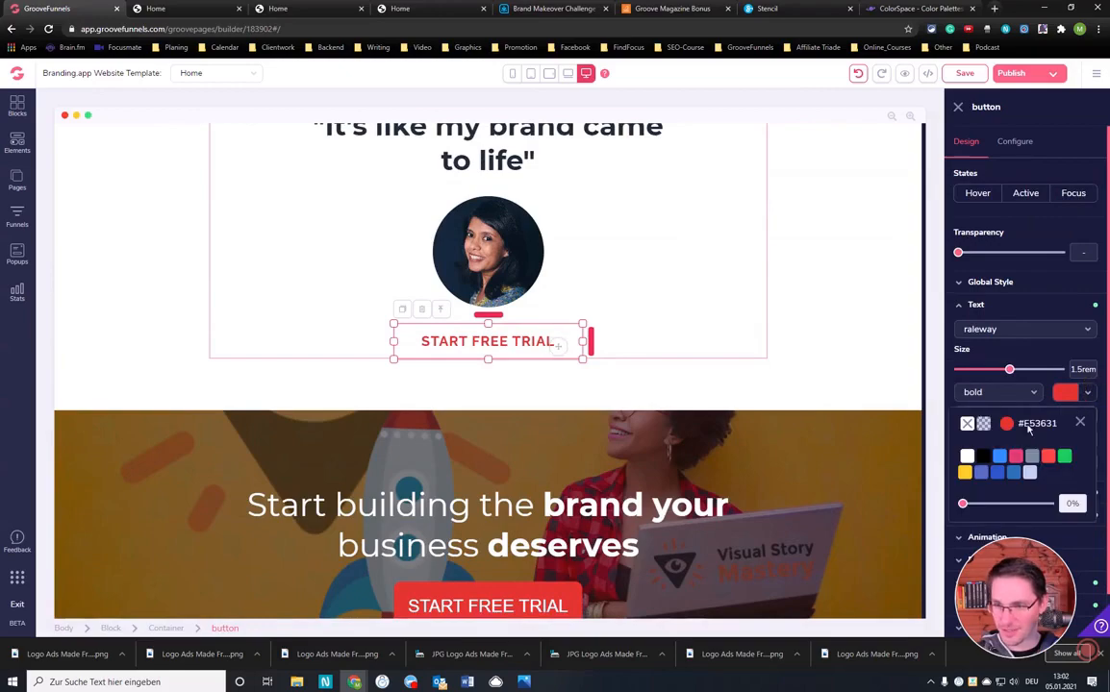
scroll(1034, 435, down, 1)
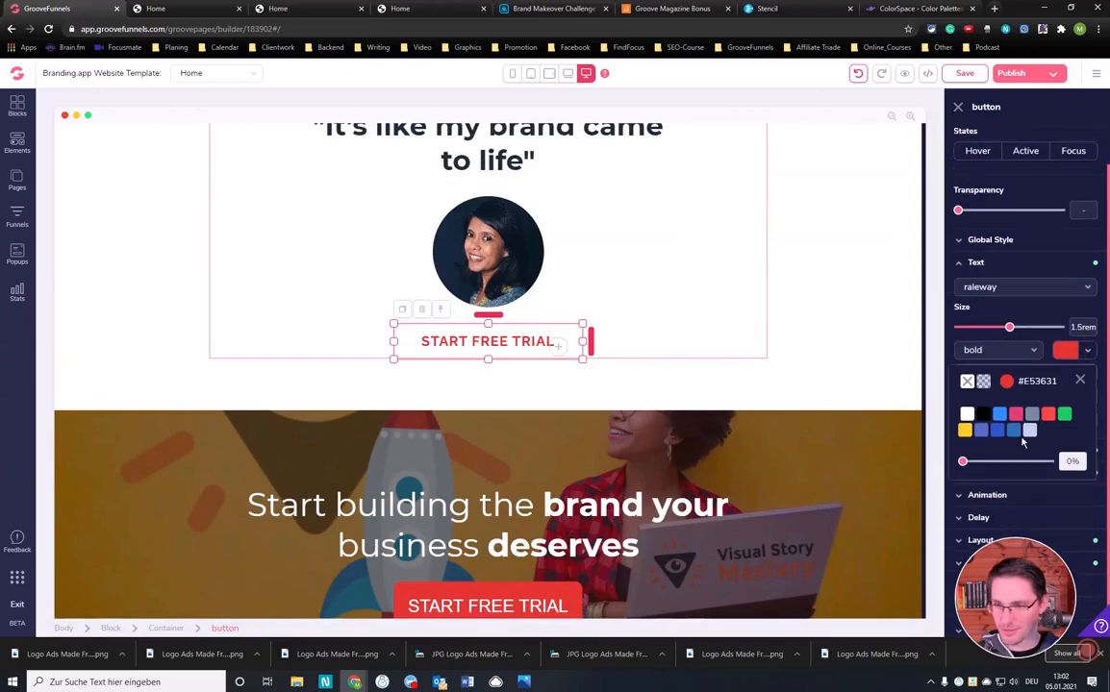
click(1009, 378)
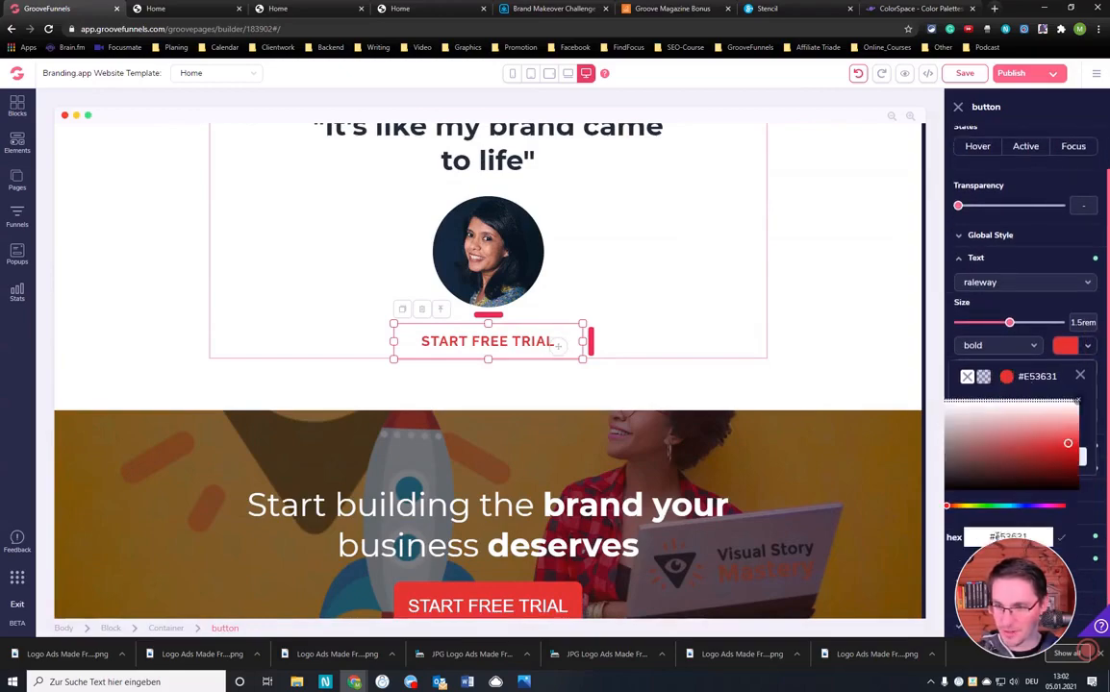
text(#f47e1f)
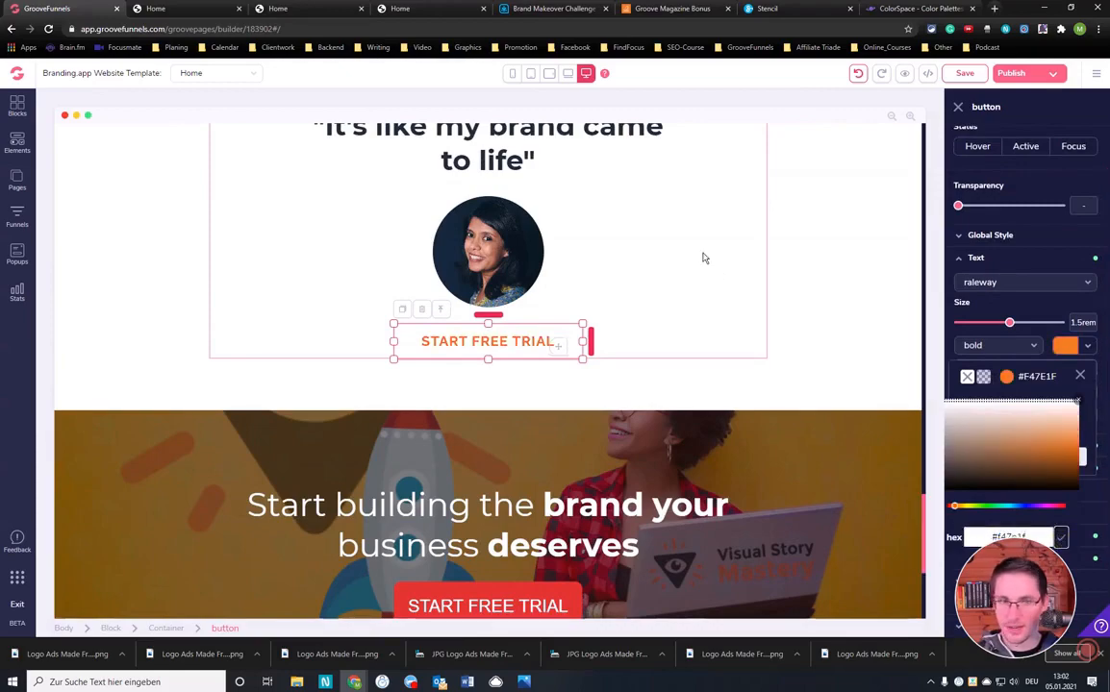
click(703, 258)
- Change the background colour of the START FREE TRIAL button in the "Start building the brand your business deserves" banner to #F47E1F
scroll(561, 374, down, 3)
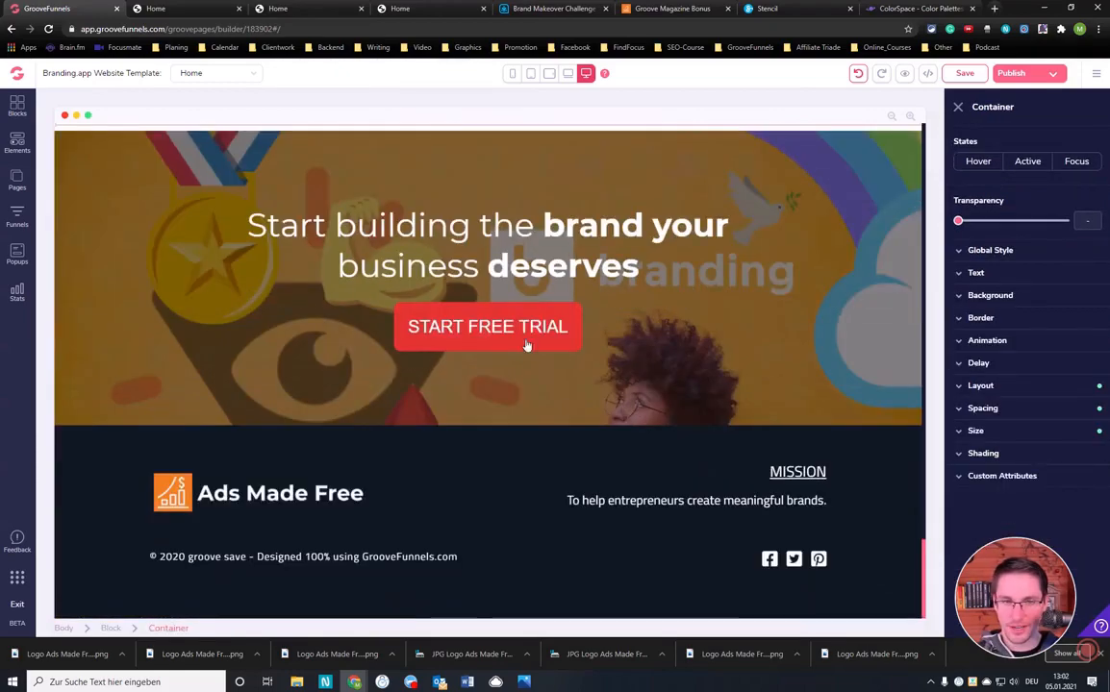
click(547, 324)
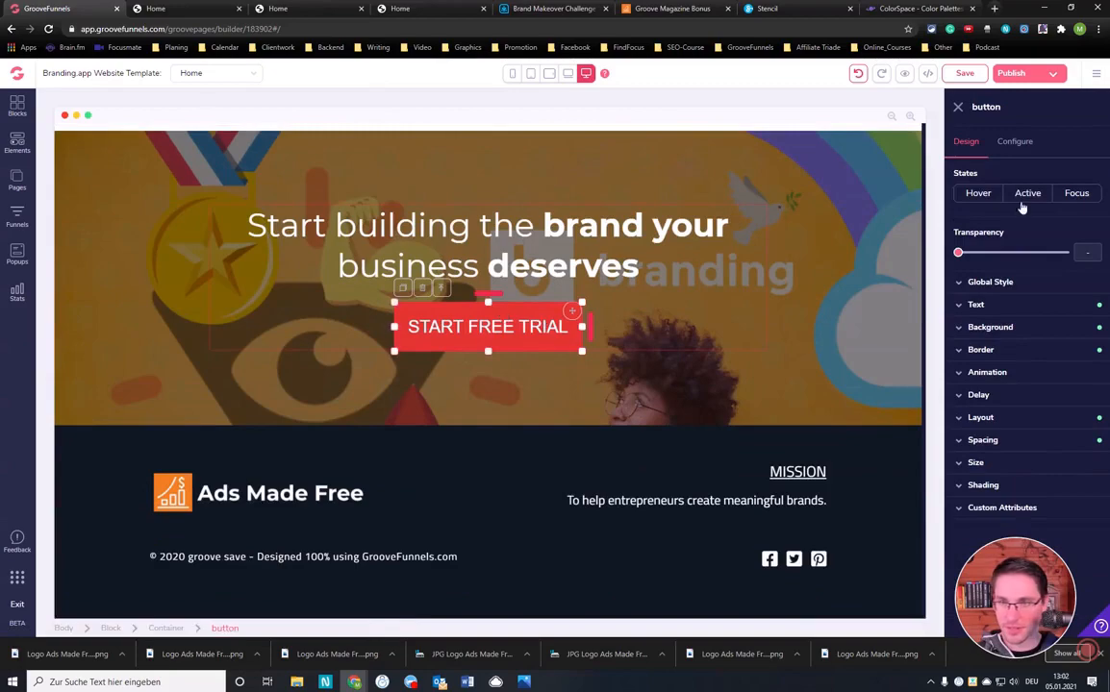
click(990, 328)
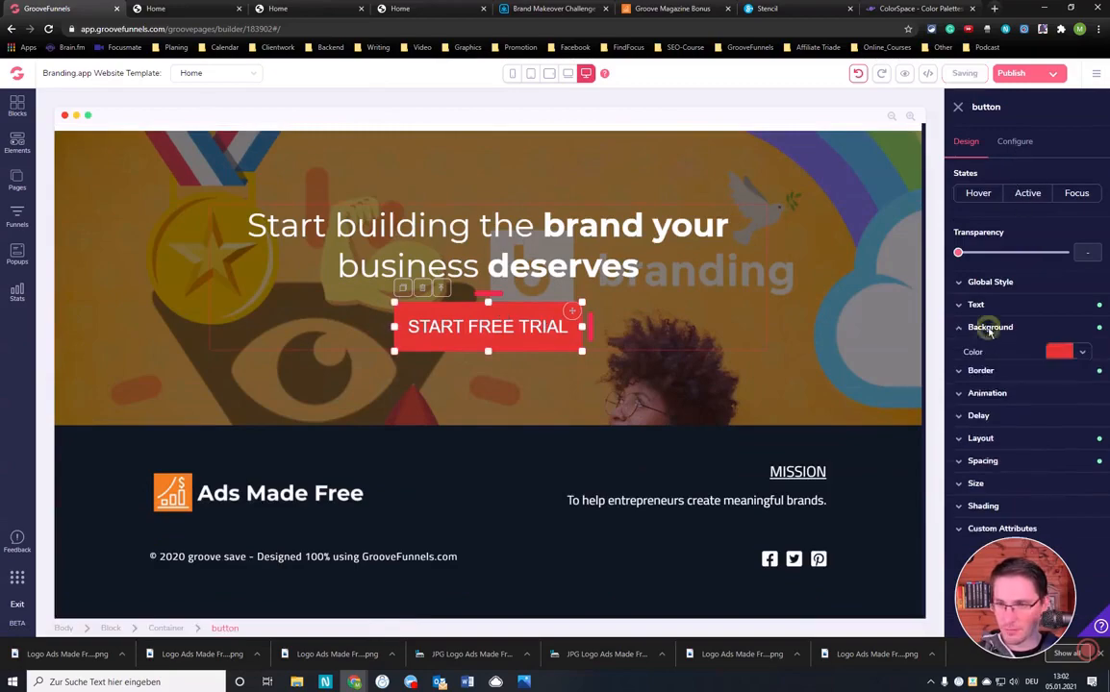
click(1075, 351)
double_click(1031, 519)
key(ctrl+v)
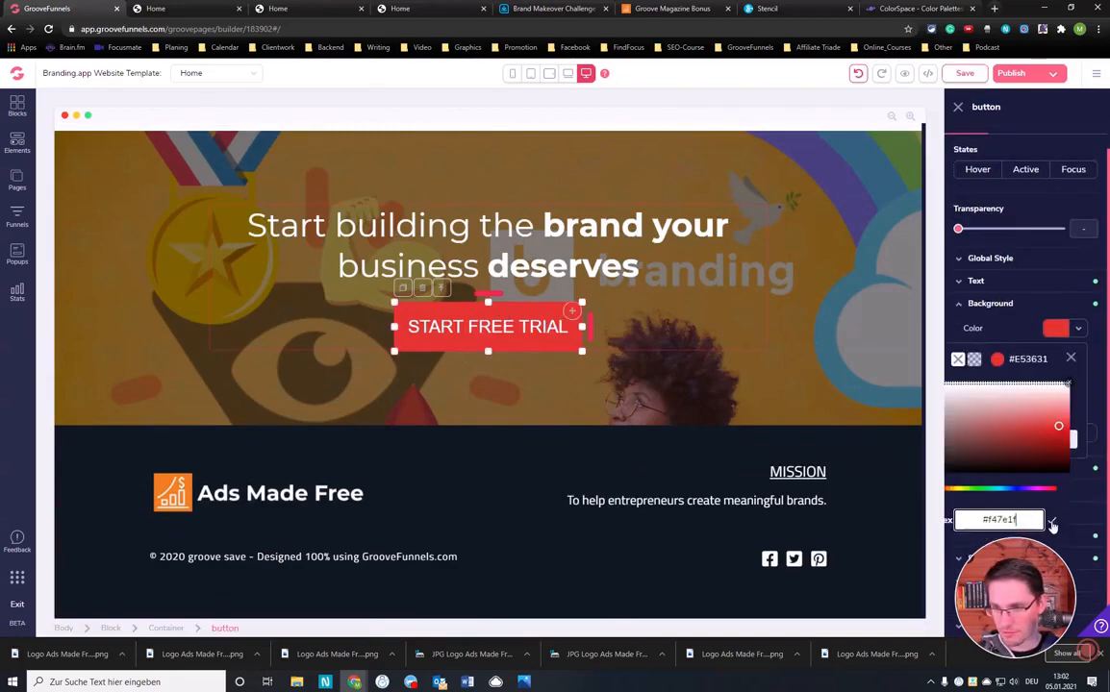
click(556, 196)
- Review the whole page from the header to the footer, examining the replaced logos and the recoloured buttons
scroll(632, 277, down, 15)
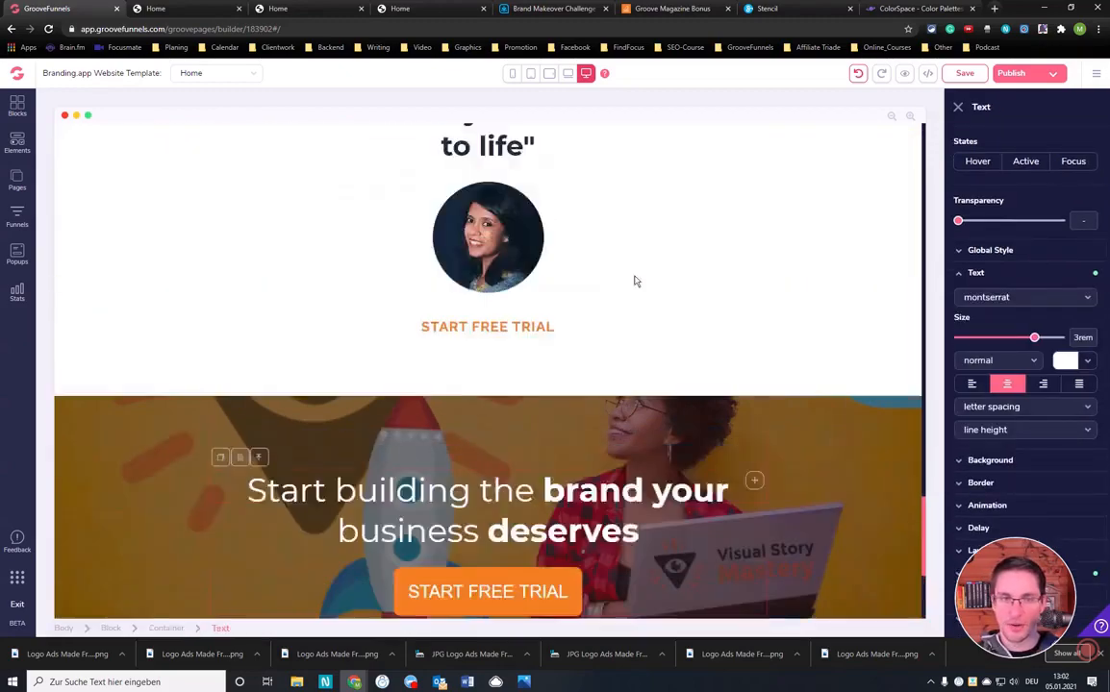
scroll(630, 264, up, 15)
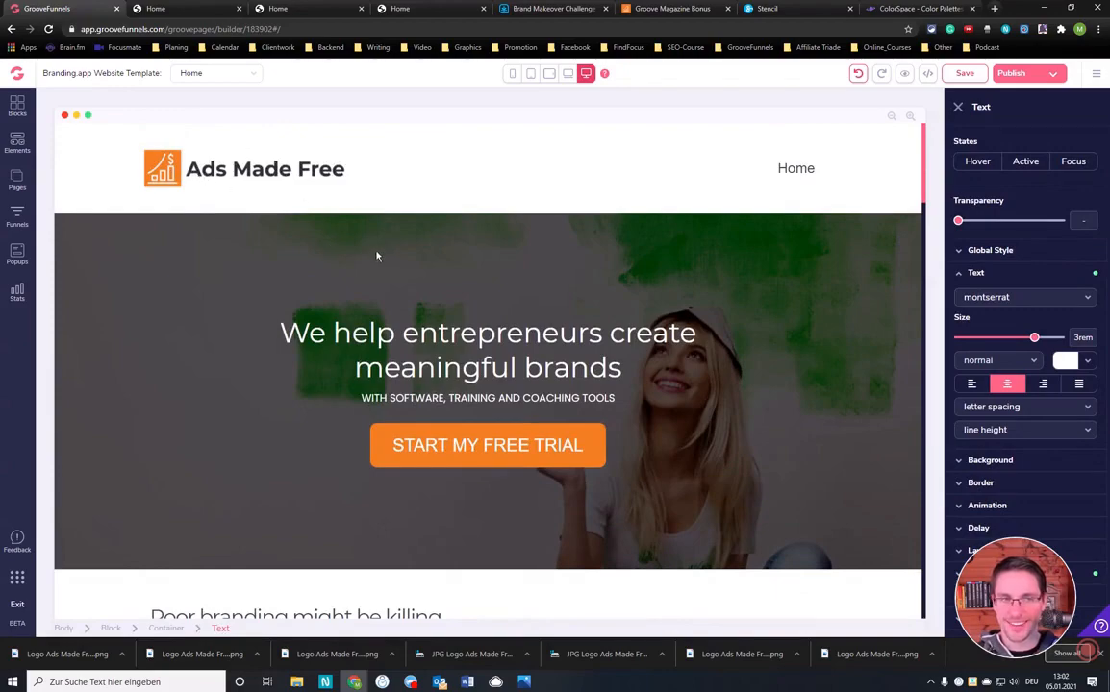
scroll(426, 298, down, 3)
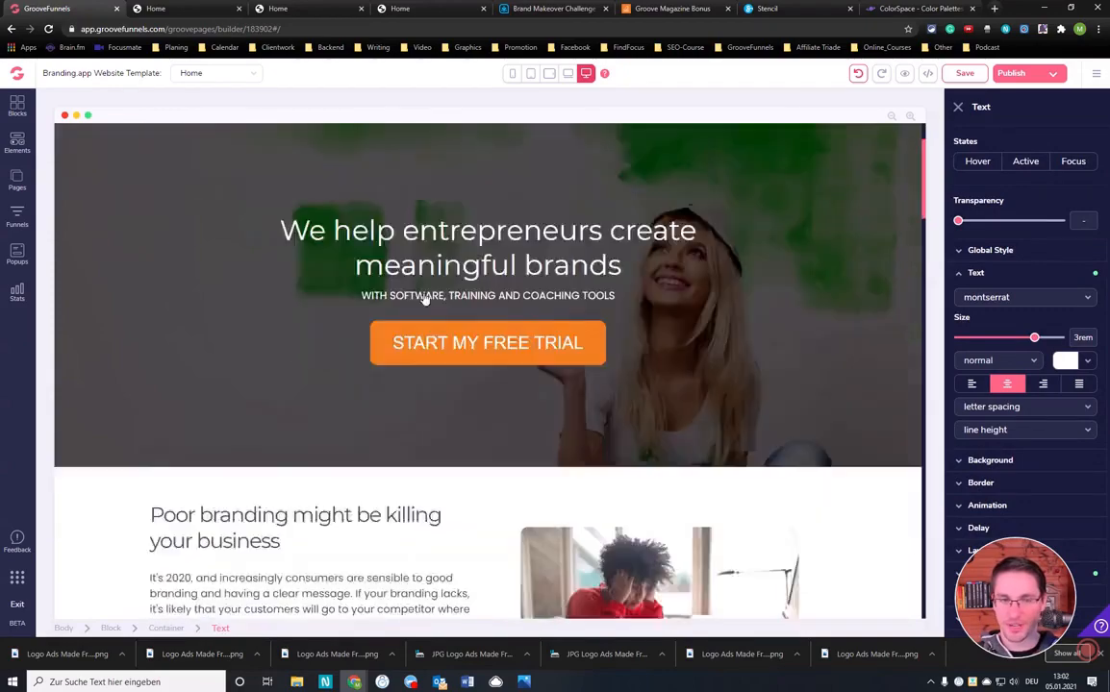
scroll(428, 289, up, 3)
scroll(428, 282, down, 10)
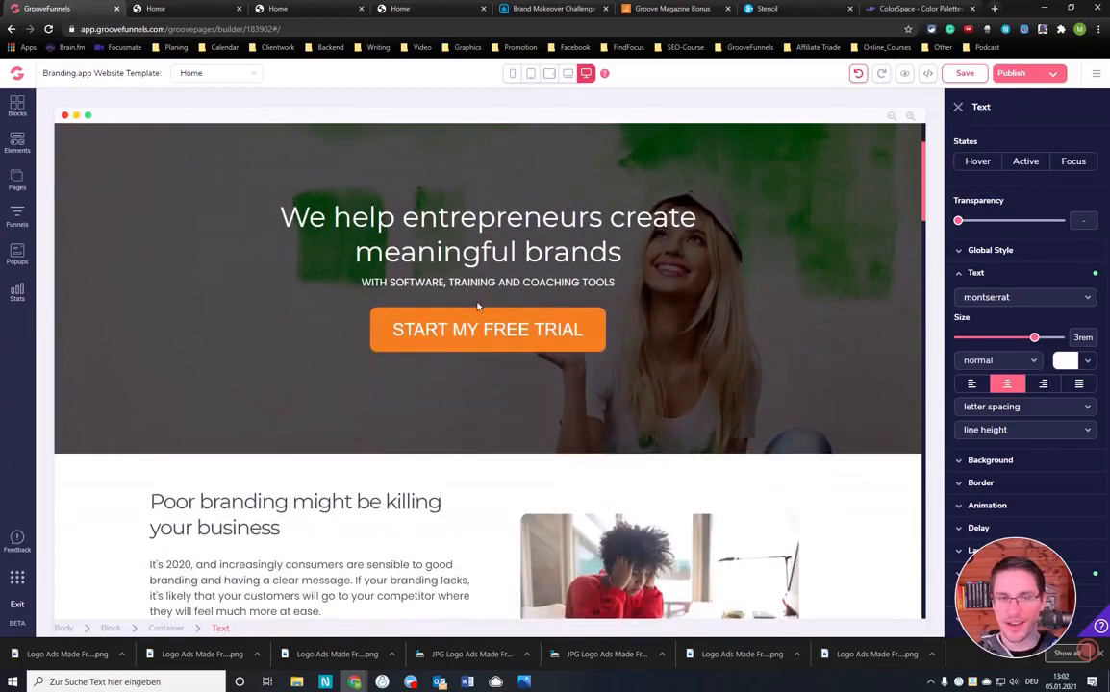
scroll(459, 307, down, 8)
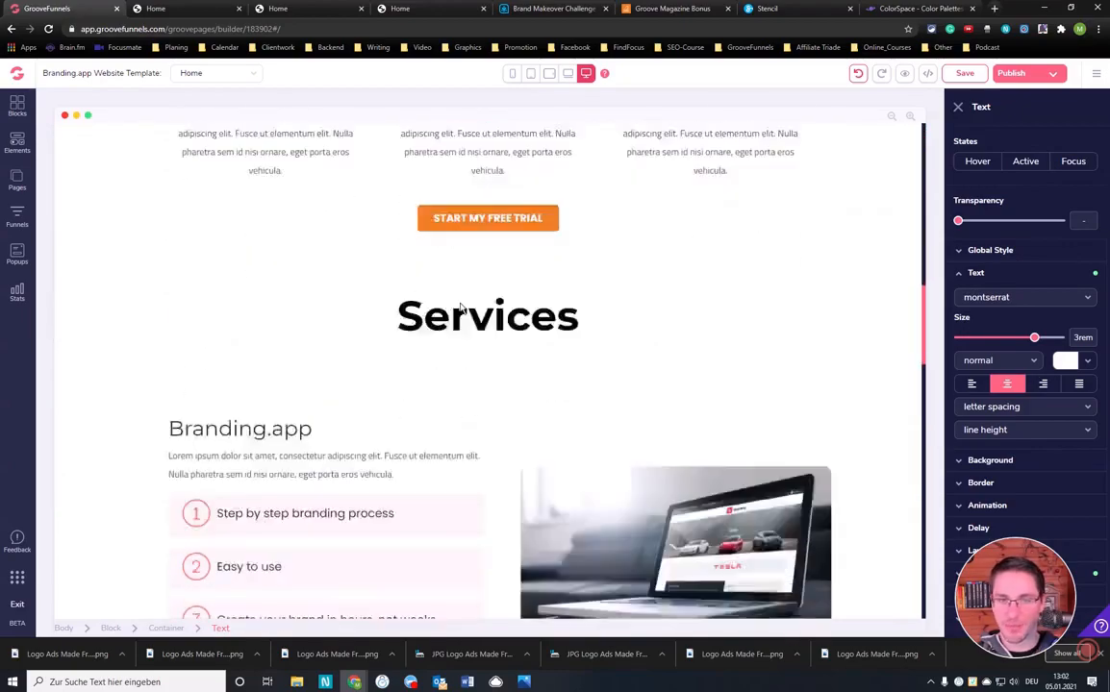
scroll(462, 306, down, 10)
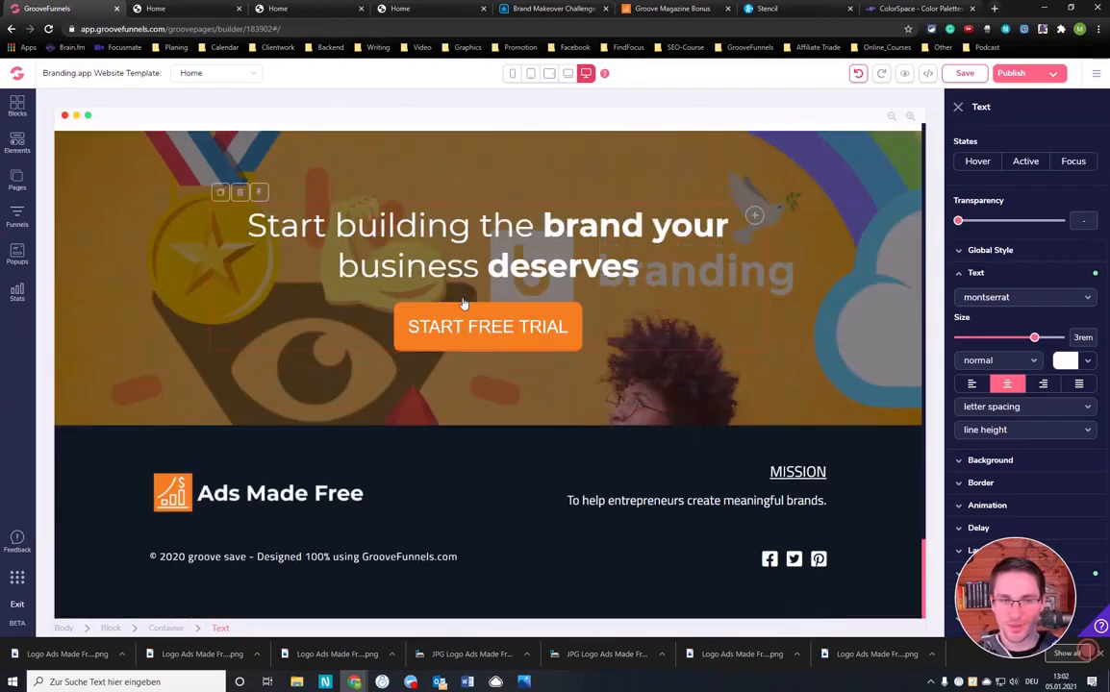
scroll(465, 301, up, 3)
scroll(471, 289, up, 20)
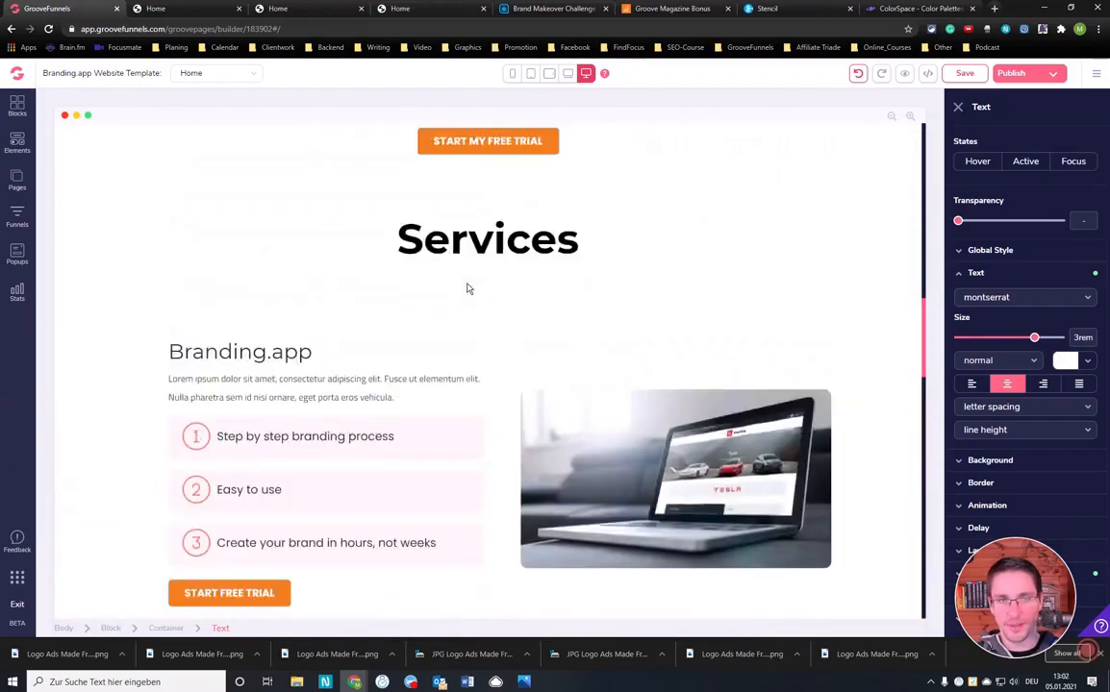